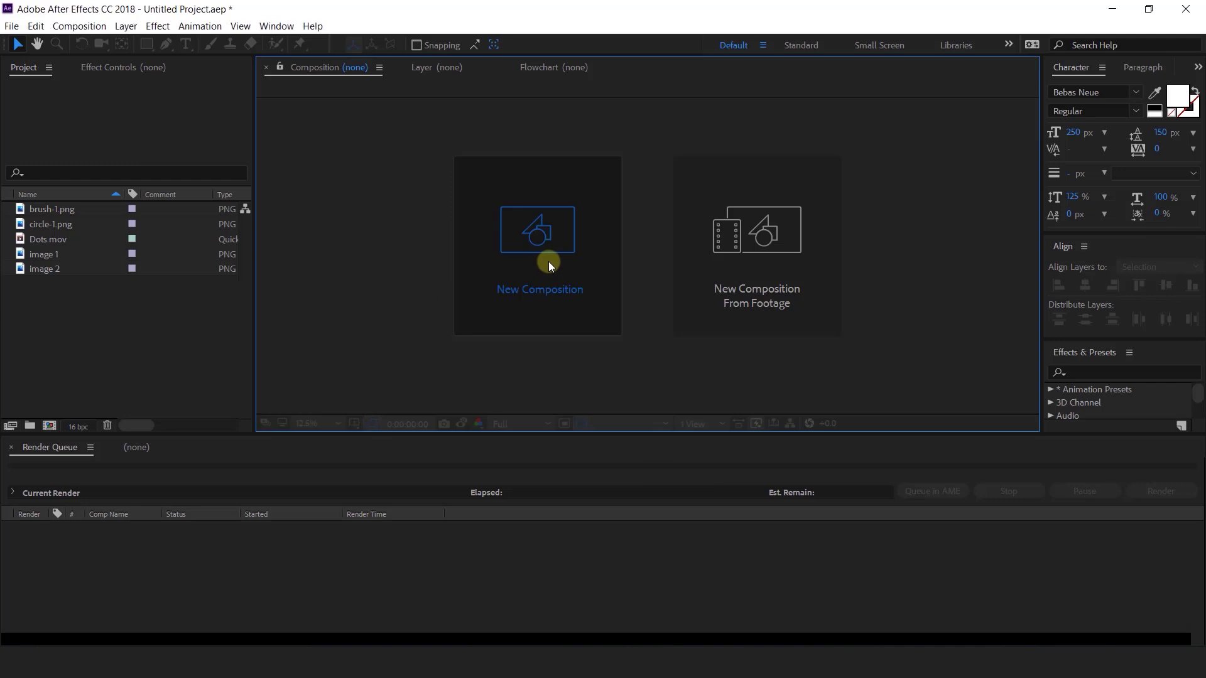
Create a new composition named "Final comp" with a size of 1920 x 1080 px
click(584, 259)
text(1920)
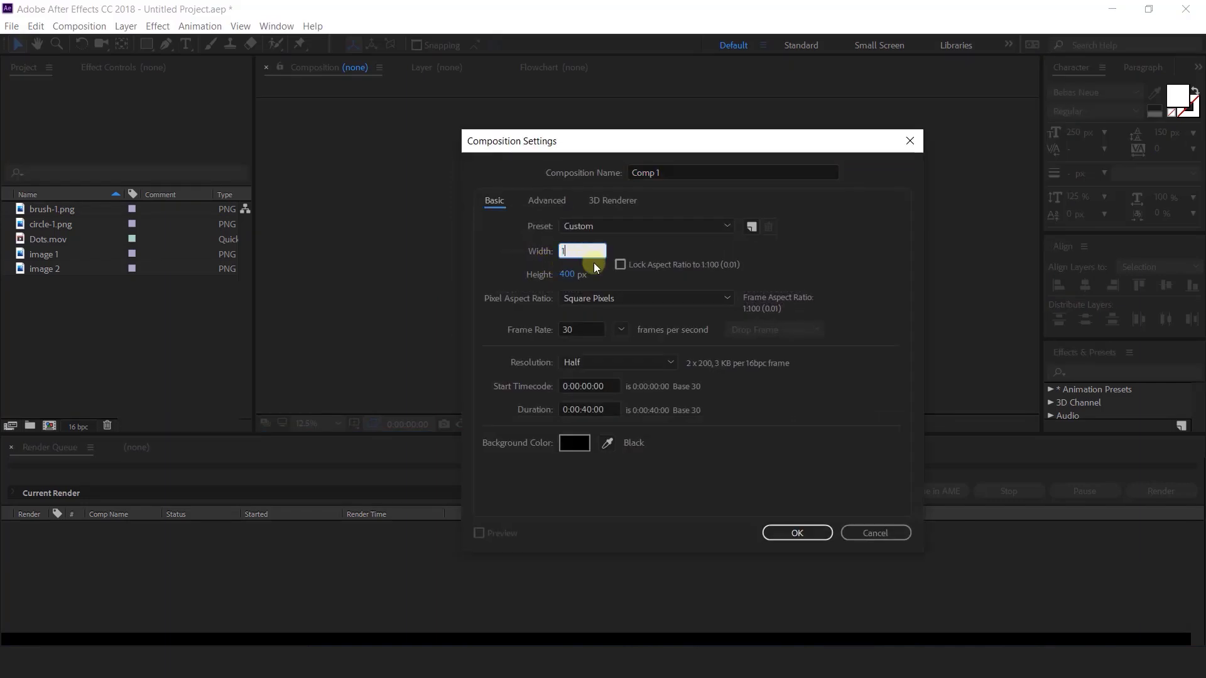
key(Tab)
text(1080)
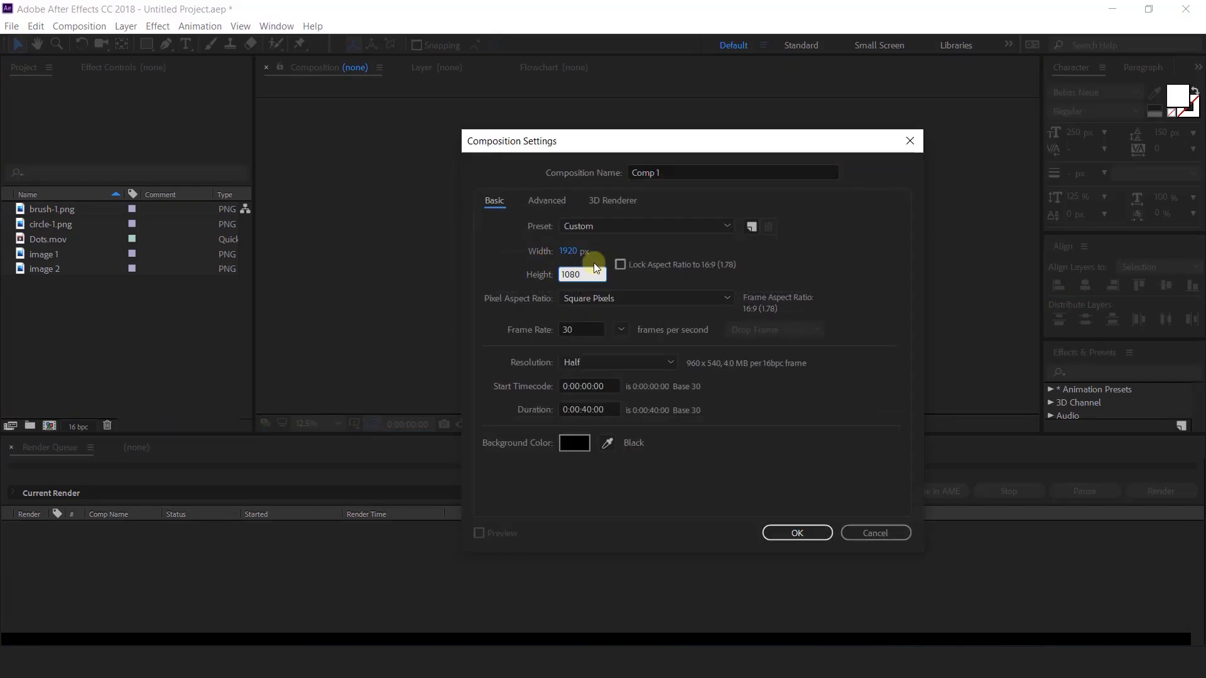
click(673, 178)
text(Final comp)
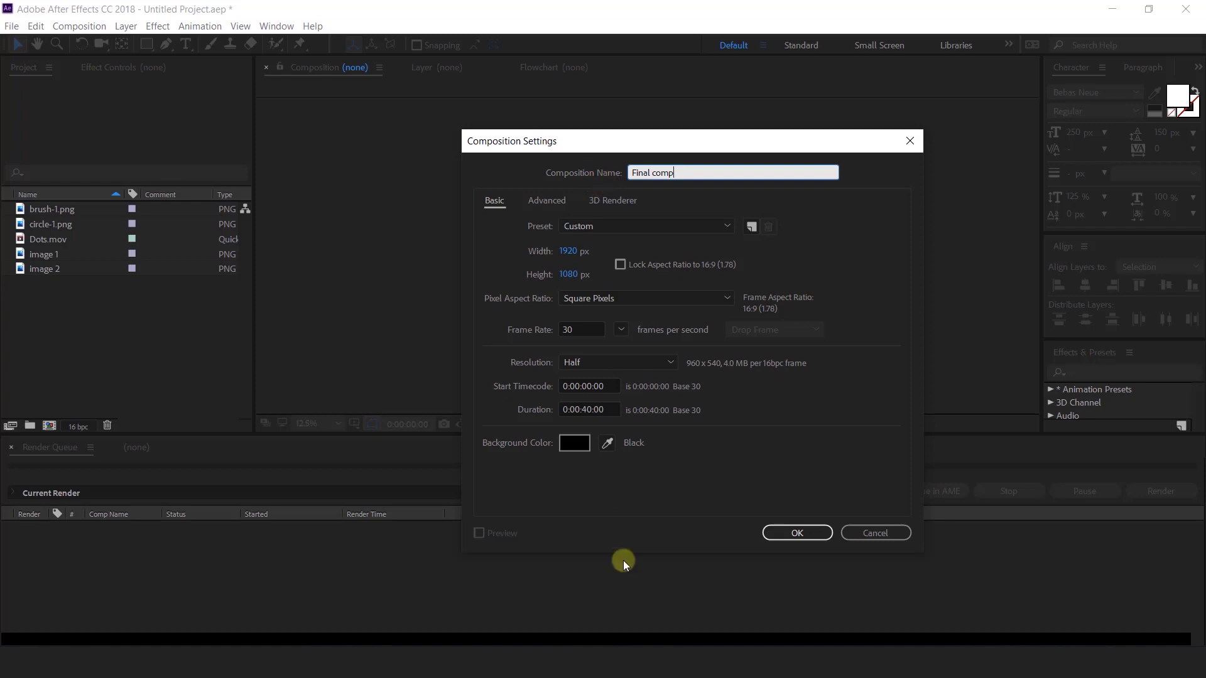
click(797, 533)
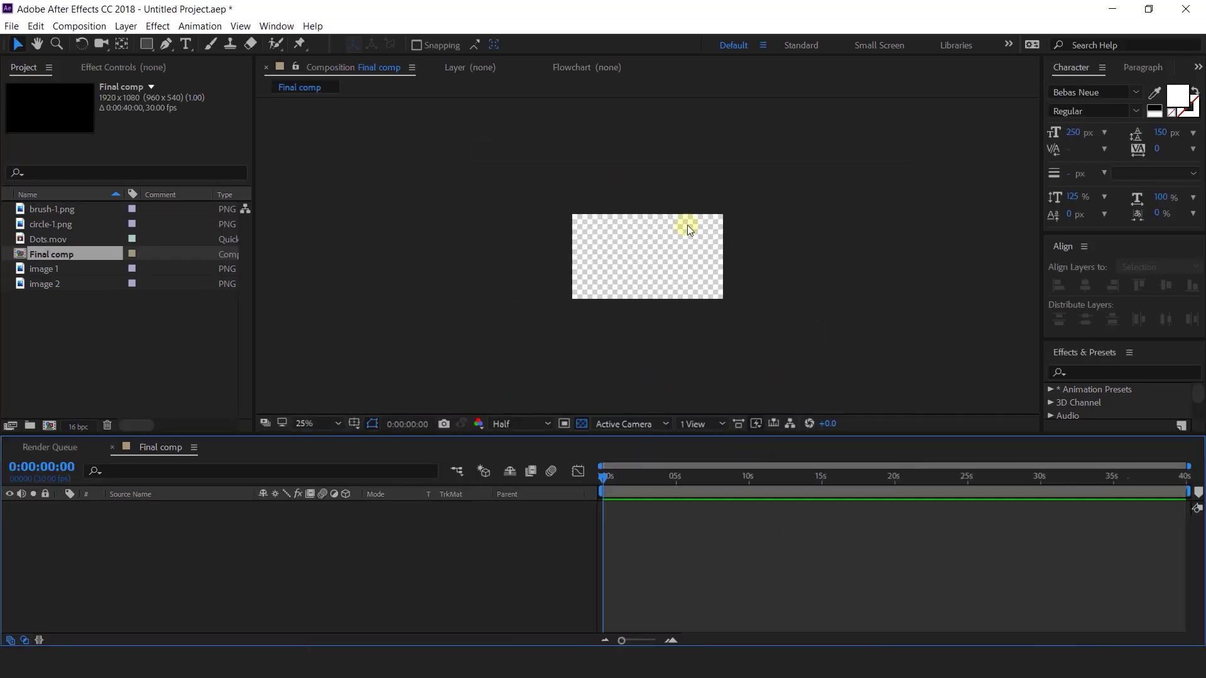
Add a solid layer named "background" to the composition
scroll(689, 225, down, 2)
right_click(473, 511)
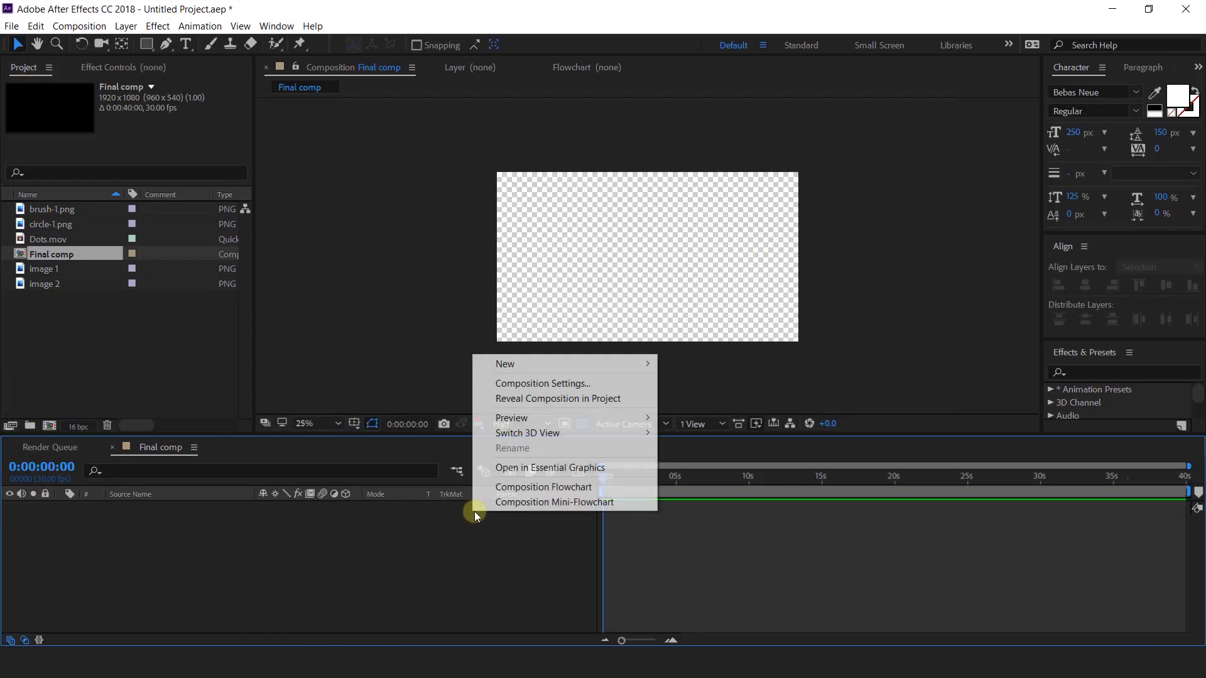
mouse_move(597, 361)
click(708, 394)
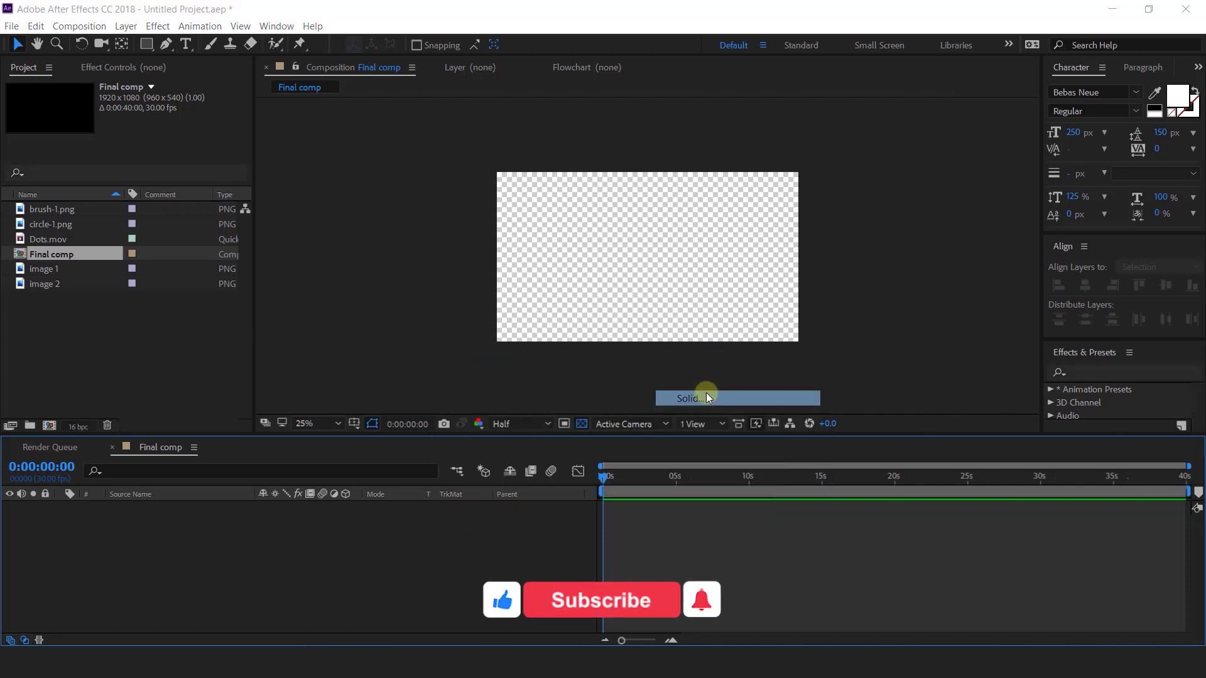
text(background)
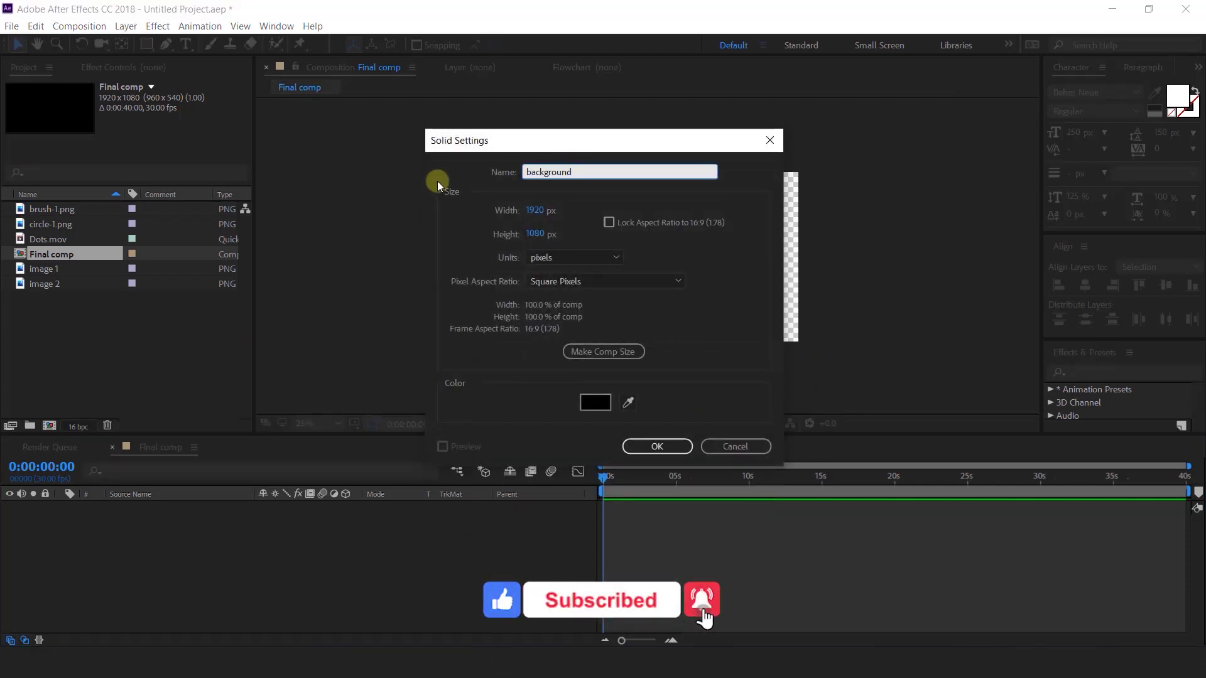
key(Return)
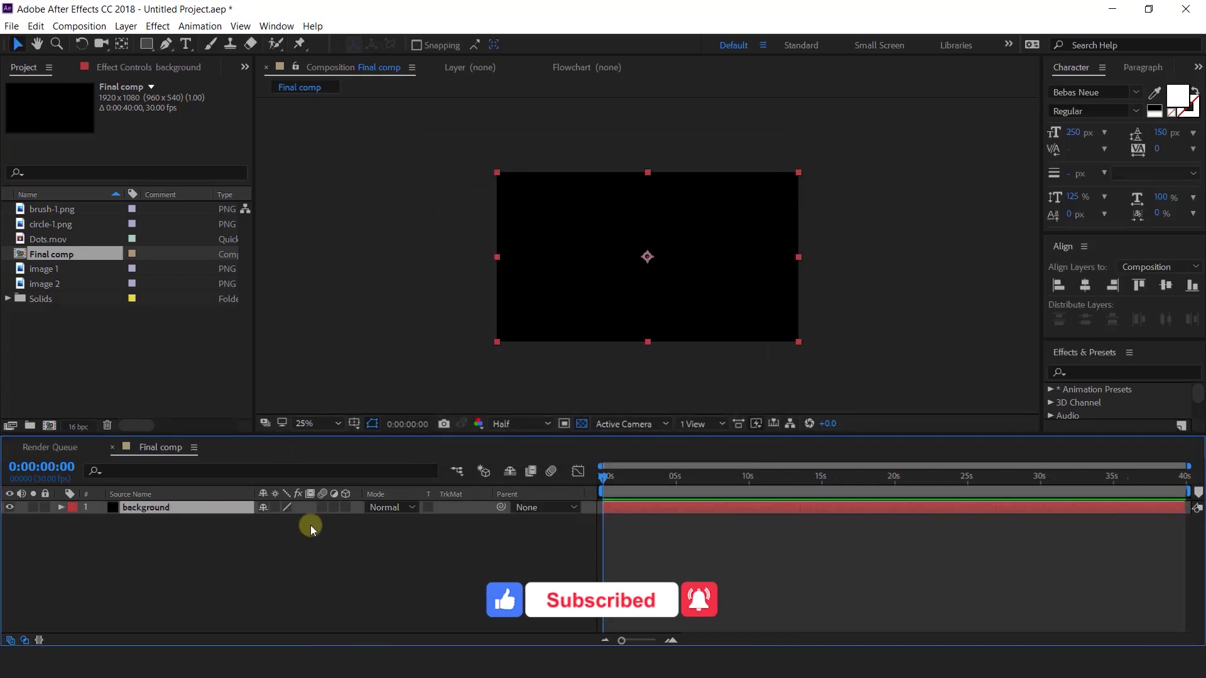
Find the Fill effect and apply it to the background layer
click(1091, 371)
text(f)
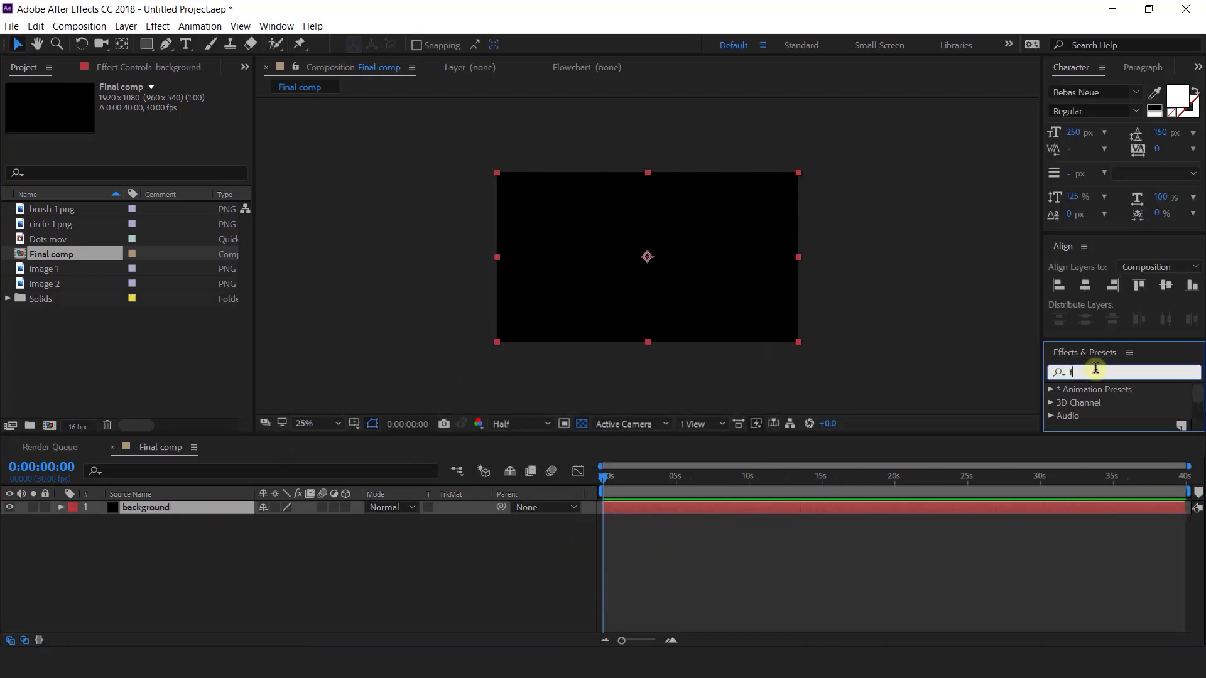
text(ill)
scroll(1132, 414, down, 1)
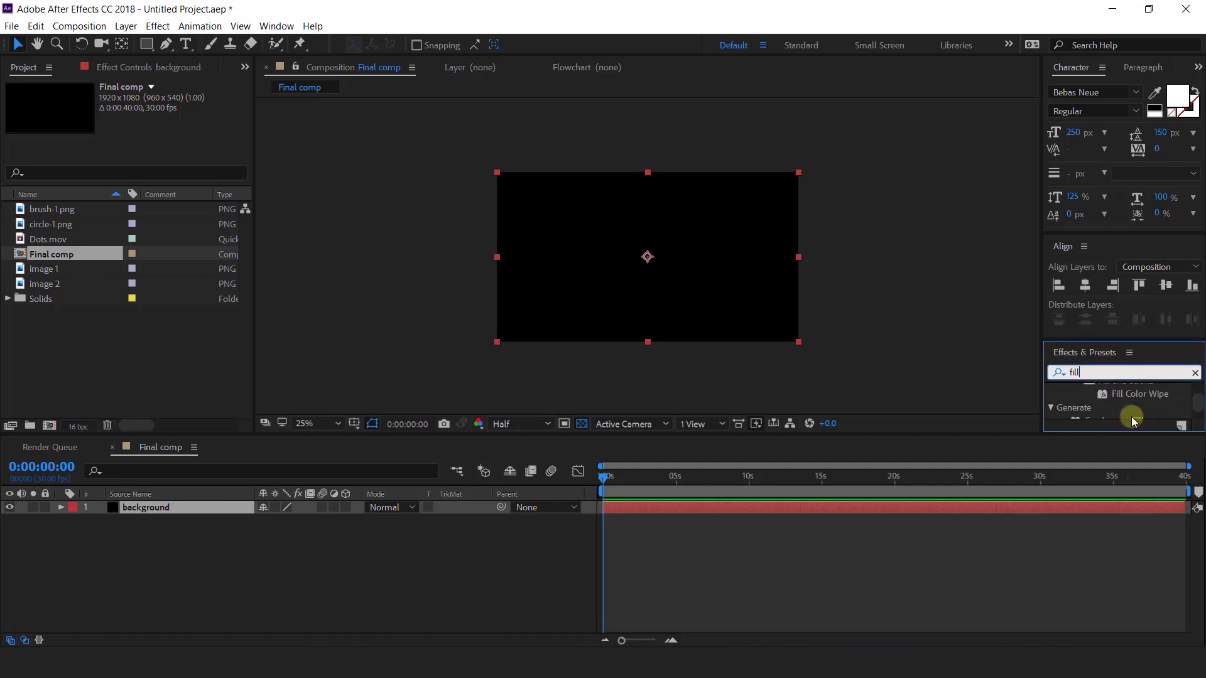
scroll(1124, 411, down, 1)
drag(1091, 412, 155, 511)
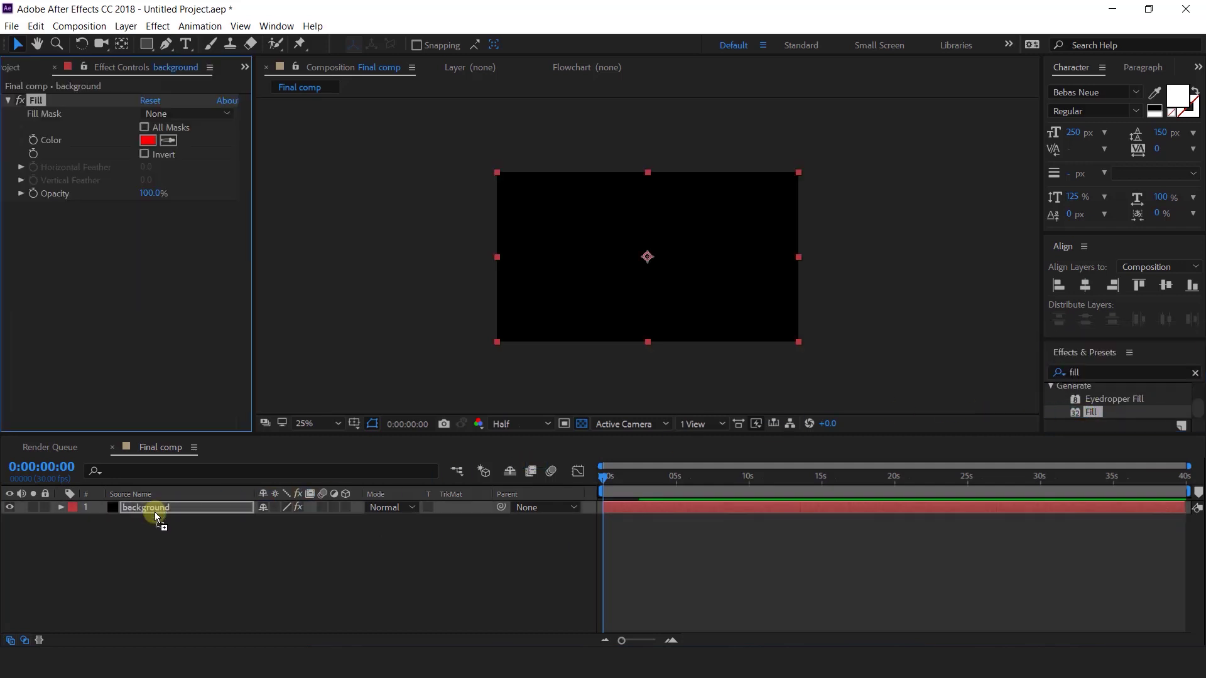
Set the Fill effect's color to blue 4D6CB2
click(146, 139)
click(302, 214)
drag(220, 204, 196, 227)
drag(304, 221, 306, 244)
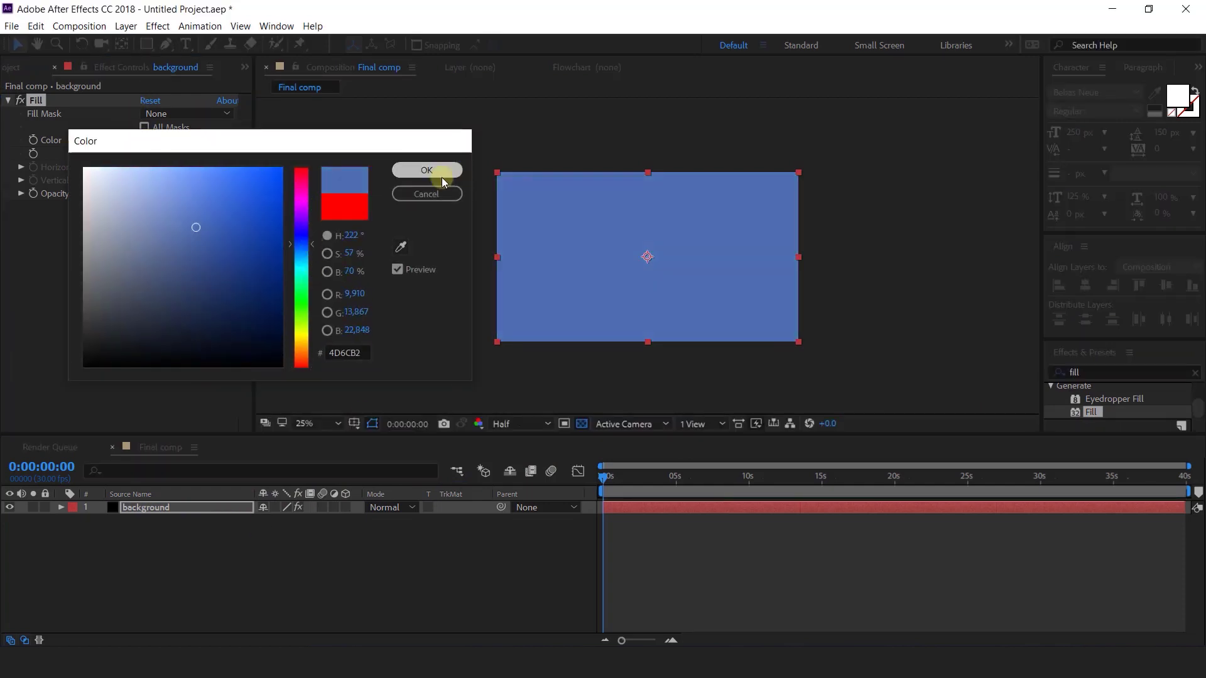
click(427, 170)
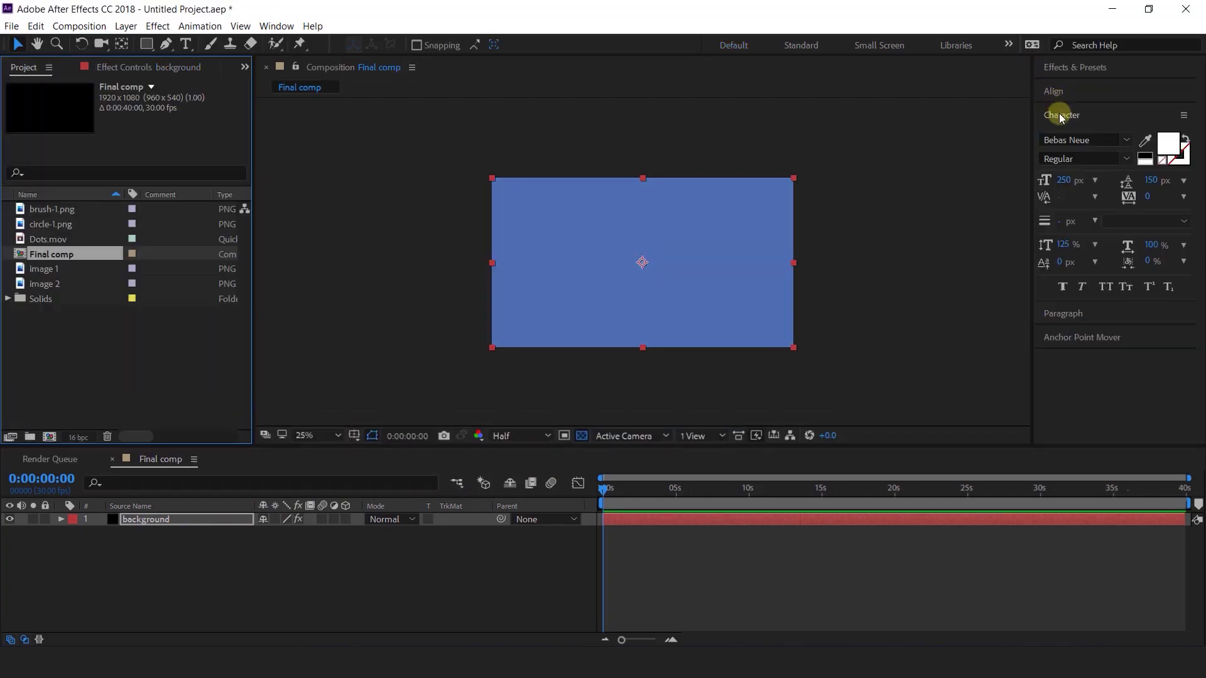
Place Dots.mov above the background layer and scale it down until it just covers the composition frame
click(1061, 116)
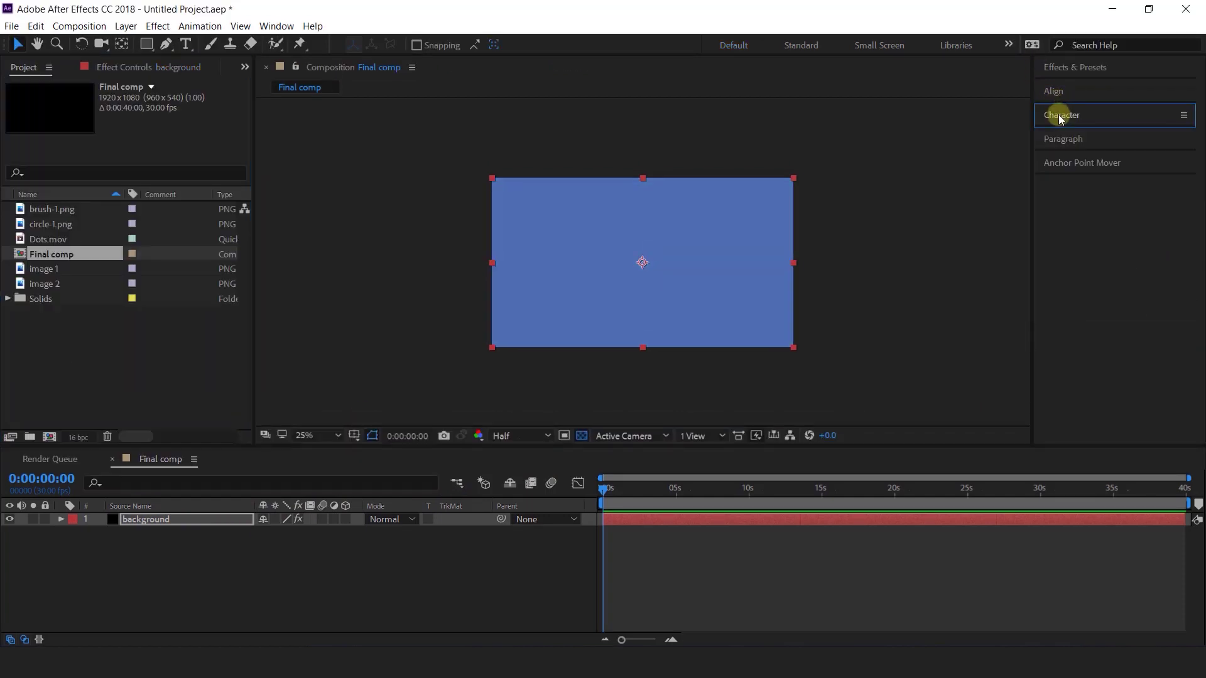
scroll(619, 313, up, 2)
click(339, 565)
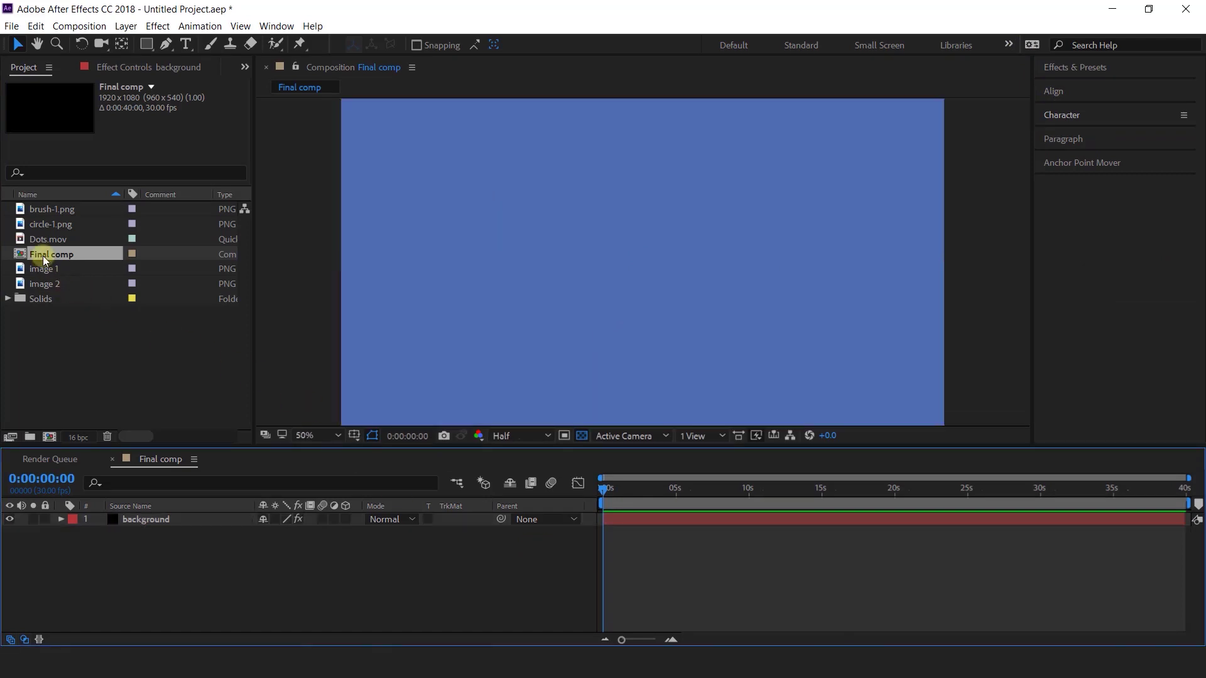
drag(51, 240, 165, 517)
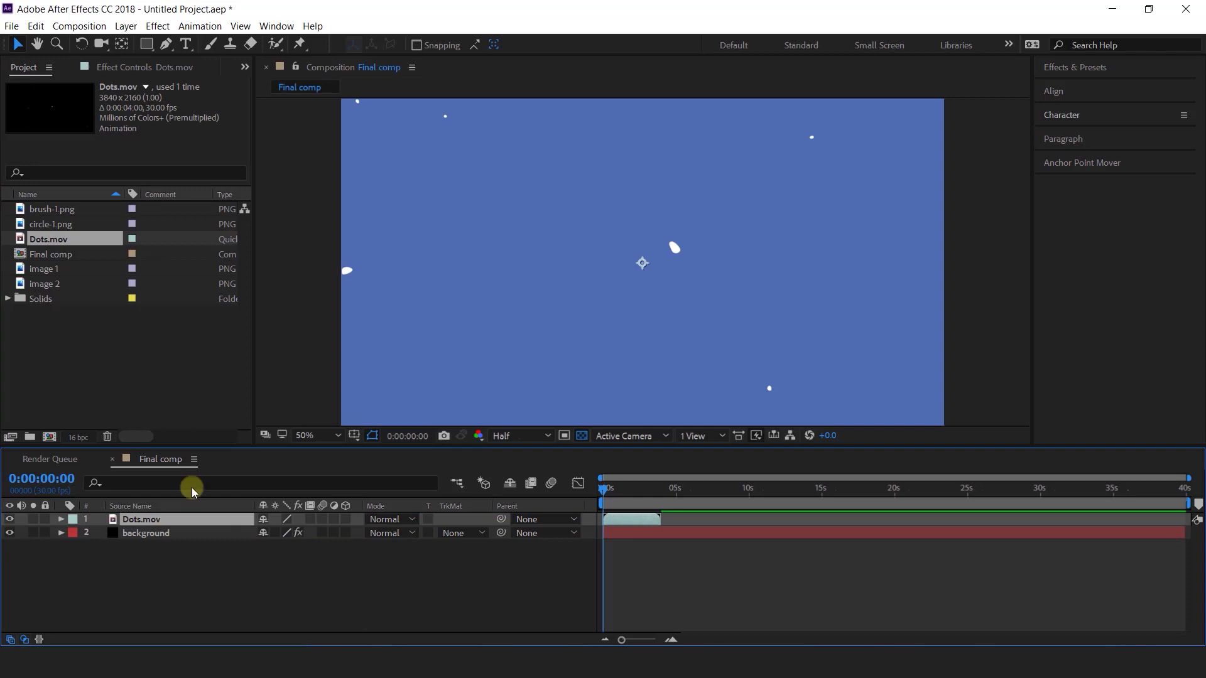
click(614, 497)
click(157, 525)
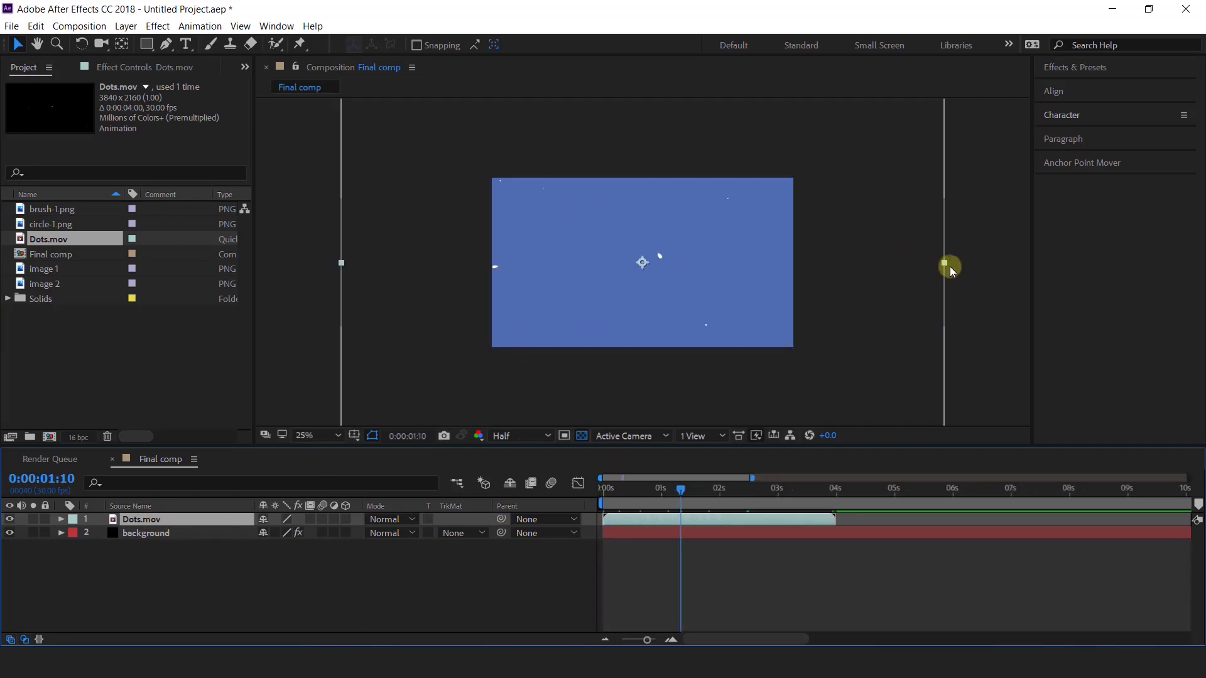
drag(949, 266, 799, 270)
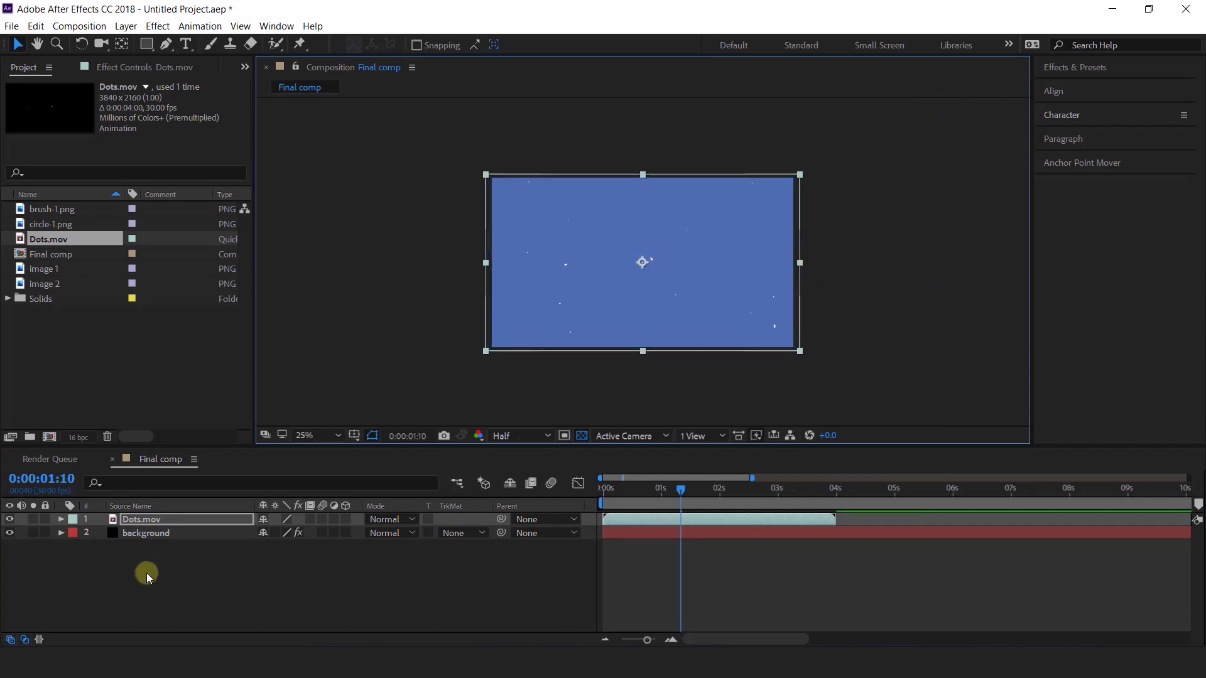
Duplicate the Dots.mov layer, rotate the copy about 180 degrees and check the combined dots over time
click(148, 520)
key(ctrl+d)
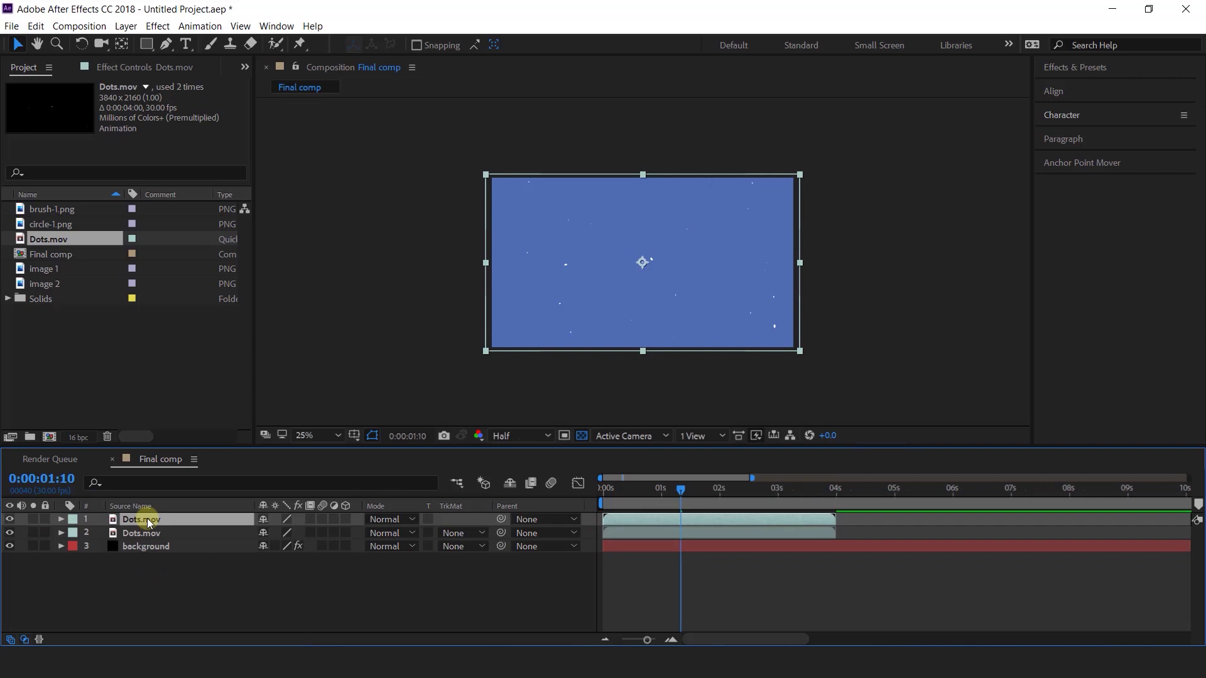
key(w)
drag(799, 174, 425, 341)
click(703, 564)
drag(625, 491, 602, 491)
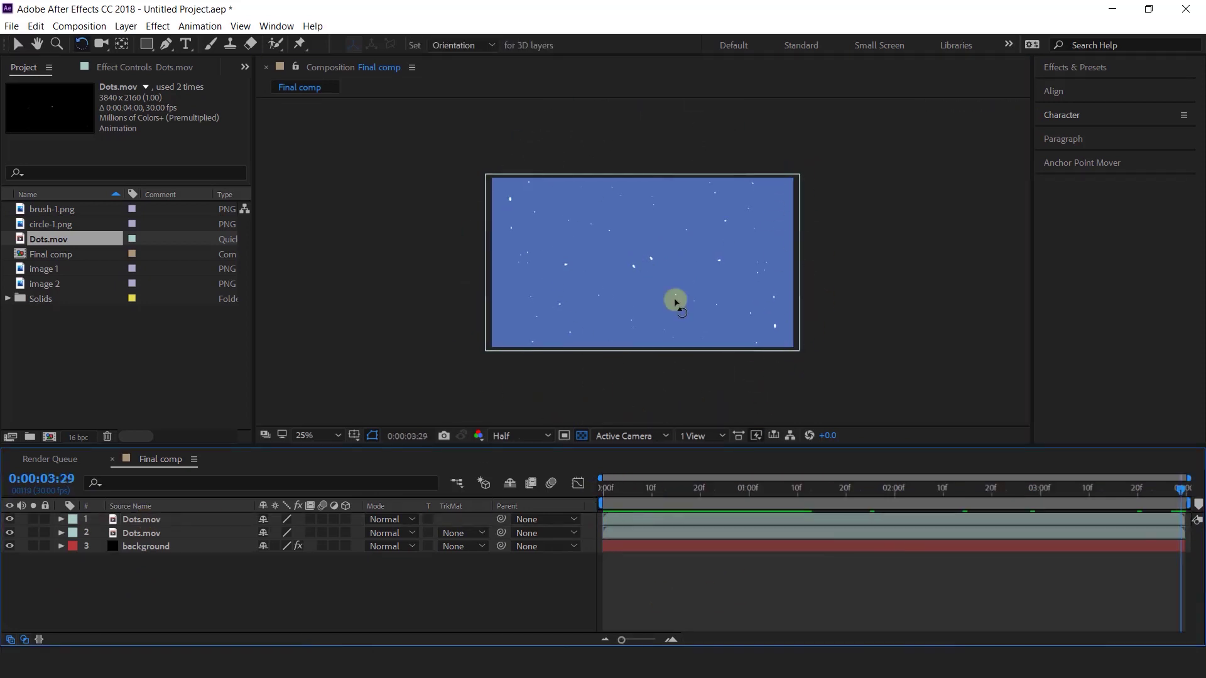
scroll(675, 301, up, 1)
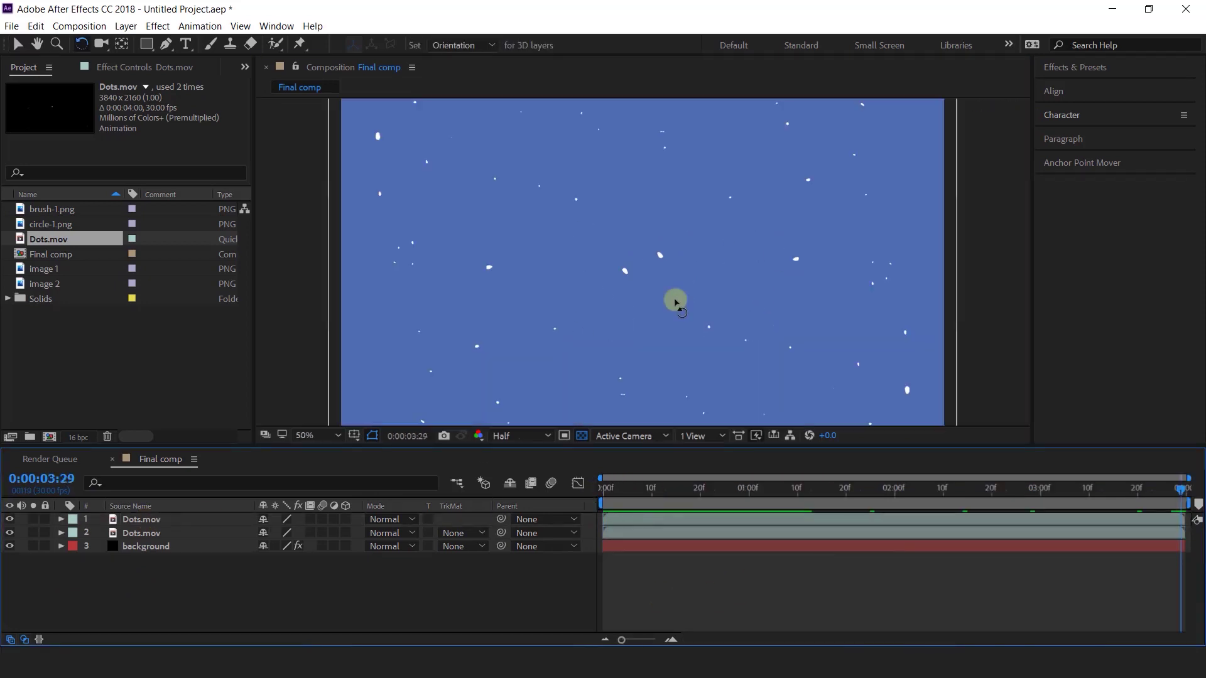
scroll(675, 301, down, 1)
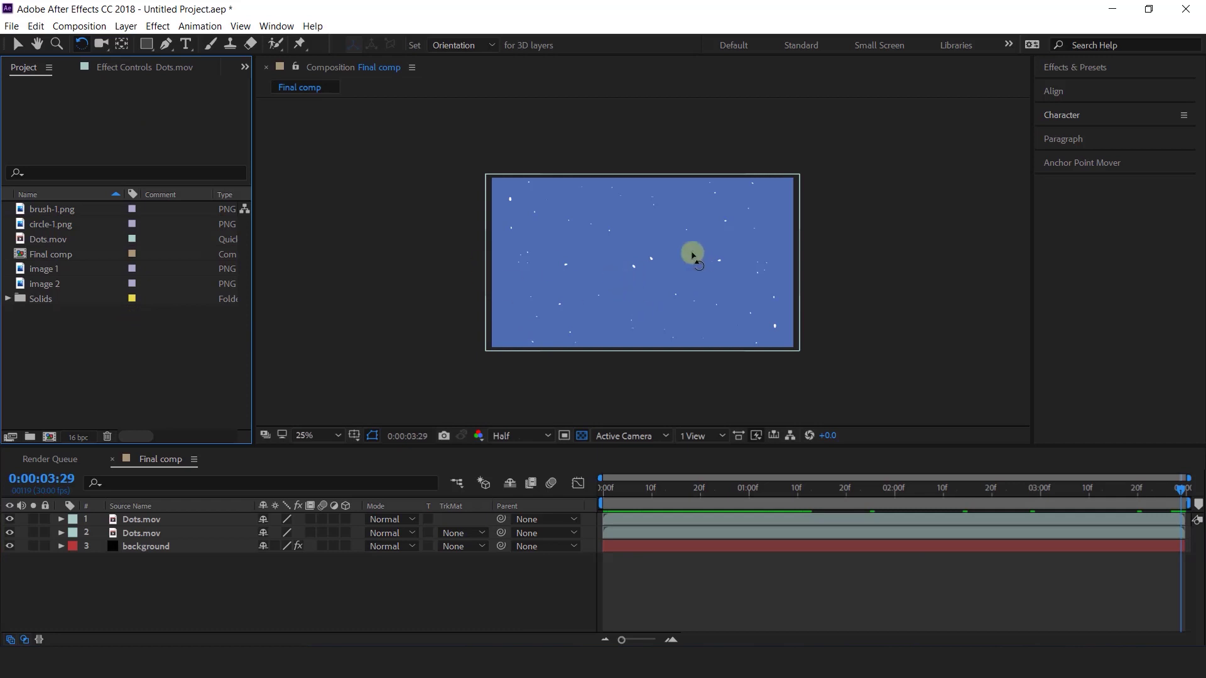
Create another 1920 x 1080 px composition named "line"
click(49, 437)
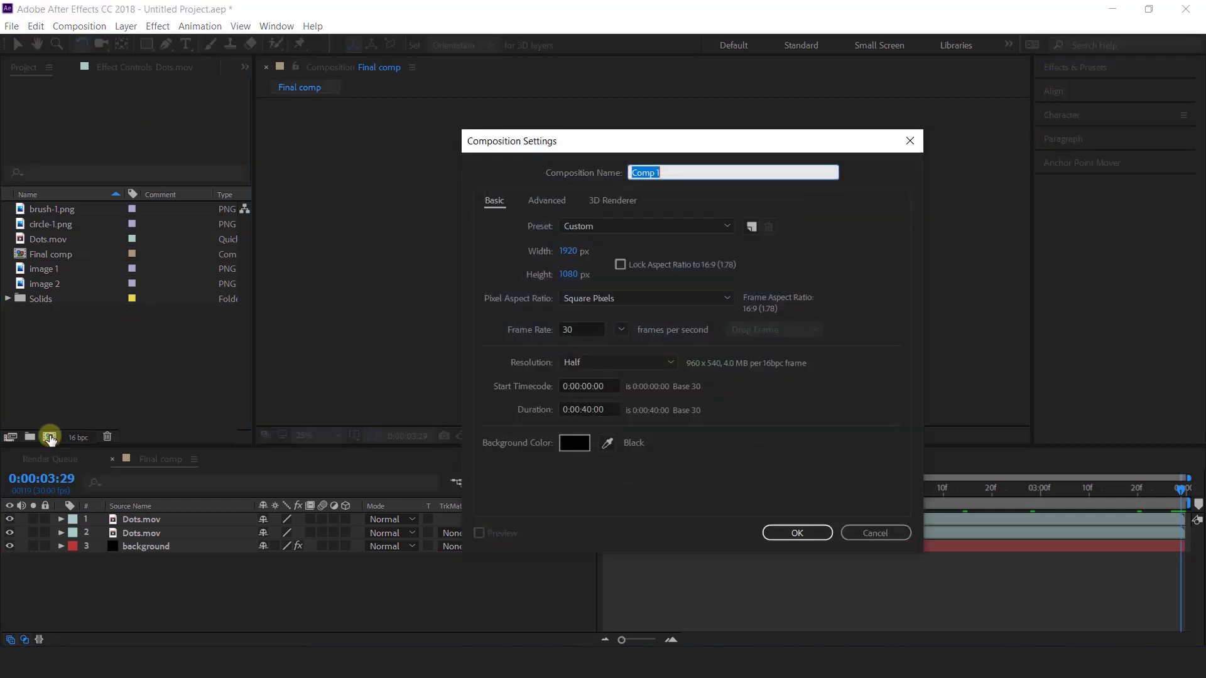
text(line)
key(Return)
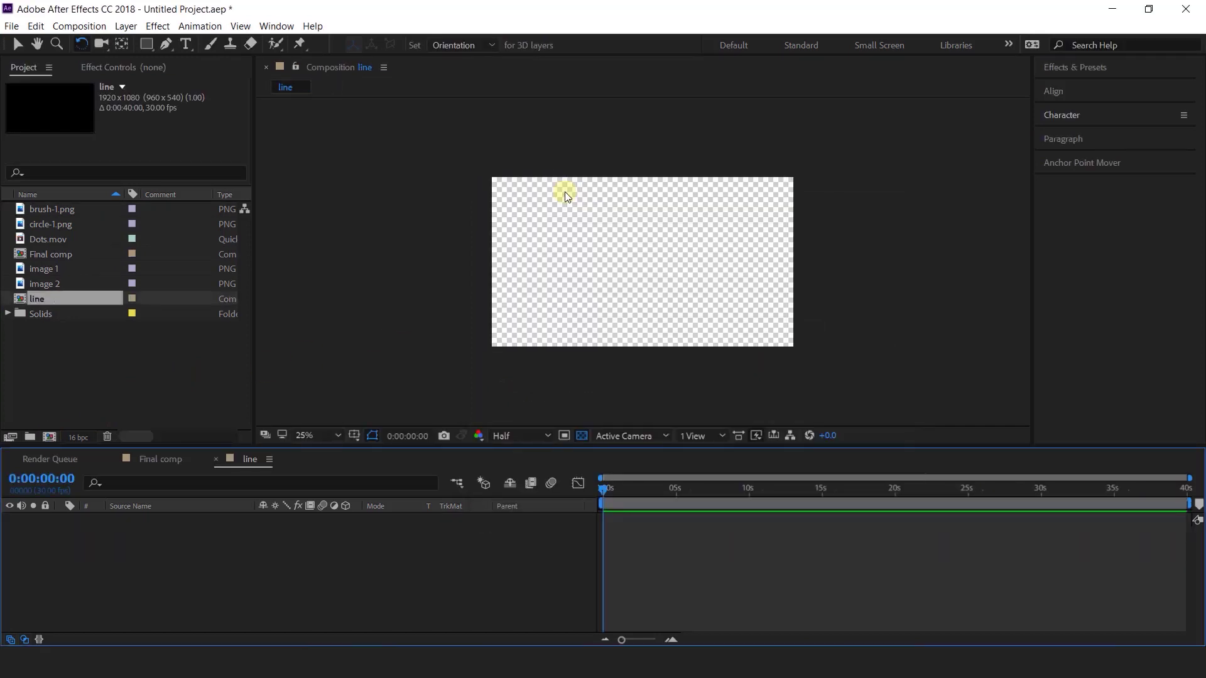
Draw a slightly curved Pen tool path from near the composition's centre to its lower-right corner
click(166, 45)
click(631, 231)
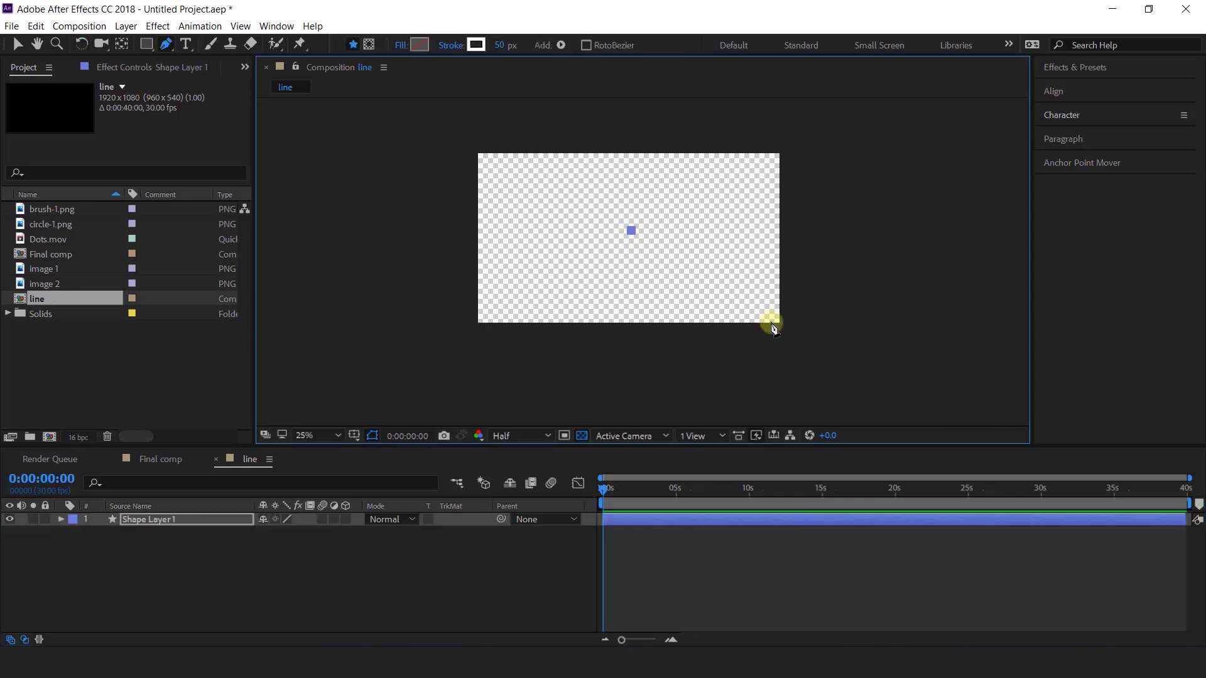
mouse_move(773, 323)
mouse_down()
mouse_move(816, 371)
mouse_move(839, 358)
mouse_up()
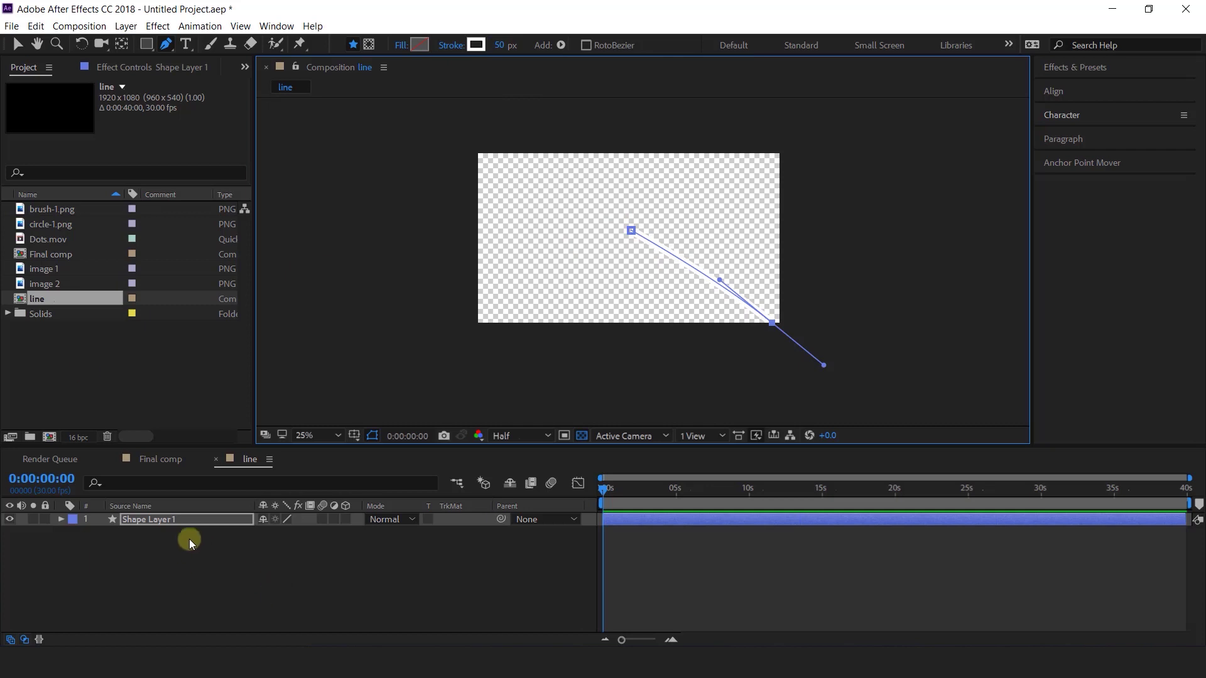
Add a Trim Paths operation to the shape layer containing the curved line
click(161, 519)
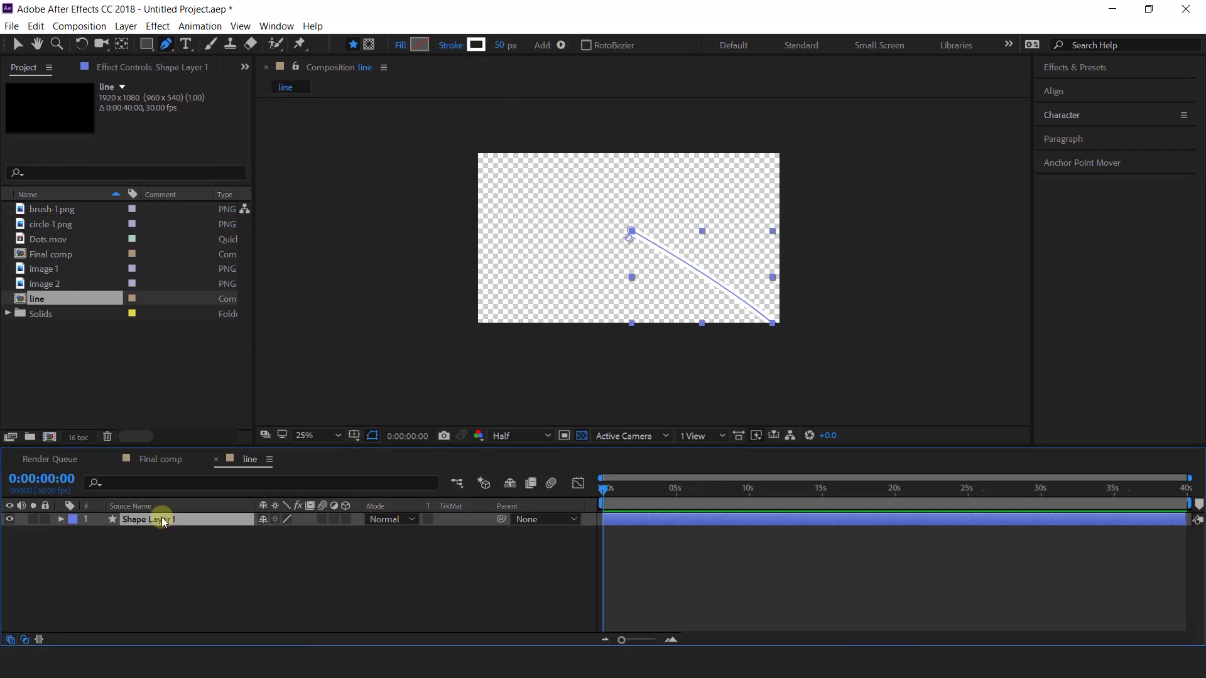
click(61, 520)
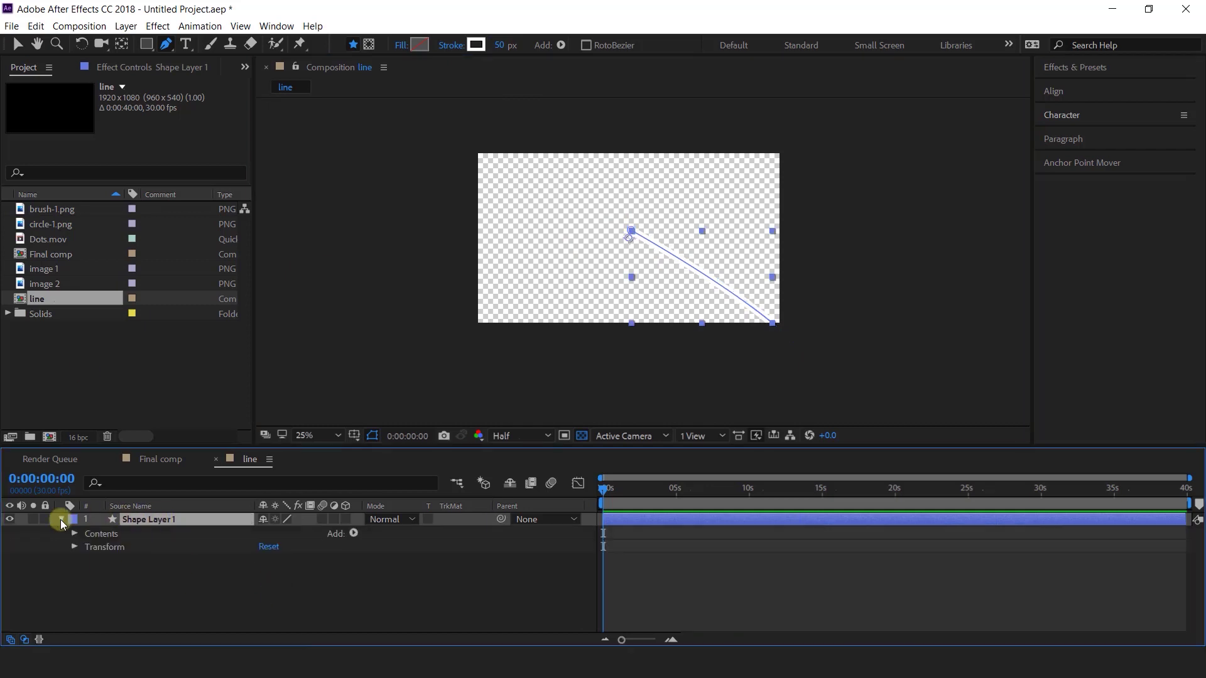
click(353, 534)
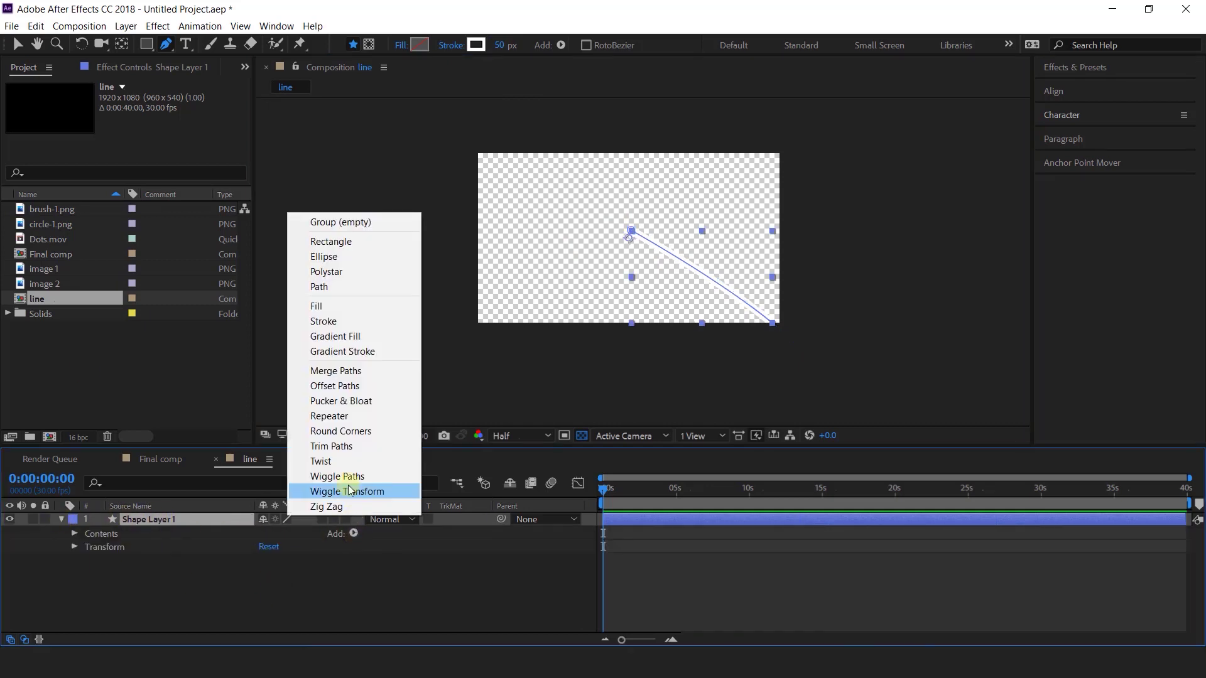
click(340, 449)
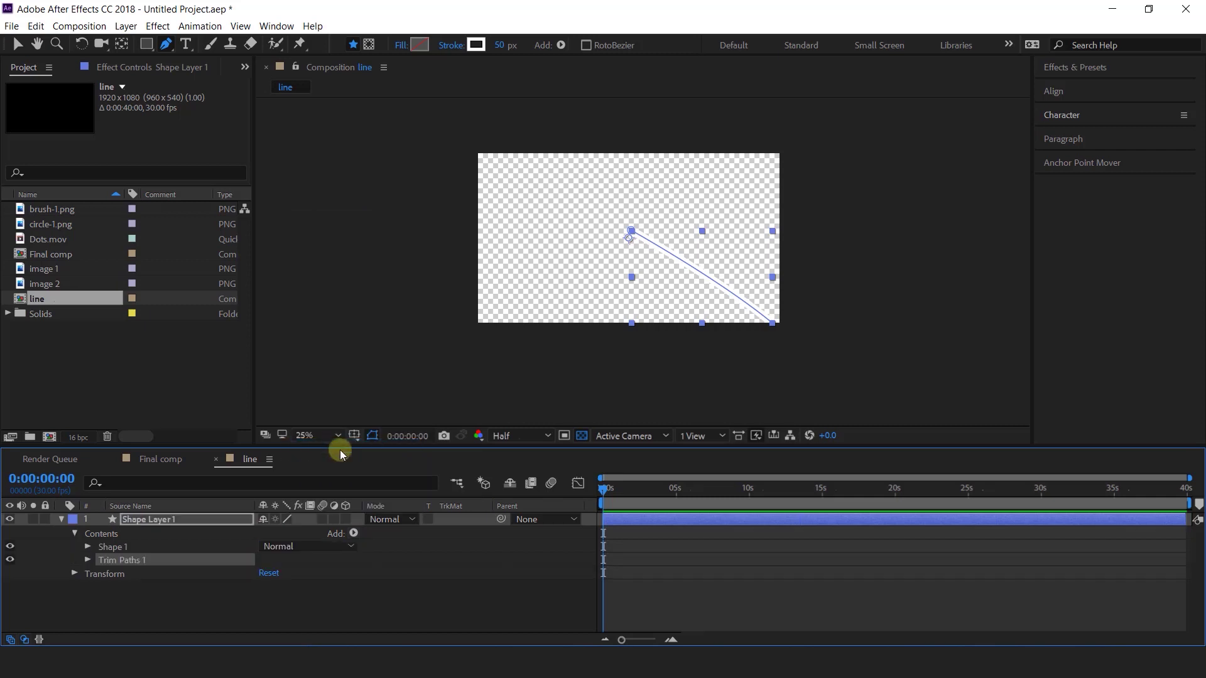
Start keyframing the Trim Paths End property at 0:00:00:00 with a value of 0%
click(87, 560)
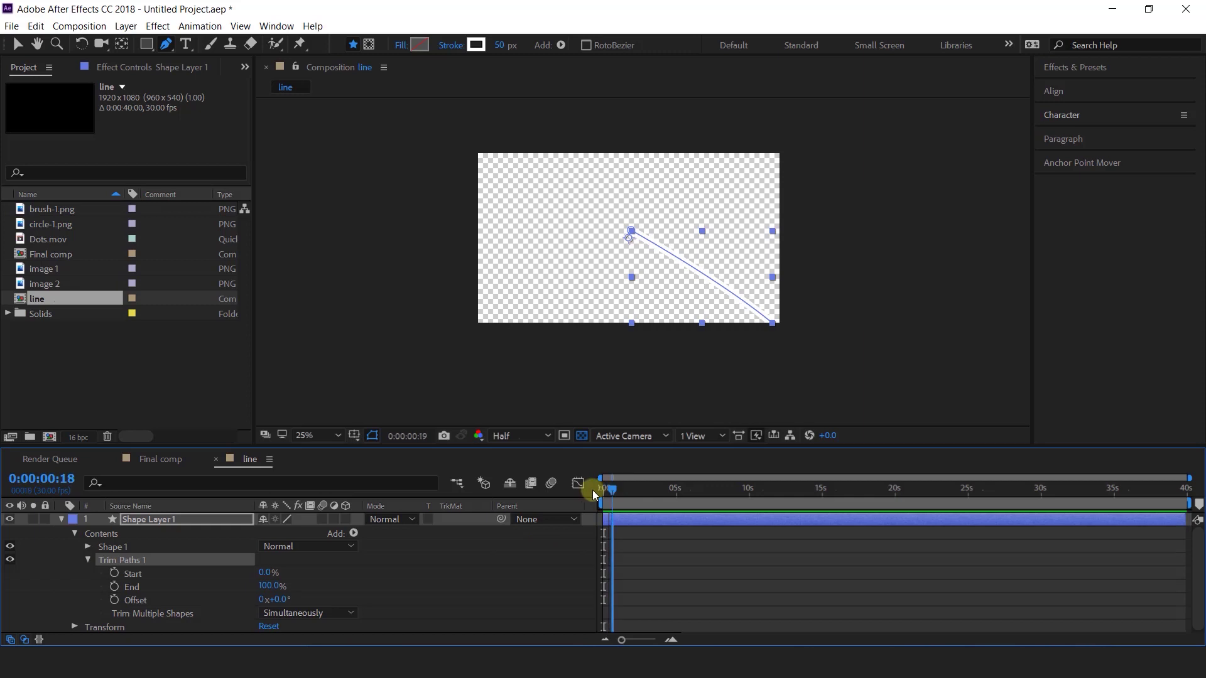
click(115, 591)
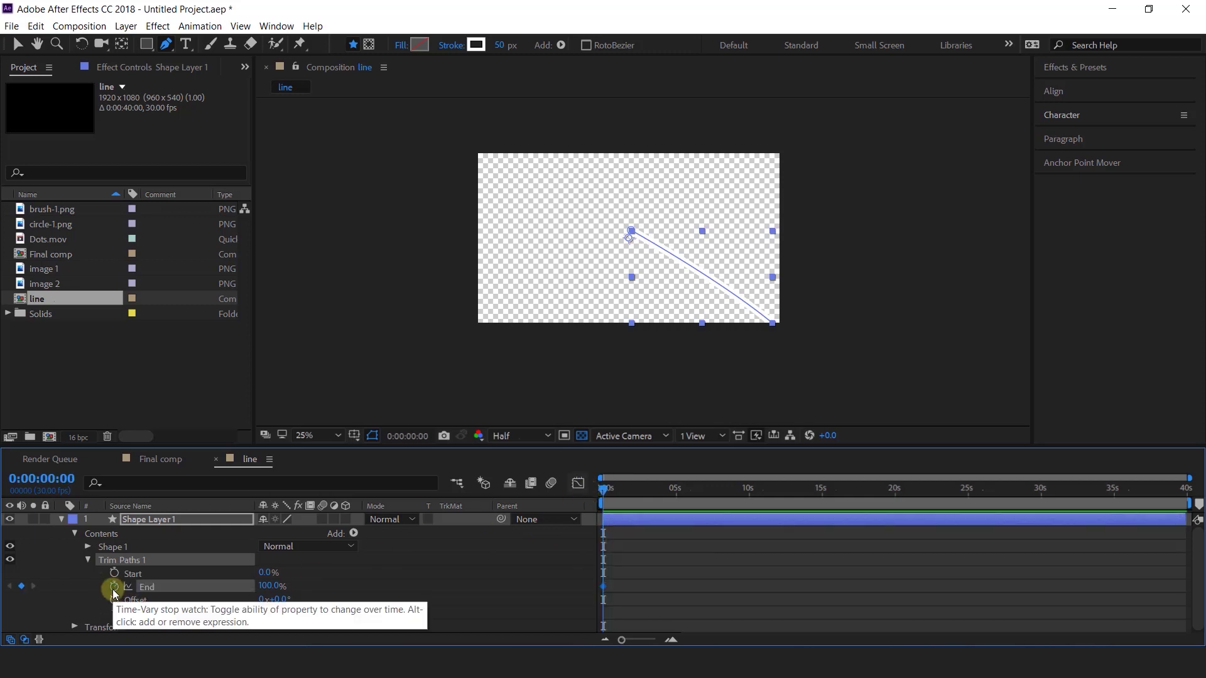
click(270, 587)
text(0)
key(Return)
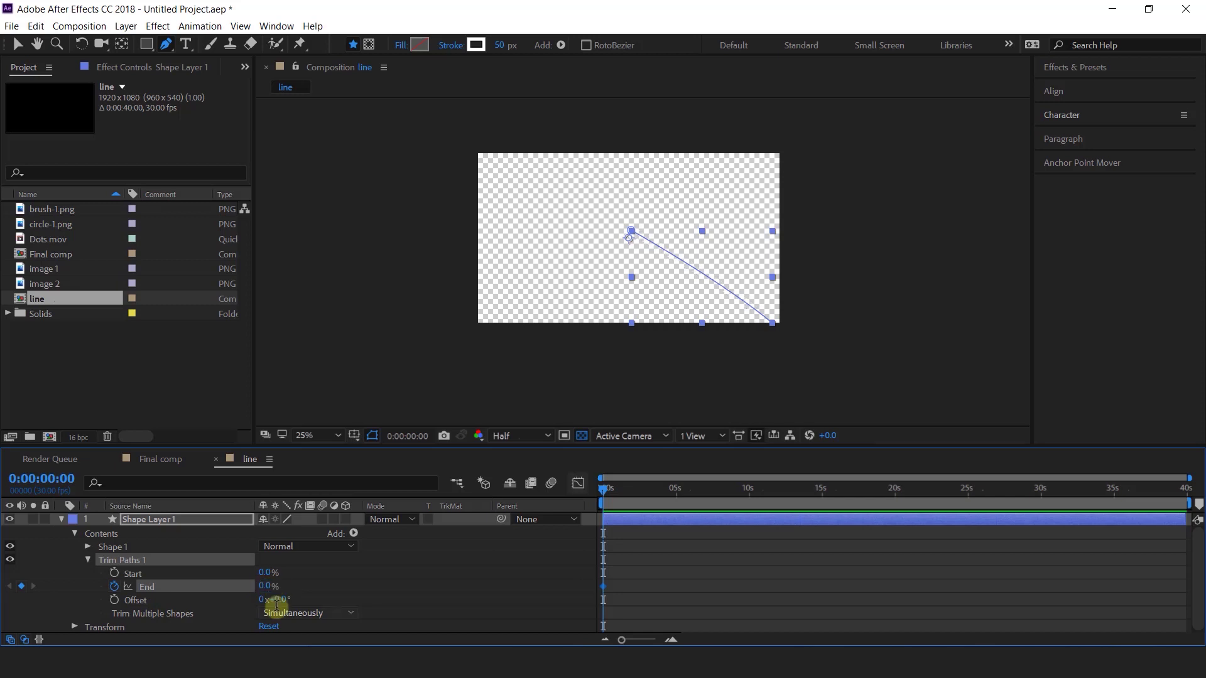
Add a 97% keyframe to the Trim Paths End property at 0:00:00:20
click(671, 639)
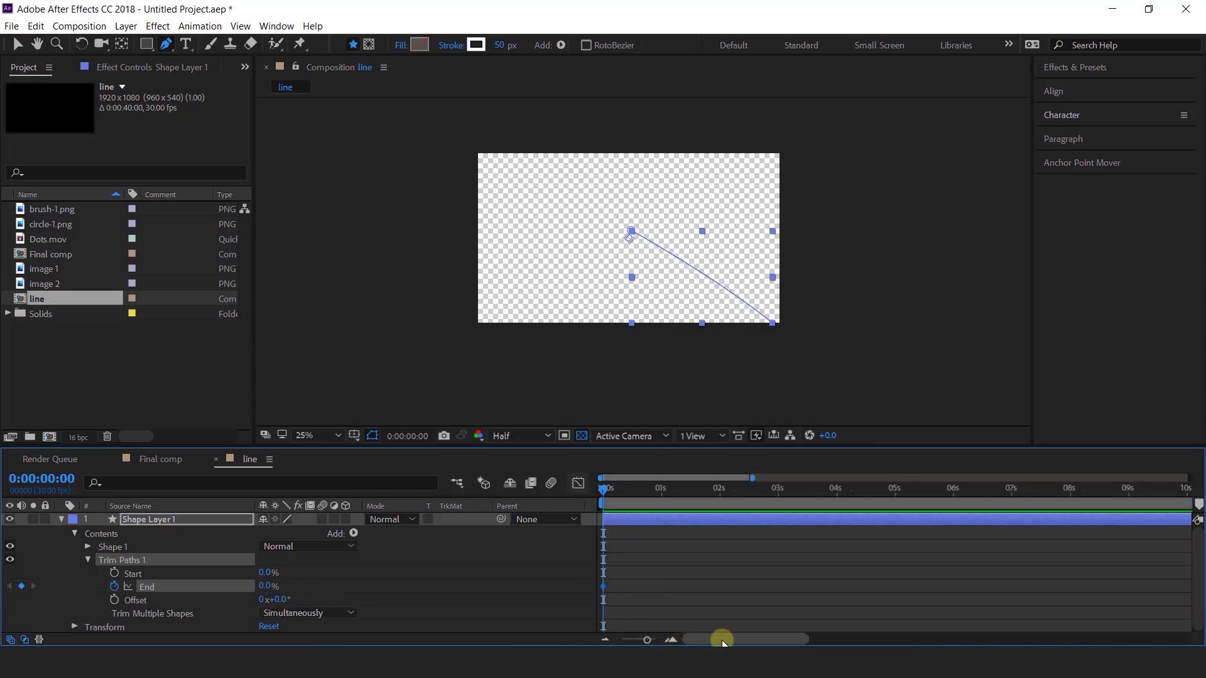
click(670, 640)
drag(614, 492, 680, 496)
click(272, 586)
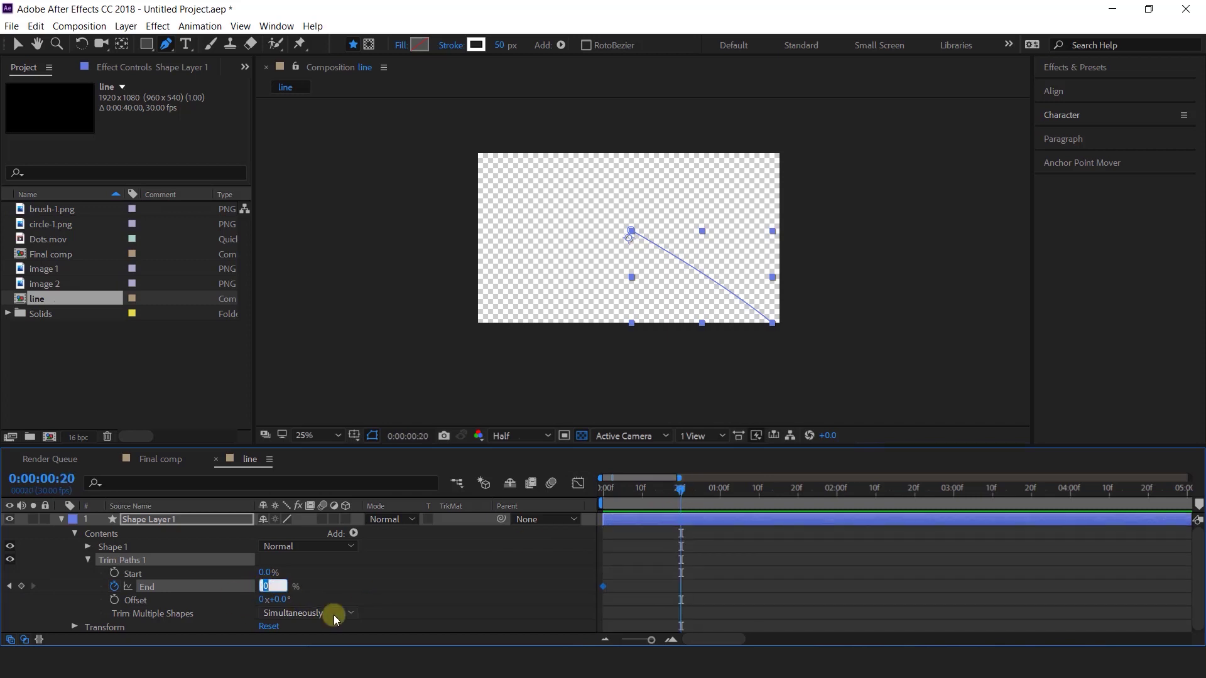
text(97)
key(Return)
Add a Trim Paths End keyframe of 100% at 0:00:01:00
drag(680, 492, 722, 491)
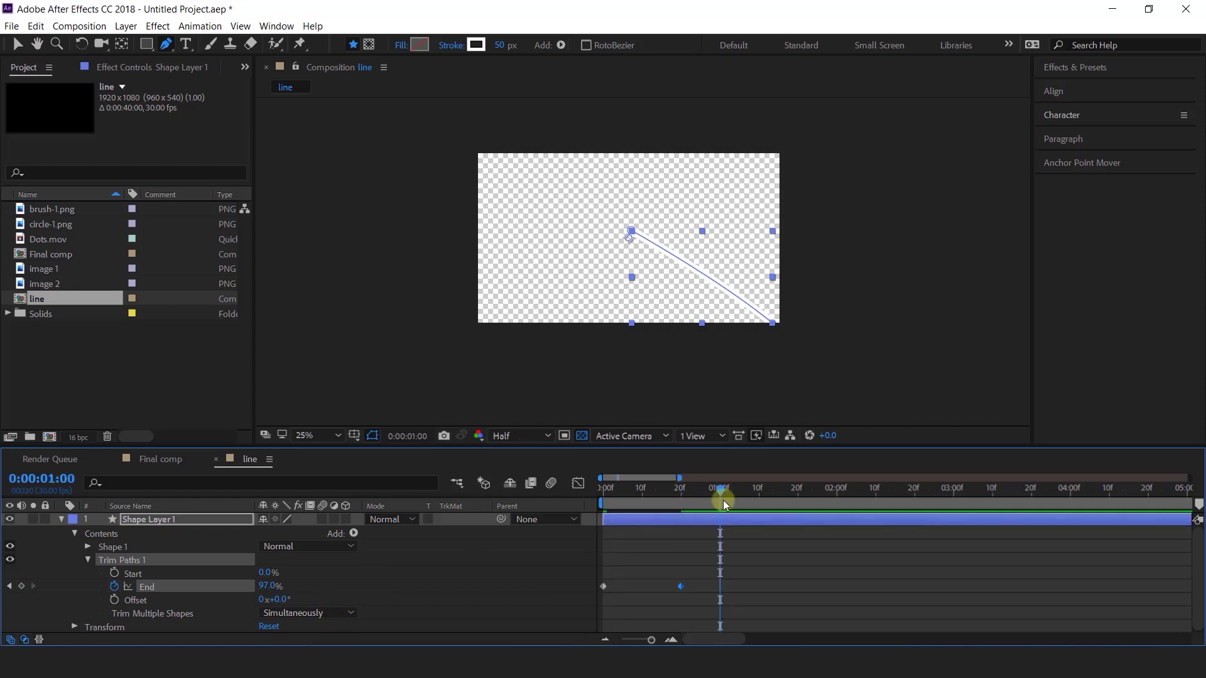
click(269, 587)
text(100)
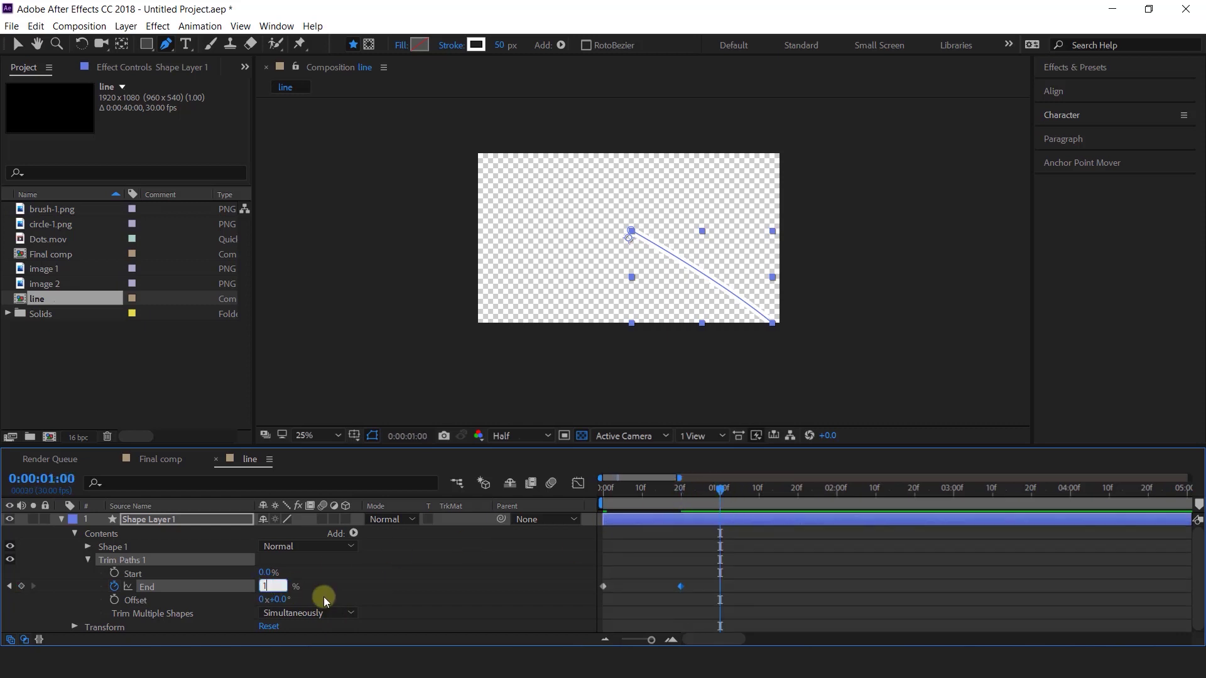
key(Return)
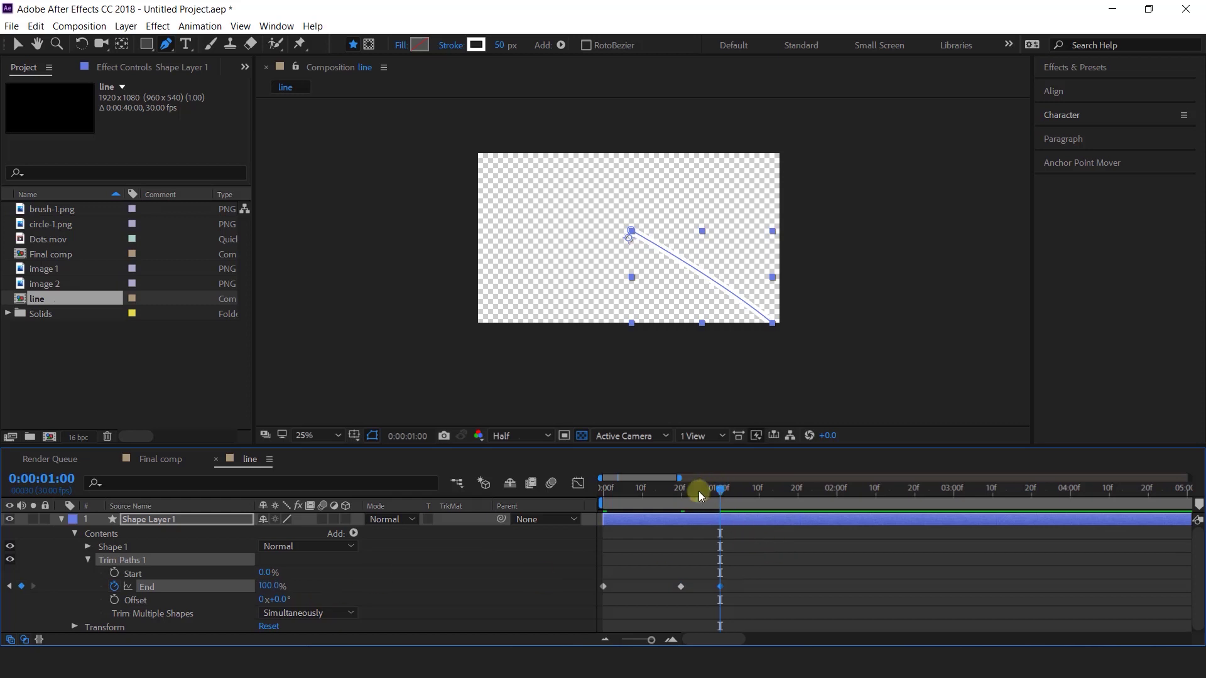
Keyframe the Trim Paths Start property from 0% at 0:00:00:05 to 100% at 0:00:00:26
drag(700, 493, 568, 487)
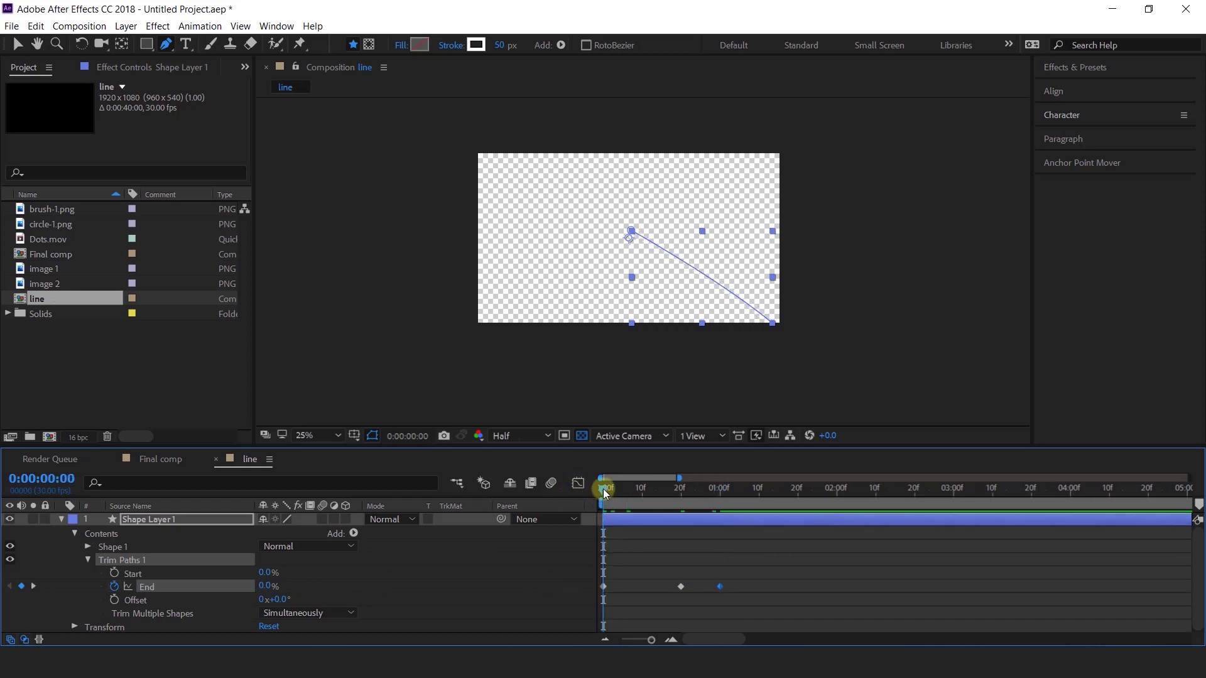
drag(605, 493, 622, 490)
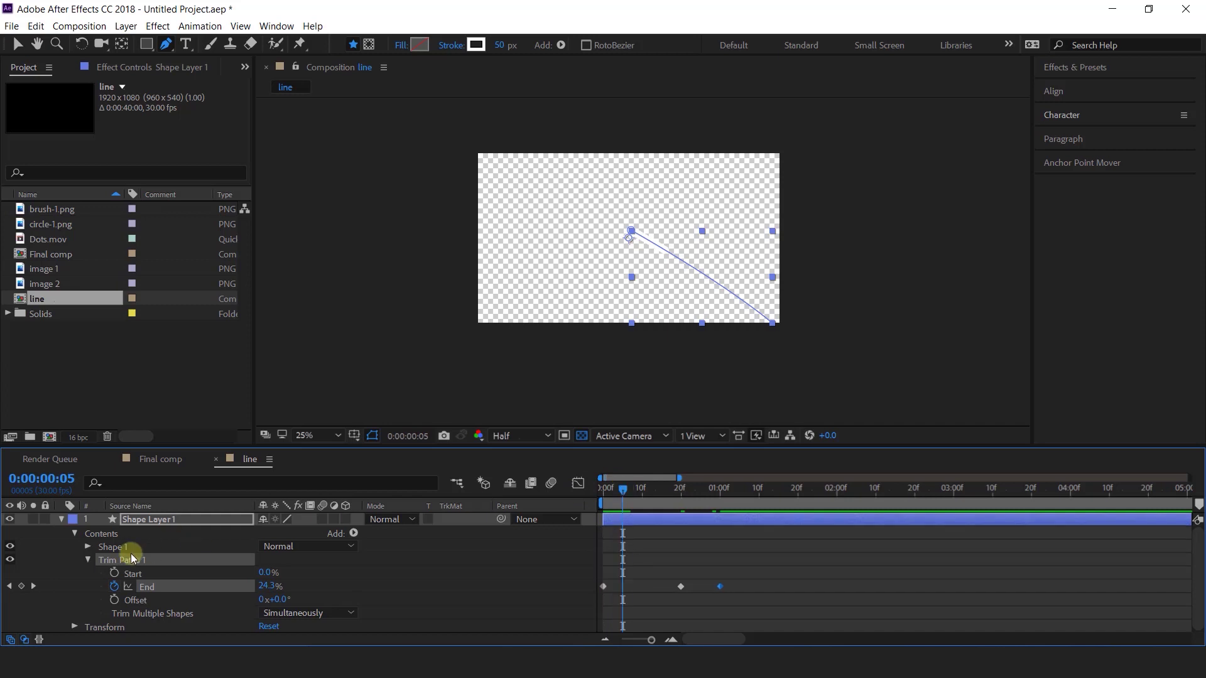
click(115, 573)
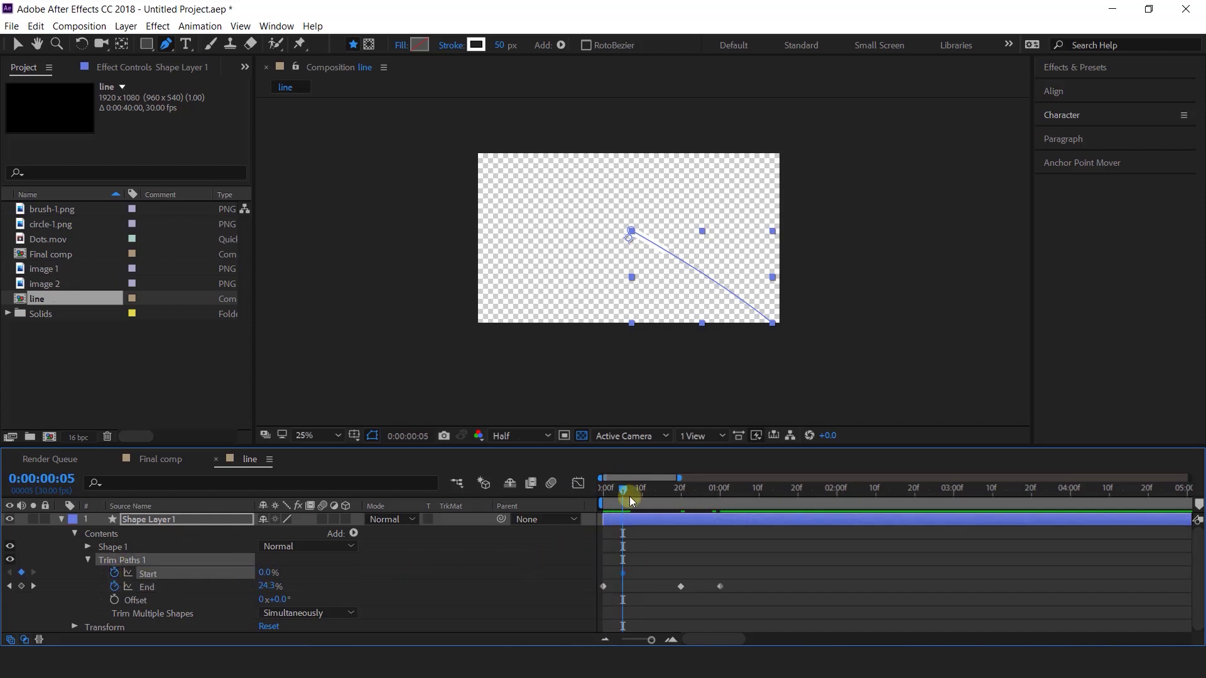
drag(631, 499, 704, 492)
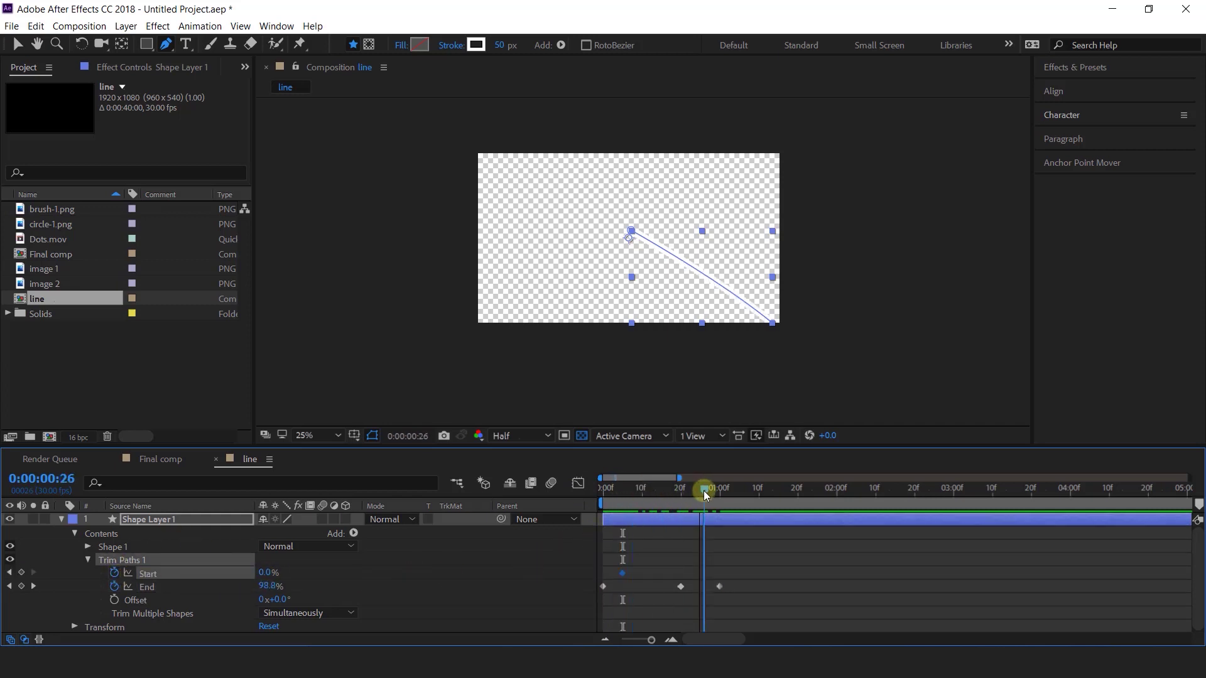
click(265, 572)
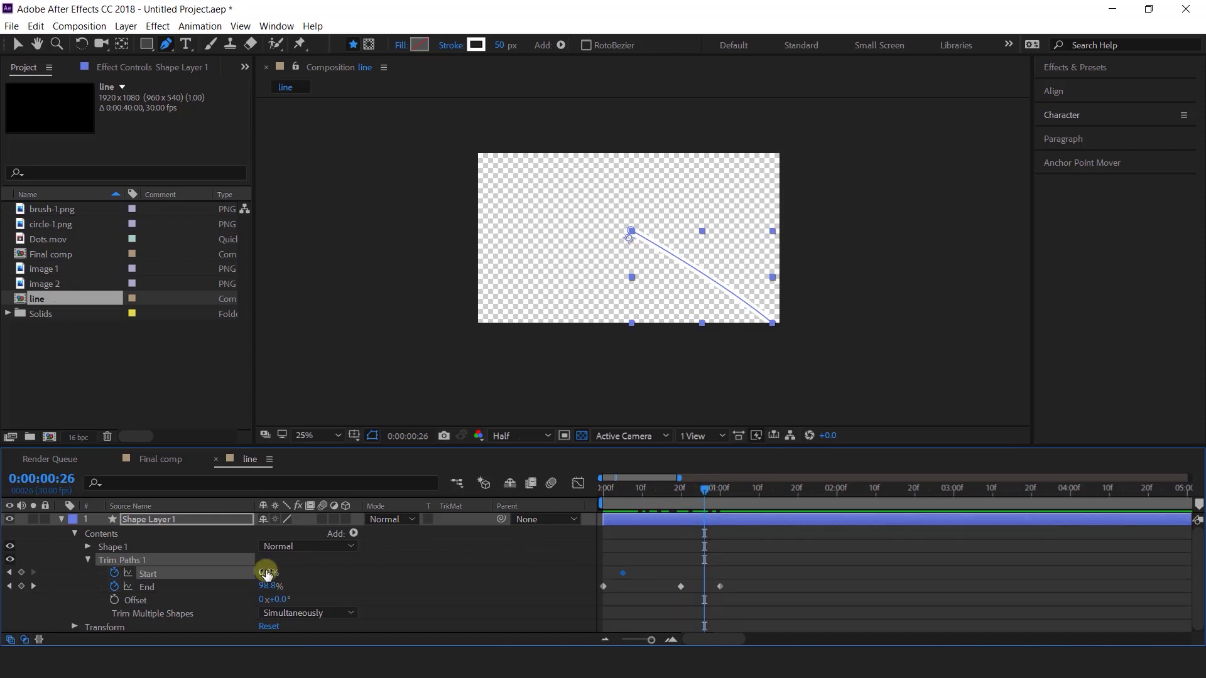
text(100)
key(Return)
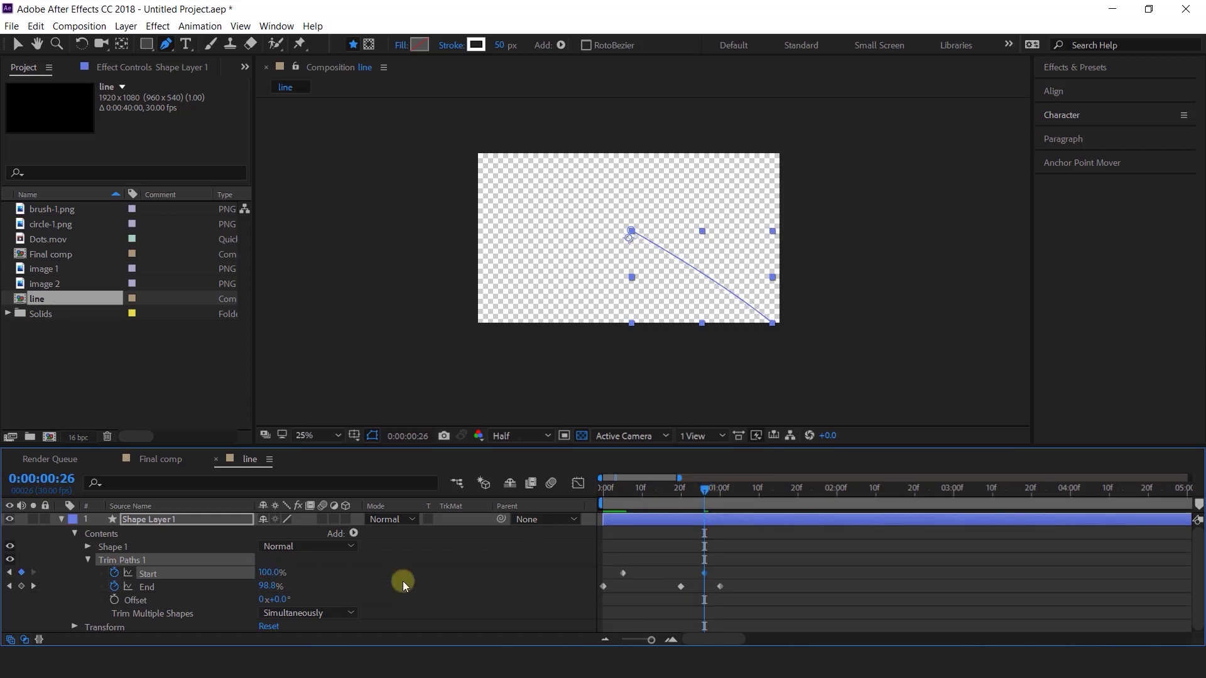
Turn off the transparency grid and preview the line animation from the first frame
click(582, 436)
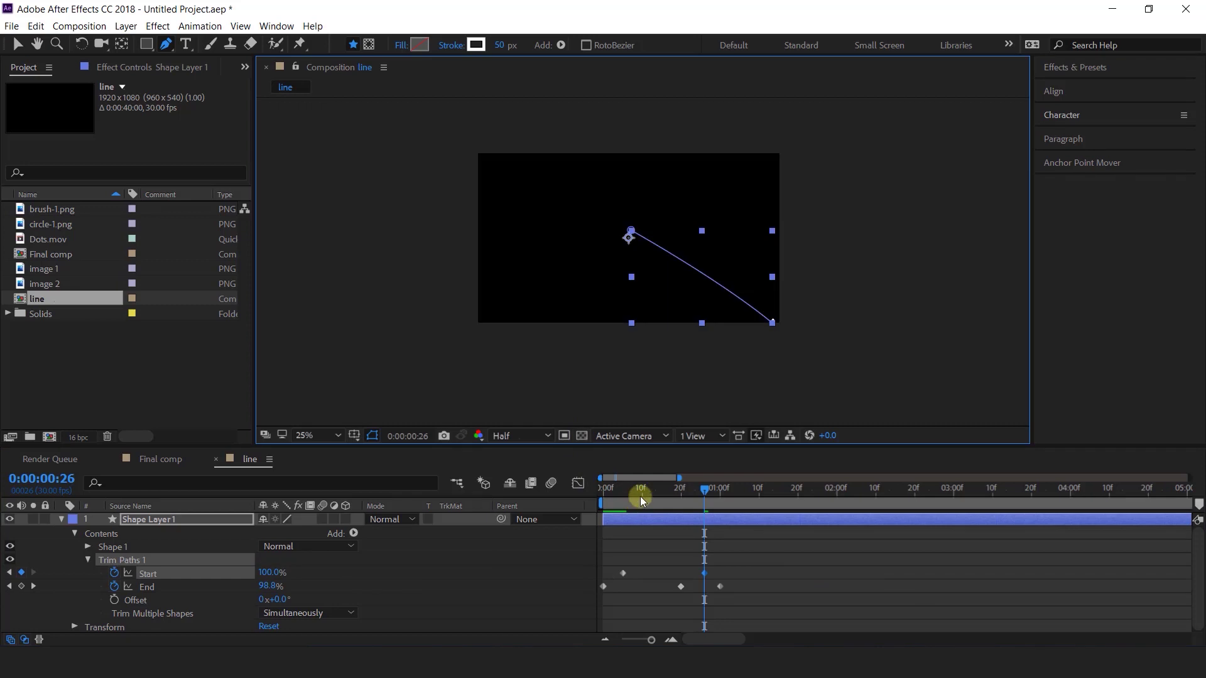
click(523, 501)
key(Home)
key(space)
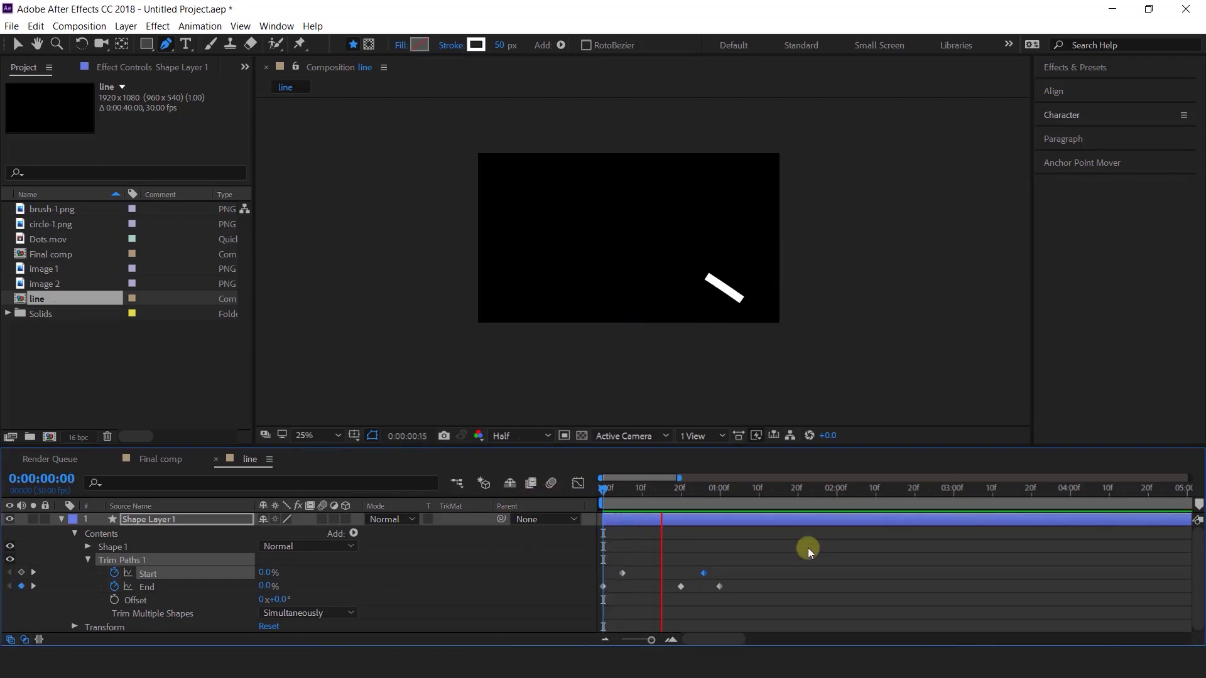
drag(620, 492, 587, 500)
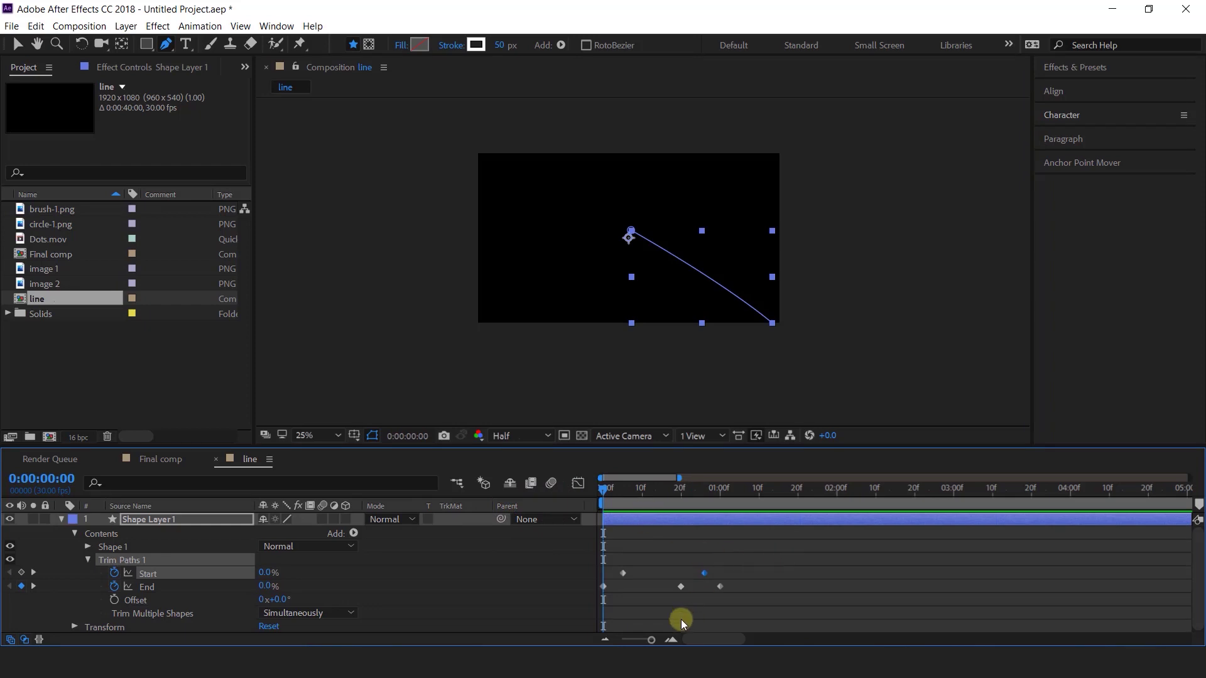
Retime the Trim Paths keyframes to frames 3 and 14 for Start and frames 0, 8 and 18 for End, then collapse the layer
click(670, 641)
drag(929, 556, 632, 613)
drag(759, 587, 742, 589)
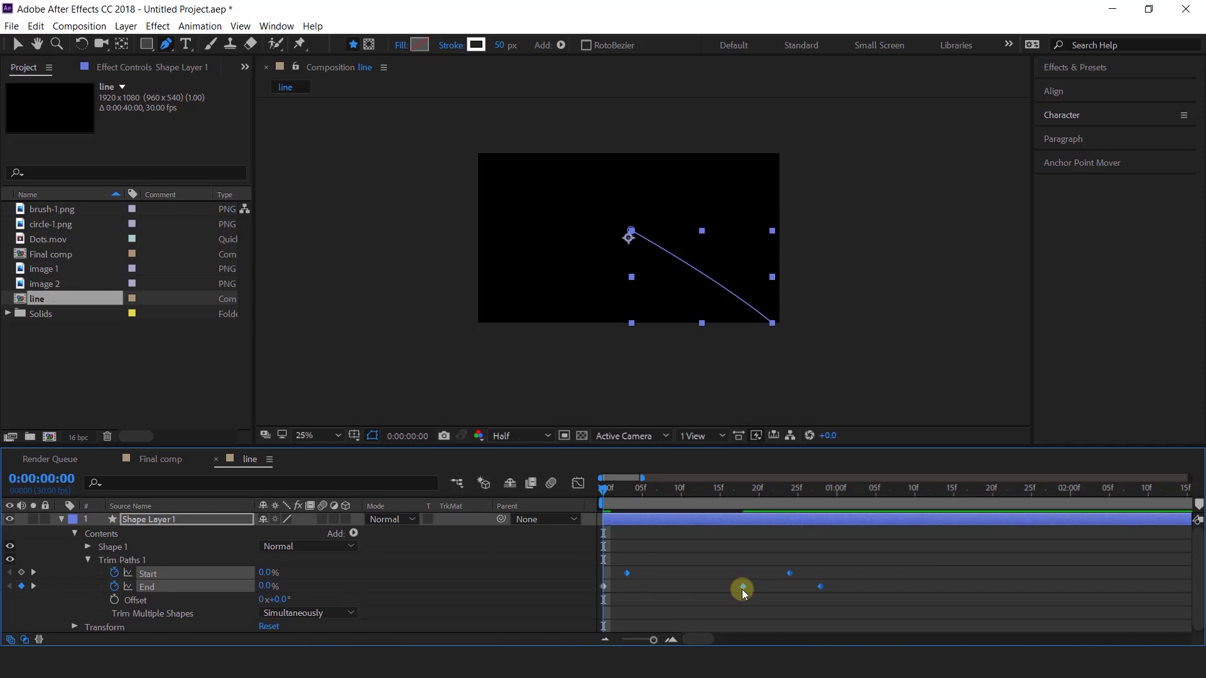
drag(888, 551, 664, 589)
click(759, 489)
click(719, 580)
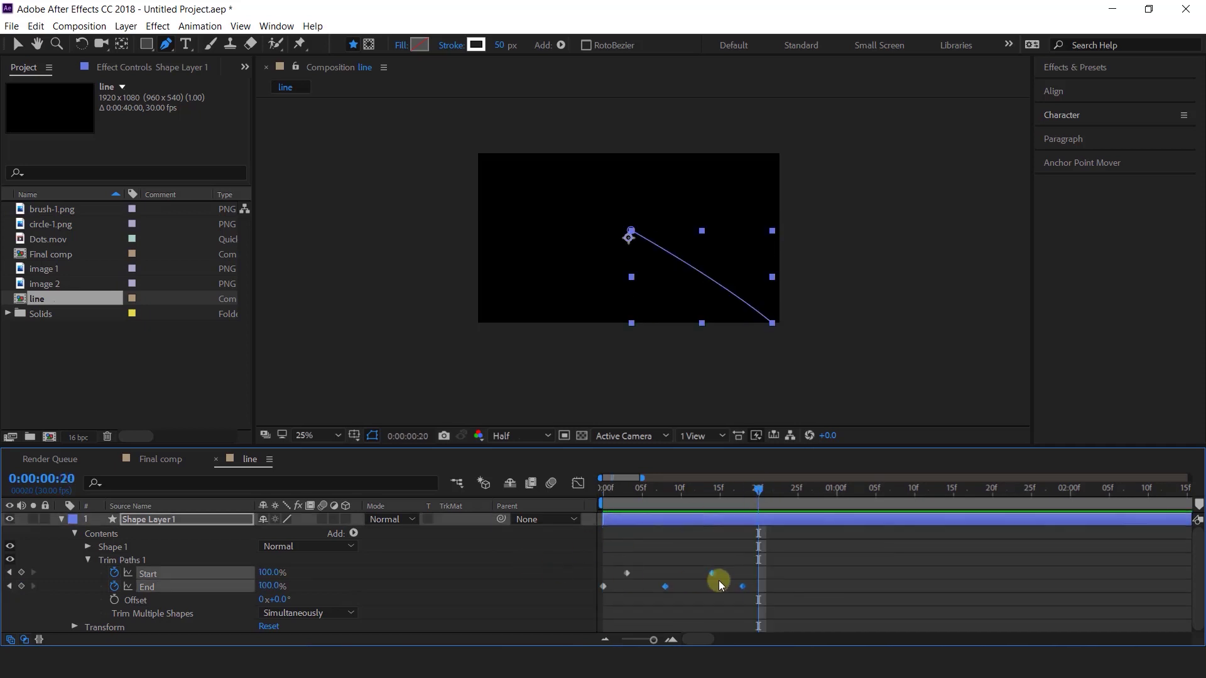
click(798, 571)
click(57, 524)
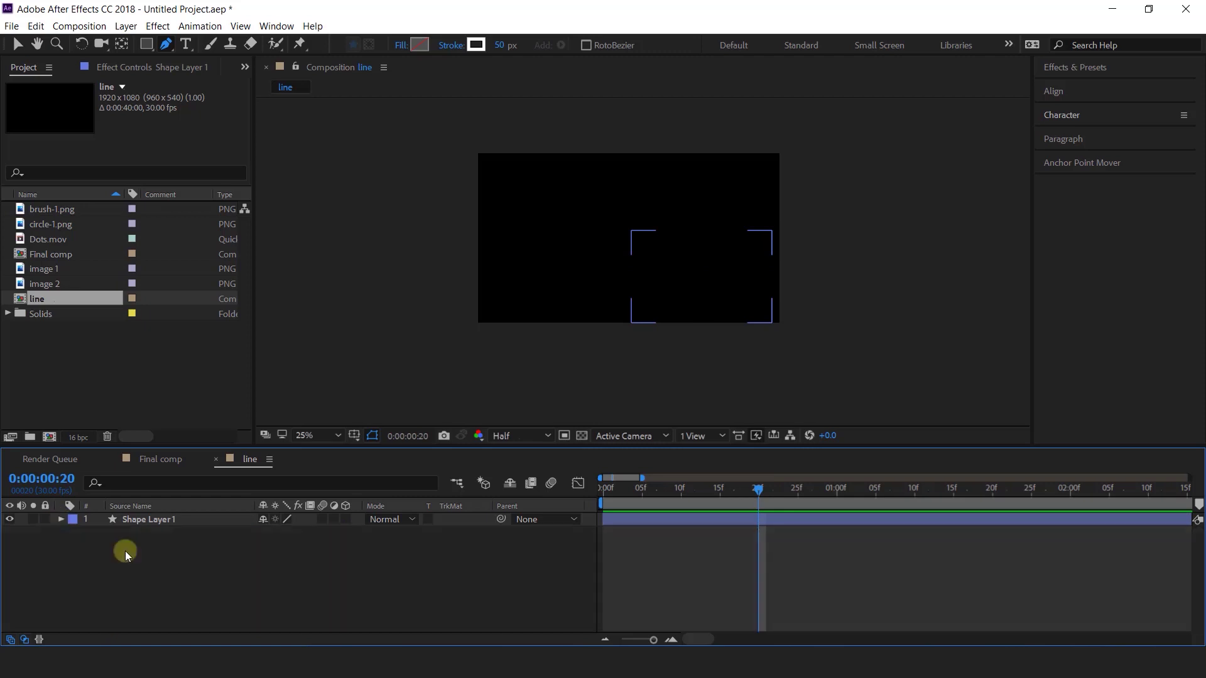
Duplicate Shape Layer 1 and rotate the copy counterclockwise so its line points slightly upward toward the composition's right edge
click(211, 521)
click(664, 489)
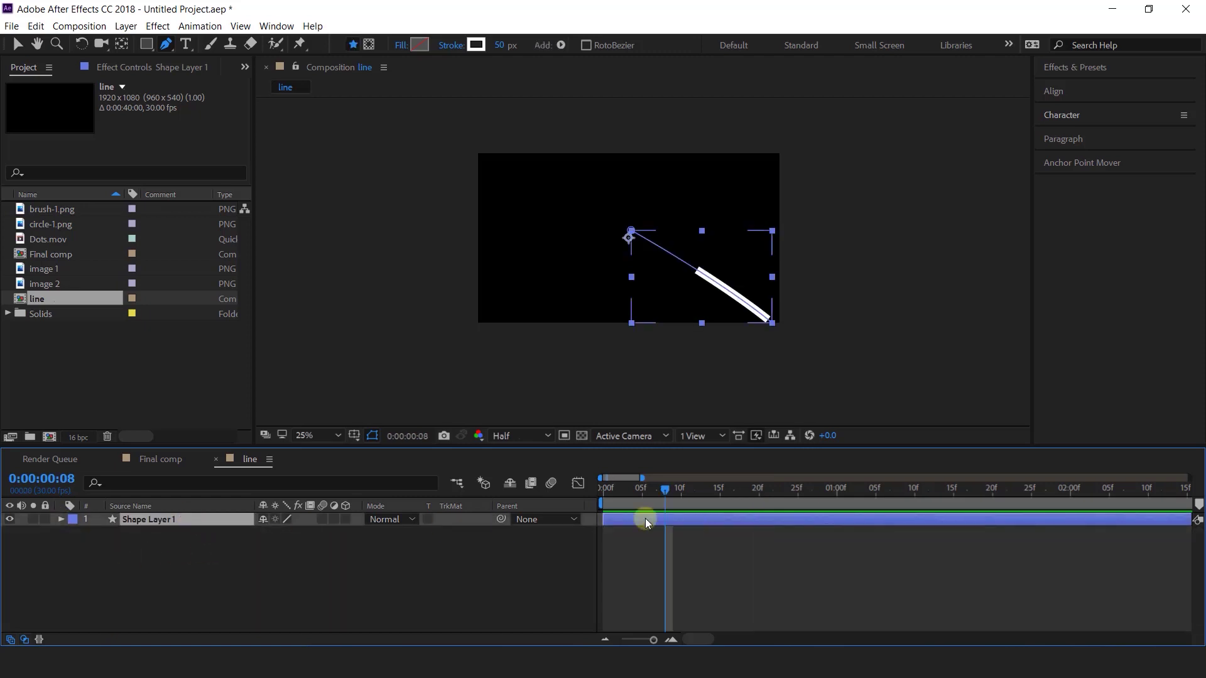
key(ctrl+d)
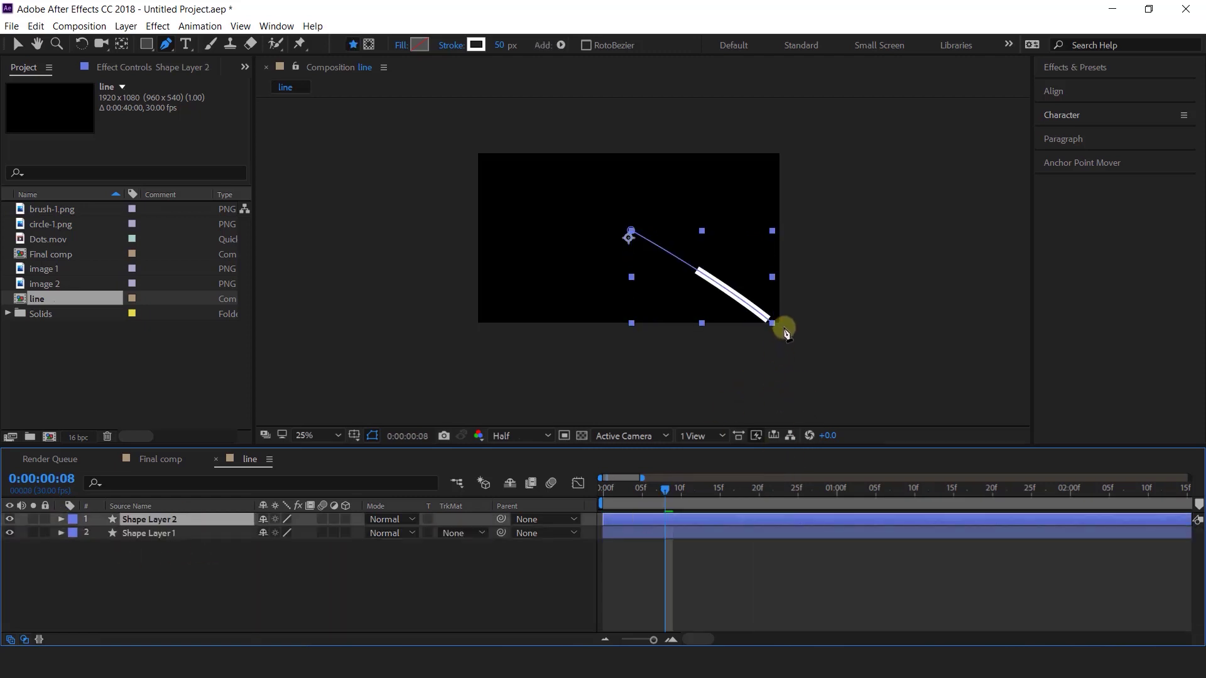
key(w)
drag(772, 324, 806, 206)
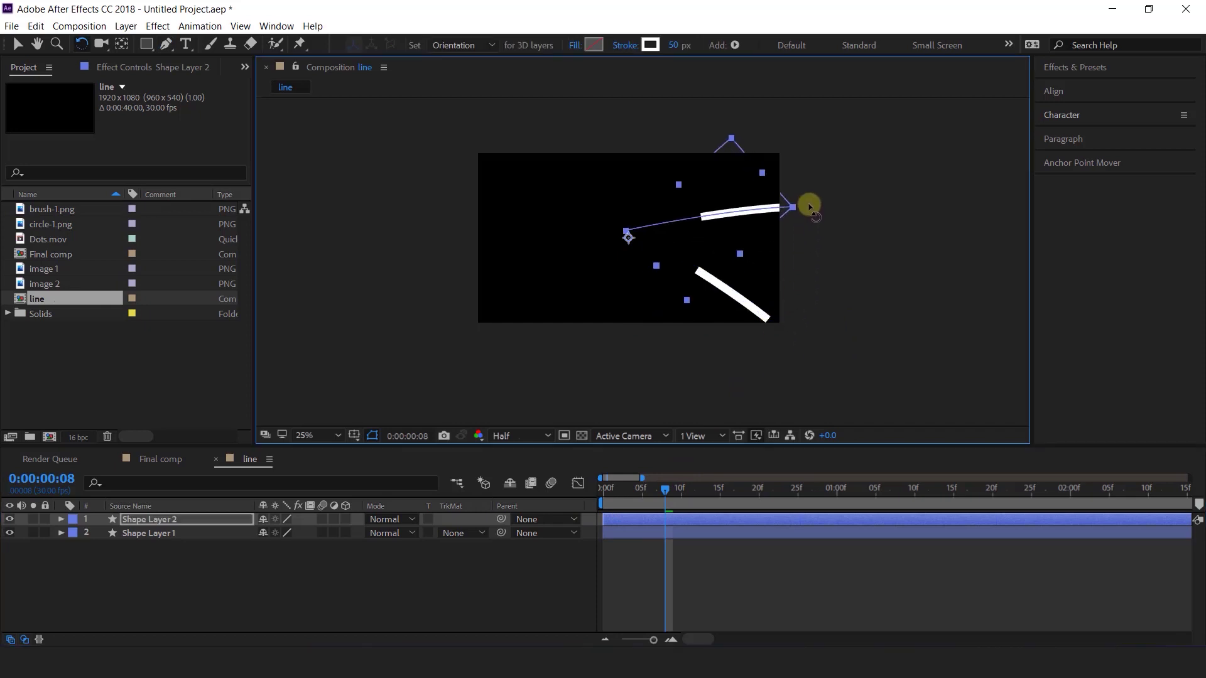
Duplicate Shape Layer 2 and rotate the copy counterclockwise so its path points to the upper right
drag(691, 506, 712, 507)
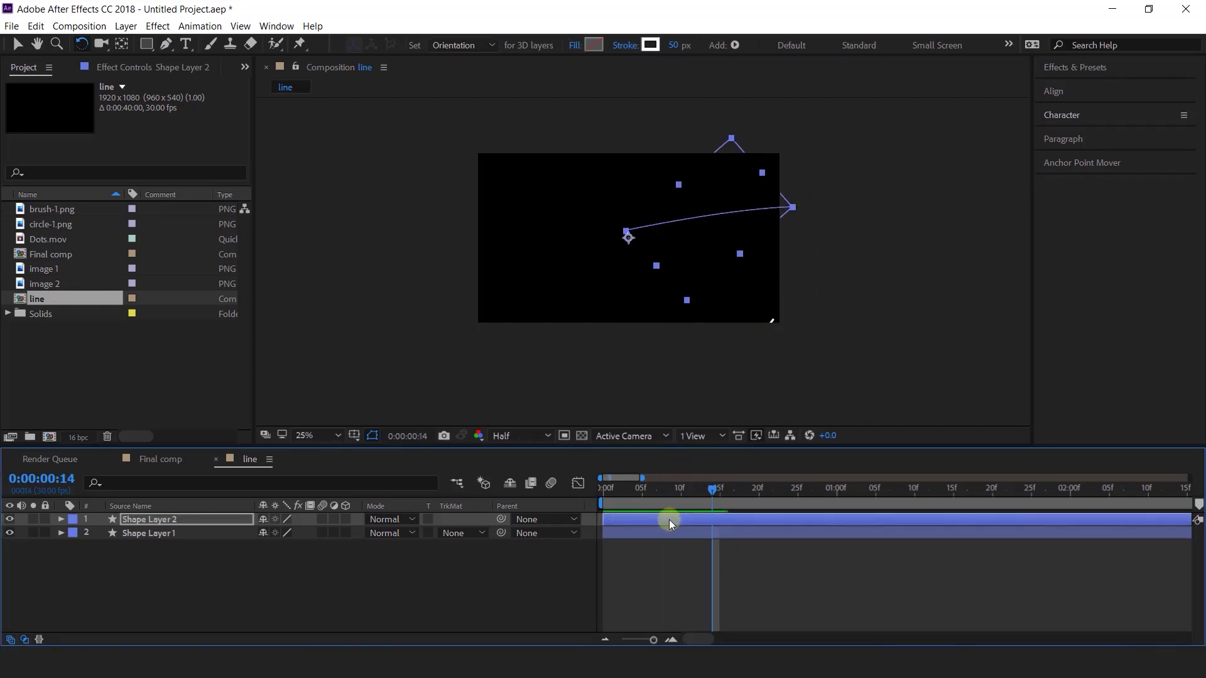
click(684, 519)
key(ctrl+d)
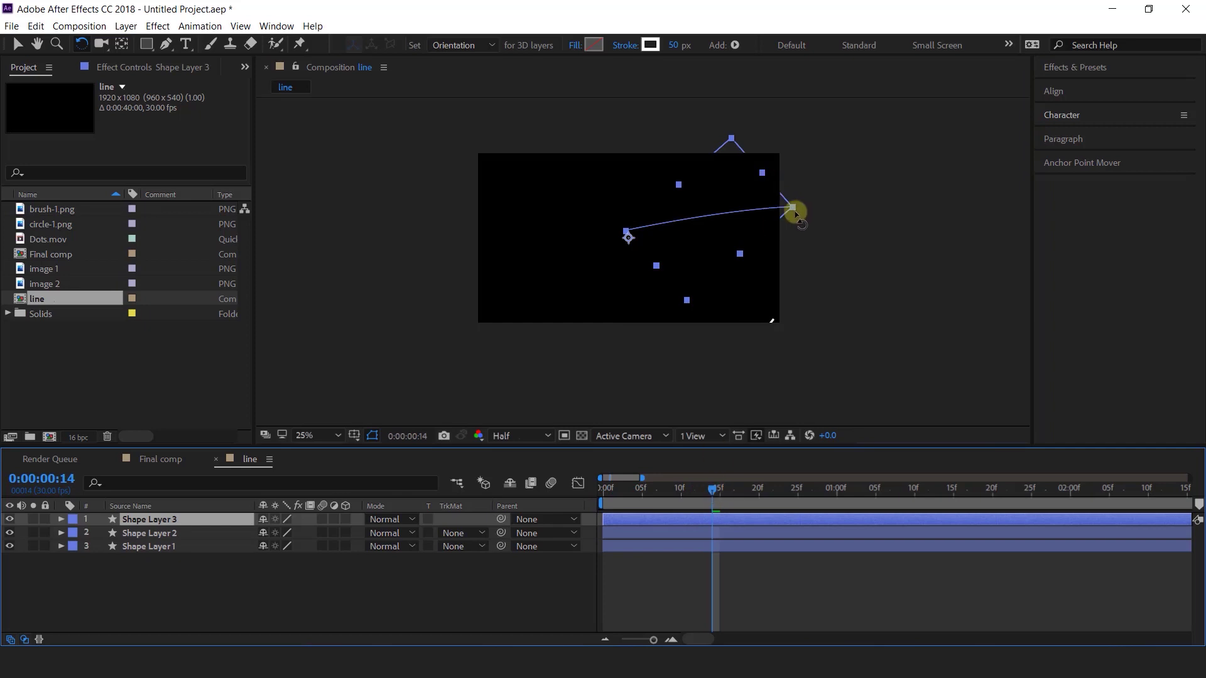
drag(793, 209, 727, 113)
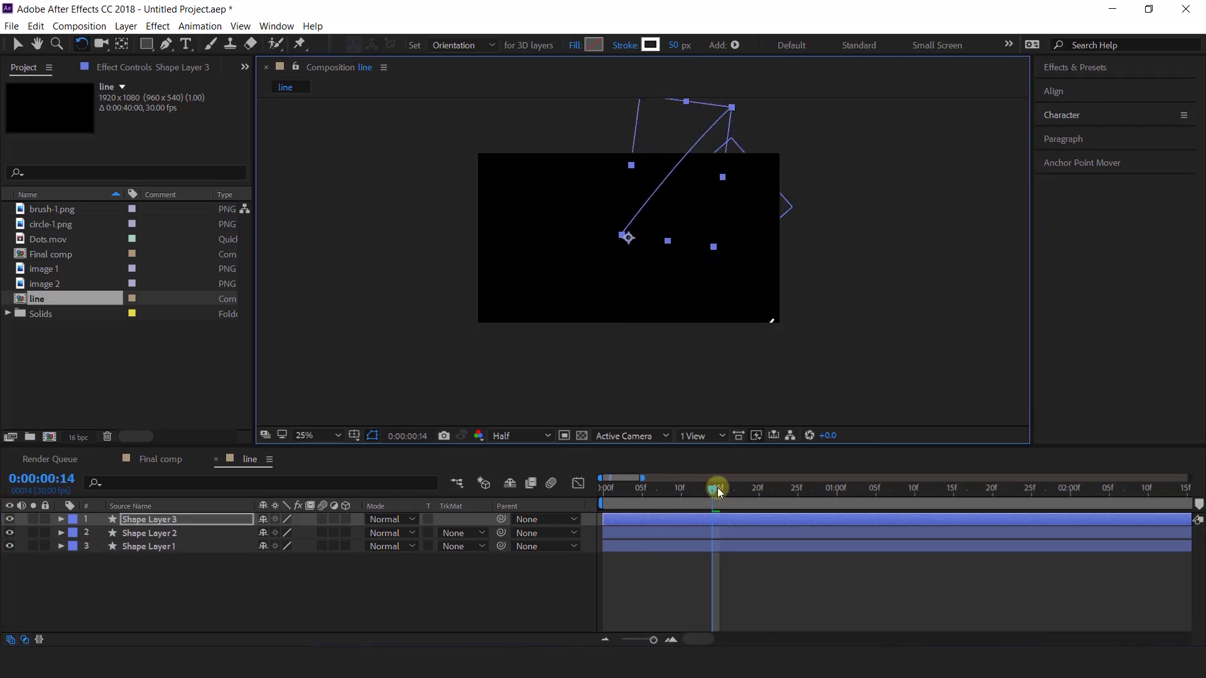
Duplicate Shape Layer 3 and rotate the copy so its line points up, slightly left of the composition's centre
drag(716, 488, 673, 501)
key(ctrl+d)
drag(691, 102, 542, 115)
Create three more rotated line copies pointing upper left, lower left and down to complete a seven-line radial burst
drag(616, 494, 668, 496)
key(ctrl+d)
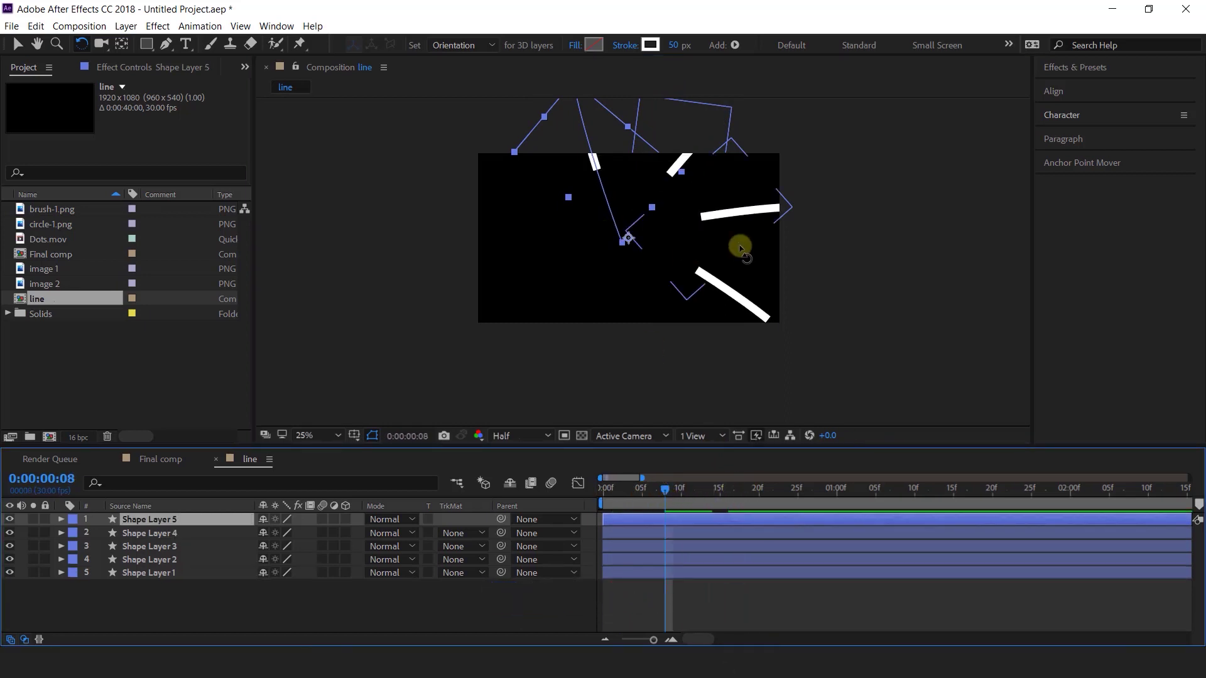
drag(740, 247, 740, 278)
mouse_move(570, 115)
mouse_down()
mouse_move(490, 149)
mouse_move(453, 206)
mouse_move(455, 368)
mouse_move(449, 353)
mouse_move(622, 417)
mouse_up()
key(ctrl+d)
key(ctrl+d)
click(918, 304)
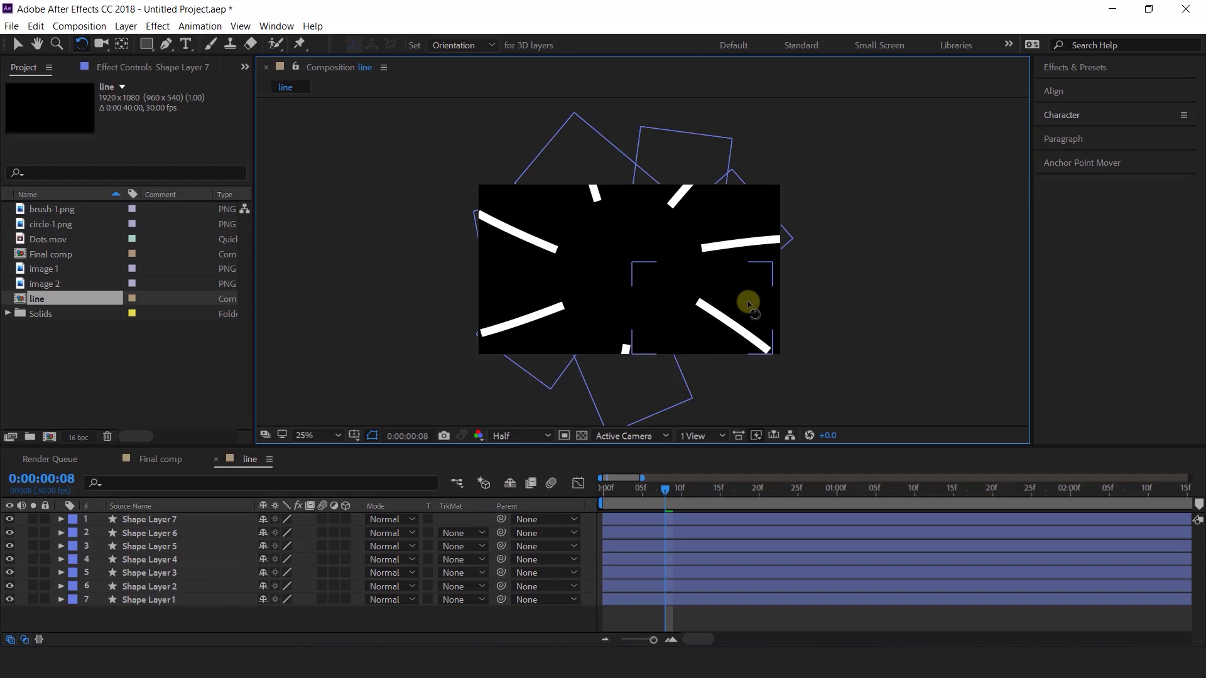
Apply a Fill effect to Shape Layer 7 and set its colour to light coral F49595
click(160, 520)
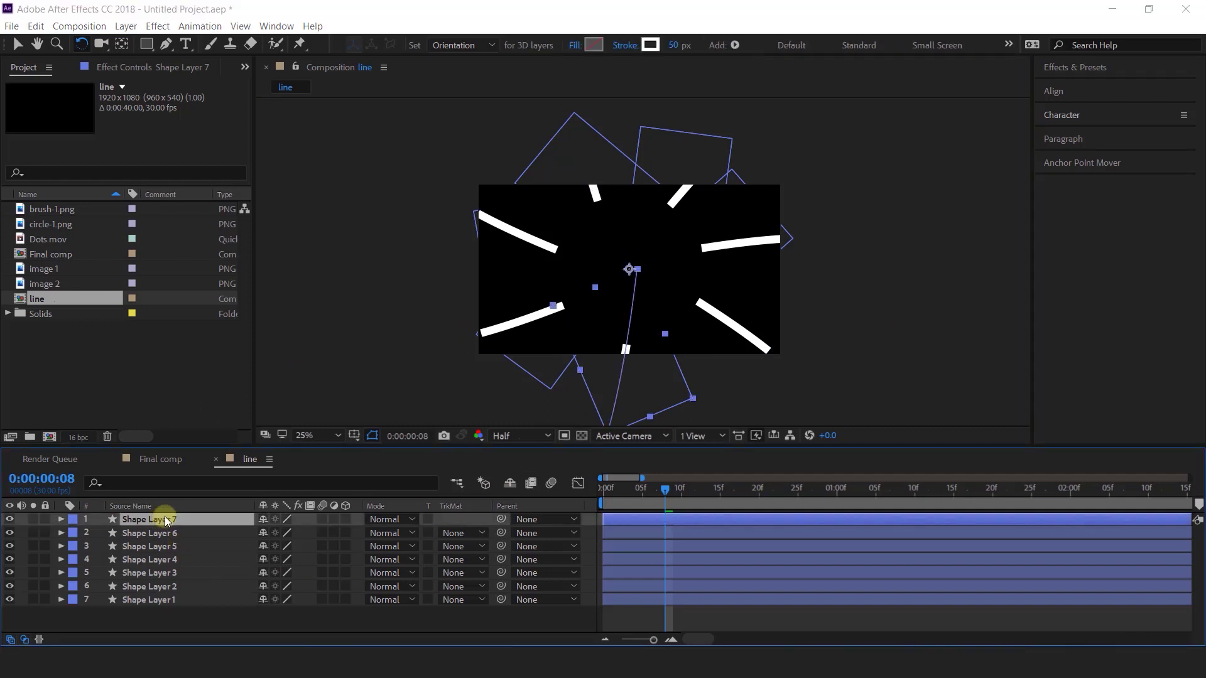
key(ctrl+space)
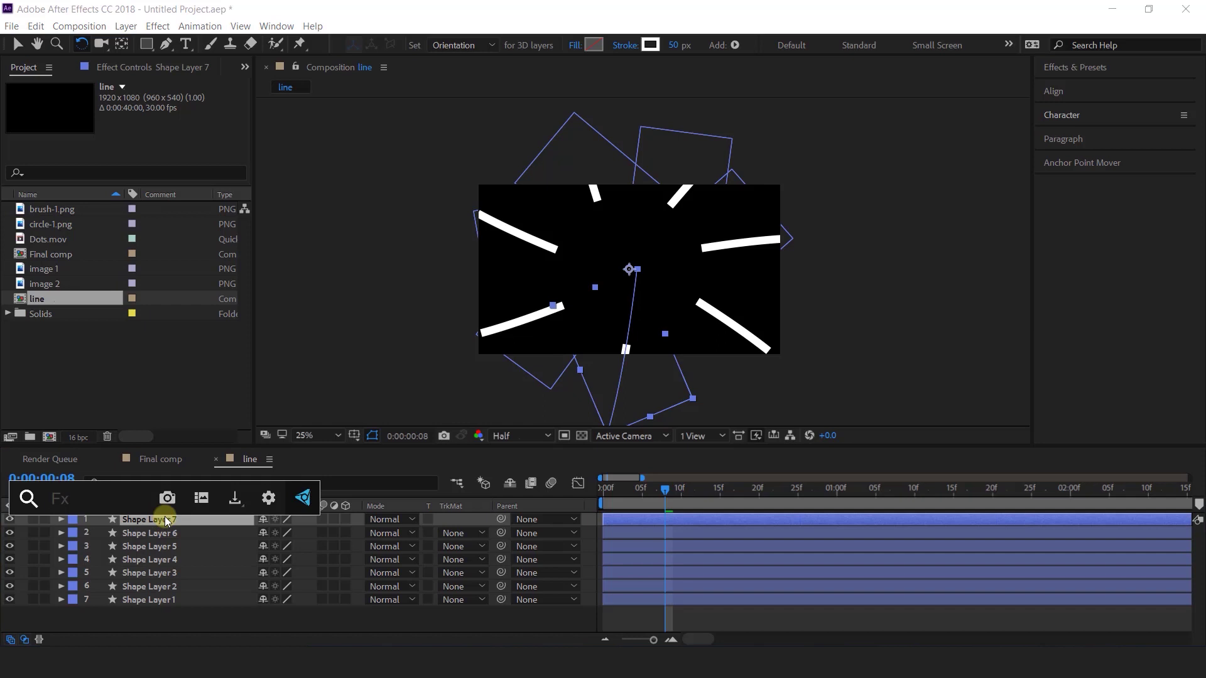
text(fill)
key(Return)
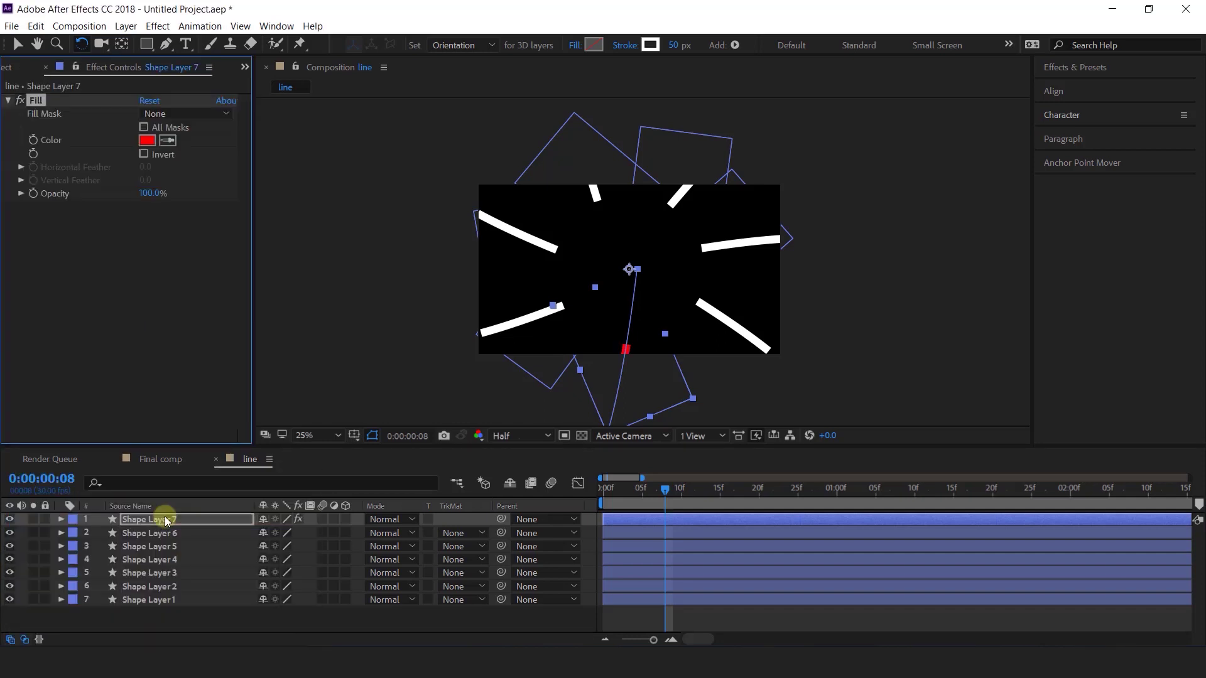
key(v)
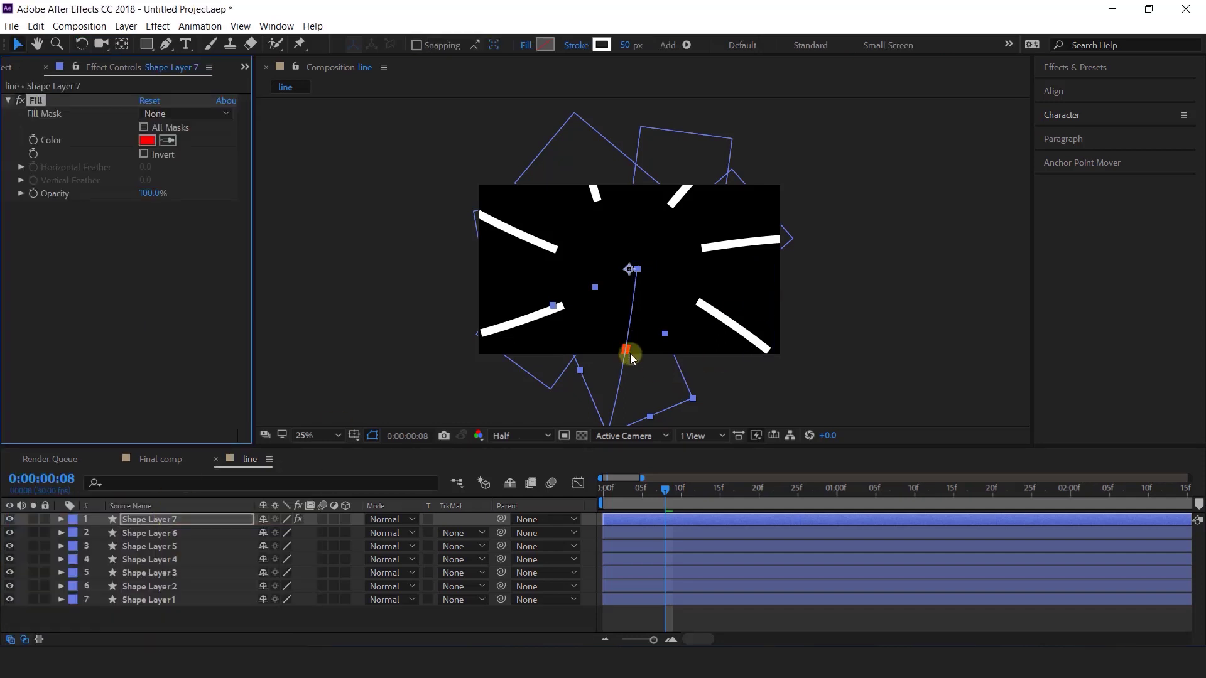
click(147, 140)
click(151, 177)
click(426, 167)
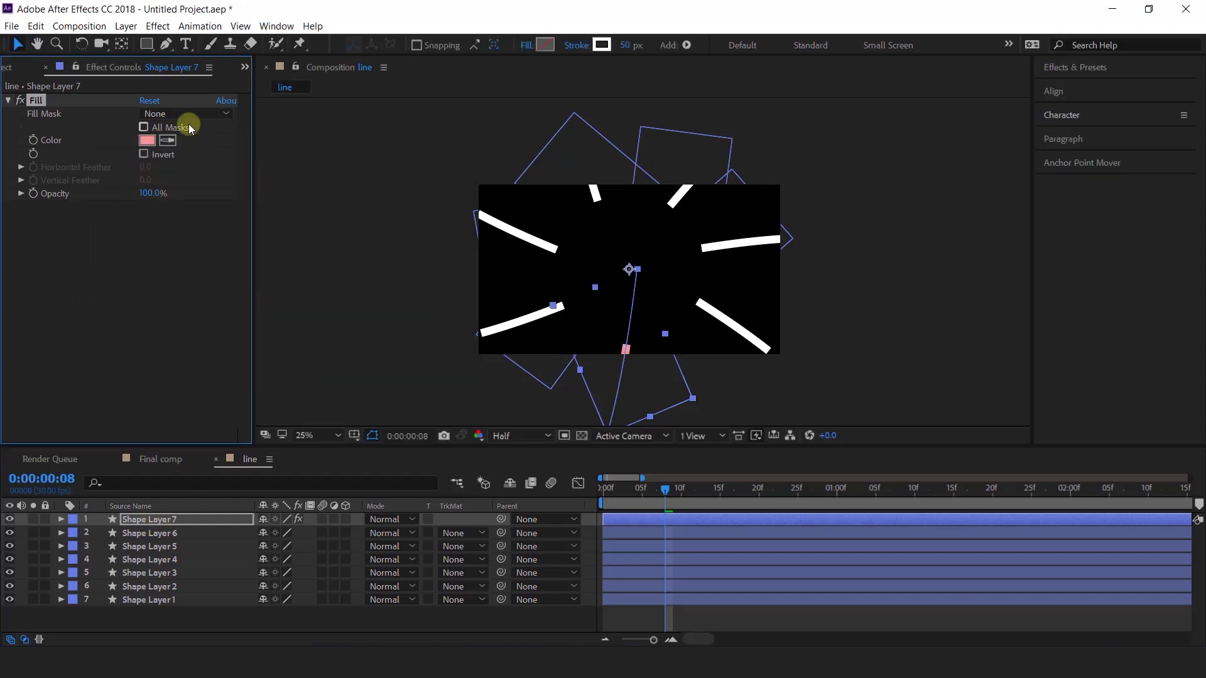
Paste the Fill effect onto Shape Layer 6 and change its colour to pink-violet F095F4
click(160, 534)
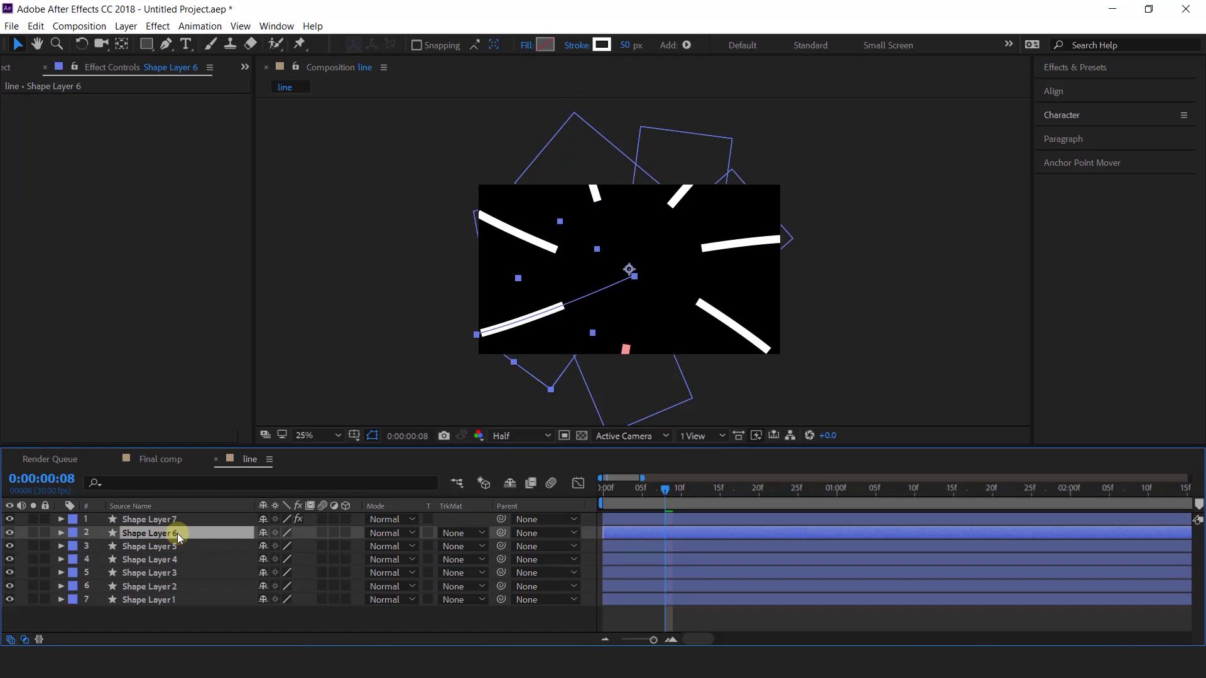
key(ctrl+v)
click(147, 140)
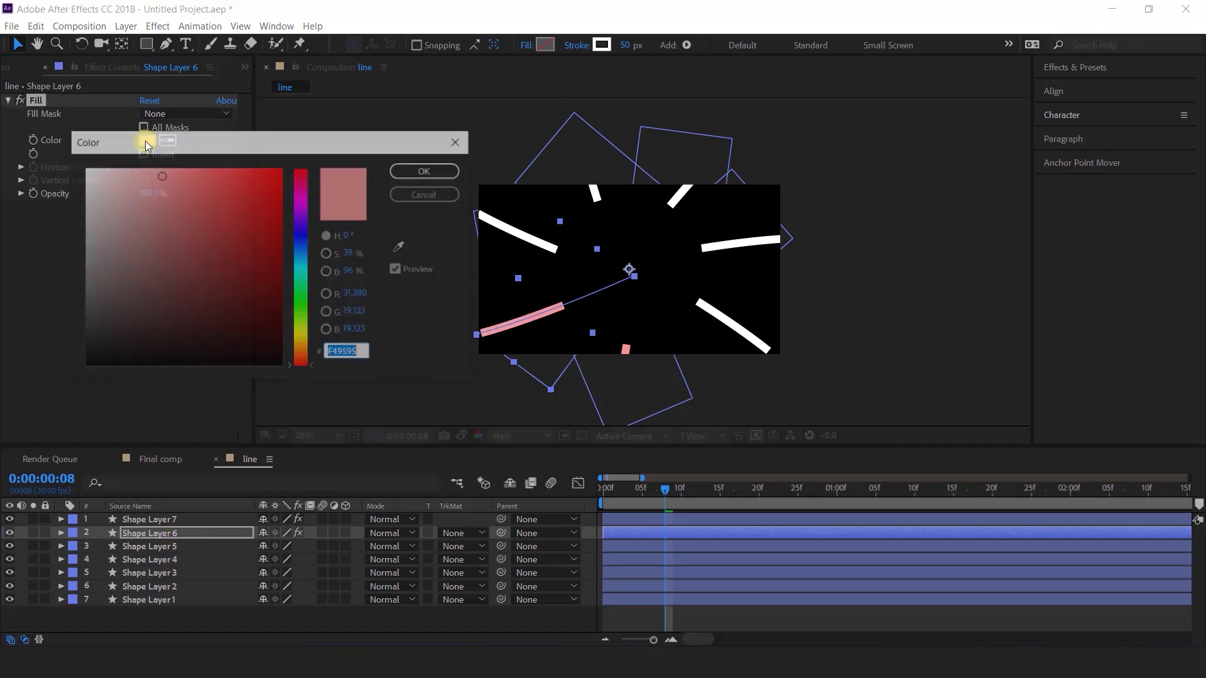
click(304, 202)
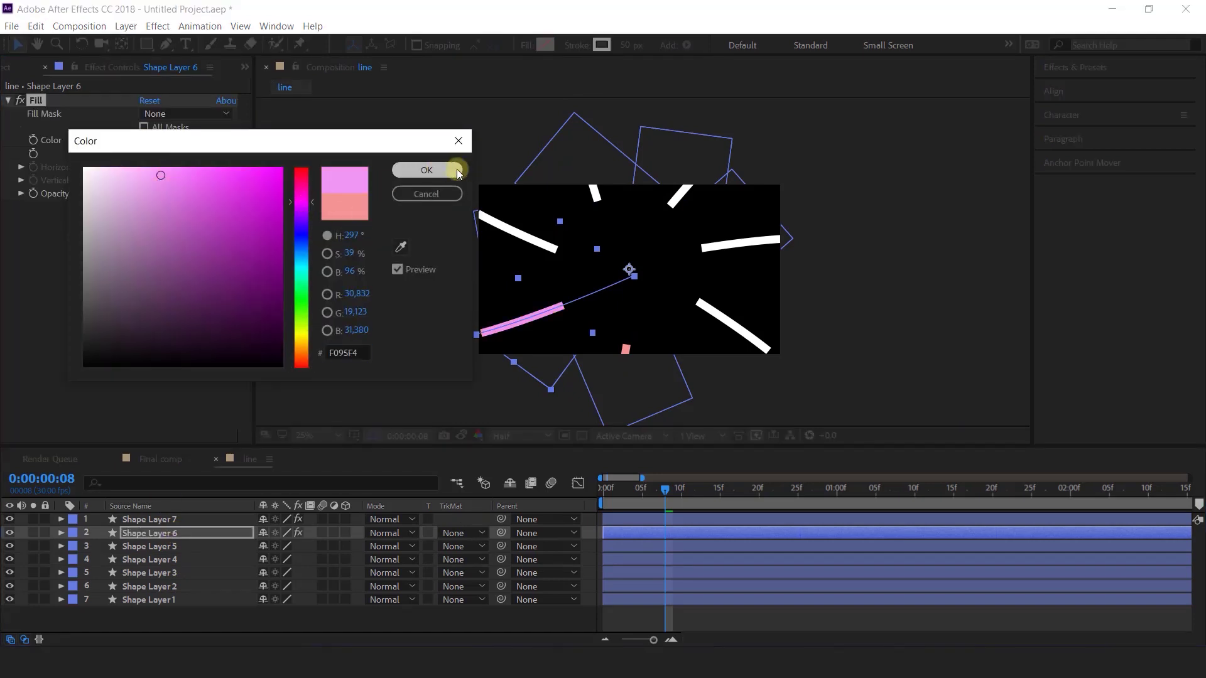
click(426, 170)
Paste the Fill effect onto Shape Layer 5, change its colour to violet-blue, and select Shape Layer 4
click(167, 548)
key(ctrl+v)
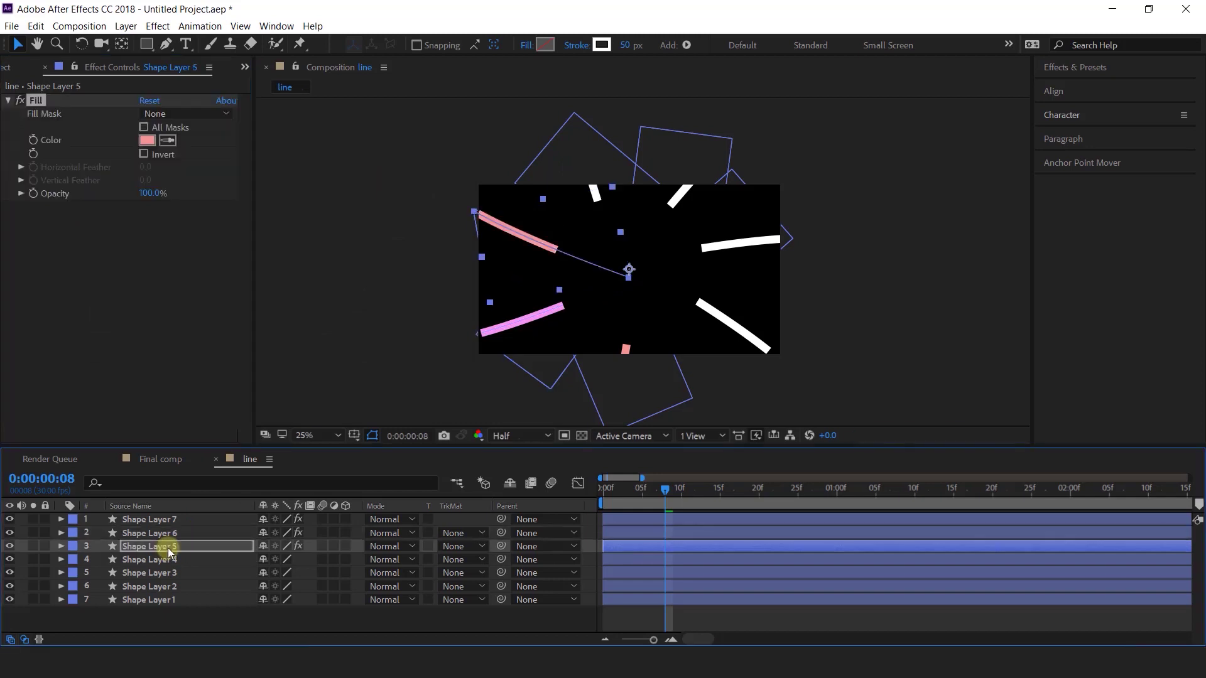
click(147, 141)
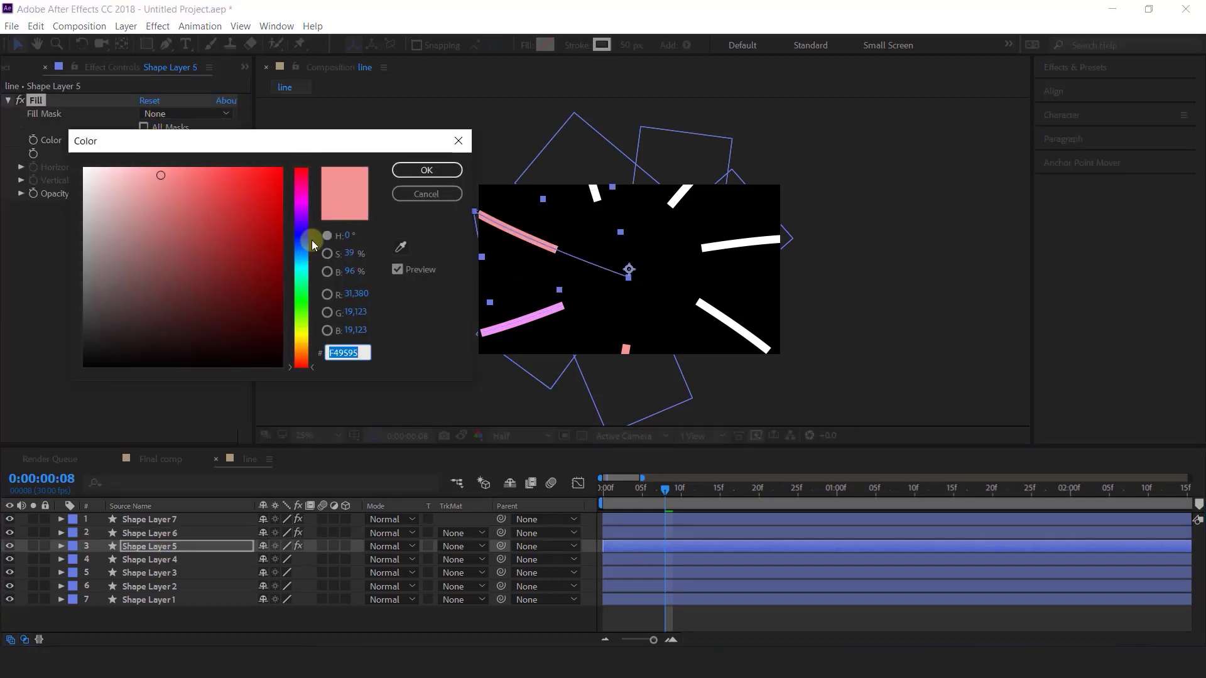
mouse_move(307, 209)
mouse_down()
mouse_move(307, 196)
mouse_move(310, 232)
mouse_up()
click(427, 170)
click(173, 559)
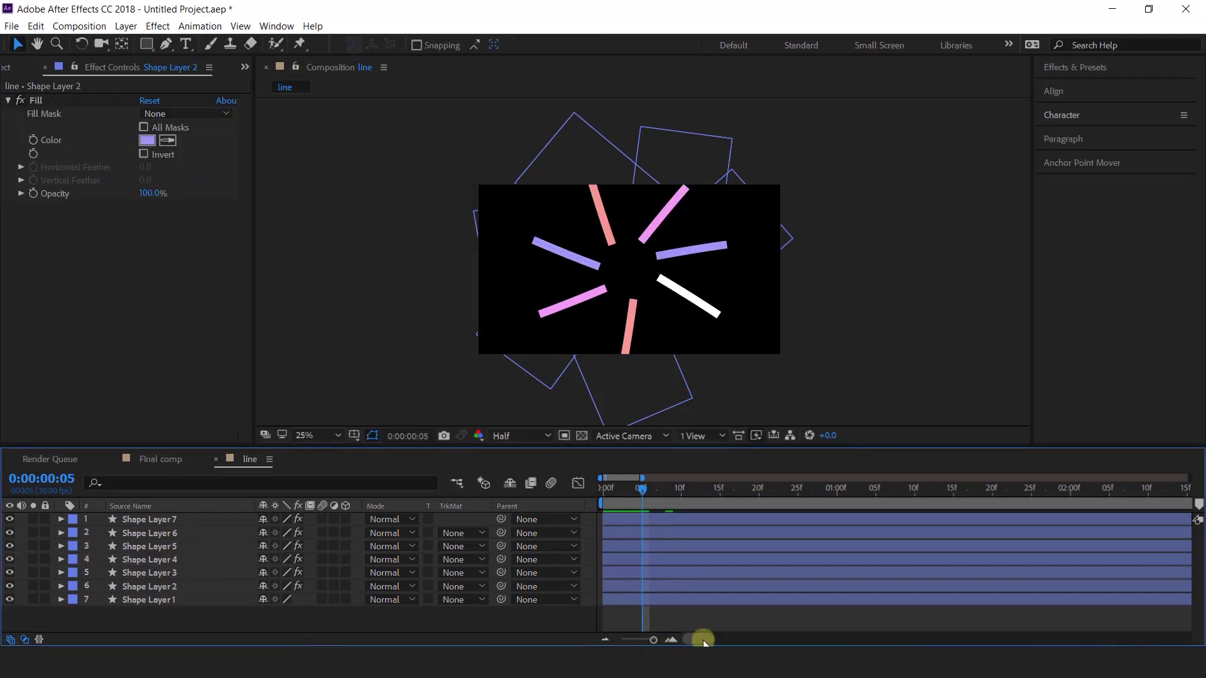
Stagger the line layers' starts: Shape Layer 6 at frame 0, 3 at 1, 1 at 2, 5 at 4, 2 at 6, 7 at 8, 4 at 10
click(674, 639)
drag(698, 640, 649, 640)
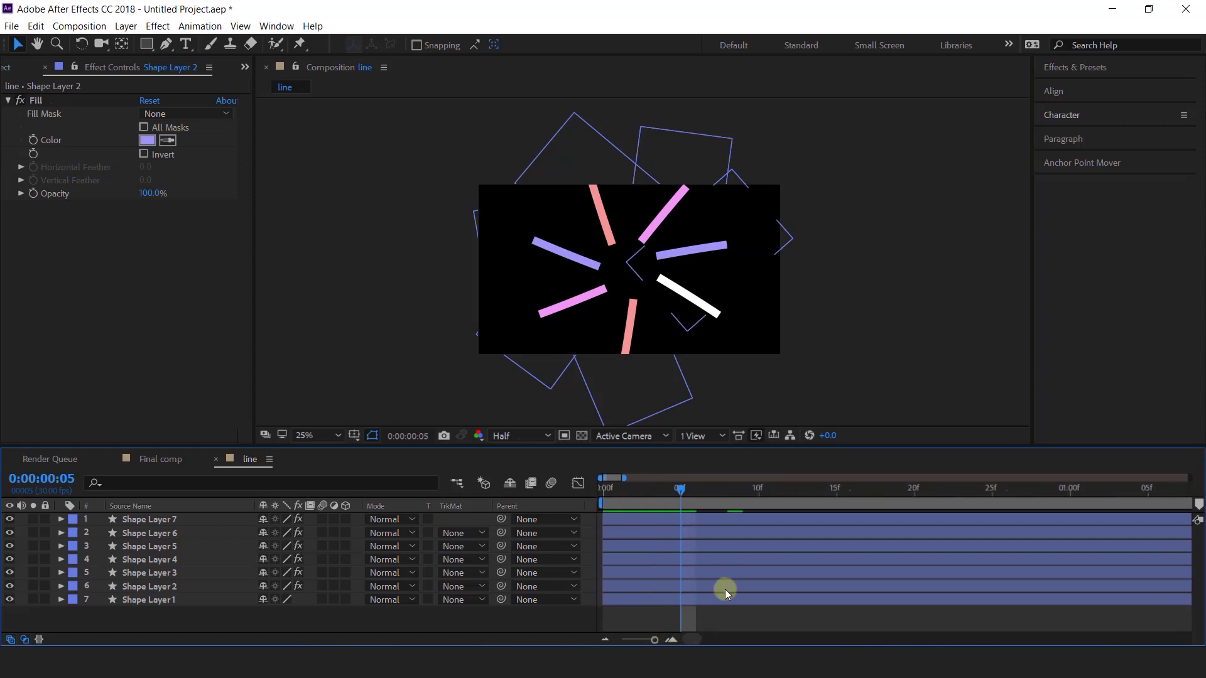
drag(727, 588, 938, 559)
drag(862, 546, 839, 545)
drag(856, 521, 981, 524)
drag(852, 533, 898, 532)
drag(788, 573, 850, 574)
drag(867, 546, 835, 533)
drag(808, 584, 823, 584)
drag(828, 557, 876, 557)
drag(803, 604, 834, 601)
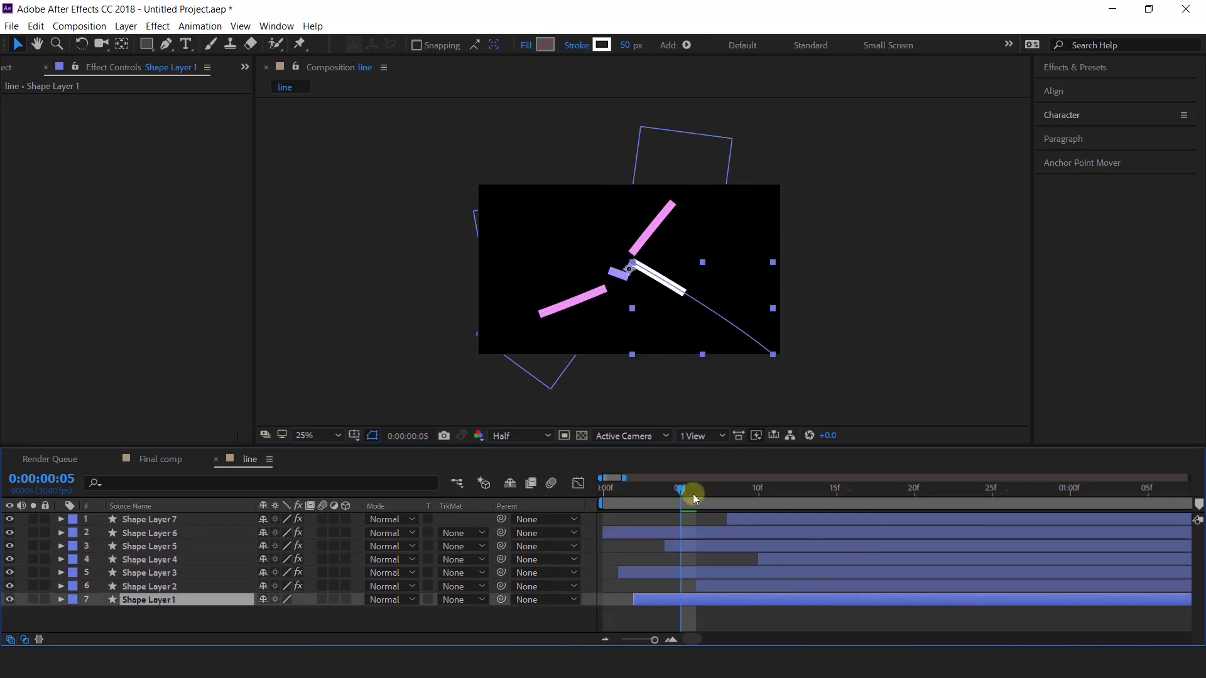
Preview the staggered line burst from the first frame and scrub through its opening frames
key(Home)
key(space)
drag(679, 496, 597, 498)
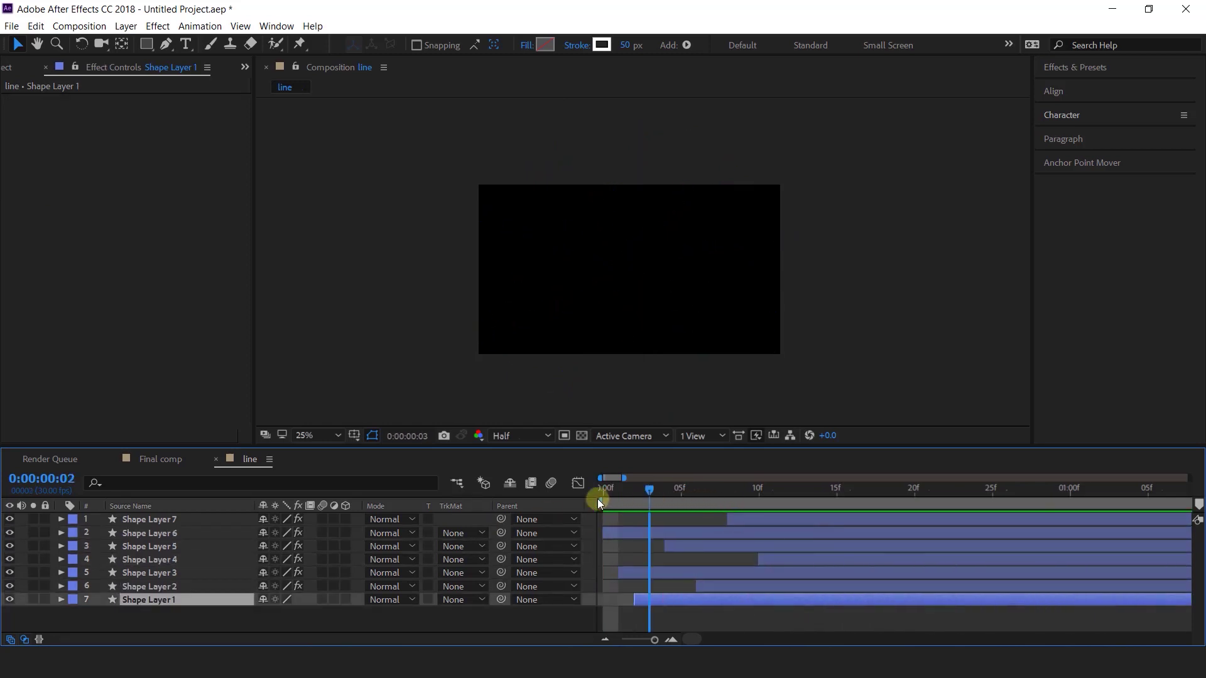
key(space)
drag(778, 488, 649, 503)
Add an adjustment layer above the shape layers and apply the Roughen Edges effect to it
click(532, 622)
right_click(532, 621)
mouse_move(606, 473)
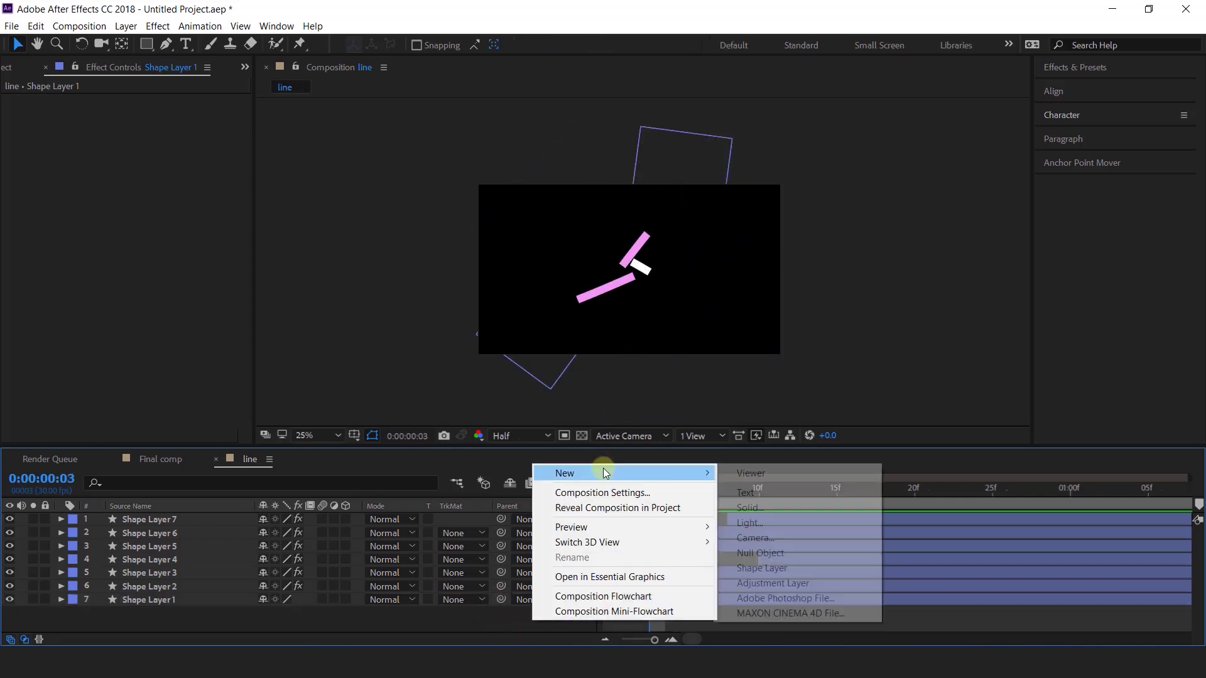
click(794, 583)
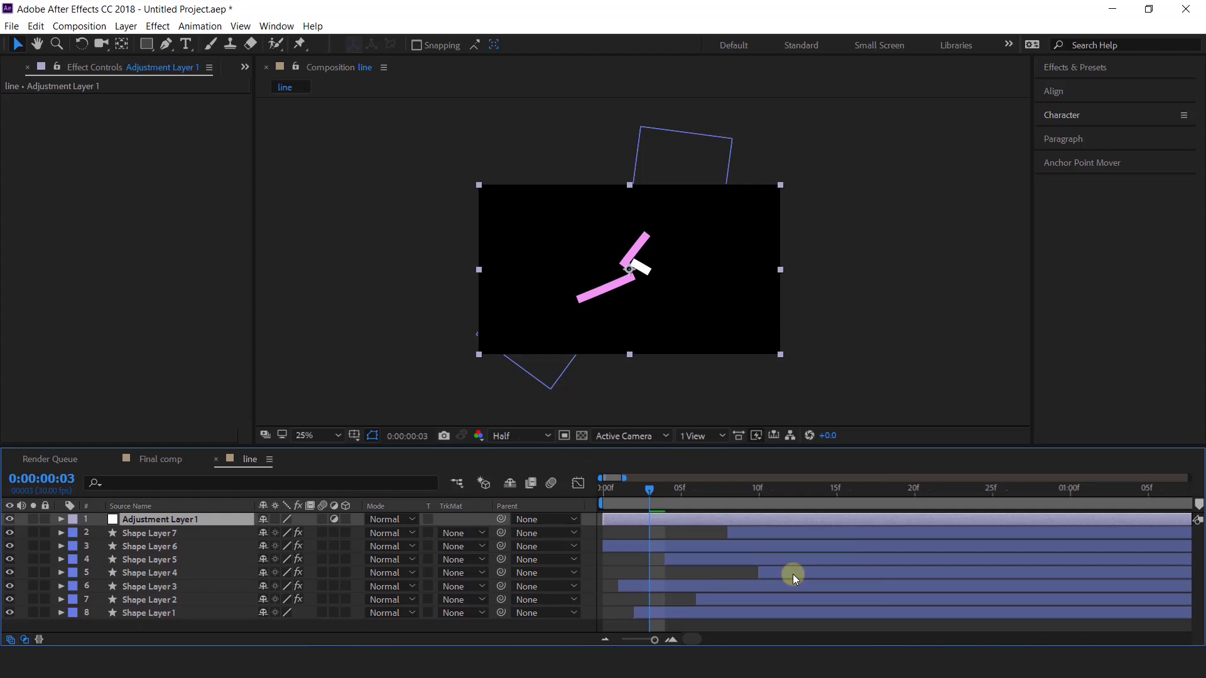
key(ctrl+space)
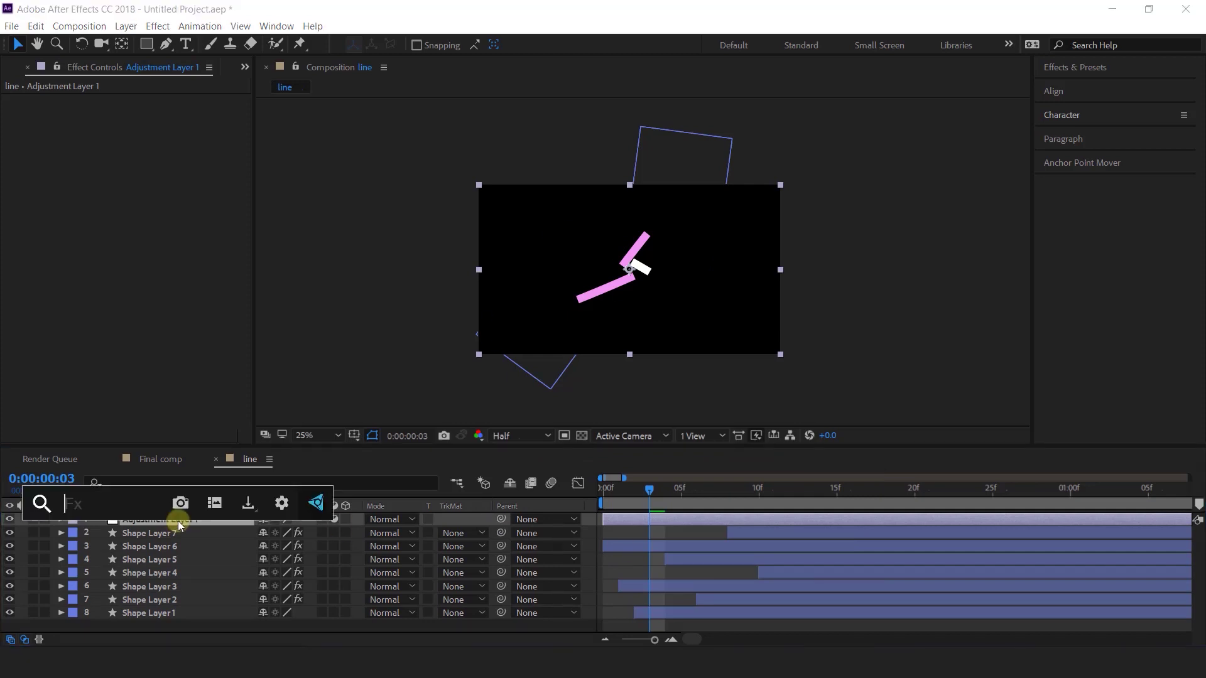
text(rough)
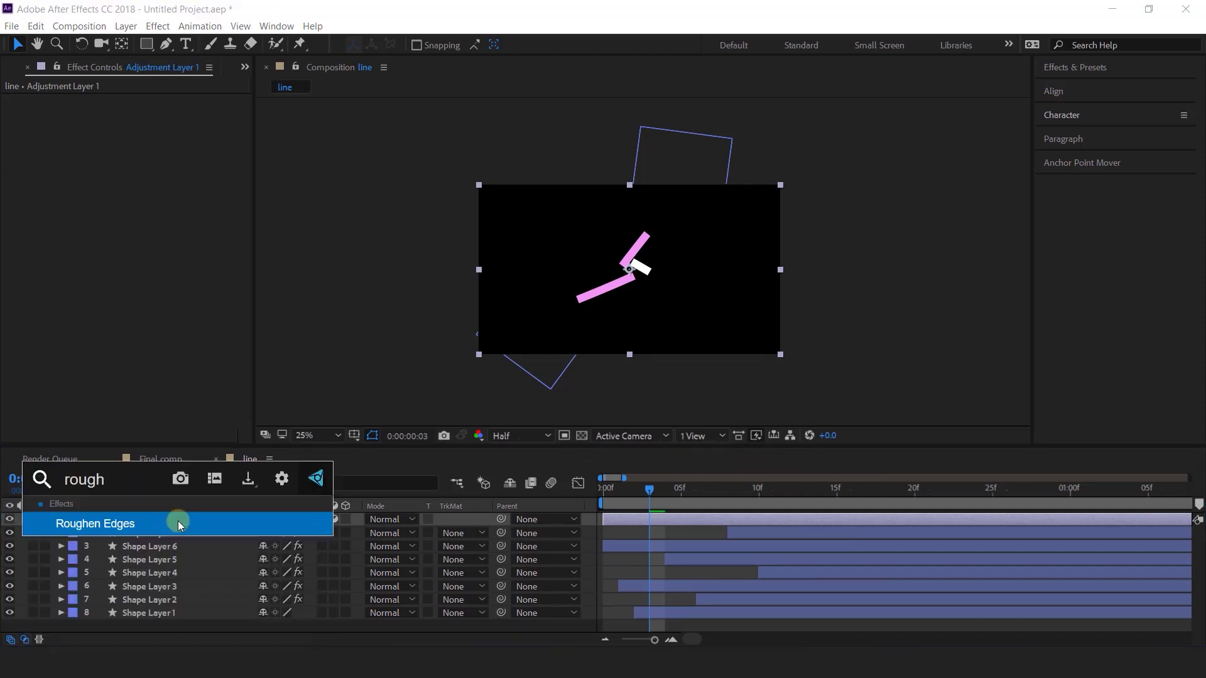
click(107, 523)
Set the Roughen Edges Scale to 495 and Border to 82.70 on the adjustment layer
drag(688, 148, 547, 152)
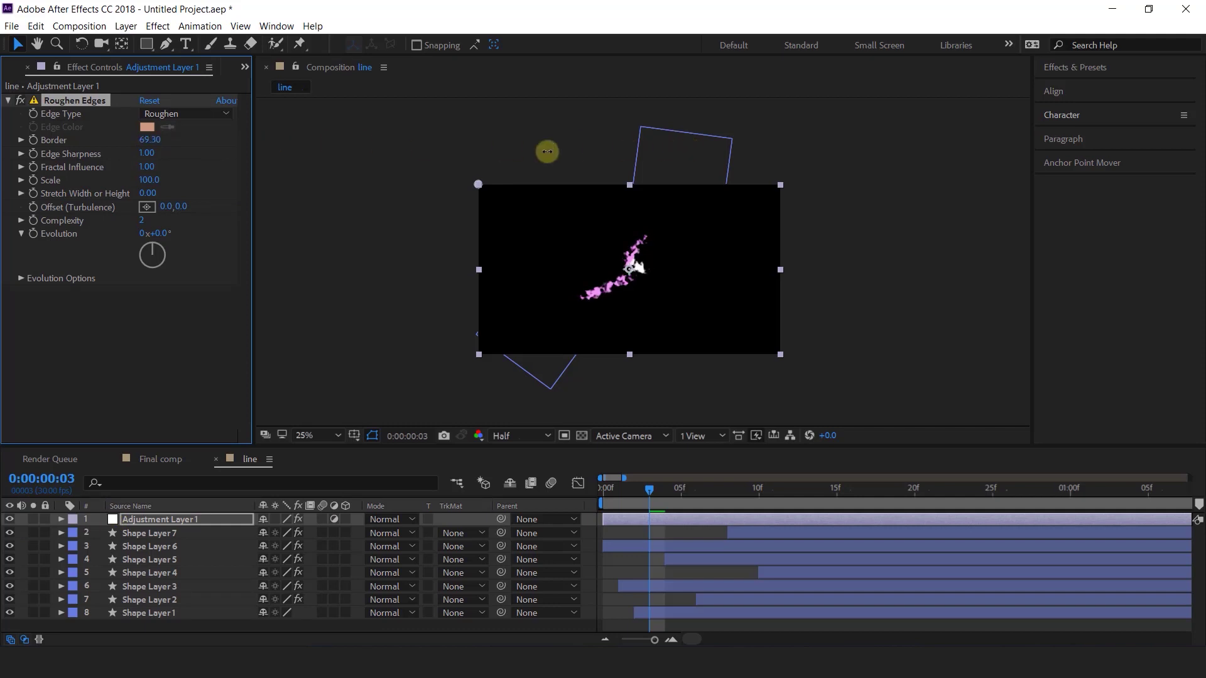
scroll(680, 300, up, 2)
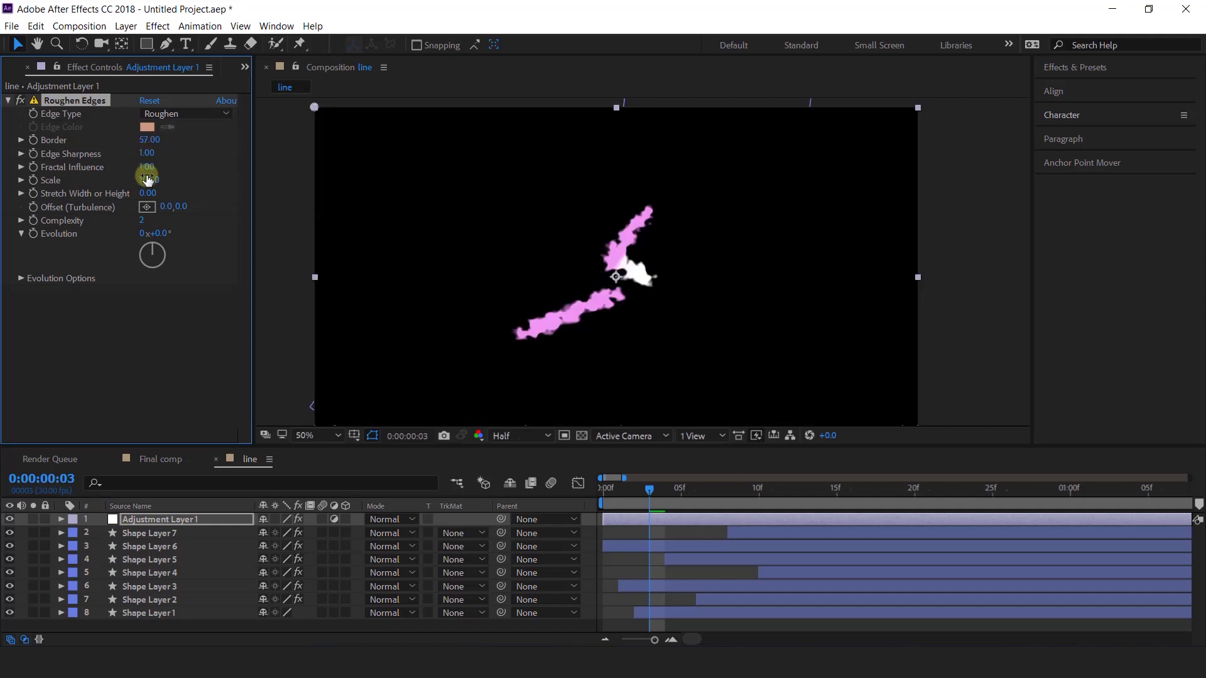
mouse_move(158, 184)
mouse_down()
mouse_move(856, 183)
mouse_move(476, 183)
mouse_up()
drag(154, 145, 304, 143)
drag(647, 489, 726, 489)
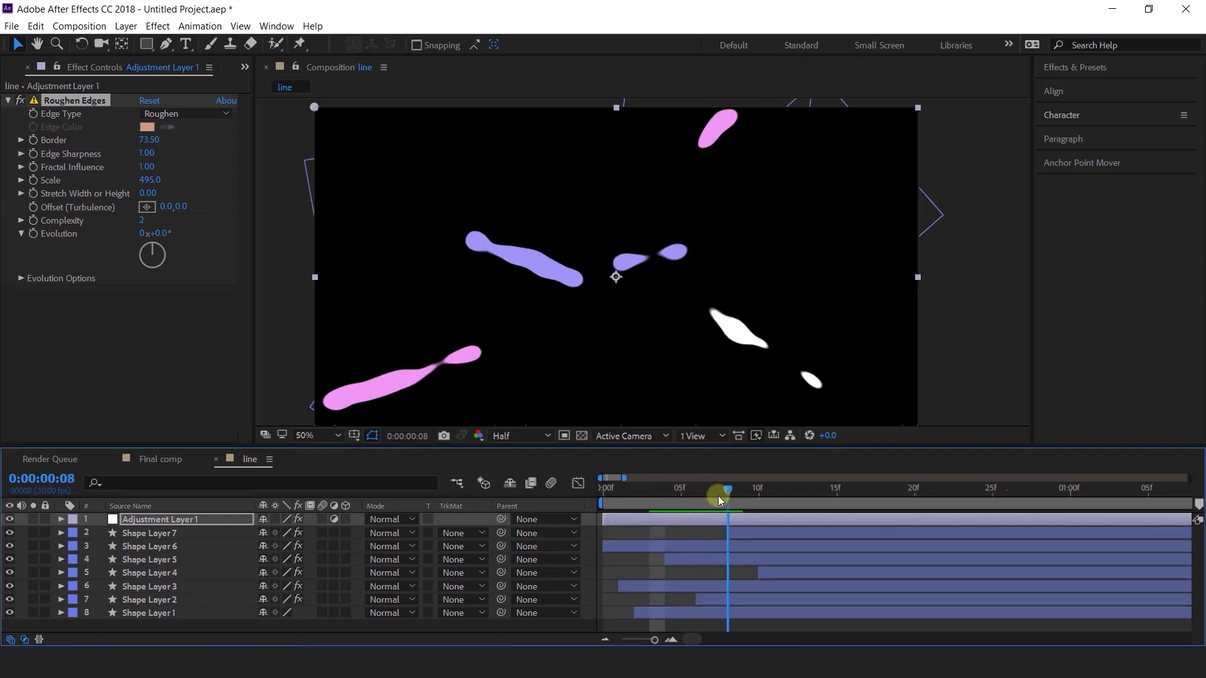
drag(149, 142, 218, 138)
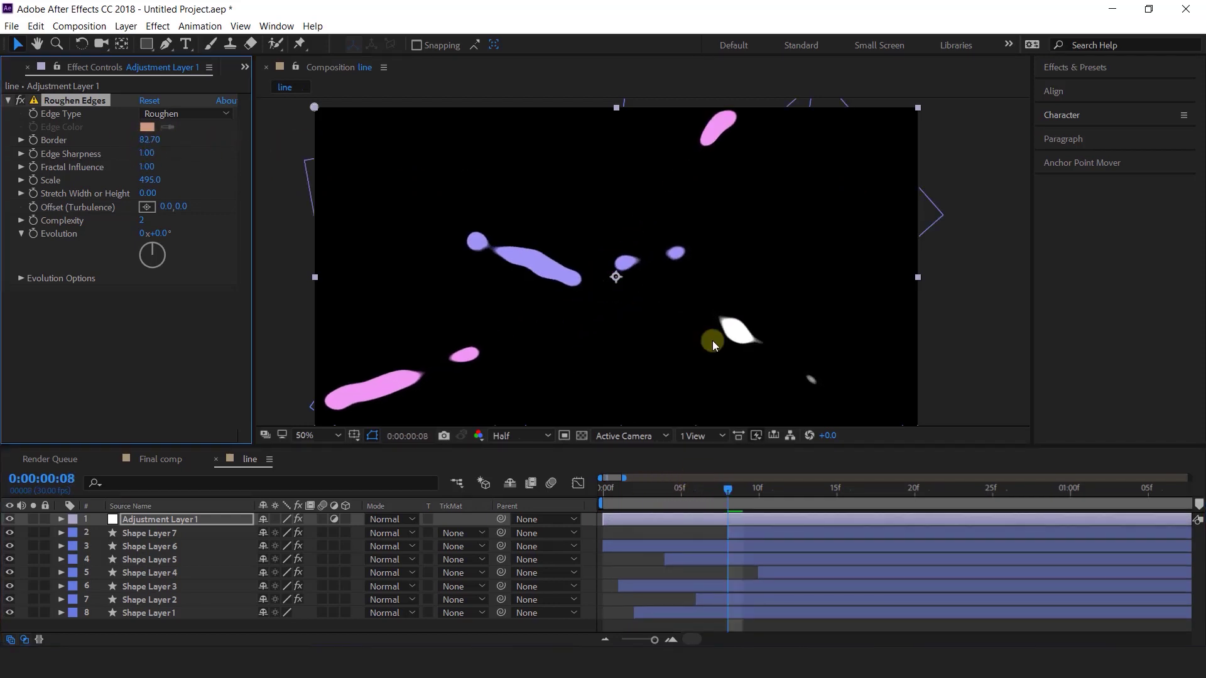
Play back the roughened burst, and reduce the Roughen Edges Scale to 342 and the Border to 61.80
click(604, 490)
key(space)
drag(693, 497, 743, 496)
mouse_move(149, 180)
mouse_down()
mouse_move(69, 181)
mouse_move(216, 191)
mouse_up()
drag(141, 142, 3, 154)
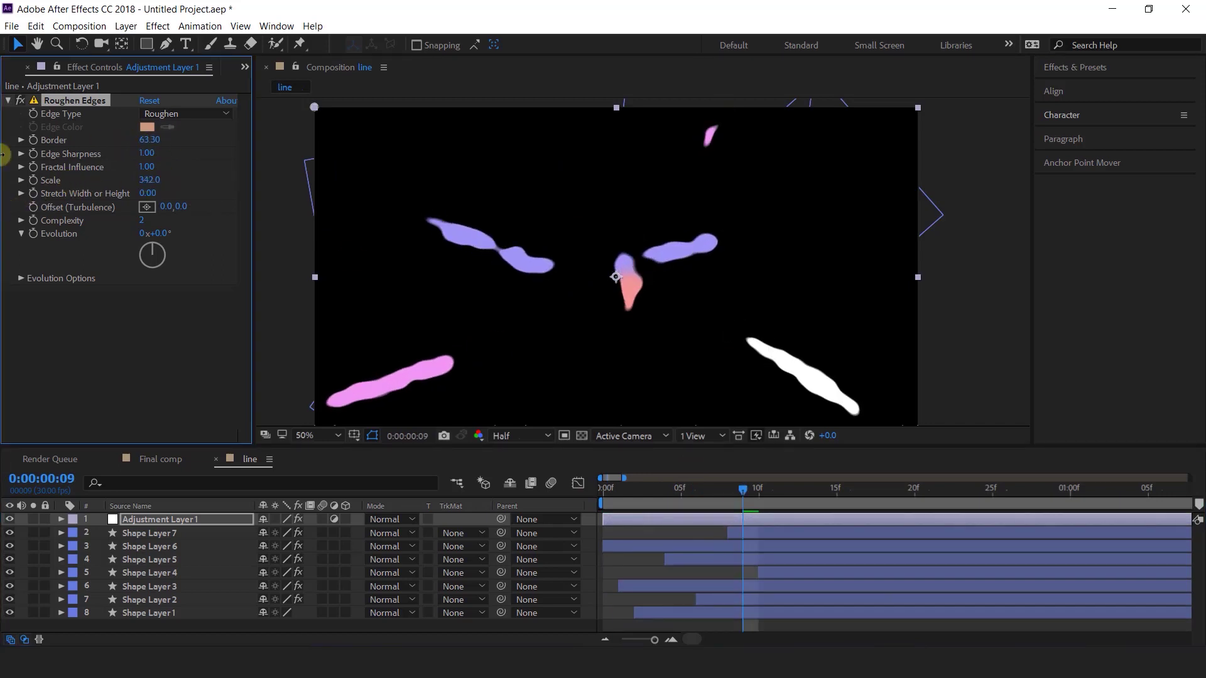
Preview the burst from the start to examine the wavy line shapes with the new Roughen Edges settings
click(603, 494)
key(space)
drag(702, 493, 805, 500)
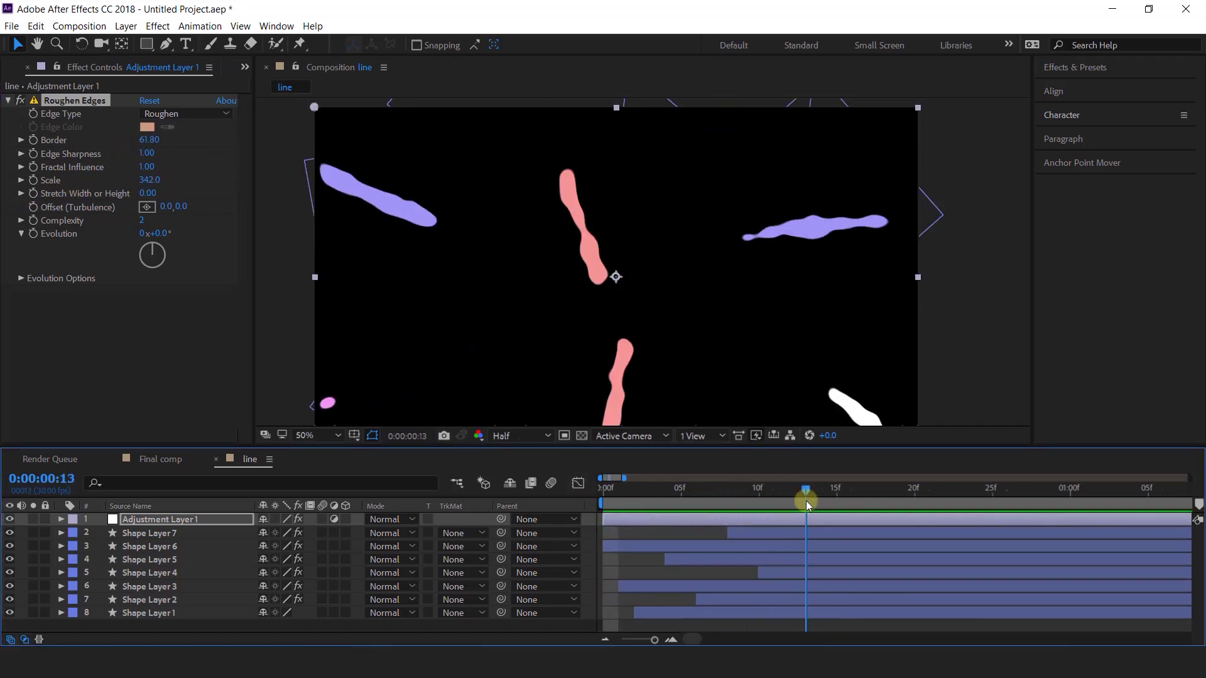
scroll(638, 281, down, 2)
key(space)
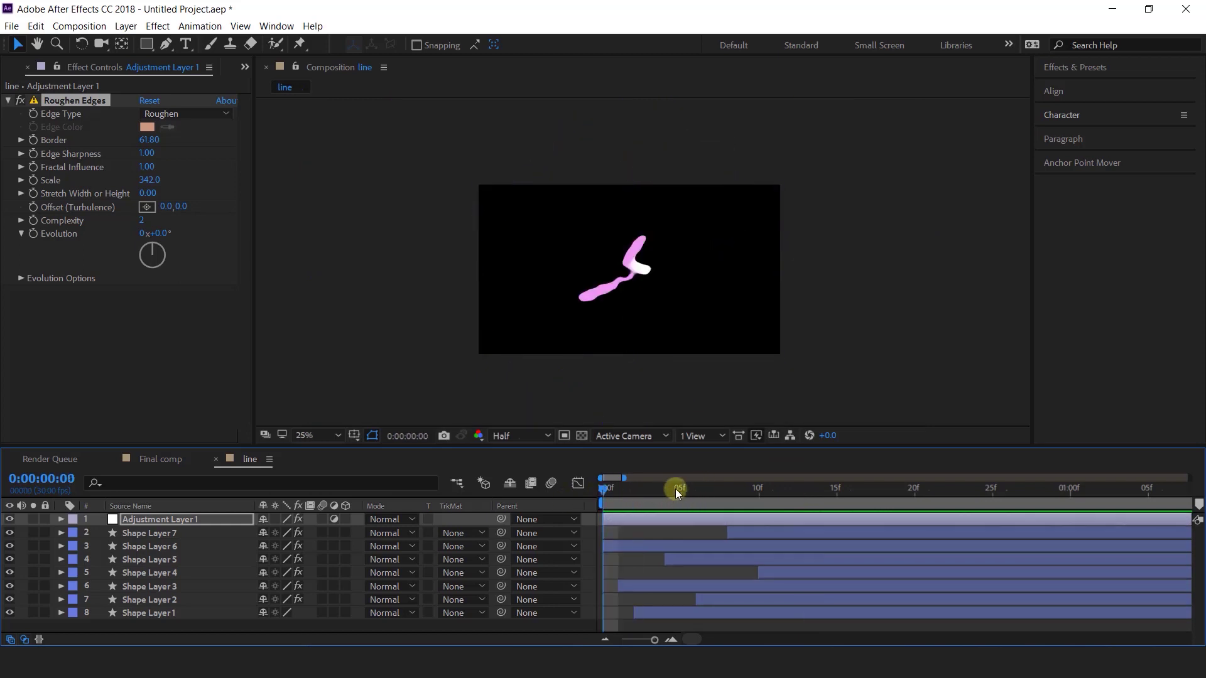
key(space)
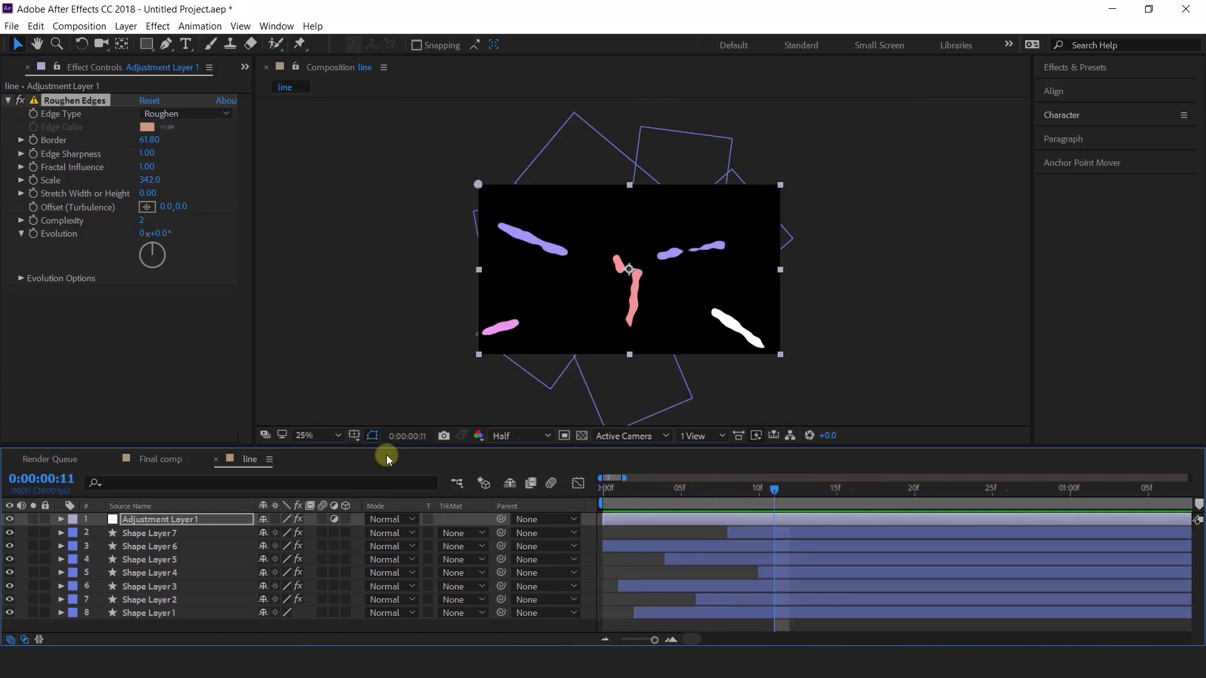
Set the stroke width to 40 px on Shape Layer 7 and on Shape Layers 1 through 6
click(174, 534)
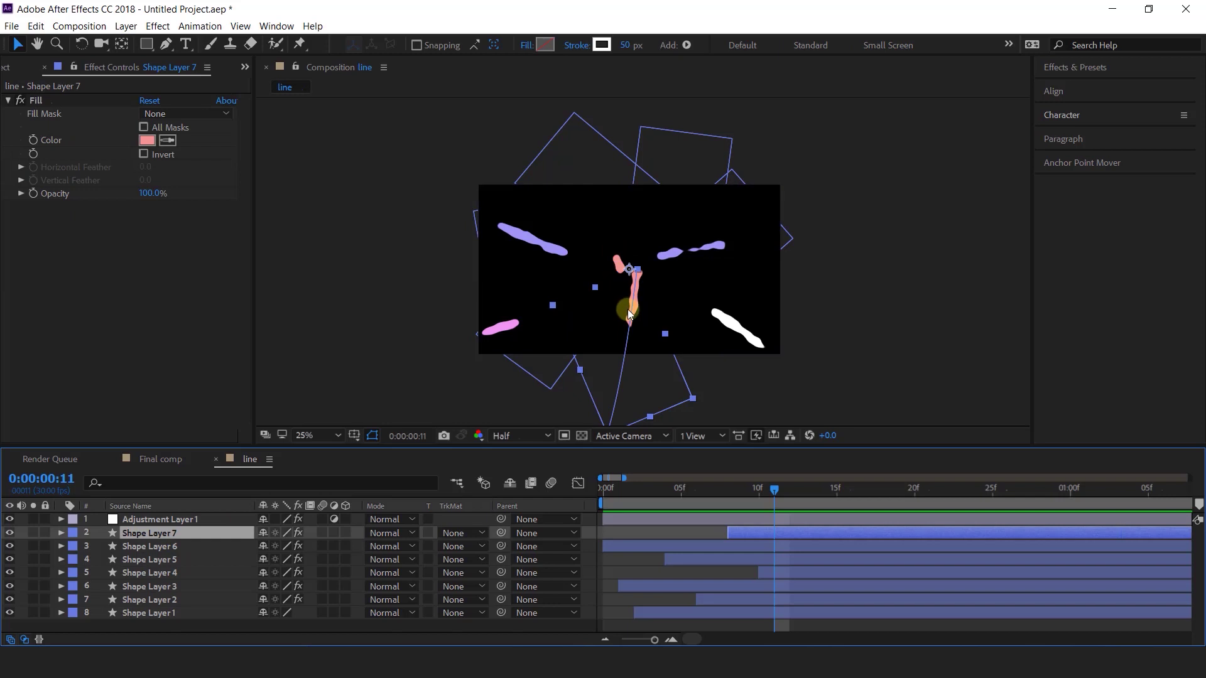
drag(629, 46, 625, 45)
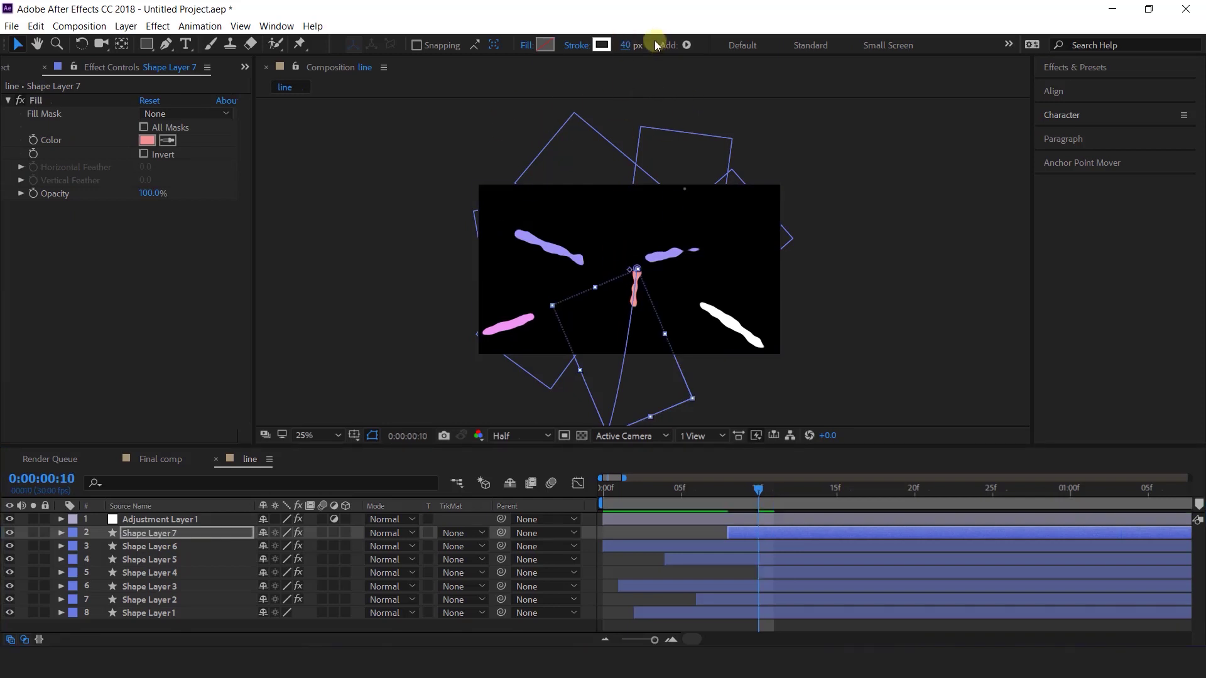
click(167, 547)
shift+click(167, 614)
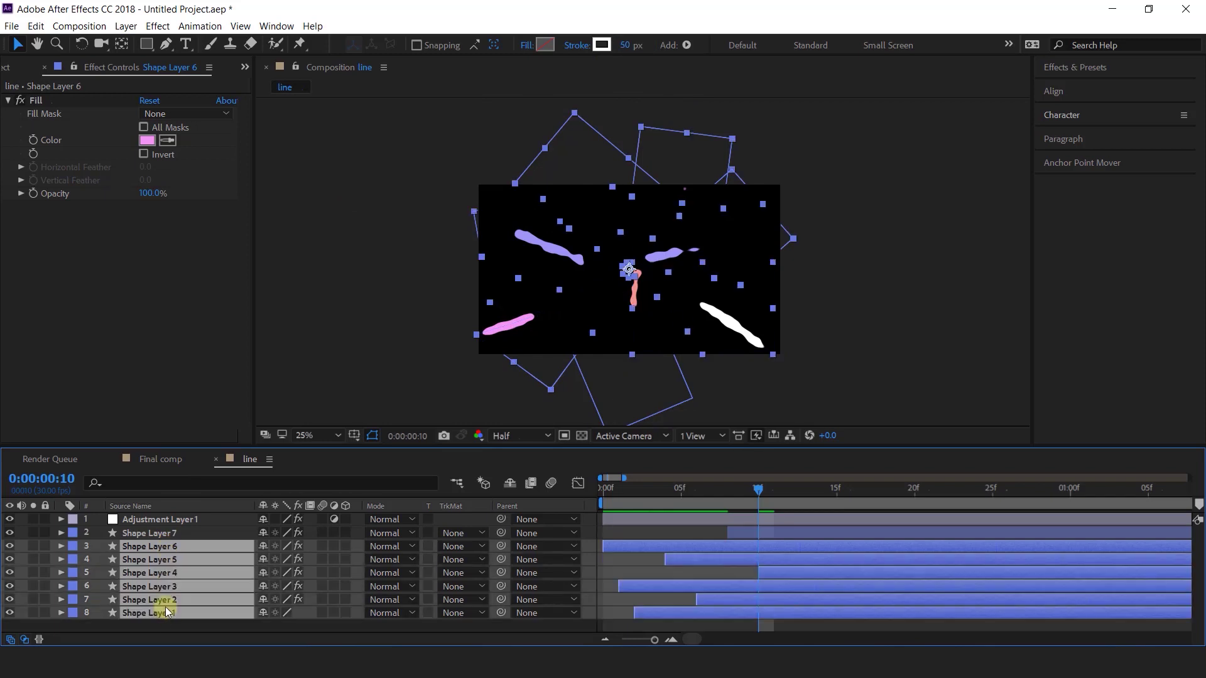
click(626, 46)
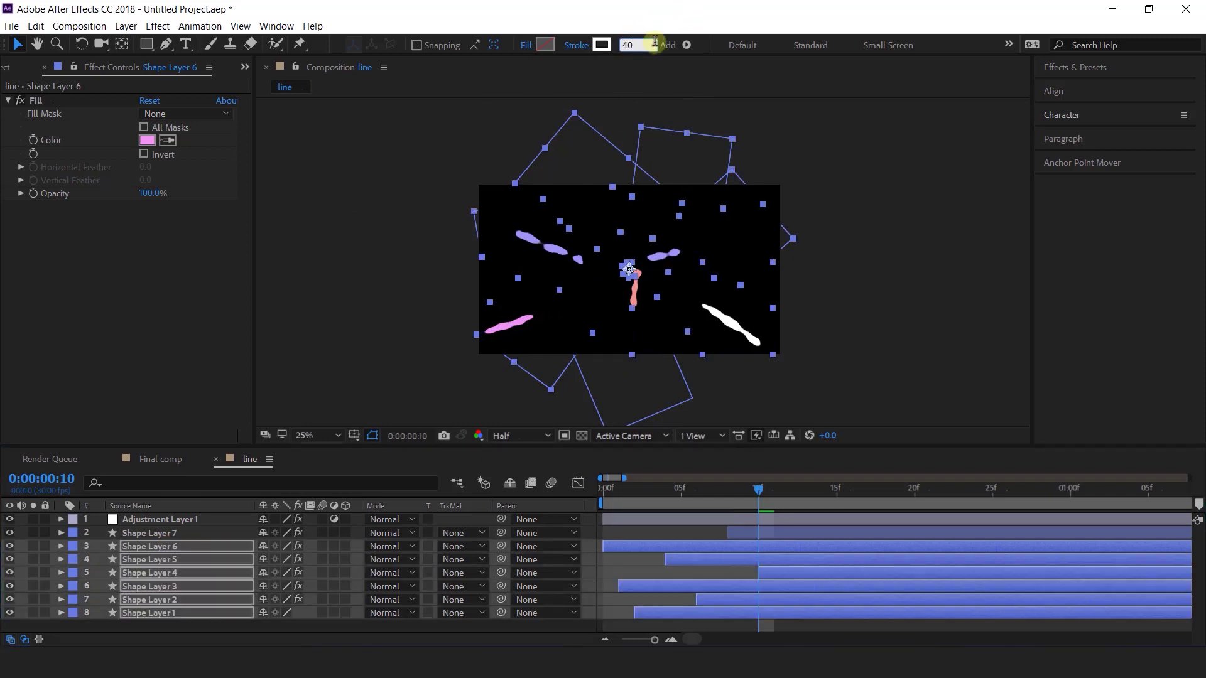
click(909, 307)
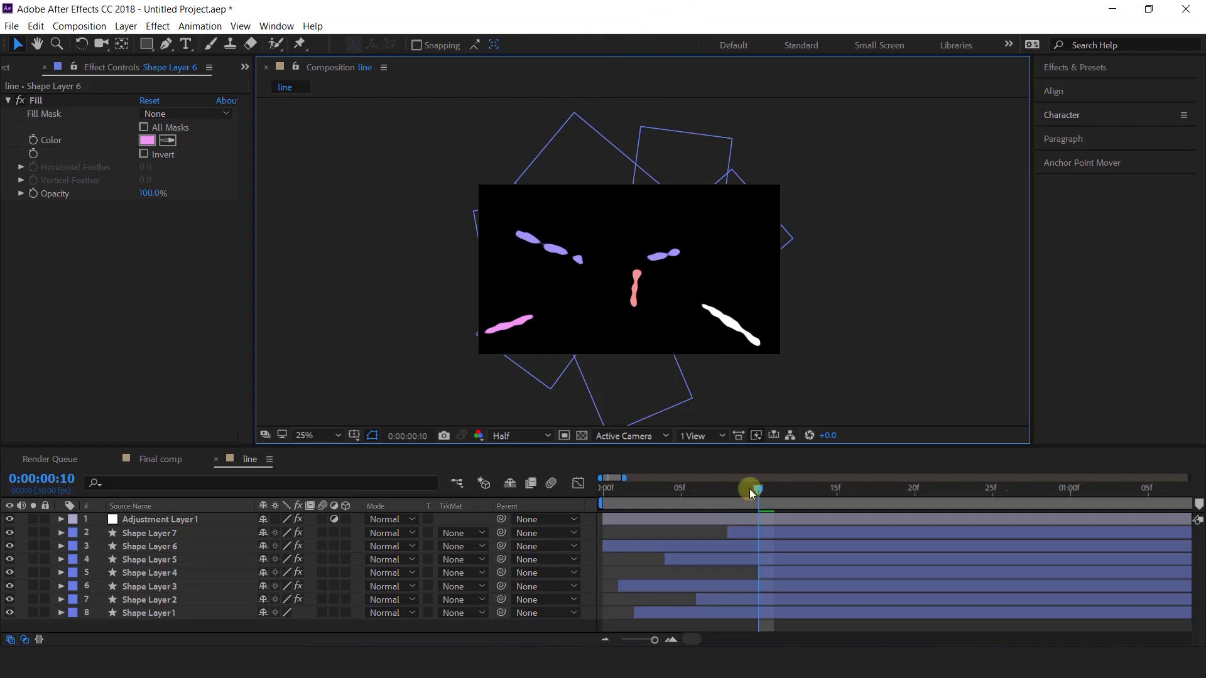
Preview the thinner lines and lower the adjustment layer's Roughen Edges Border to 46.50
drag(654, 493, 600, 492)
key(space)
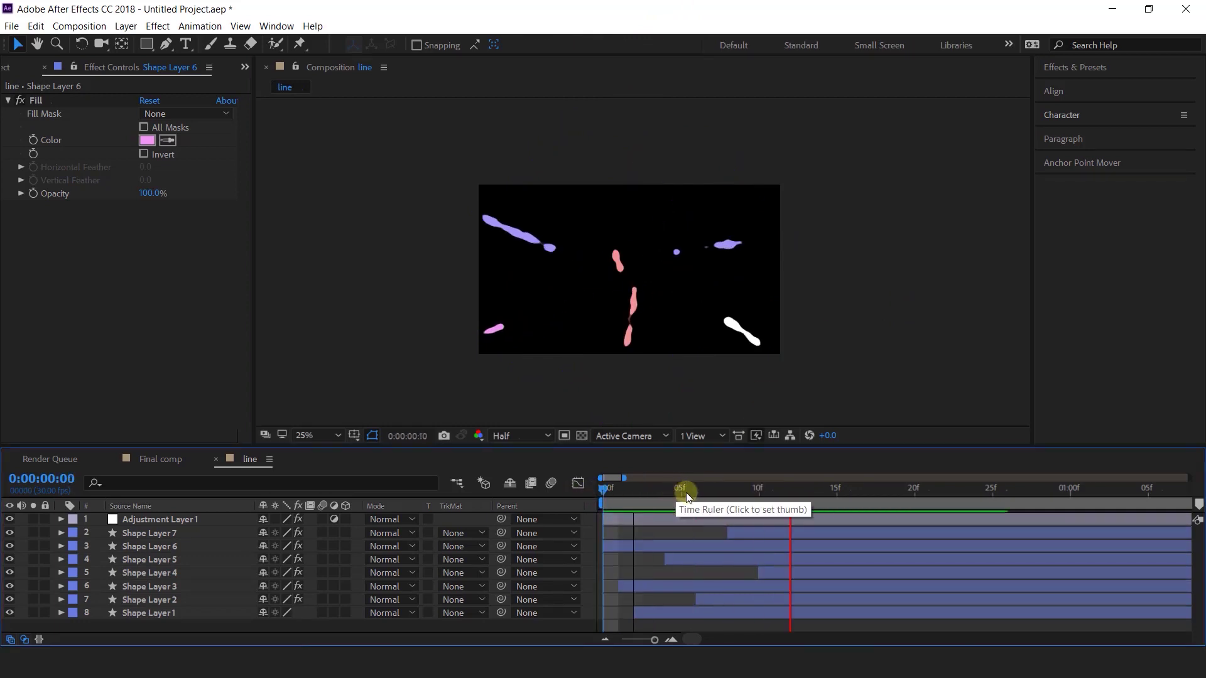
click(732, 499)
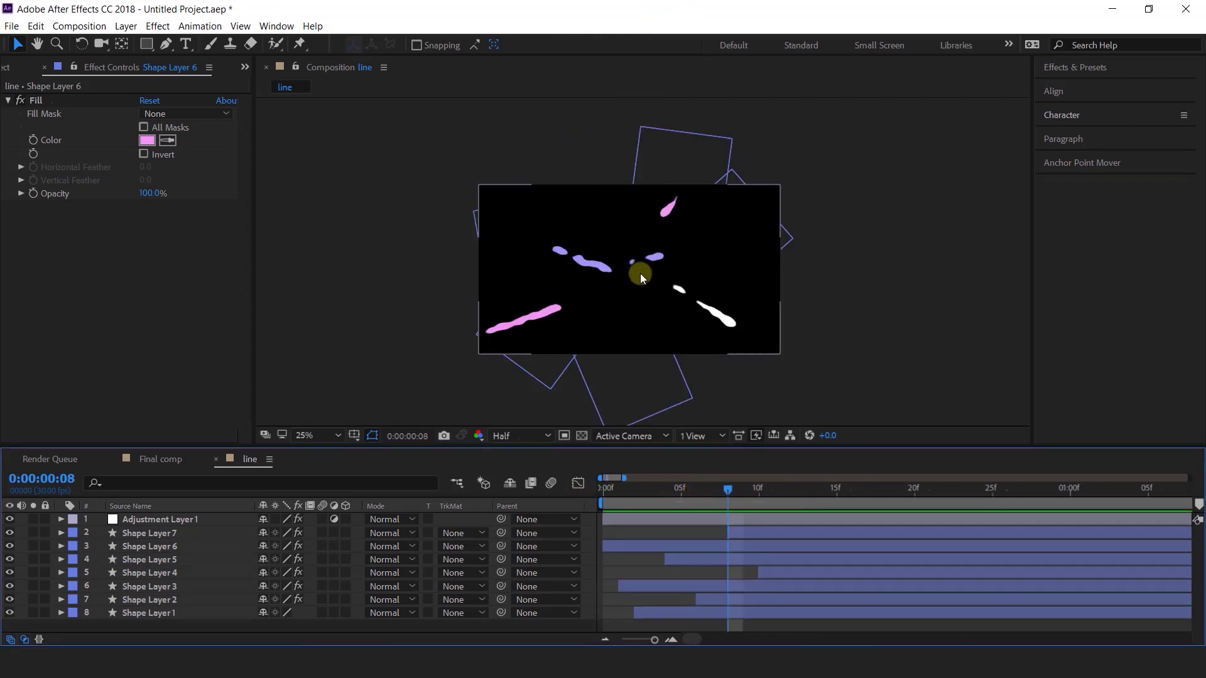
click(162, 520)
scroll(633, 353, up, 2)
drag(148, 140, 33, 140)
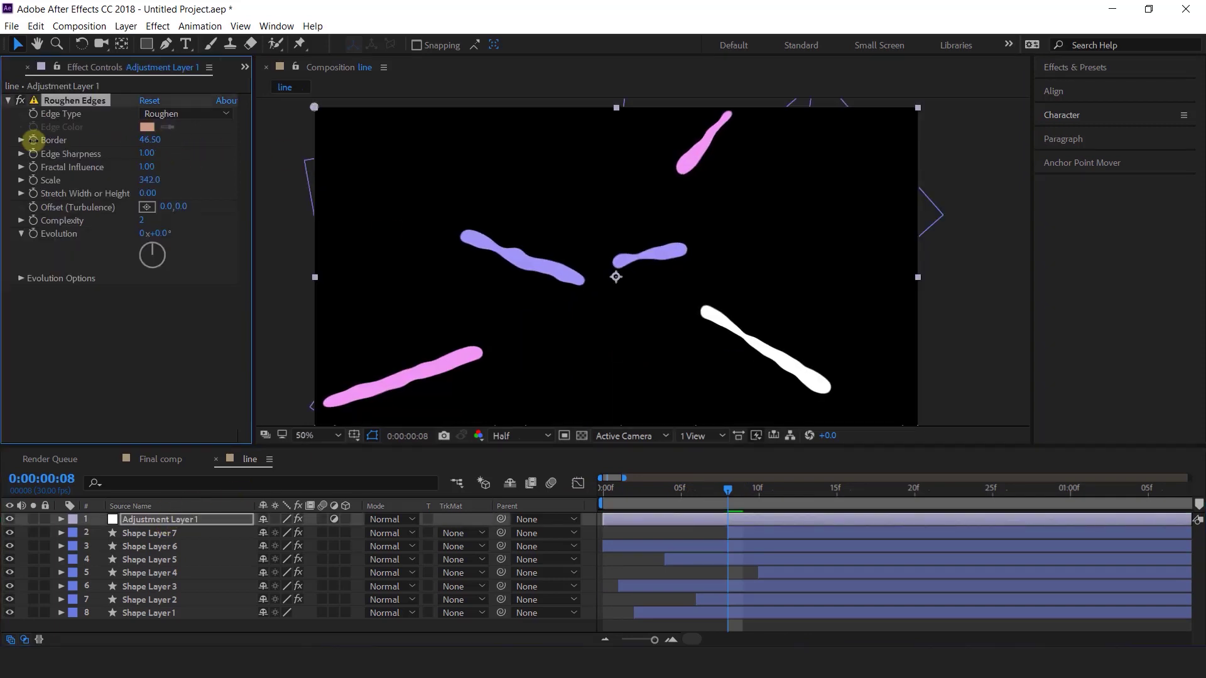
drag(629, 499, 741, 497)
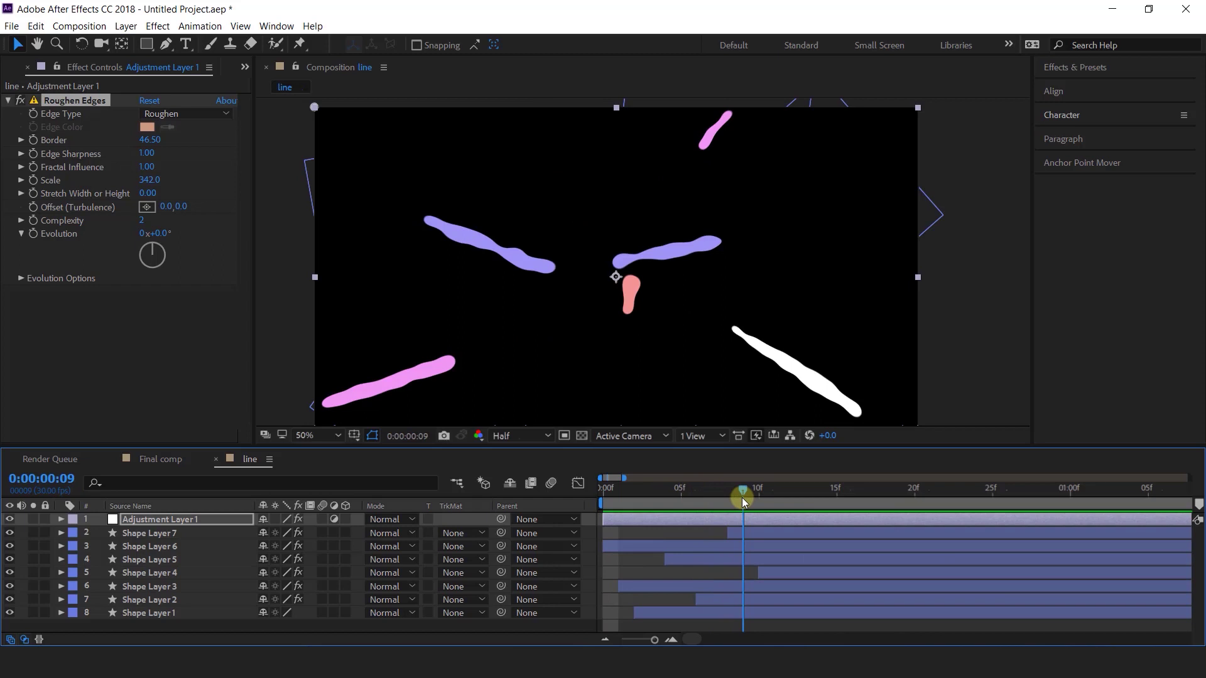
Apply Turbulent Displace to the adjustment layer and set its Amount to 20
click(202, 525)
click(178, 525)
key(ctrl+space)
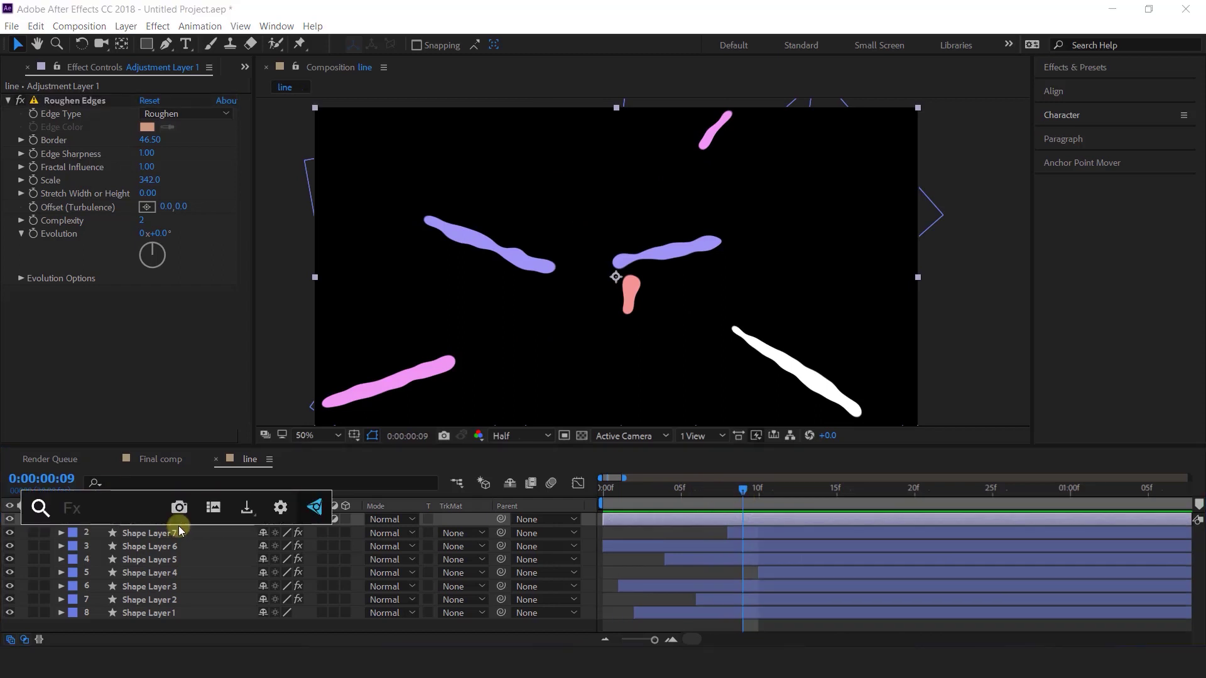
text(tur)
key(Return)
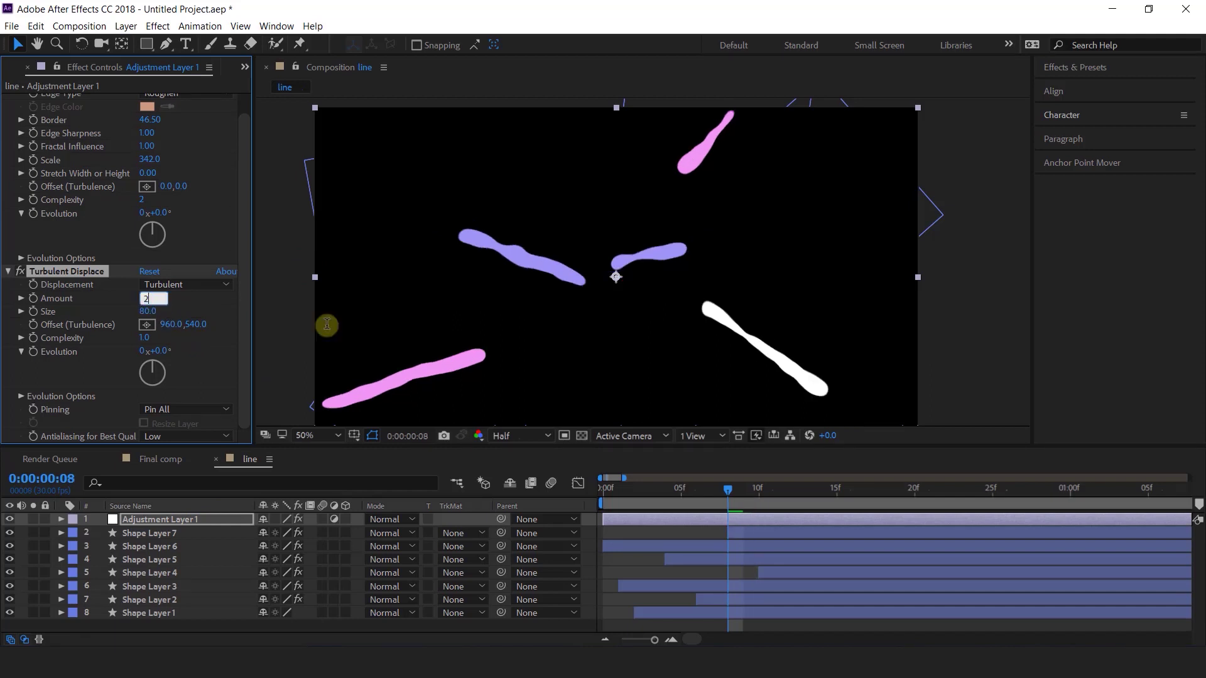
text(0)
key(Return)
Set the Turbulent Displace Size to 100 and play the burst from the start to check it
drag(662, 492, 696, 491)
click(148, 310)
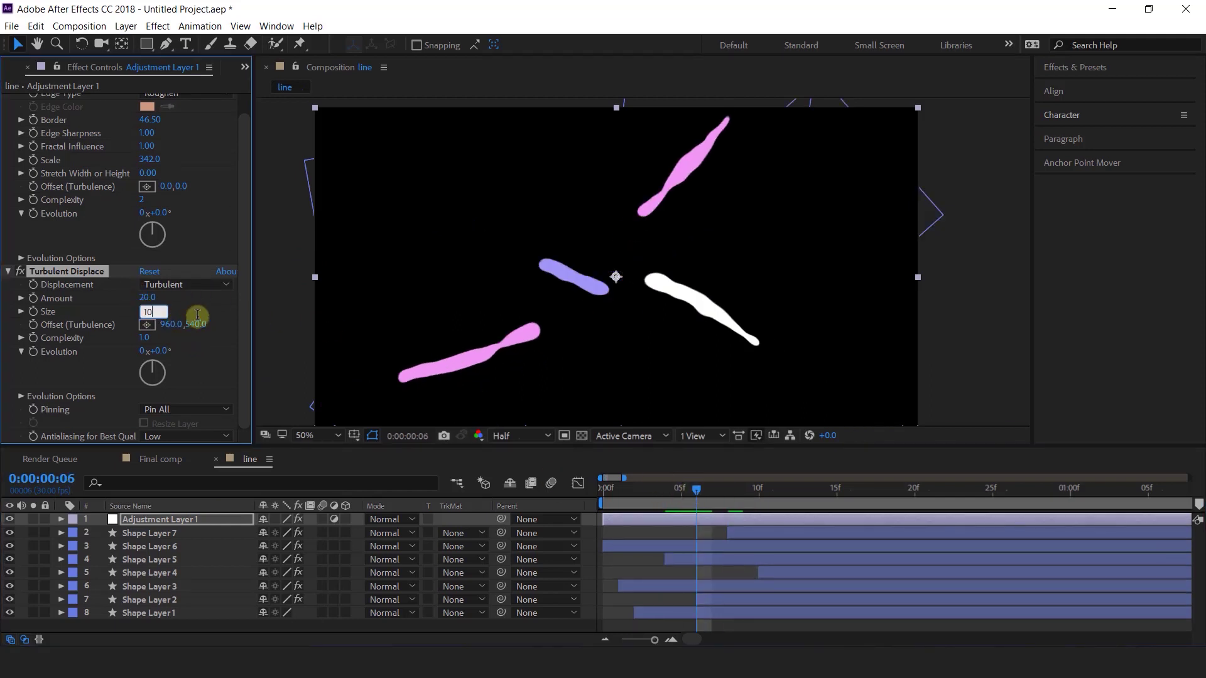
drag(653, 493, 535, 518)
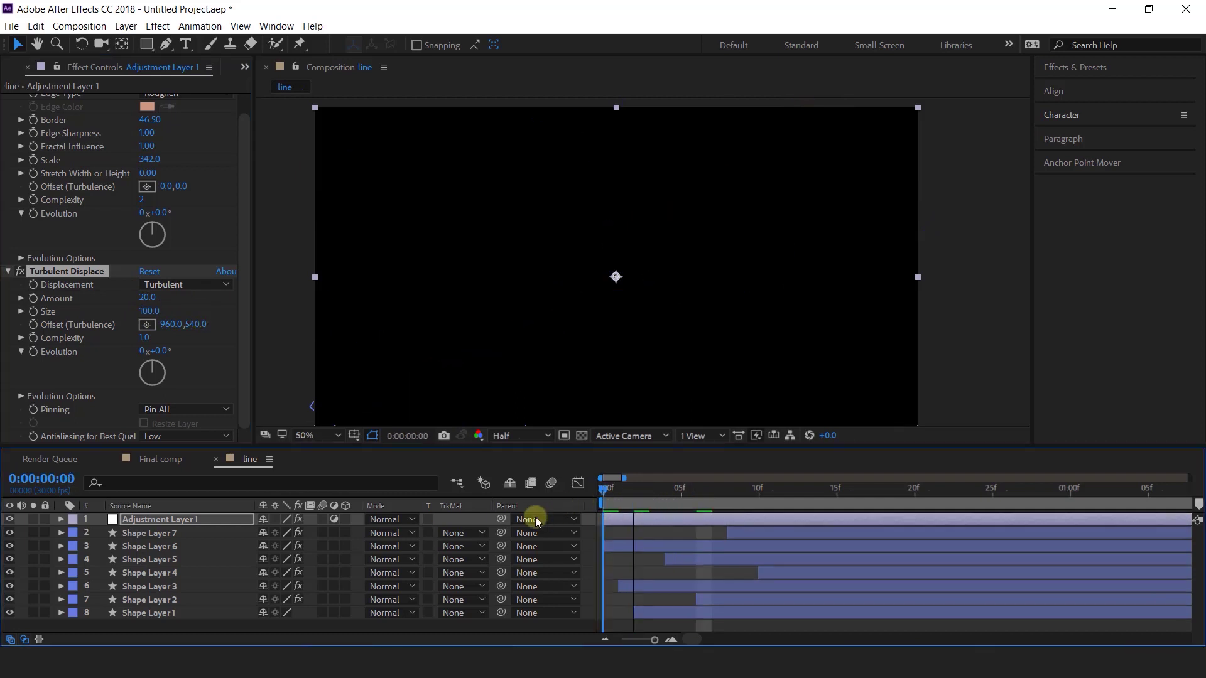
key(space)
drag(699, 489, 744, 487)
scroll(886, 331, down, 3)
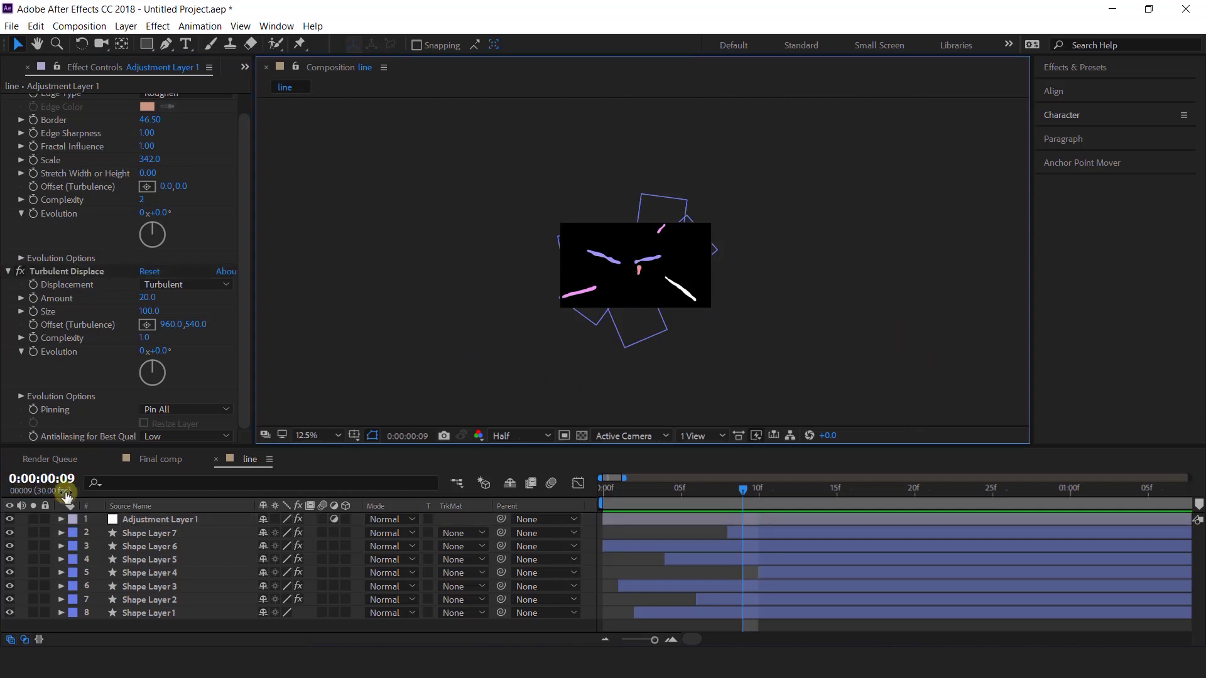
Place the line composition as the top layer of Final comp and preview it from the first frame
click(159, 459)
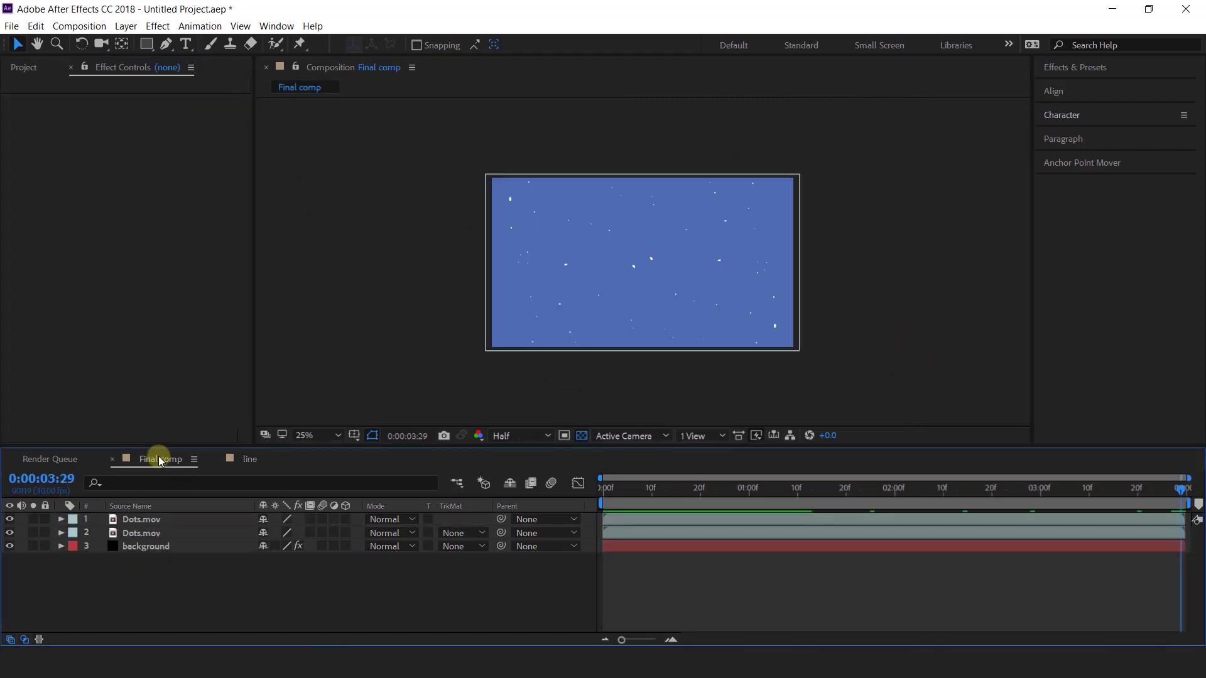
click(24, 66)
click(58, 357)
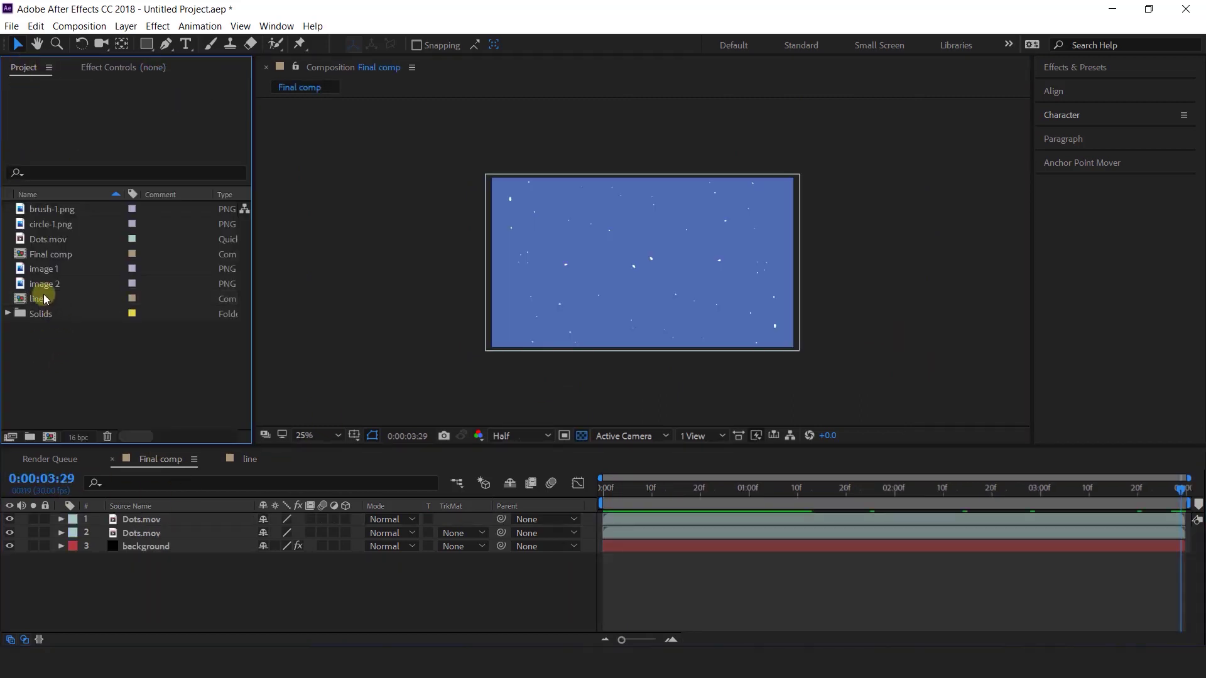
drag(16, 301, 168, 520)
click(604, 489)
key(space)
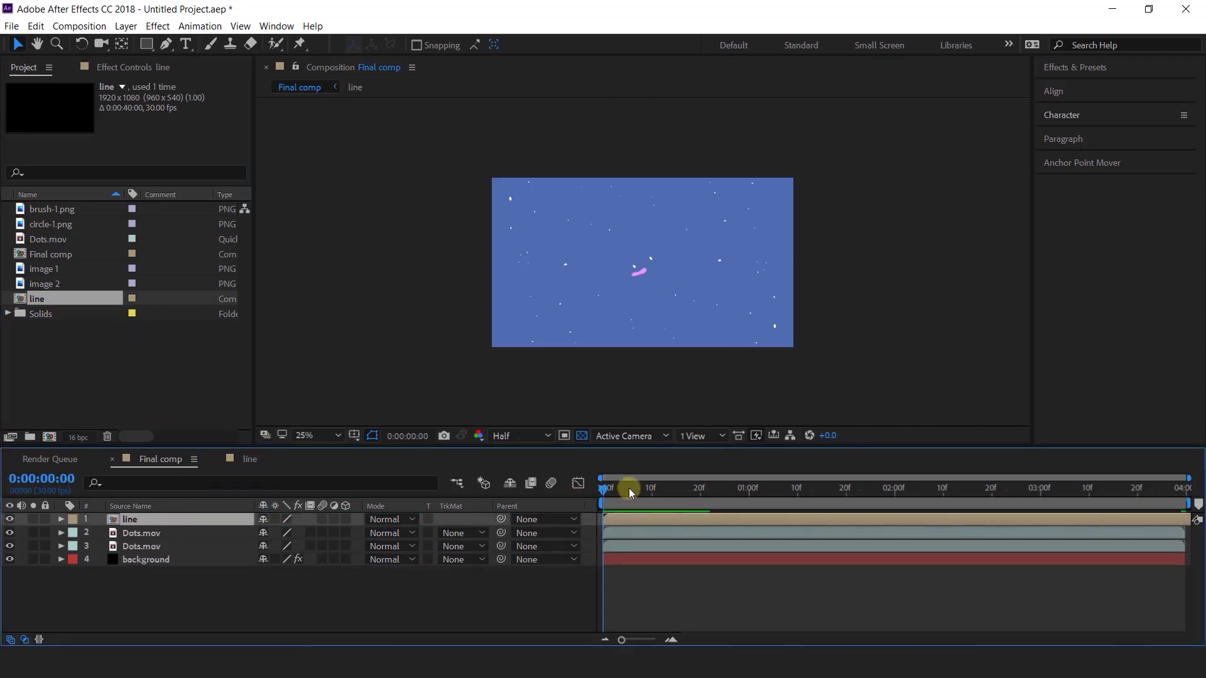
Scrub through Final comp, and create a 1920 x 1080, 30 fps composition named image placeholder 1
drag(651, 489, 739, 489)
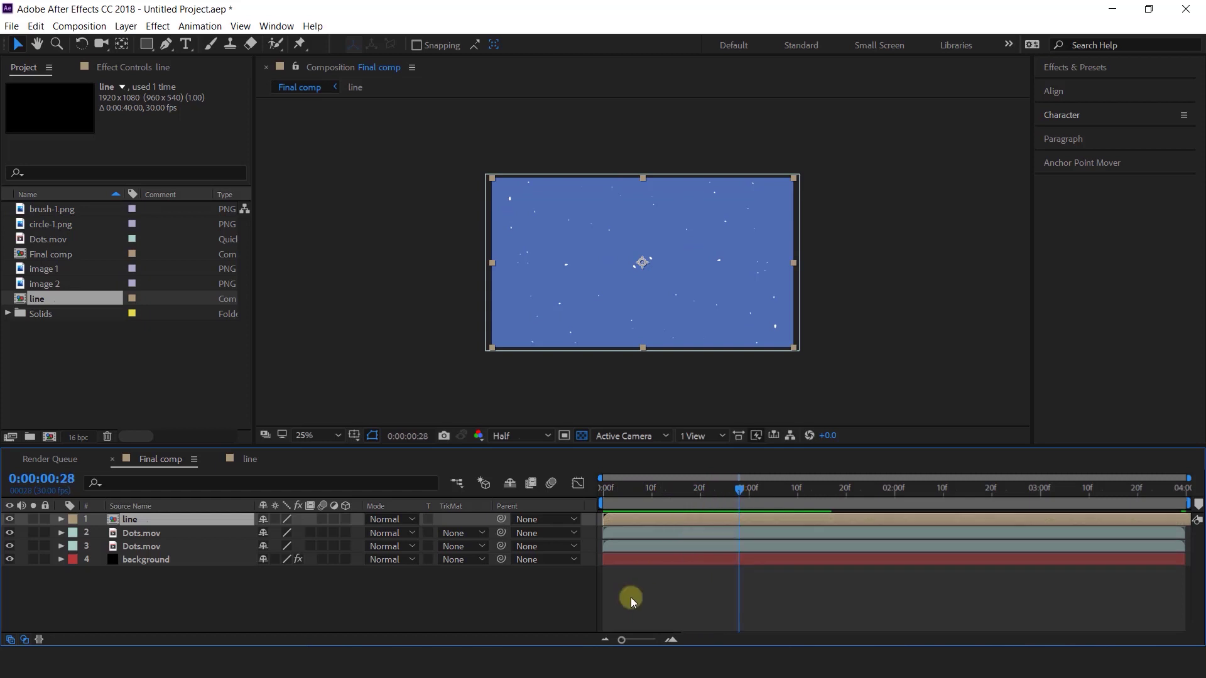
click(629, 598)
click(154, 355)
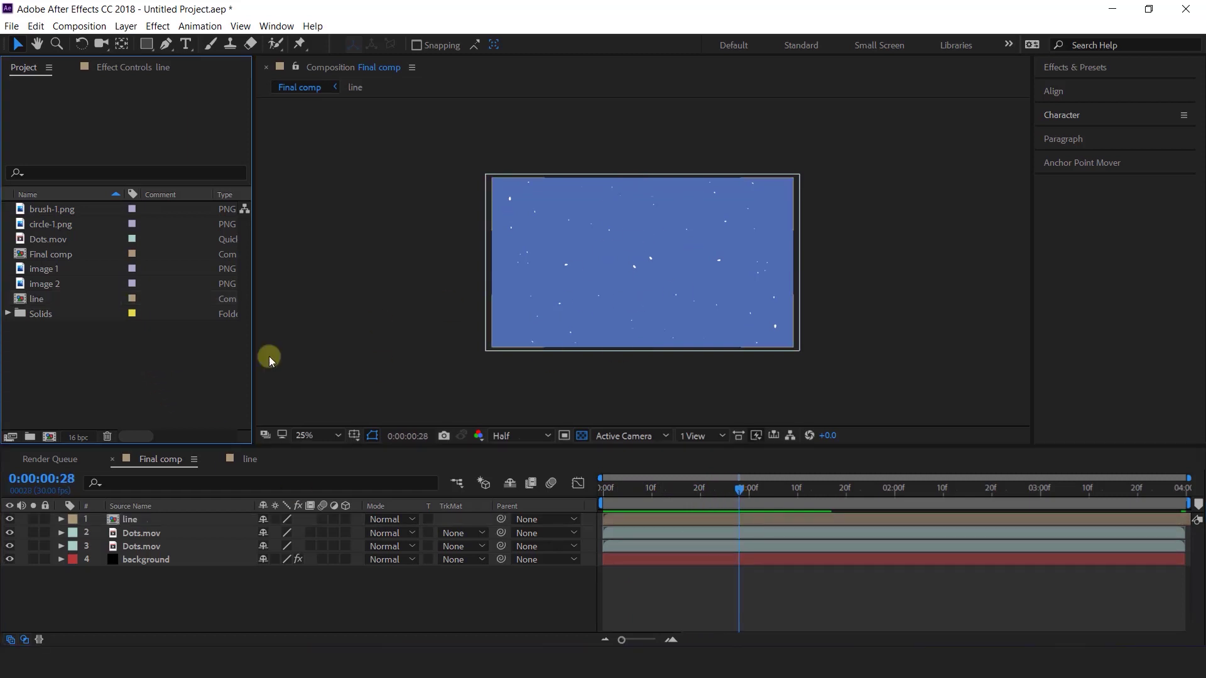
click(50, 438)
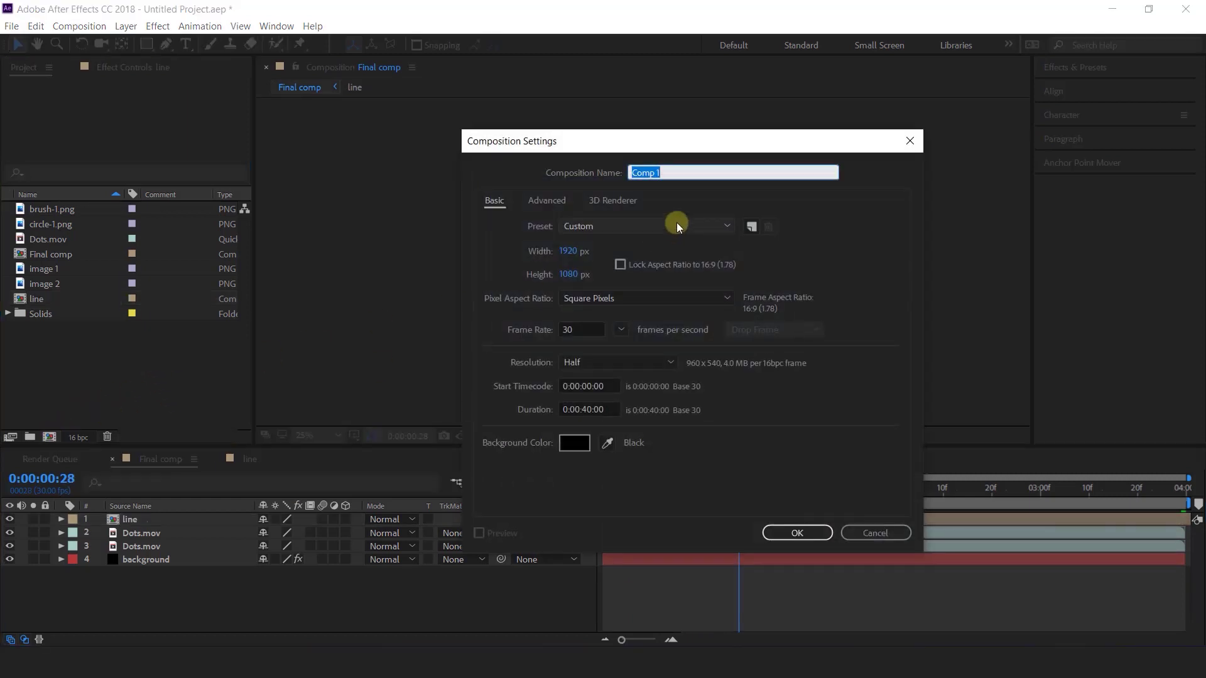
text(image placeholder 1)
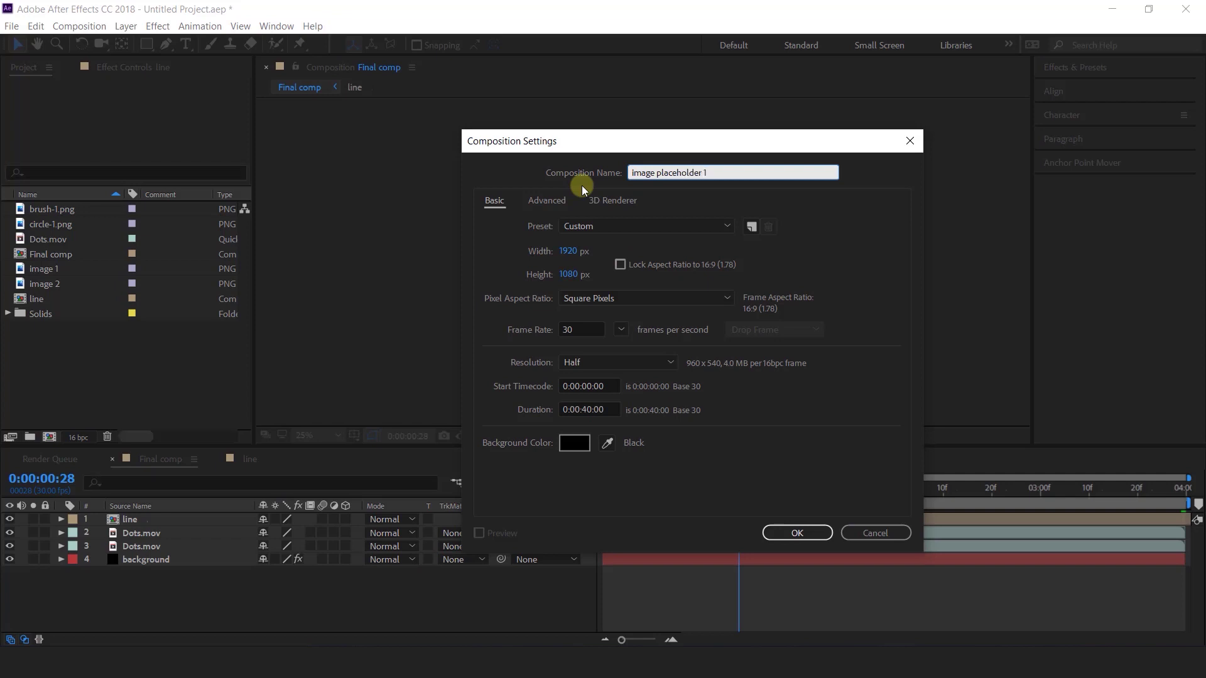
key(Return)
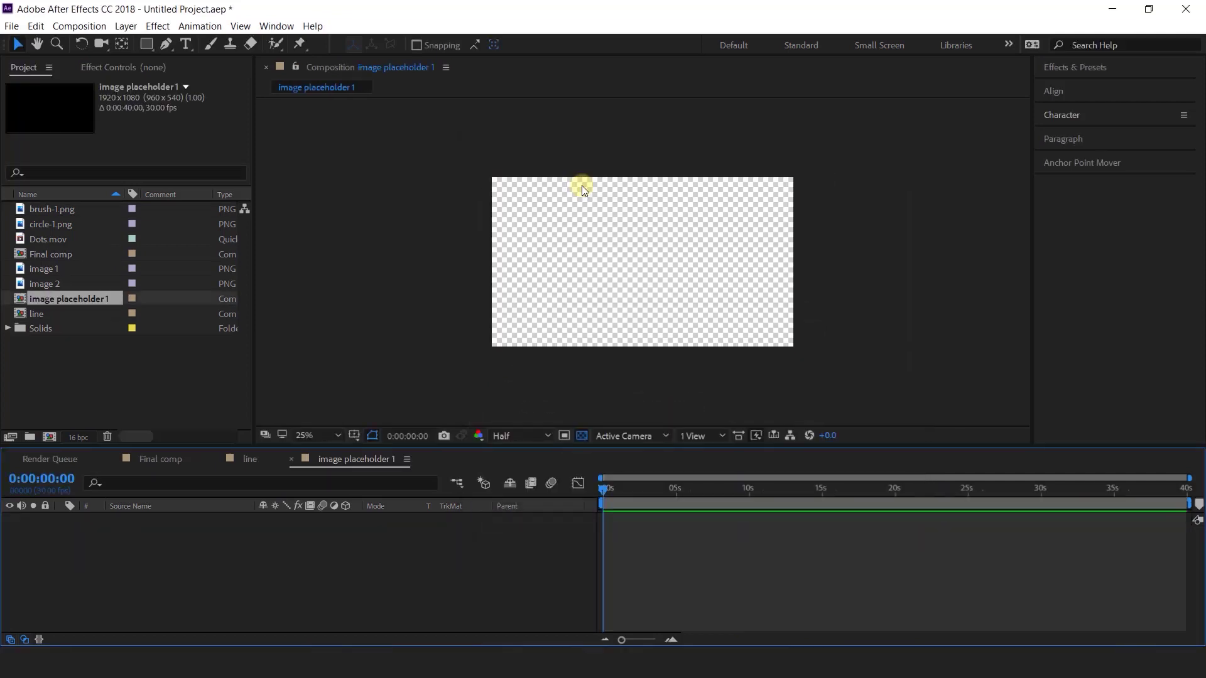
Add image 1 to the image placeholder 1 composition and scale it down so the figure fits the frame height
click(54, 269)
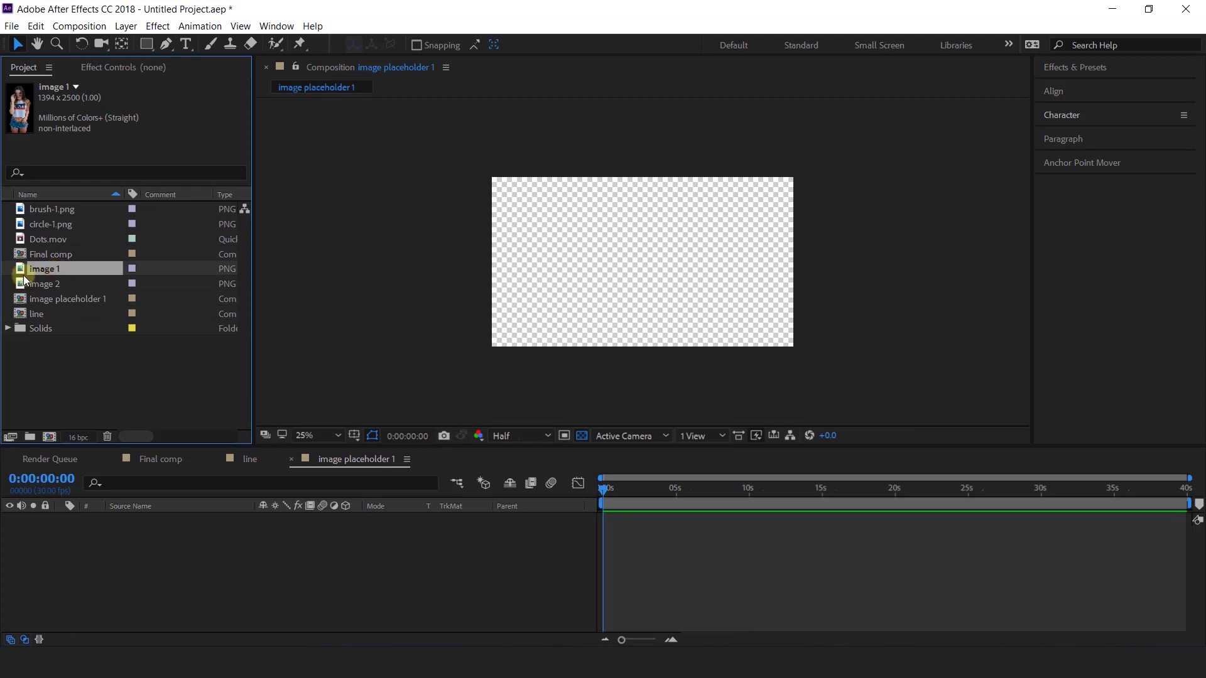
drag(23, 272, 203, 537)
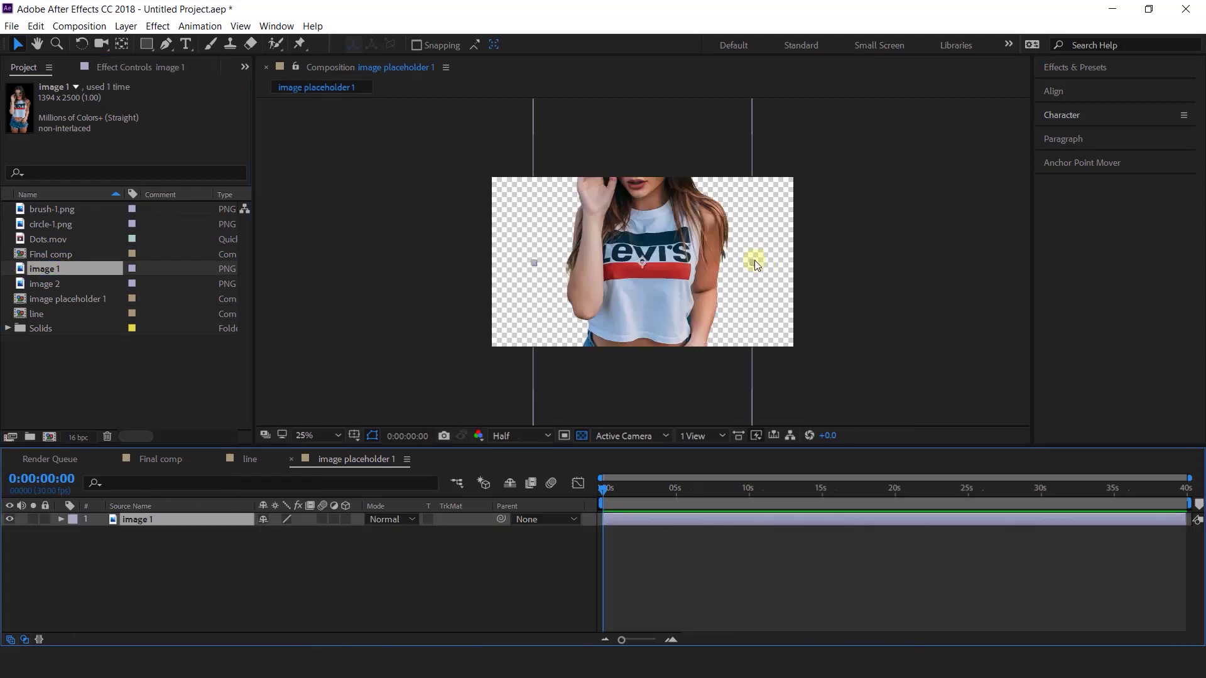
drag(752, 262, 669, 288)
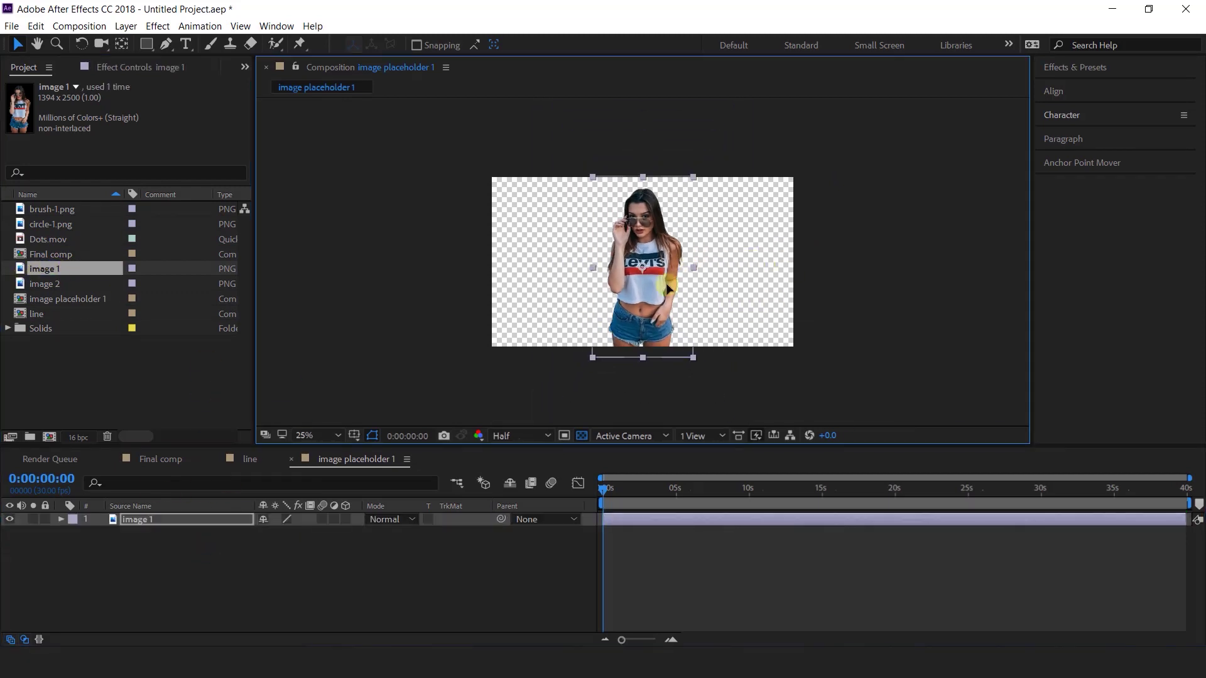
click(441, 593)
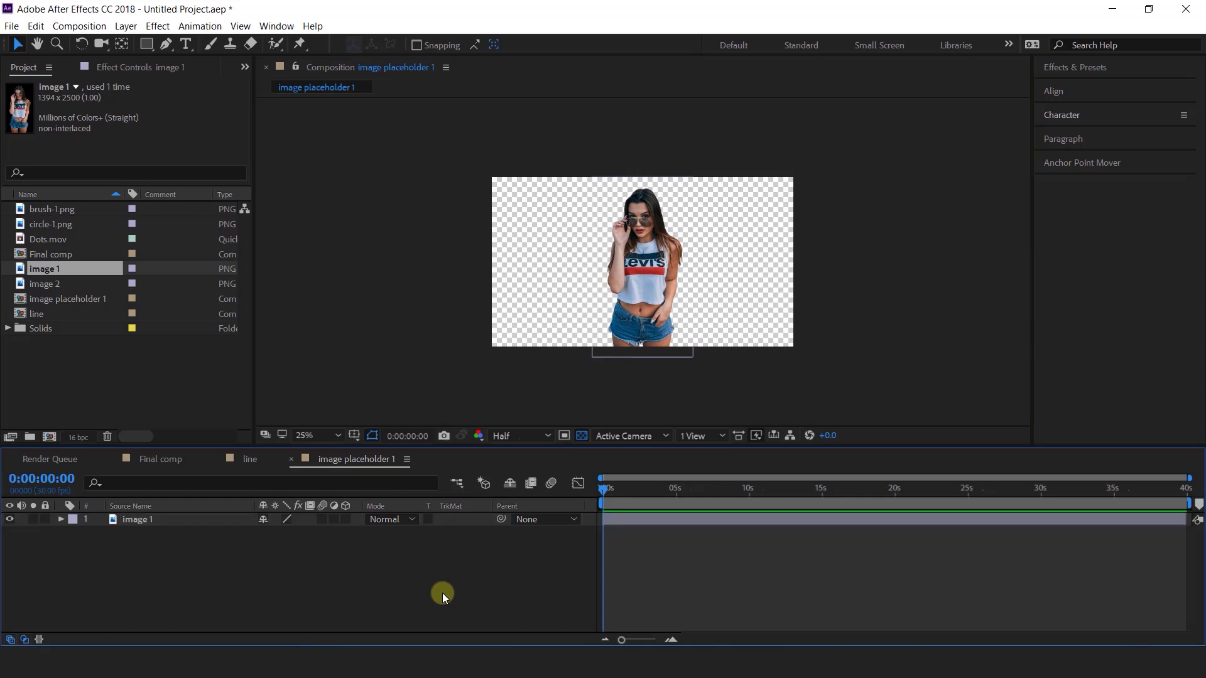
Place image placeholder 1 as the top layer of Final comp and shift it down slightly to 960, 608
click(292, 459)
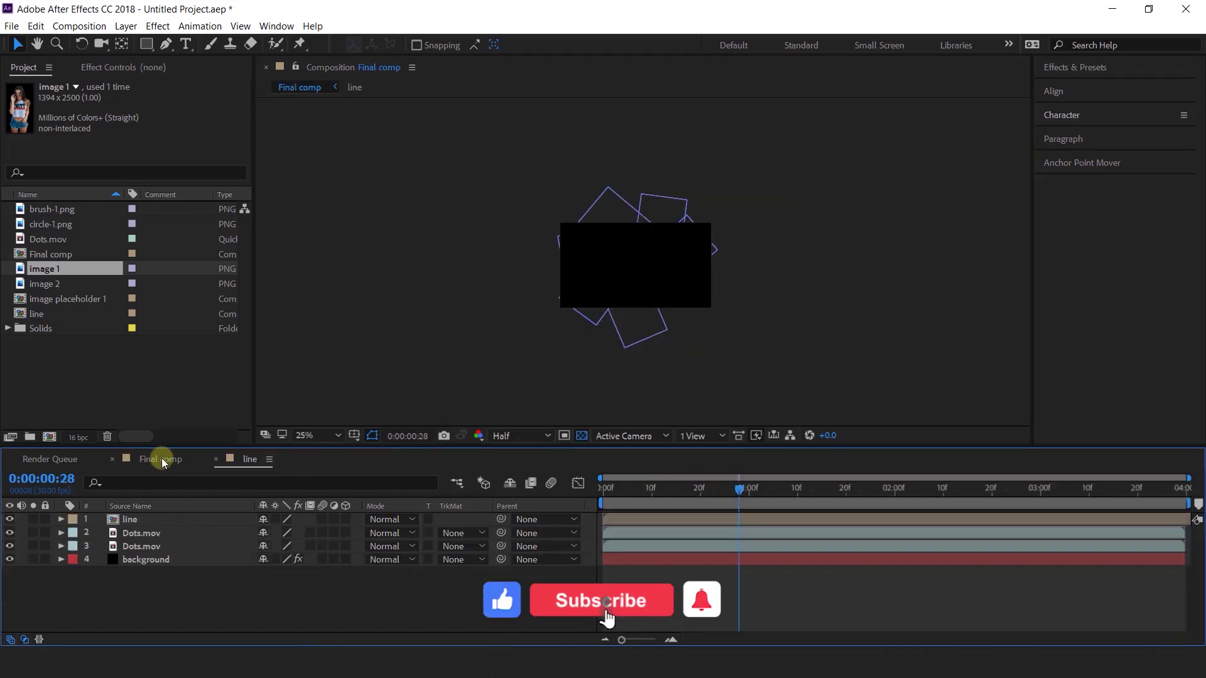
click(162, 460)
drag(19, 299, 165, 514)
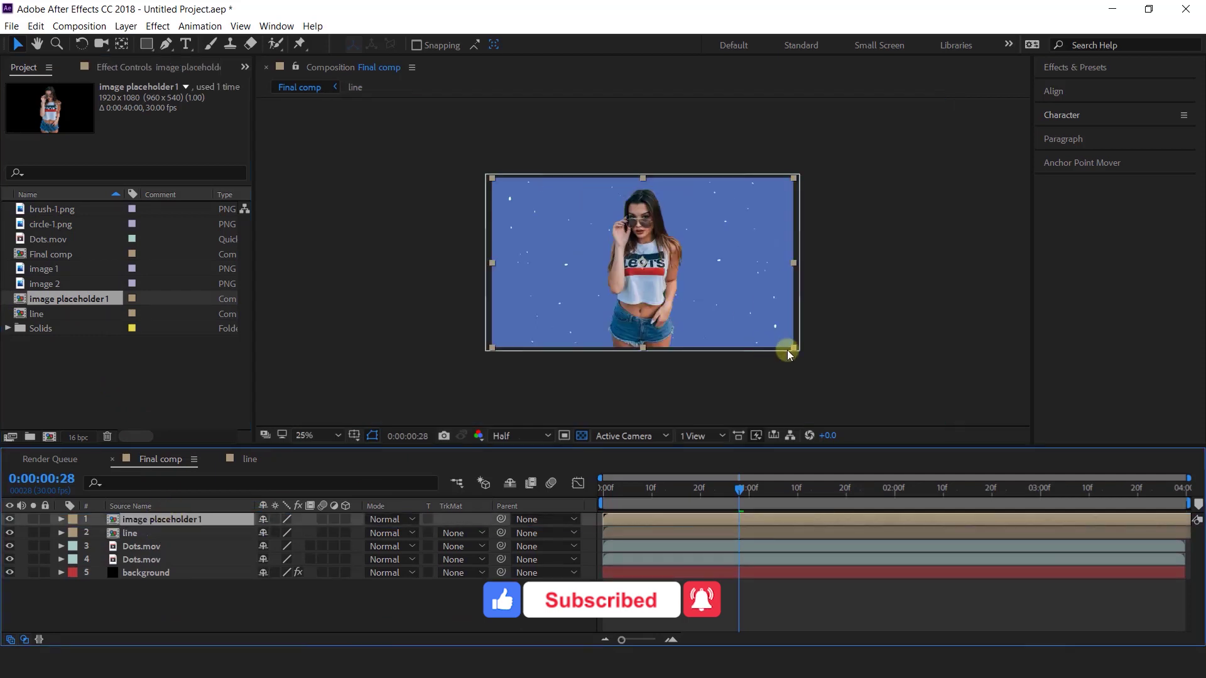
drag(697, 293, 687, 297)
click(302, 603)
Apply the Fill effect to the image placeholder 1 layer and set its colour to a muted pinkish red
click(176, 521)
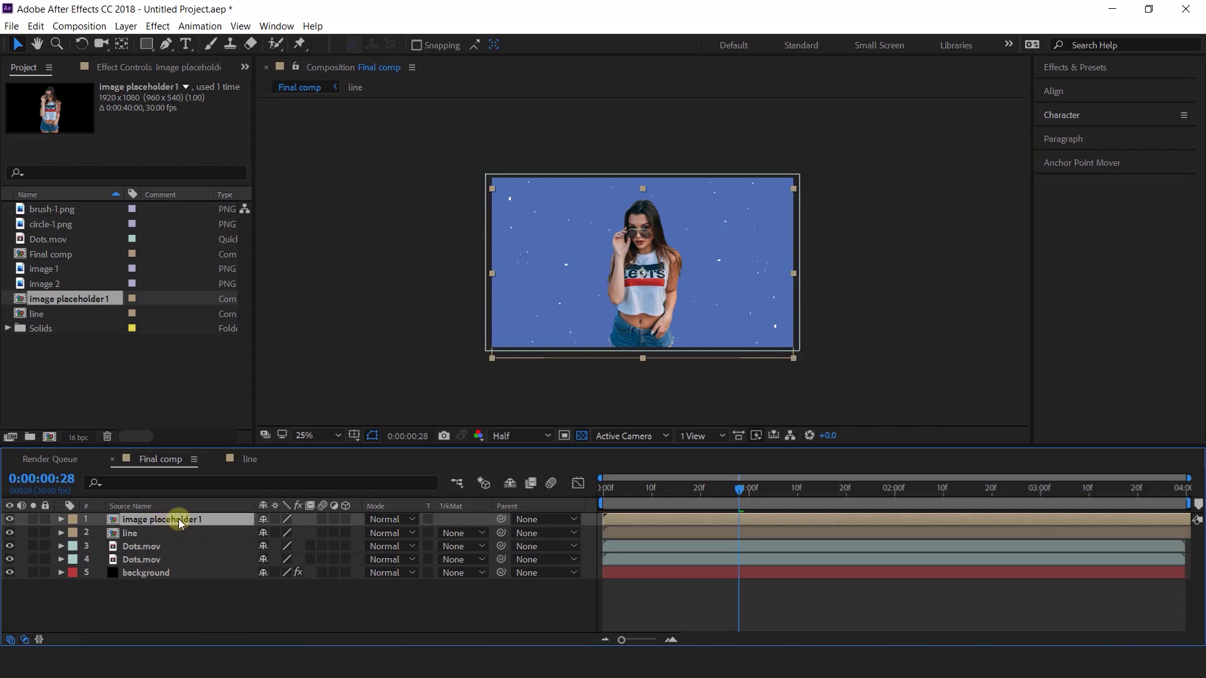
key(ctrl+space)
text(fil)
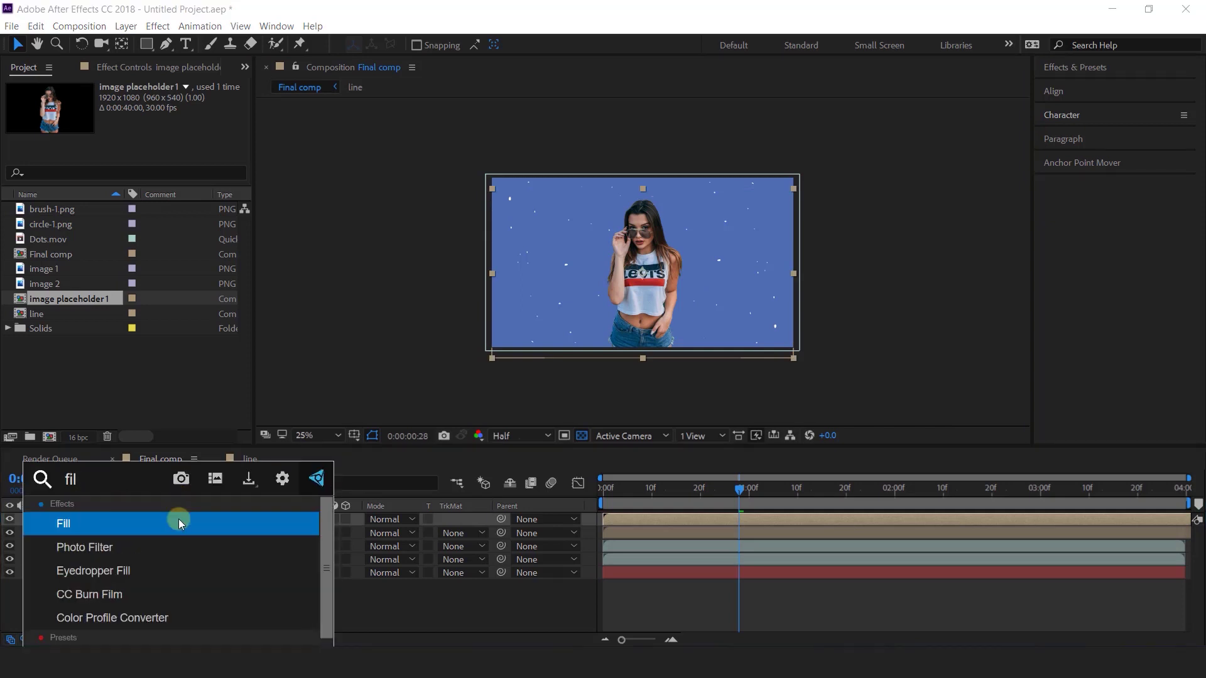
click(180, 524)
click(153, 143)
click(159, 216)
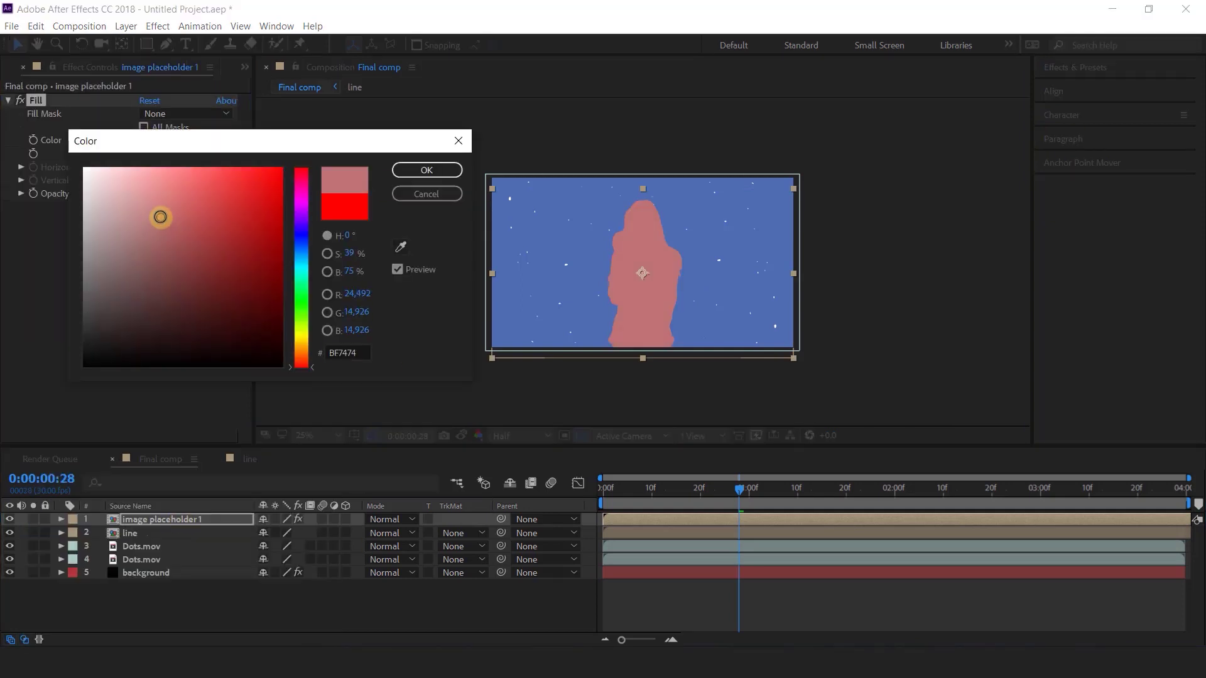
drag(172, 245, 156, 216)
click(419, 169)
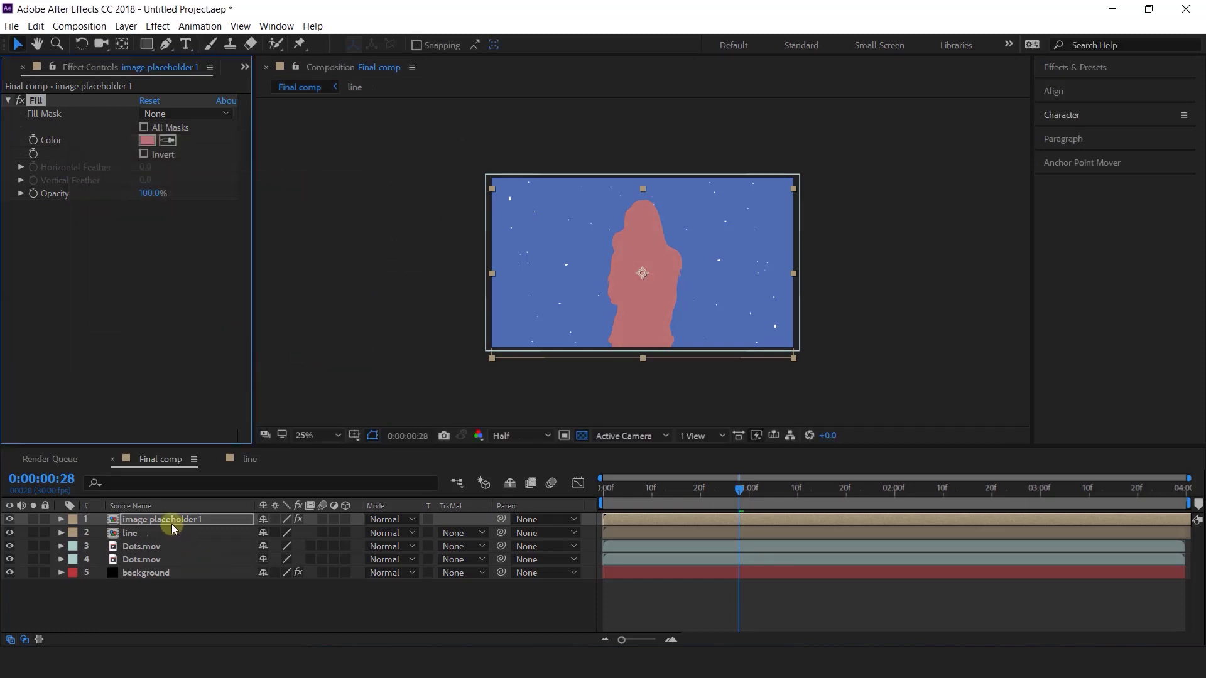
Apply Turbulent Displace to the image placeholder 1 layer with Amount 10, Size 15 and Complexity 3
key(ctrl+space)
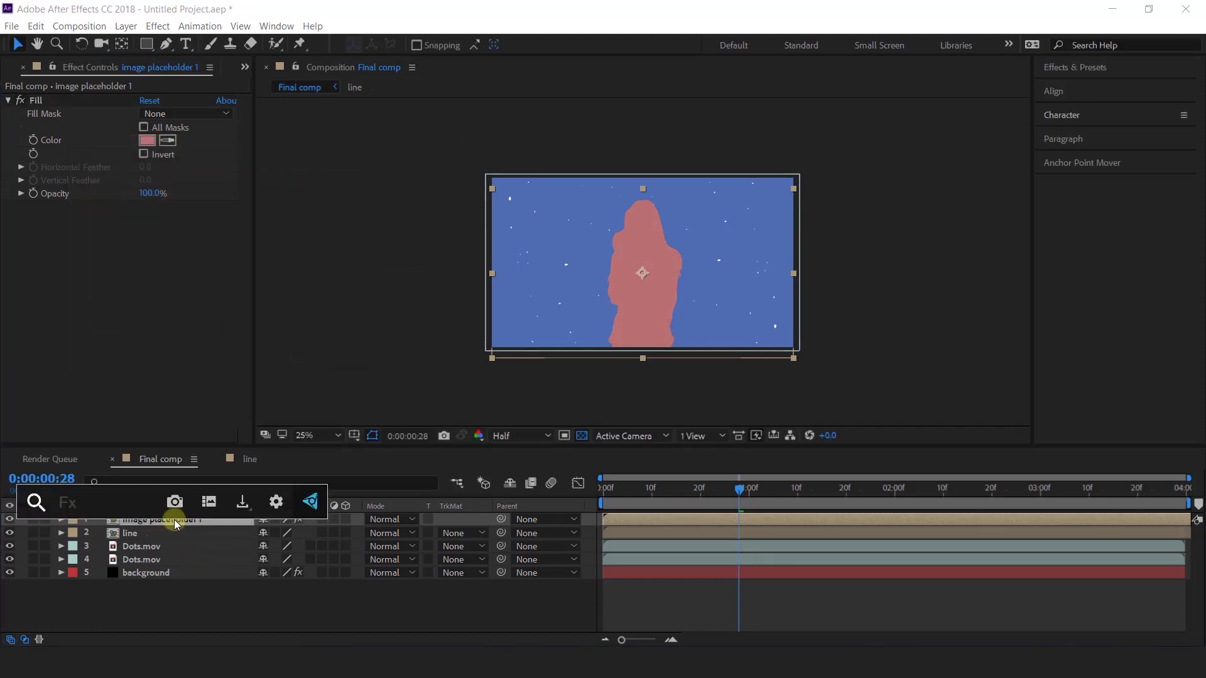
text(tur)
click(175, 524)
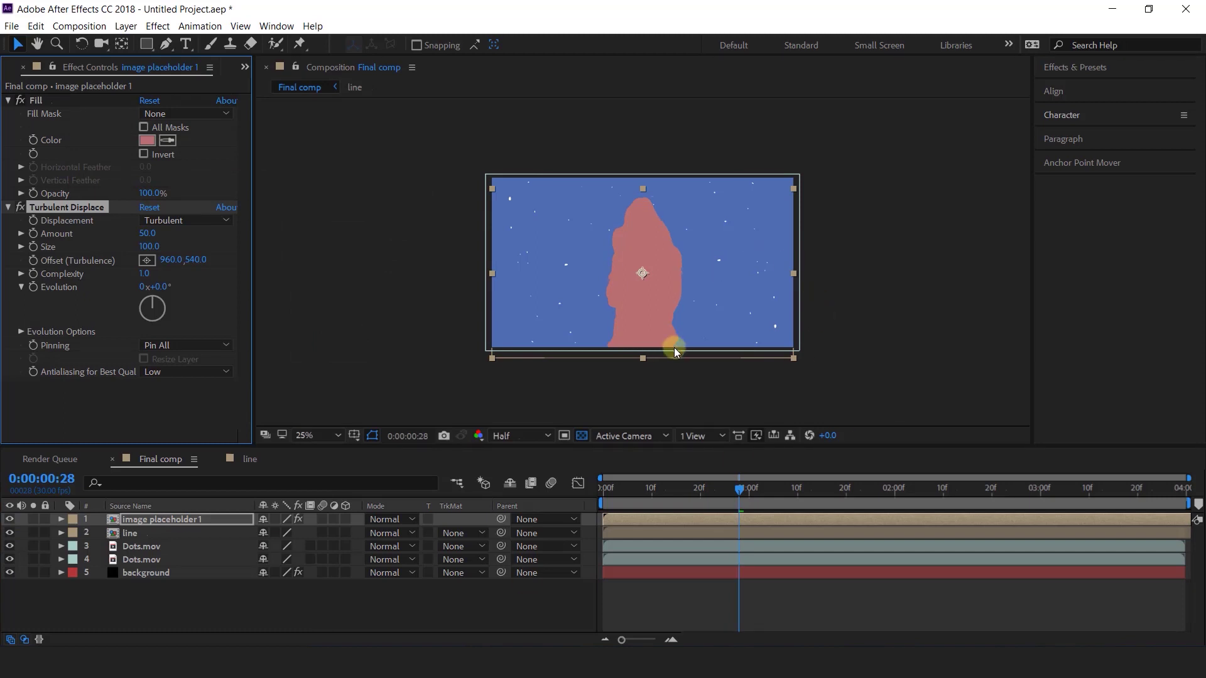
key(period)
click(147, 233)
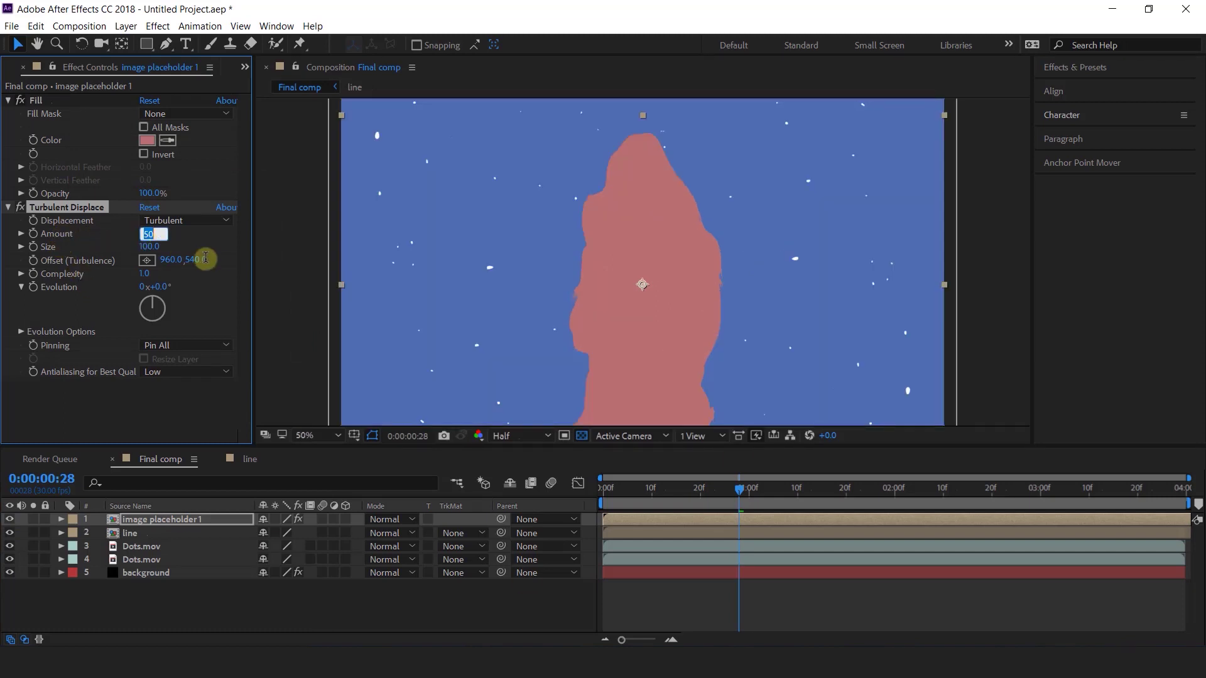
text(10)
key(Tab)
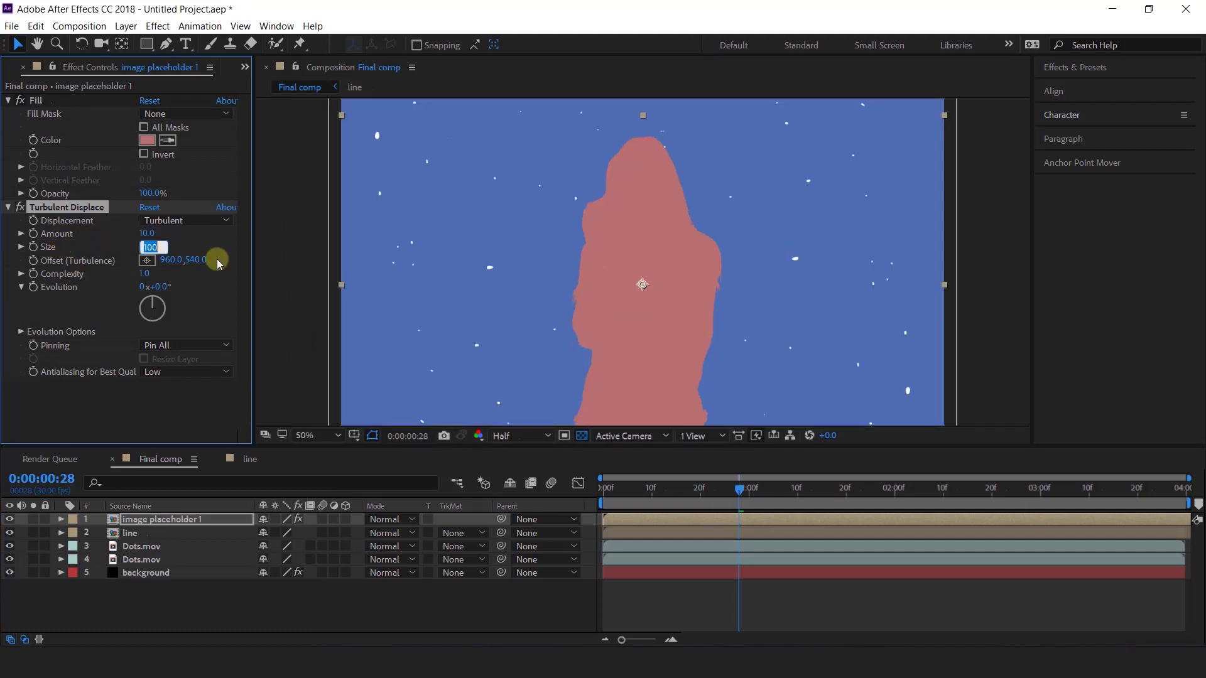
text(15)
key(Return)
click(143, 274)
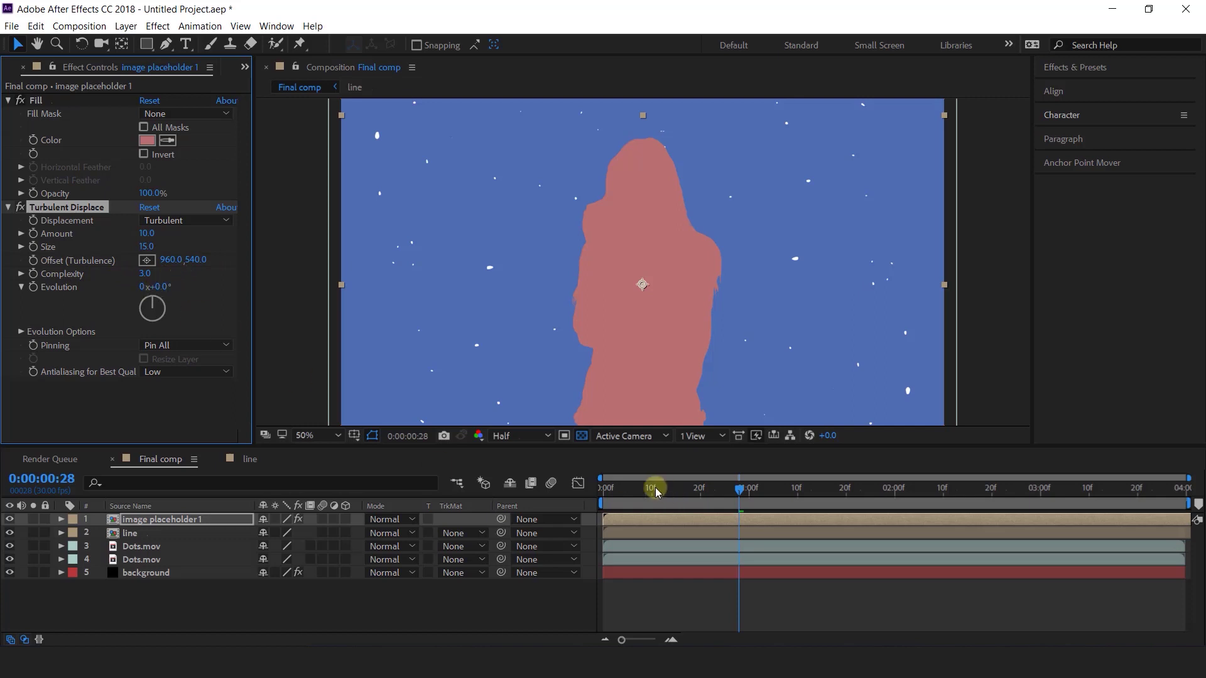
Keyframe the Turbulent Displace Evolution from 0 at the first frame to 2x at 0:00:02:00 and 4x at 0:00:03:29, and scrub the result
drag(654, 488, 528, 489)
click(32, 287)
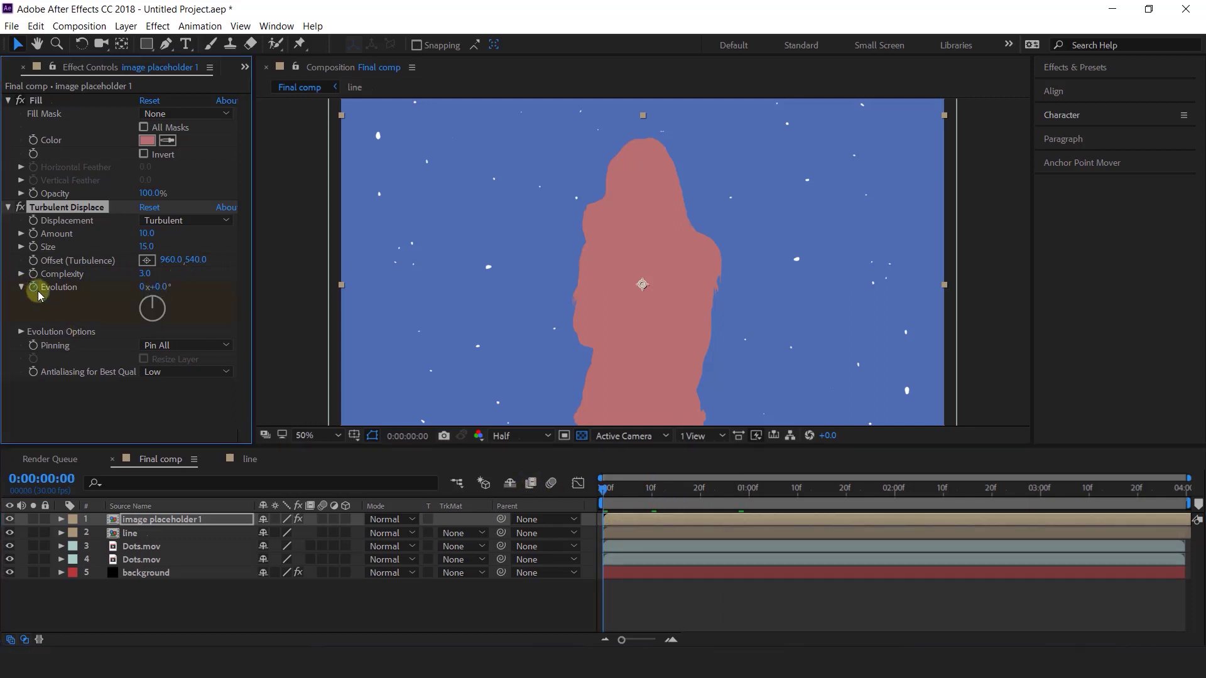
click(895, 493)
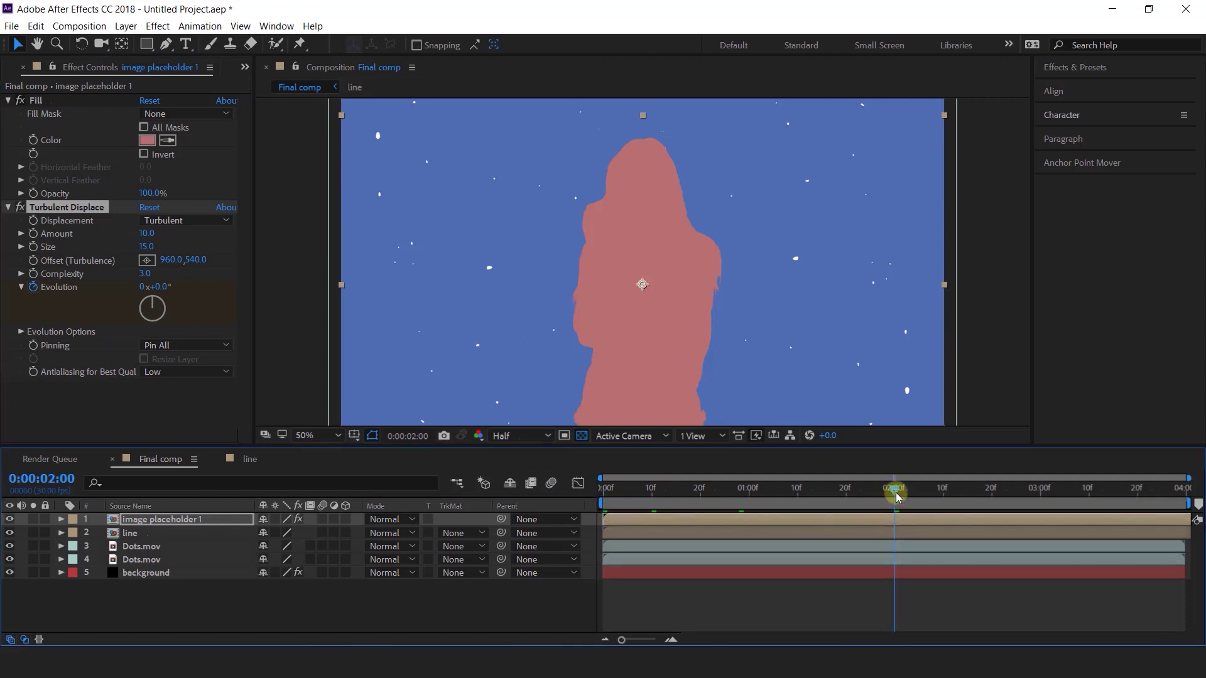
click(141, 287)
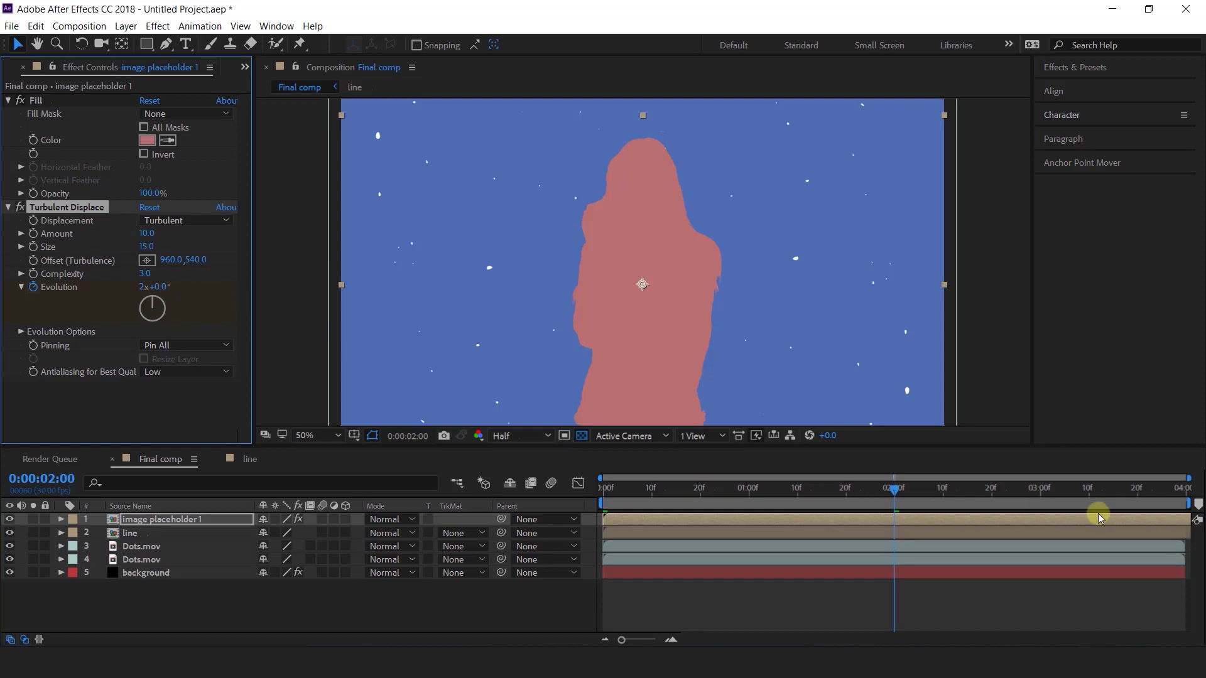
click(1184, 494)
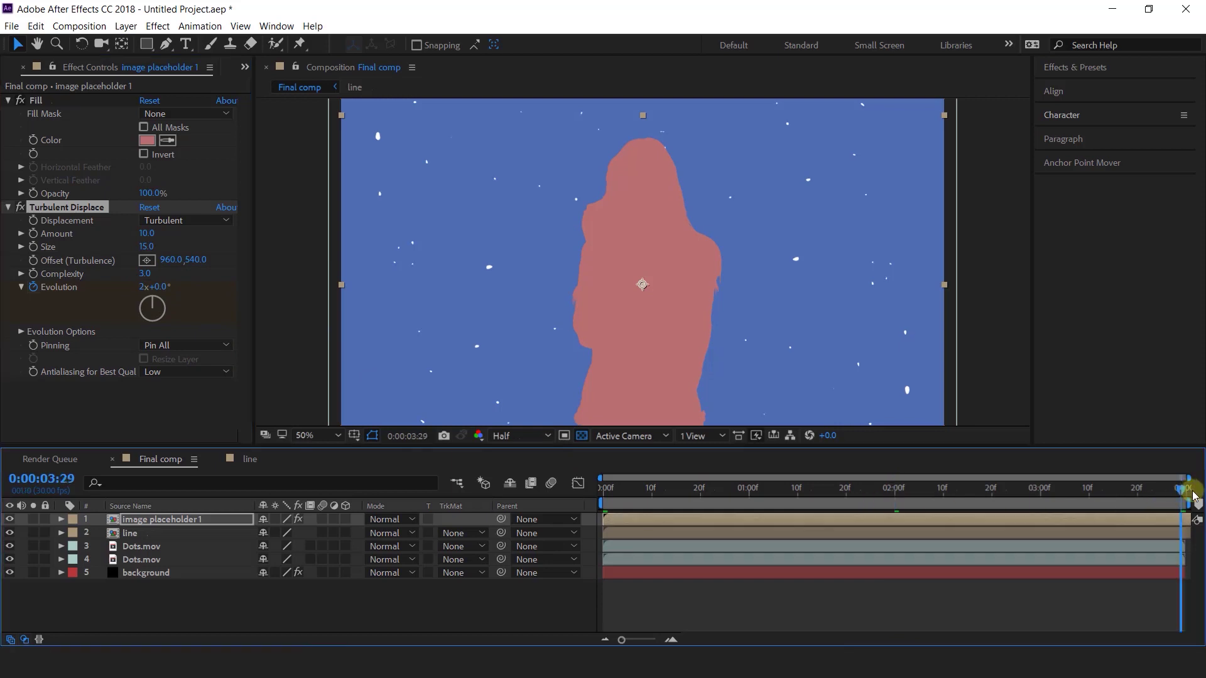
click(142, 288)
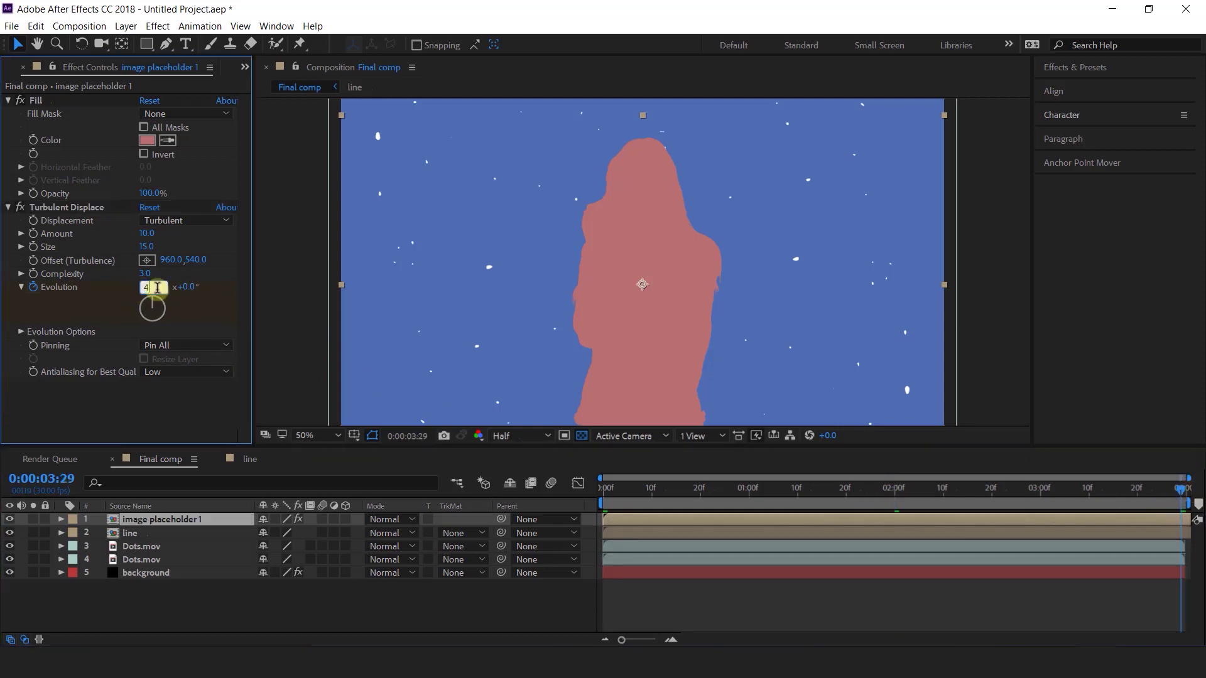
key(Return)
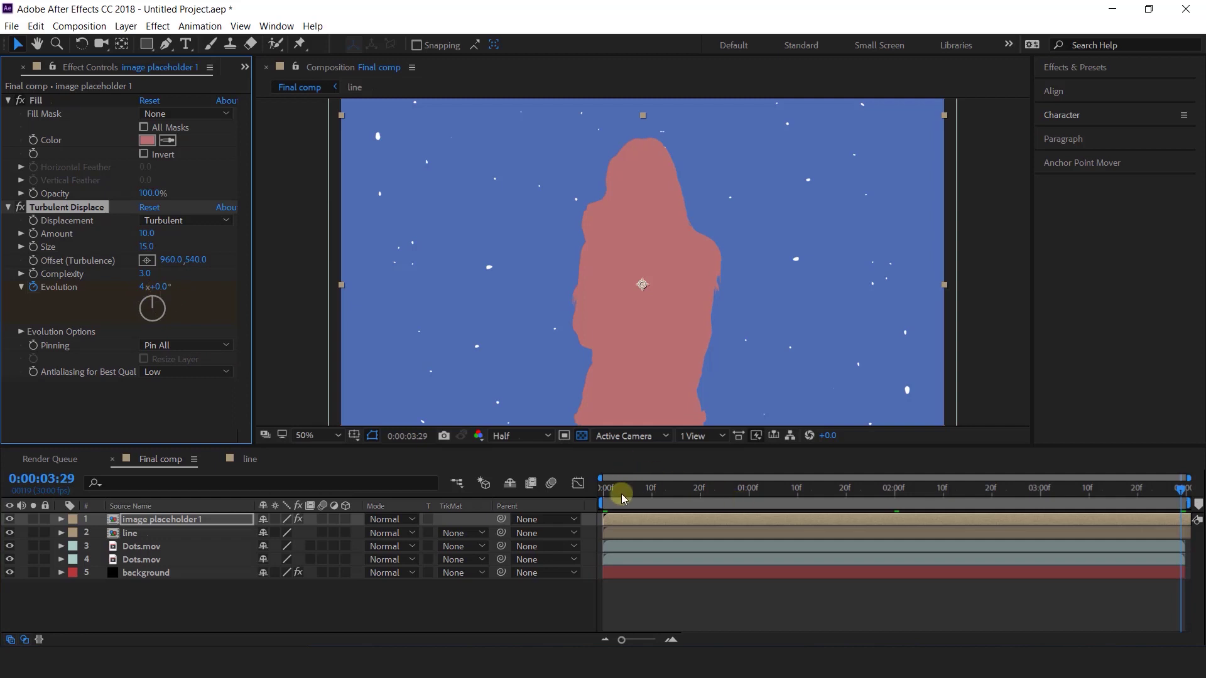
drag(622, 498, 867, 491)
Animate the silhouette layer rising with Position keyframes of 960, 780 at the first frame and 960, 584 at 0:00:01:00
click(184, 526)
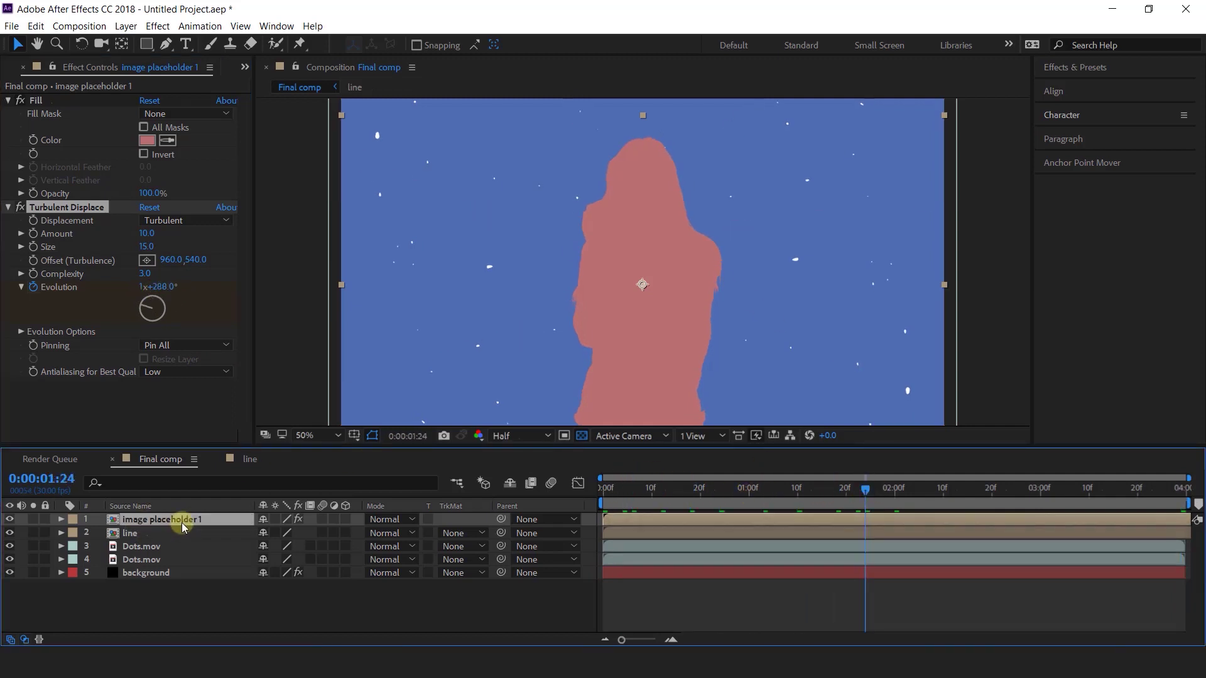
click(711, 277)
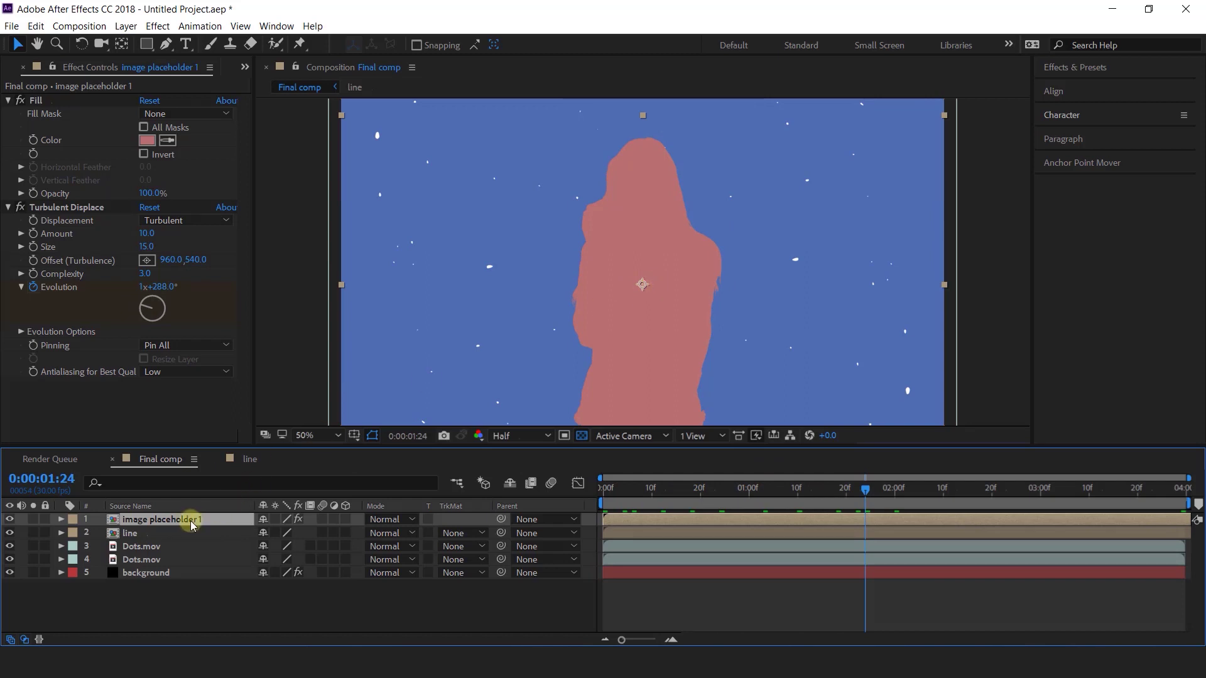
key(Home)
key(p)
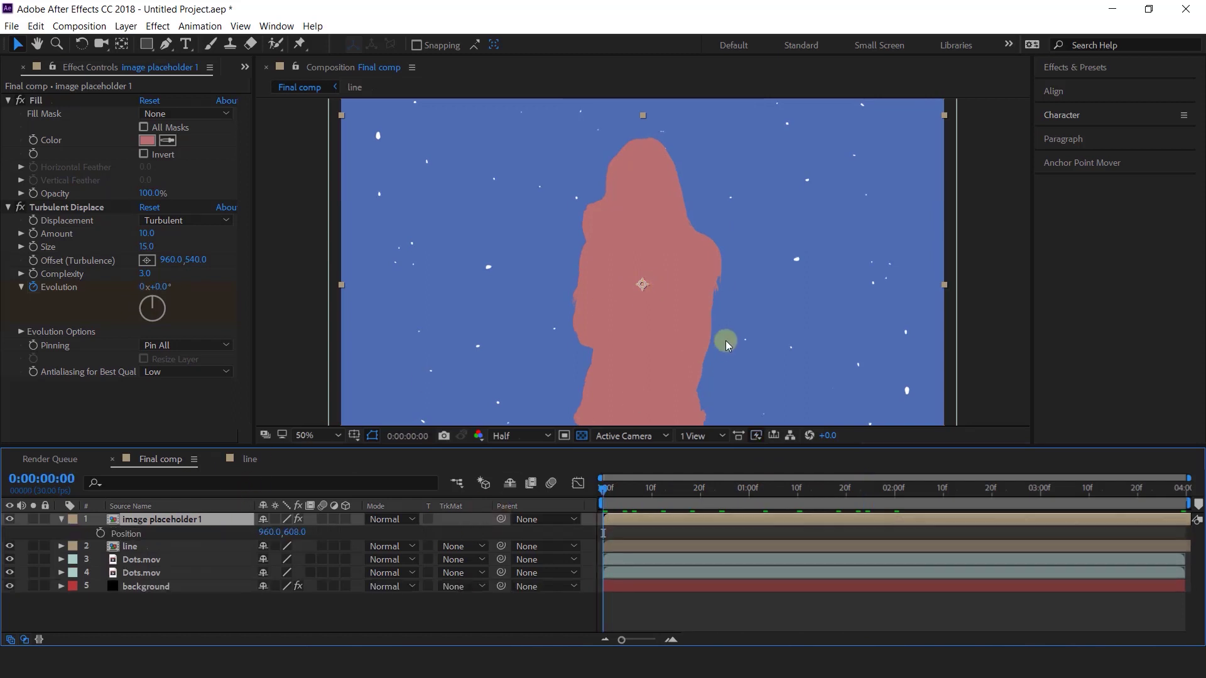
scroll(726, 341, down, 2)
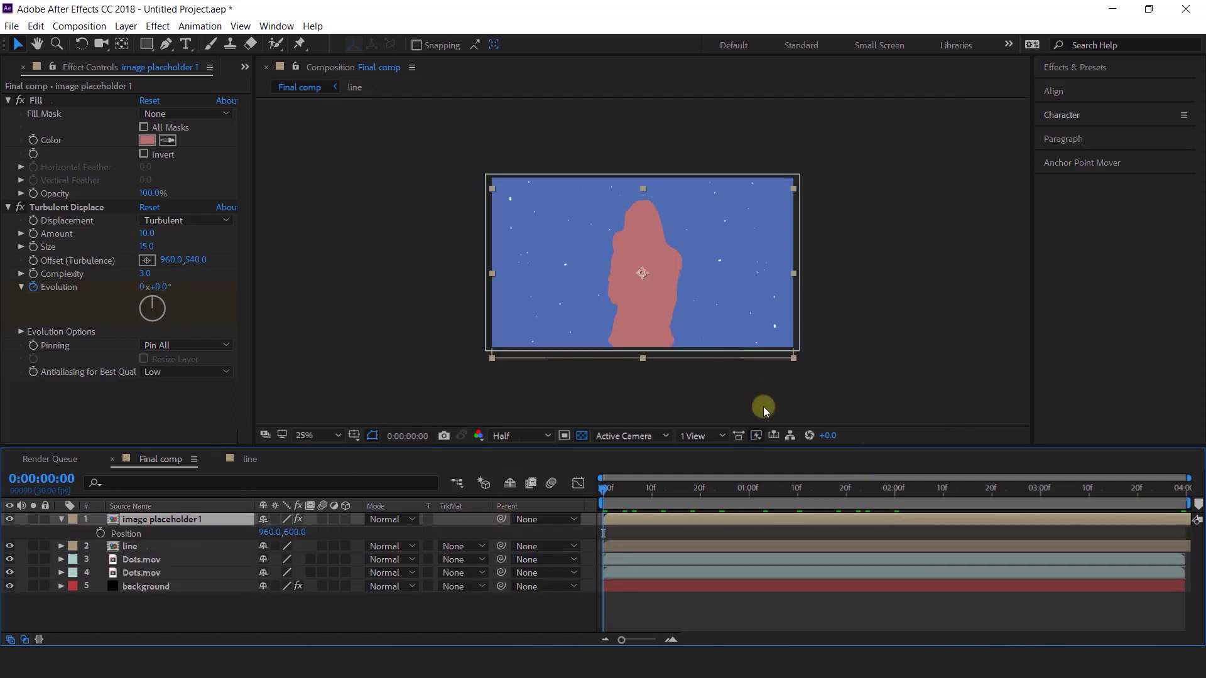
click(100, 533)
drag(679, 361, 717, 321)
drag(655, 487, 749, 493)
click(696, 345)
drag(696, 344, 697, 316)
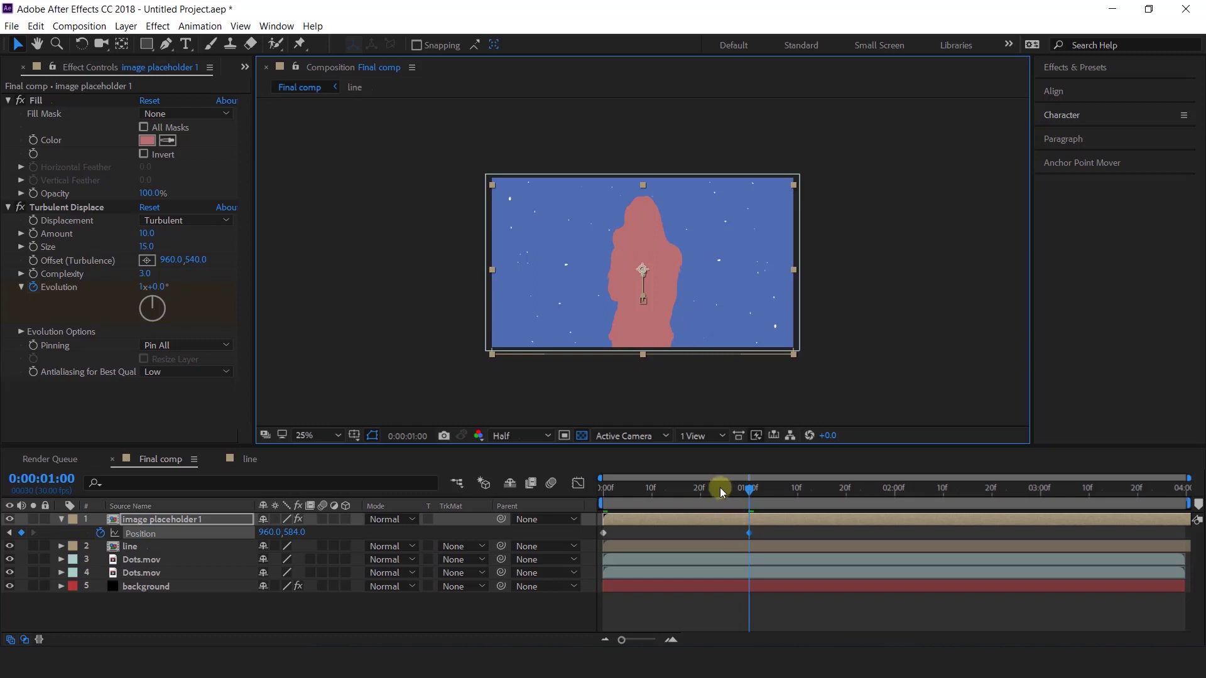
Preview the silhouette's rise and move its ending Position keyframe earlier, to about frame 19
key(Home)
key(space)
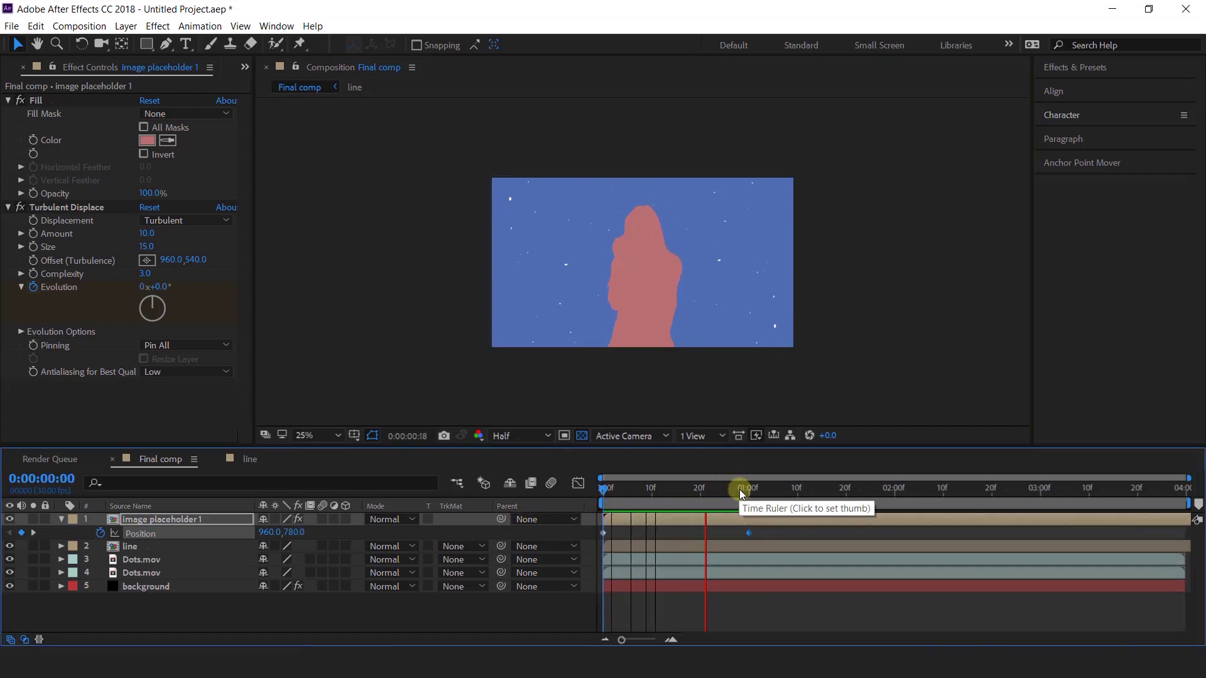
click(740, 489)
click(748, 534)
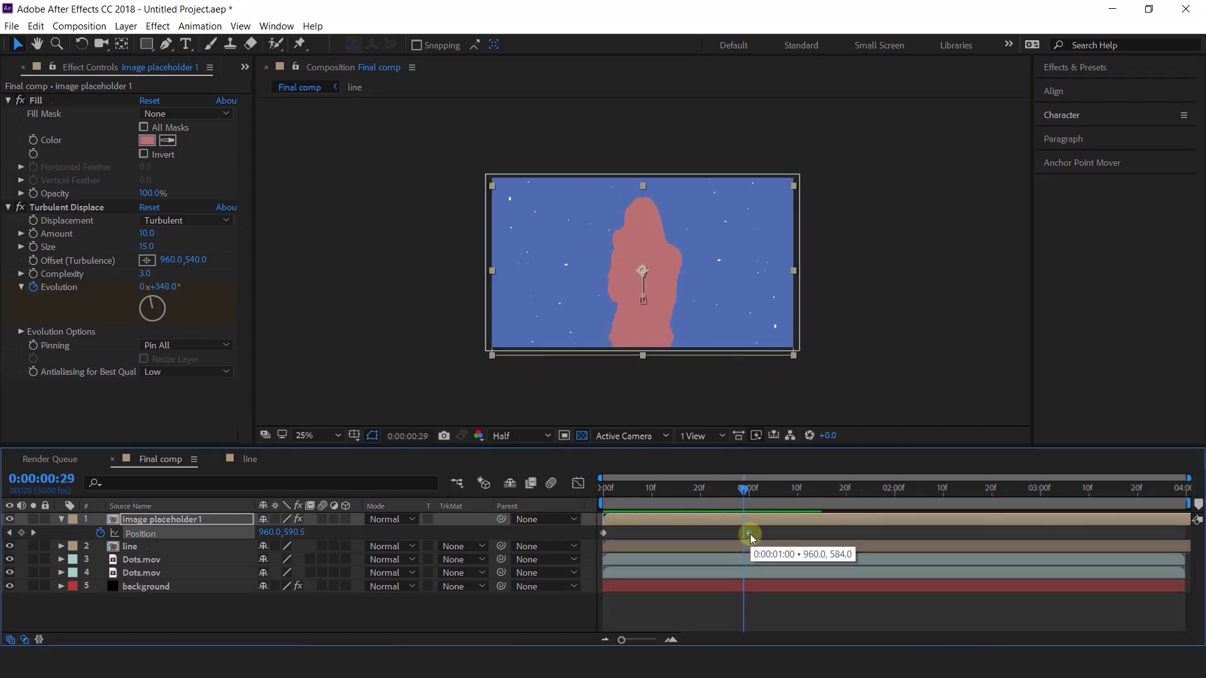
drag(749, 533, 694, 533)
mouse_move(689, 492)
mouse_down()
mouse_move(582, 501)
mouse_move(681, 492)
mouse_up()
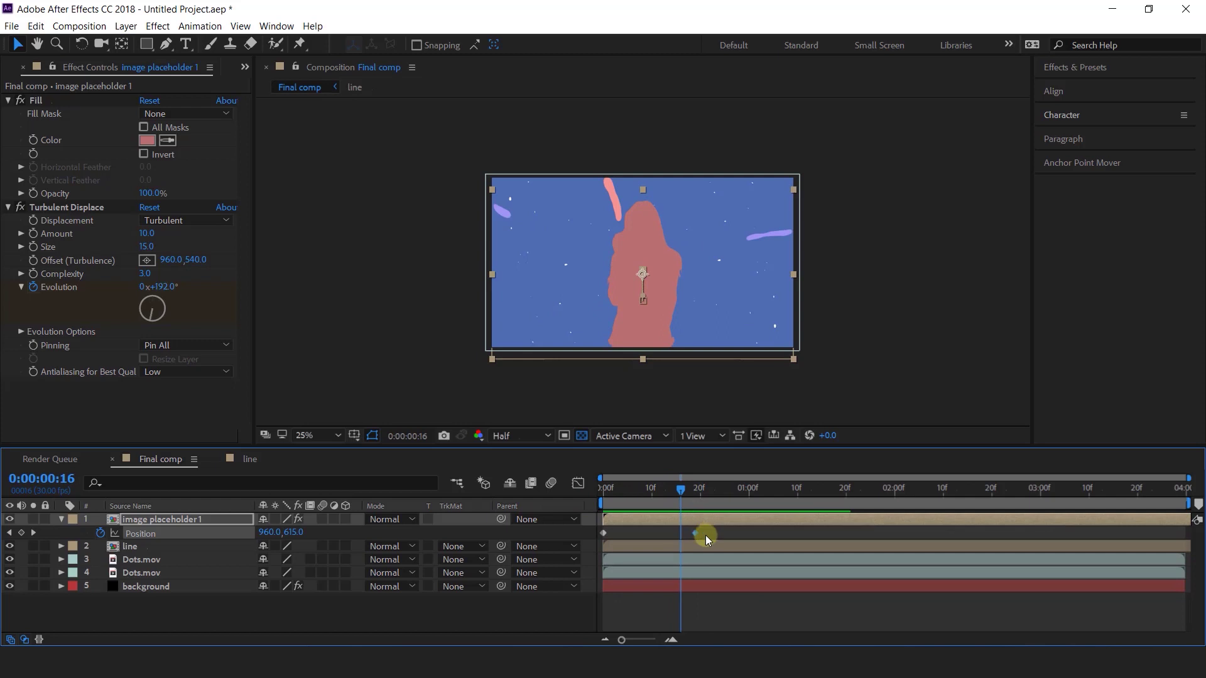
Apply Easy Ease In to the silhouette's ending Position keyframe and preview its rise from the first frame
right_click(695, 534)
mouse_move(729, 526)
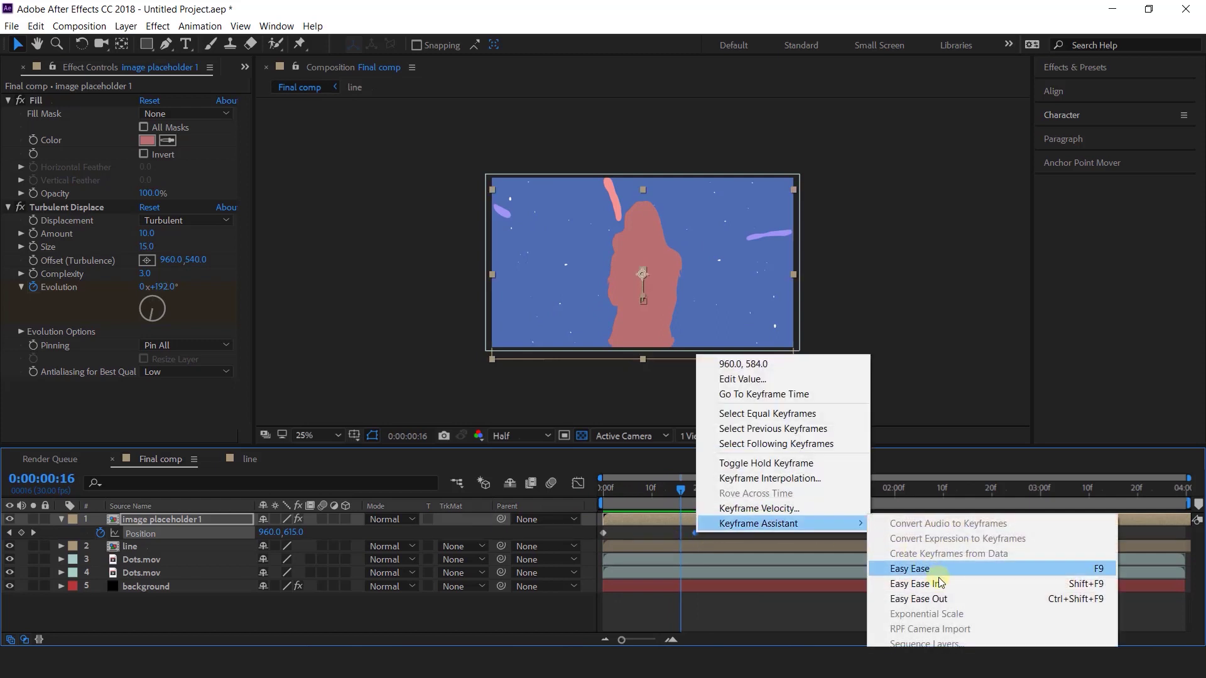
click(874, 570)
drag(685, 489, 563, 502)
key(space)
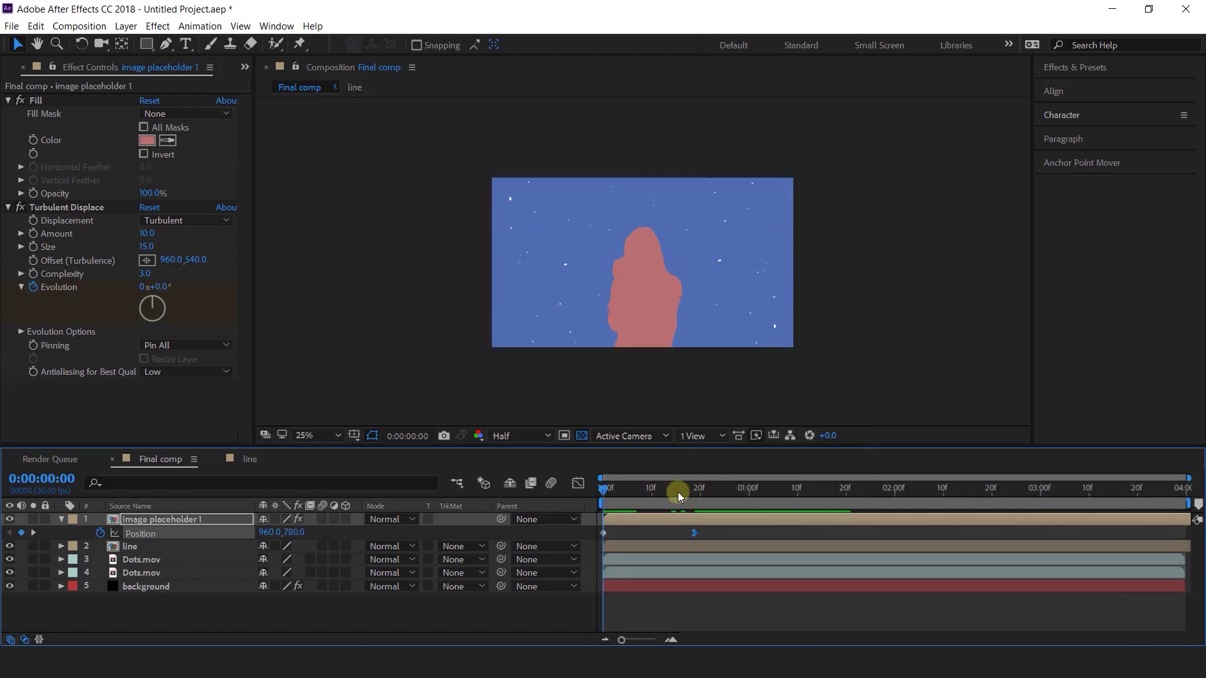
click(676, 492)
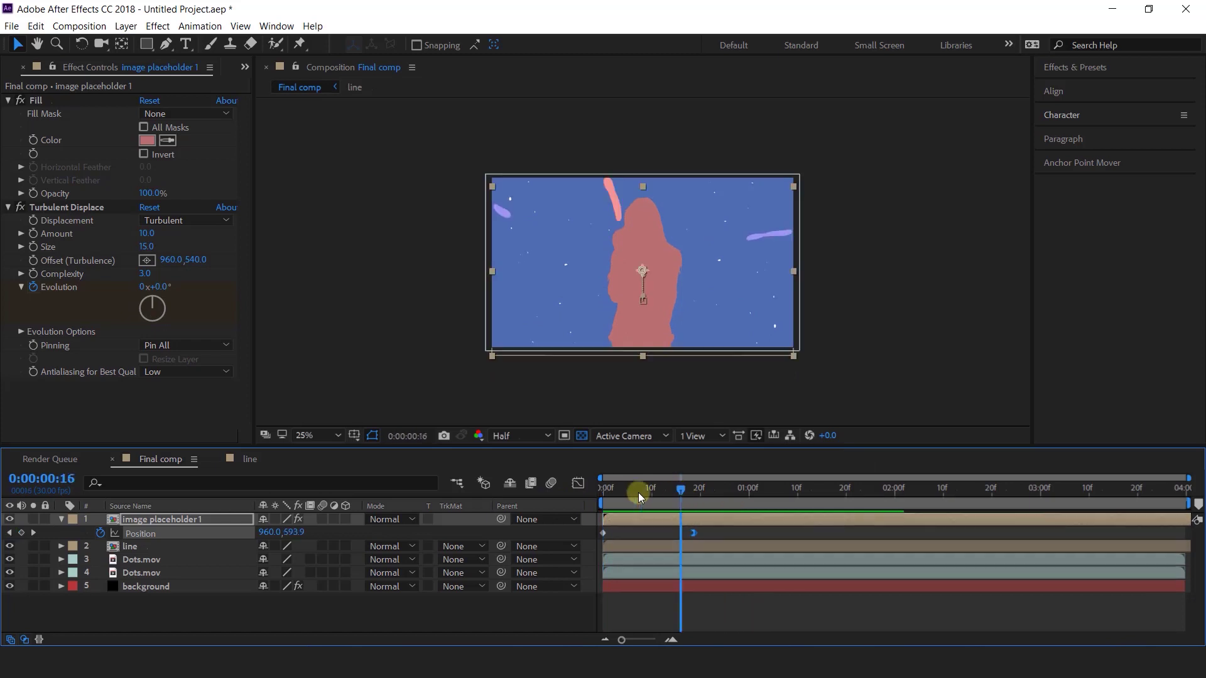
Duplicate the image placeholder 1 layer and remove the Fill and Turbulent Displace effects from the upper copy
key(p)
click(178, 524)
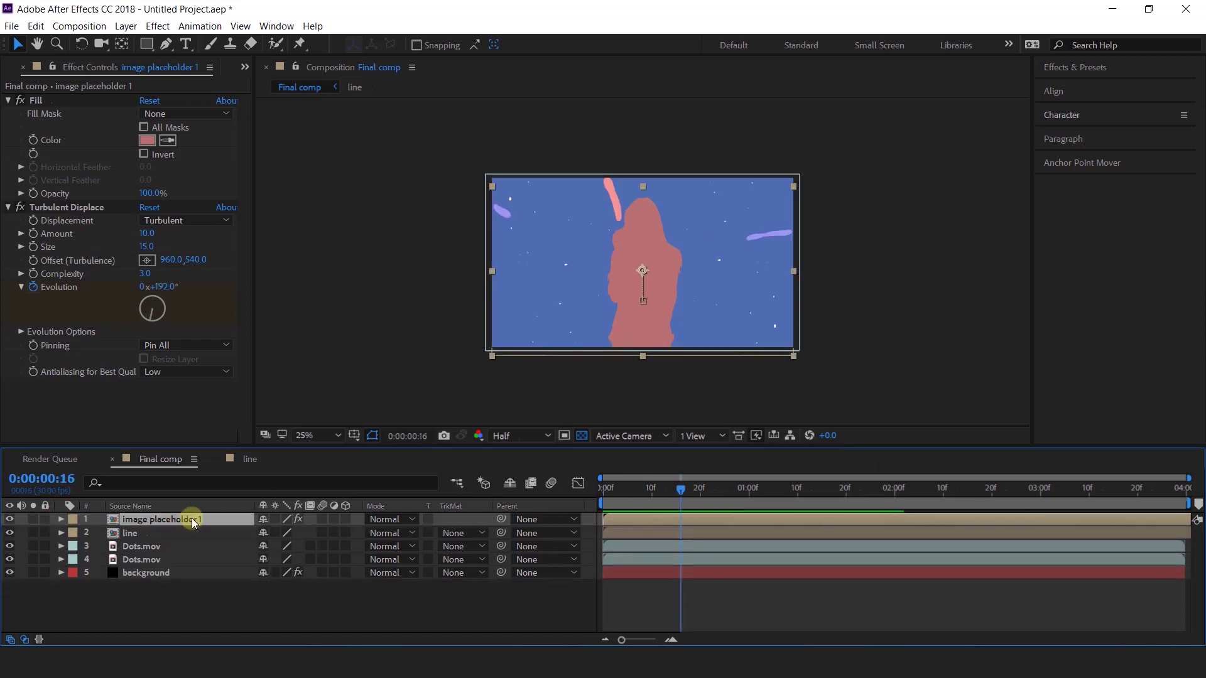
key(ctrl+d)
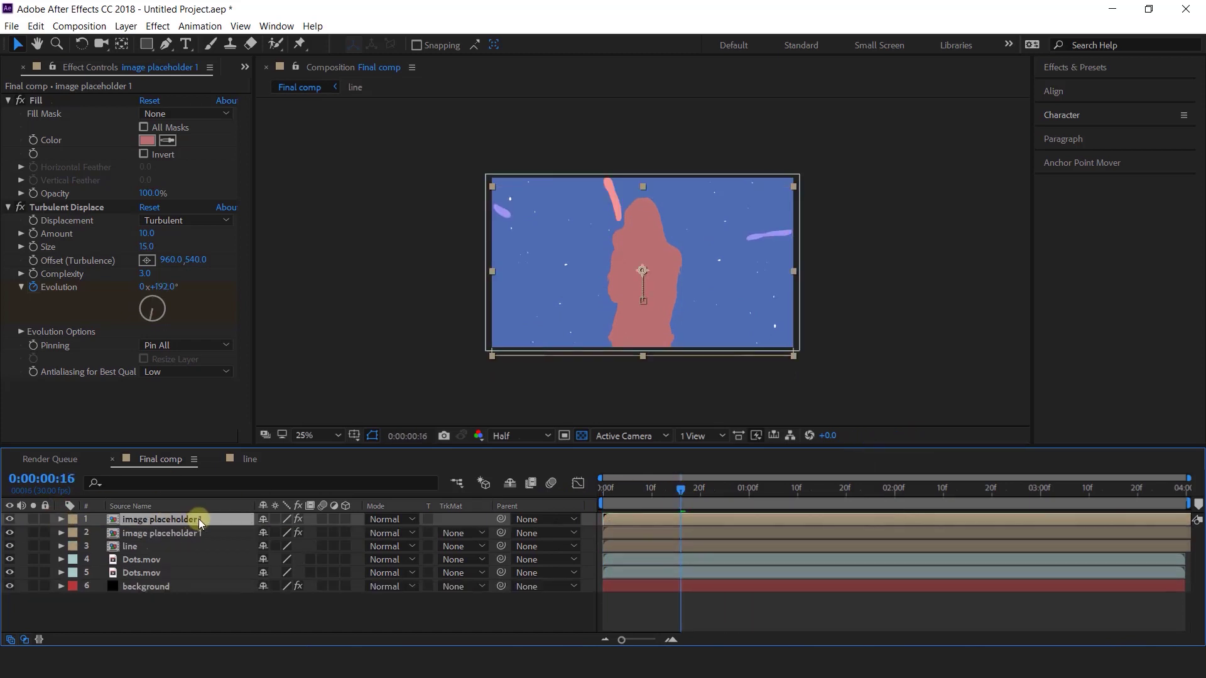
click(36, 99)
key(Delete)
click(72, 106)
key(Delete)
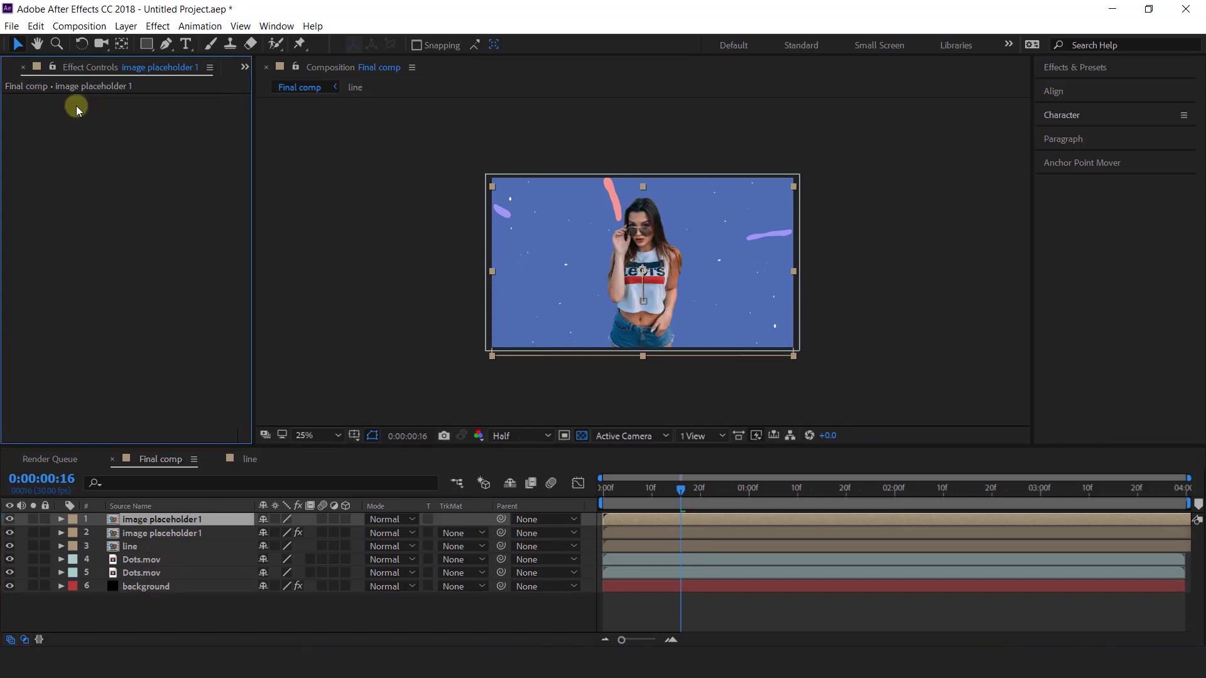
Apply a Tint effect to the upper image placeholder 1 layer to turn the photo black and white
scroll(628, 276, up, 2)
key(ctrl+space)
text(tint)
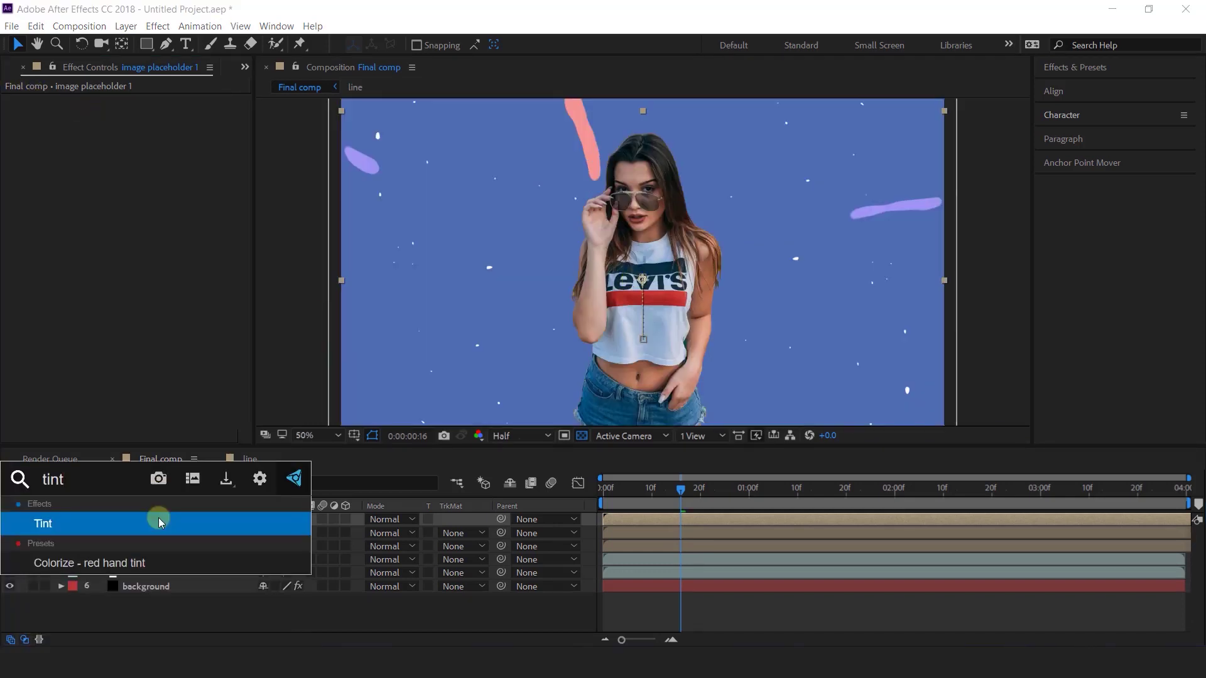
click(159, 519)
Apply Levels to the upper image placeholder 1 layer with Gamma about 1.38 and compare the photo with and without it
key(ctrl+space)
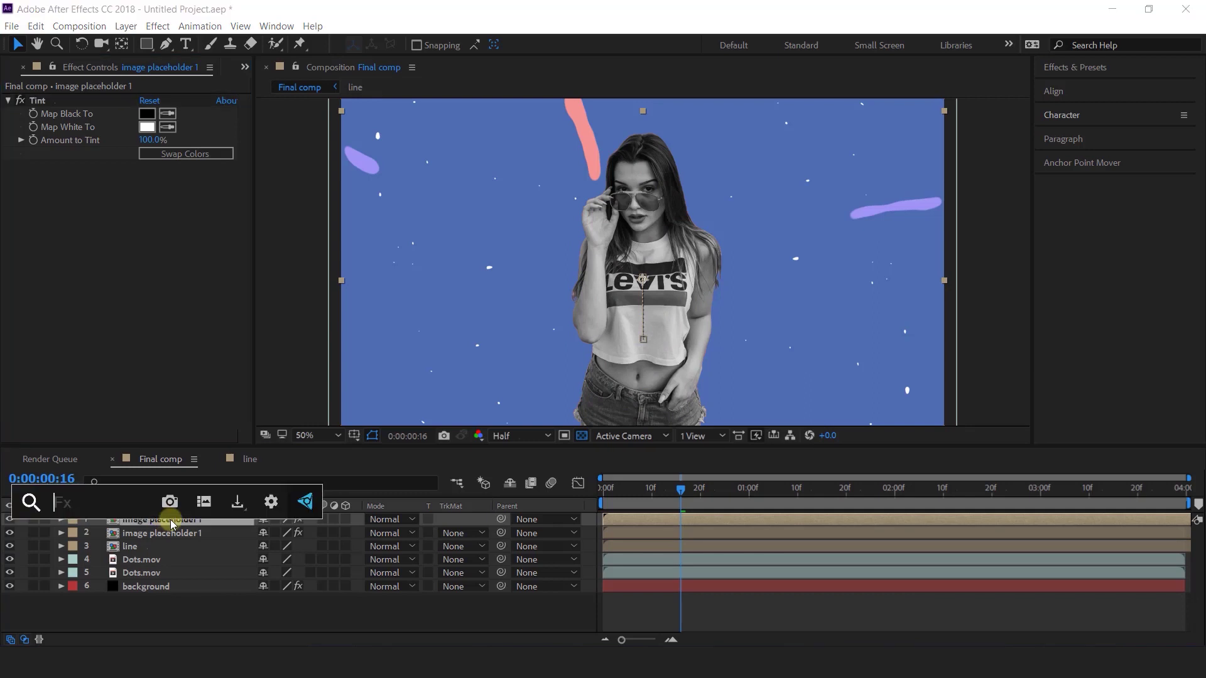
text(level)
click(171, 519)
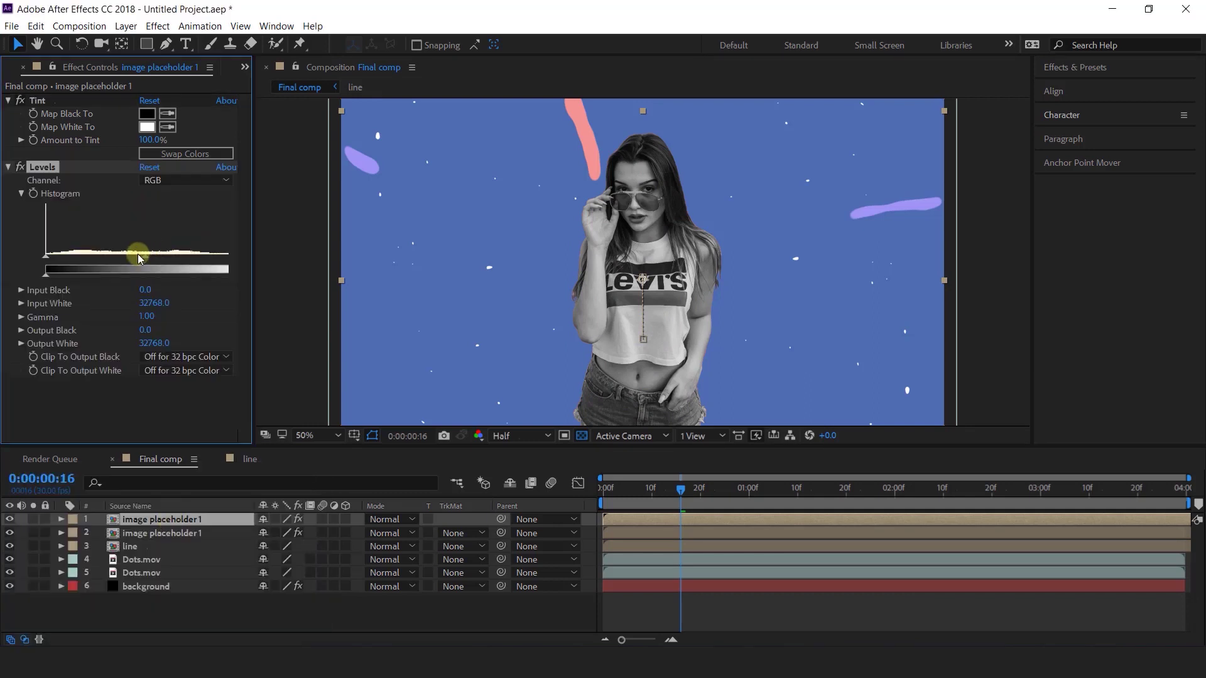
drag(138, 257, 123, 259)
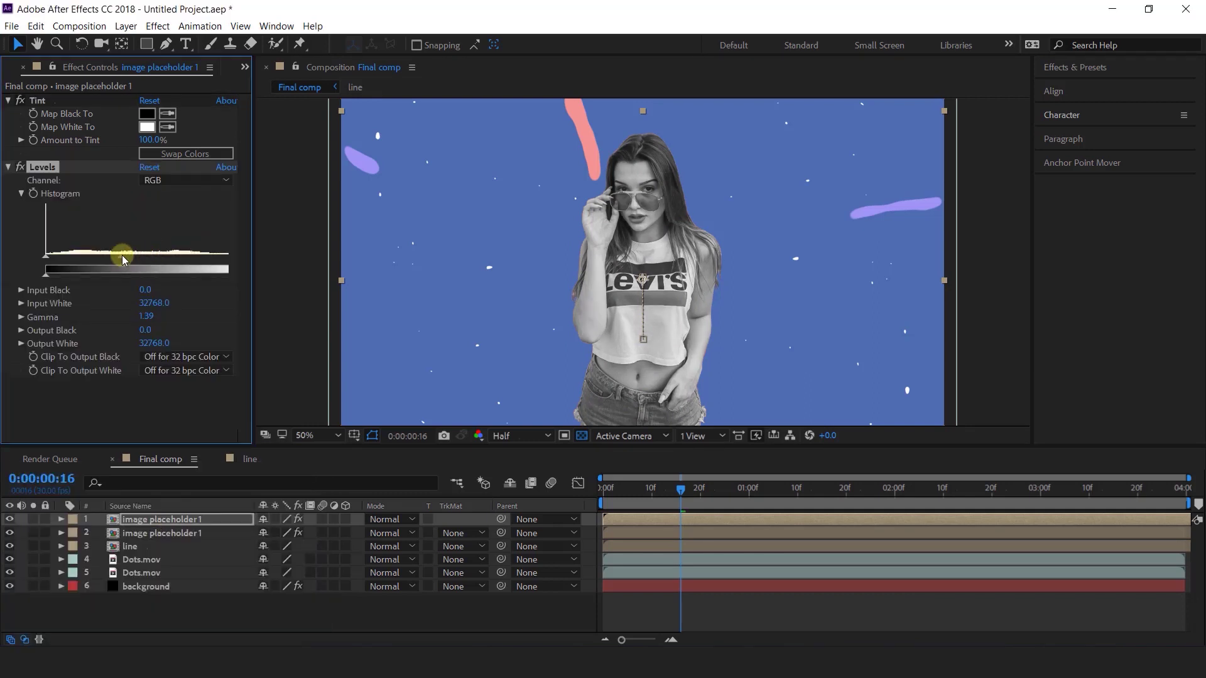
click(19, 168)
click(19, 169)
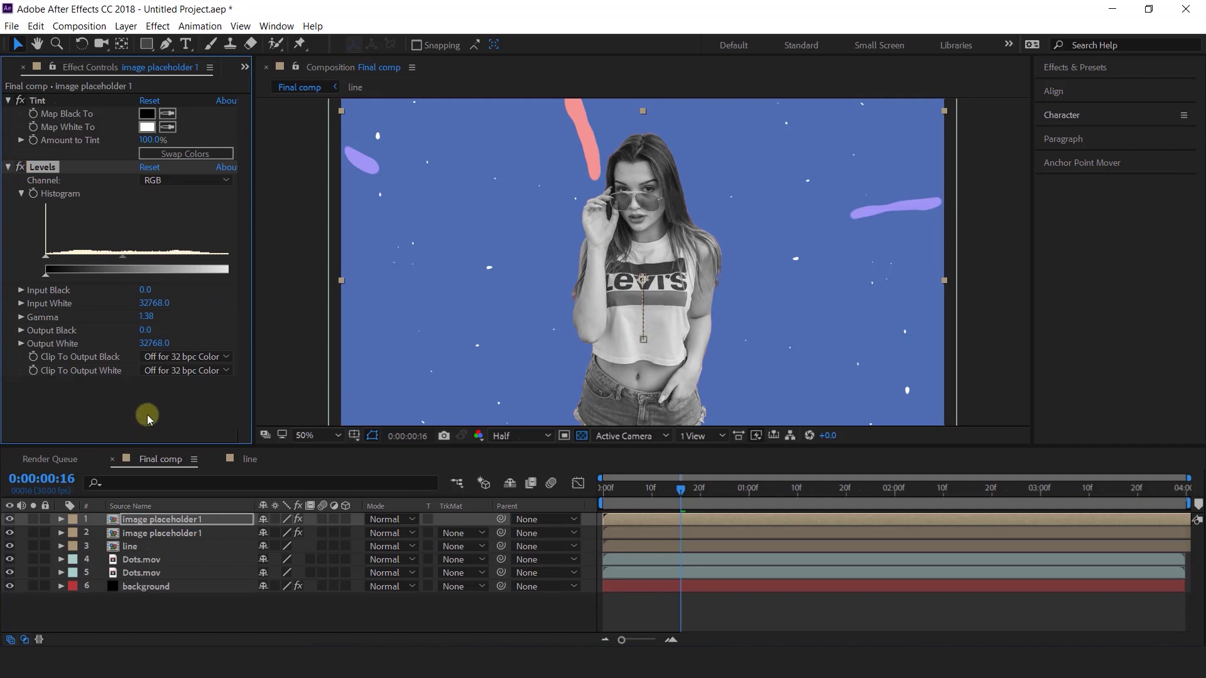
Apply Roughen Edges to the upper image placeholder 1 layer with Border 15 and Scale 400, and inspect the photo's edges
click(167, 519)
key(ctrl+space)
text(rou)
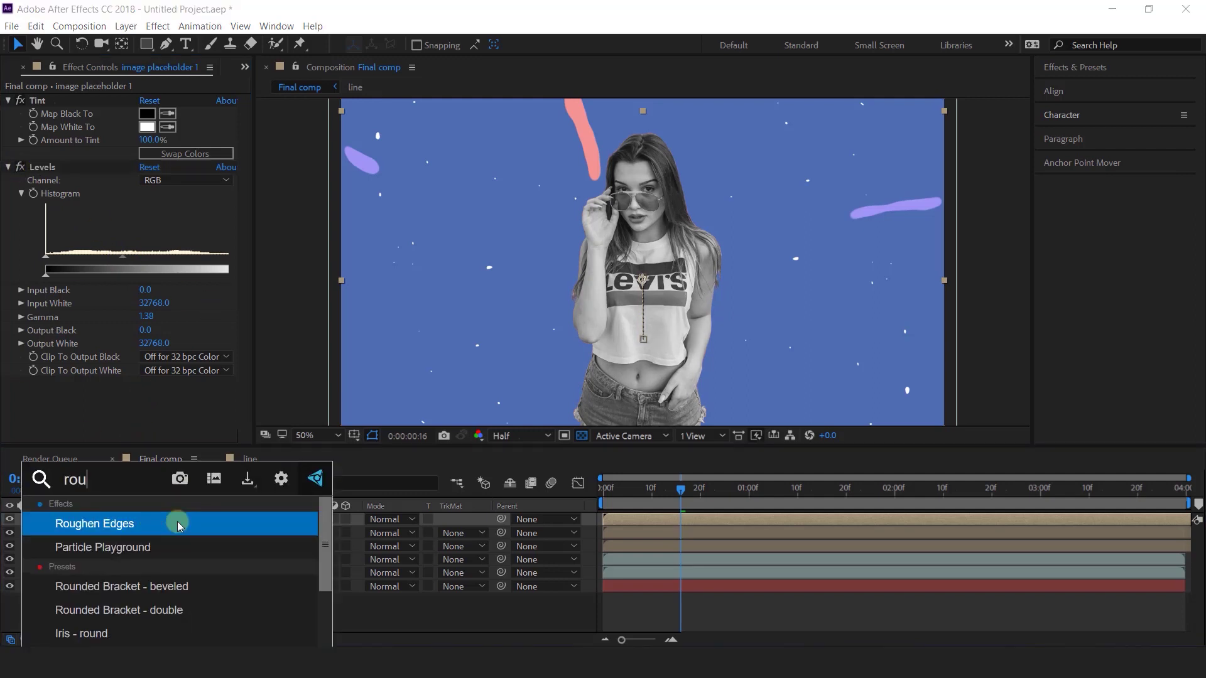
click(179, 525)
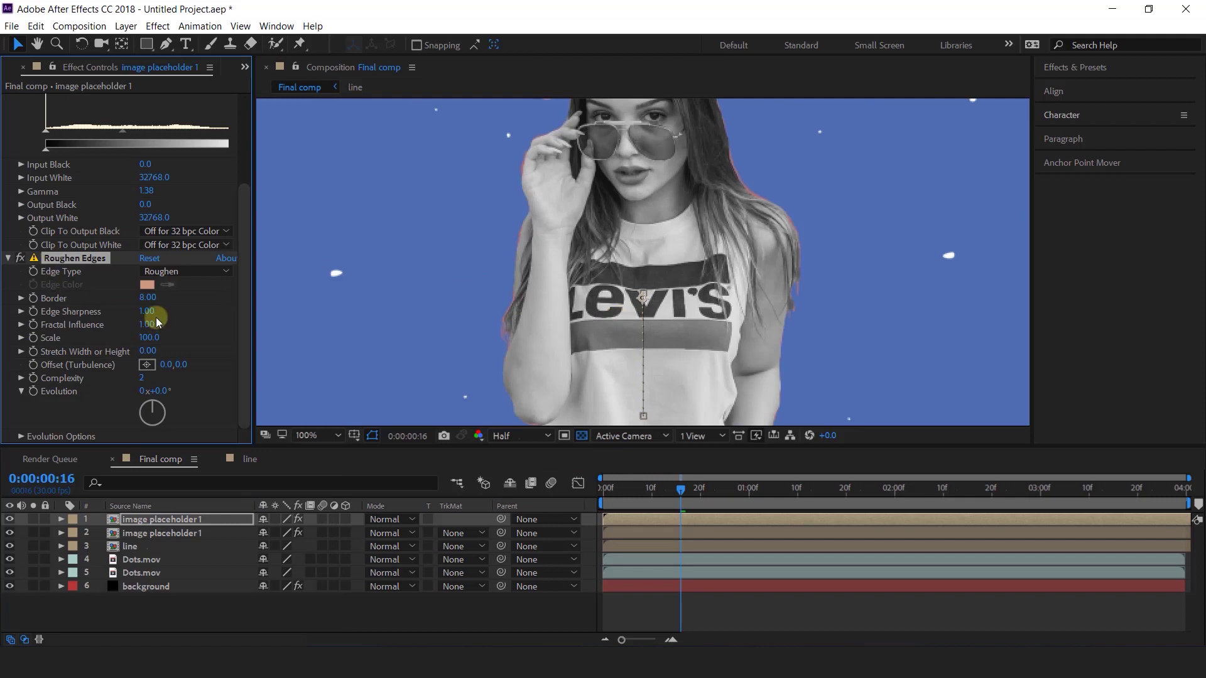
click(148, 298)
text(15)
key(Return)
click(151, 338)
text(400)
key(Return)
scroll(730, 308, down, 1)
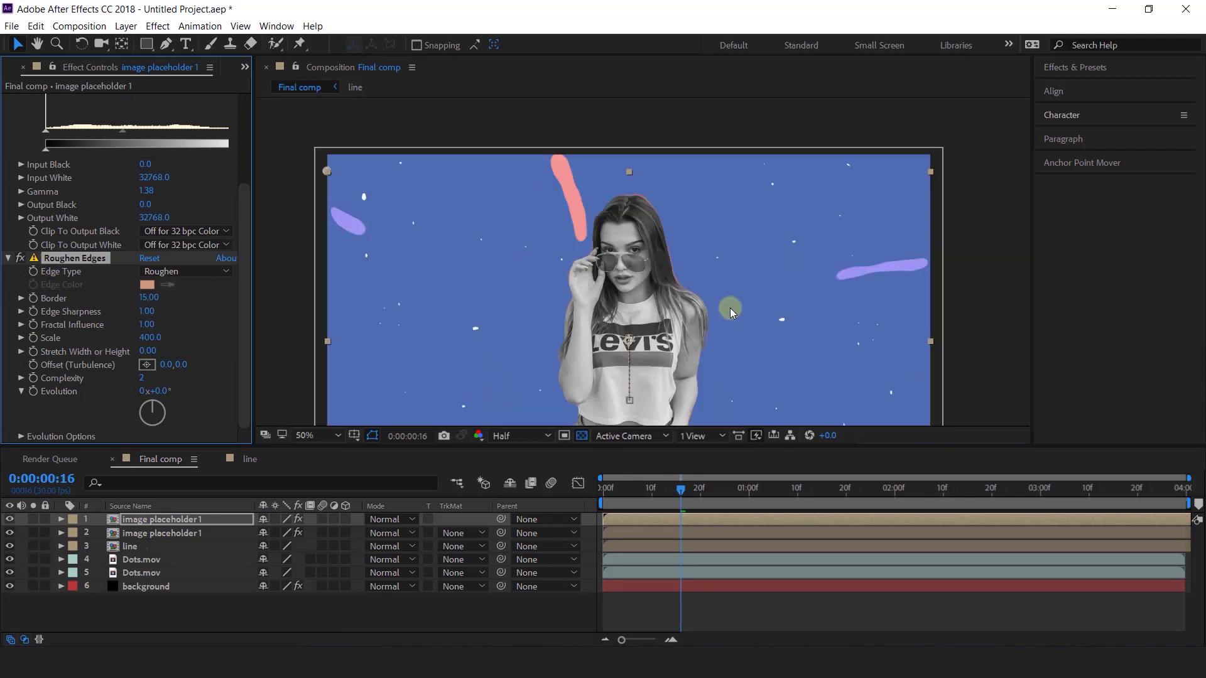
drag(692, 387, 705, 317)
scroll(703, 331, up, 1)
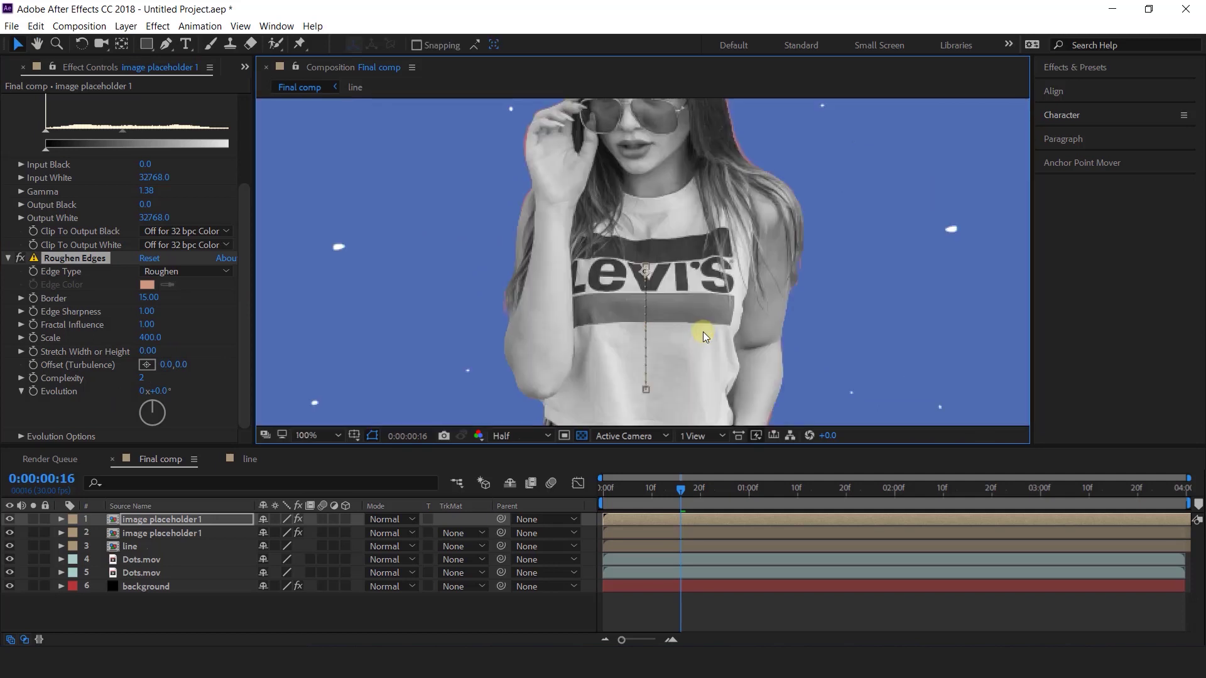
scroll(703, 332, down, 1)
Add the expression wiggle(1,10) to the Anchor Point of the upper image placeholder 1 layer and preview the motion
click(178, 520)
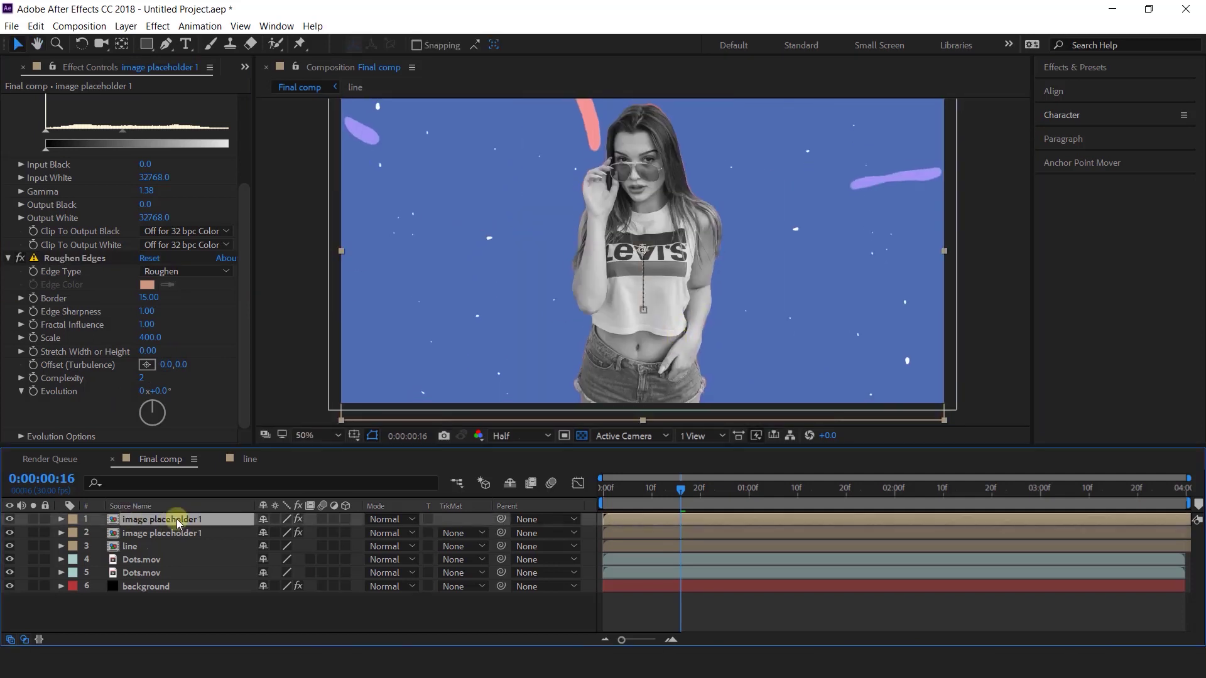
click(61, 521)
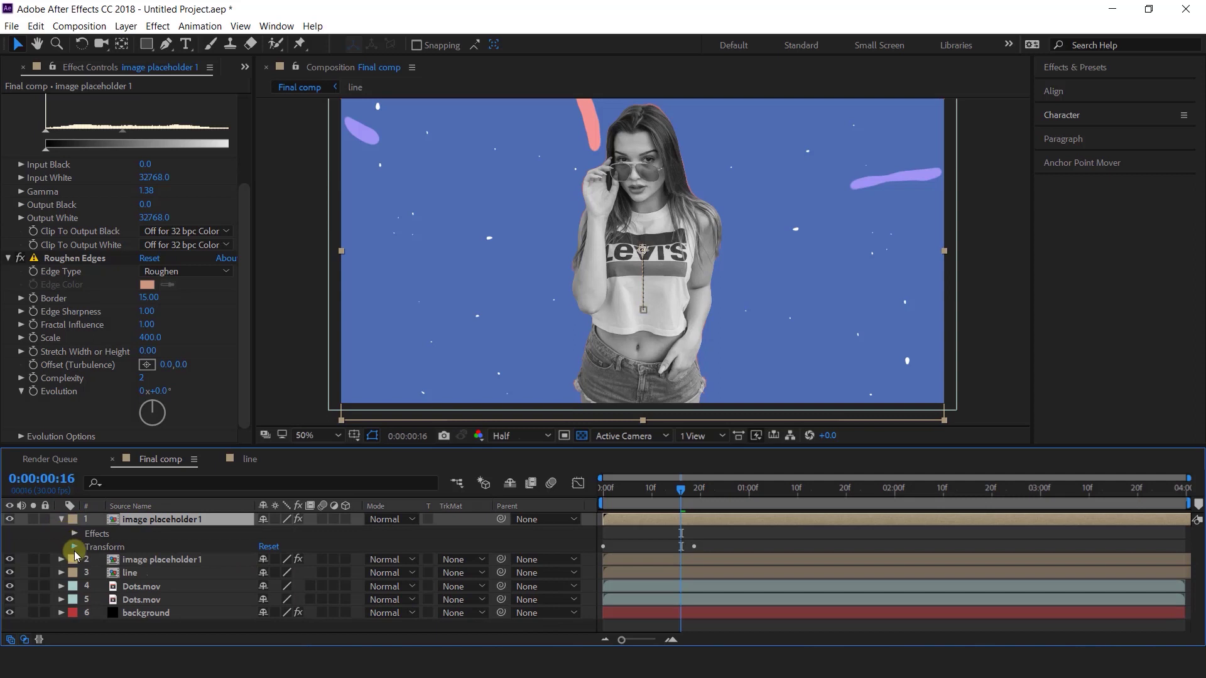
click(74, 547)
click(125, 561)
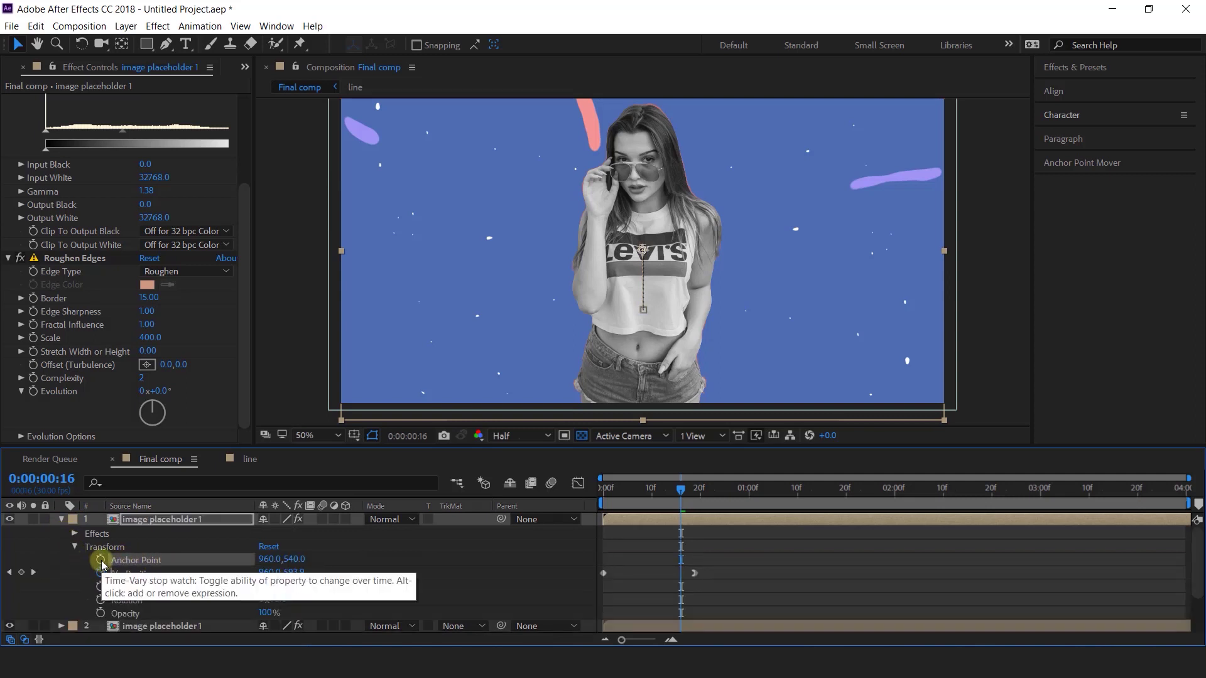
alt+click(102, 560)
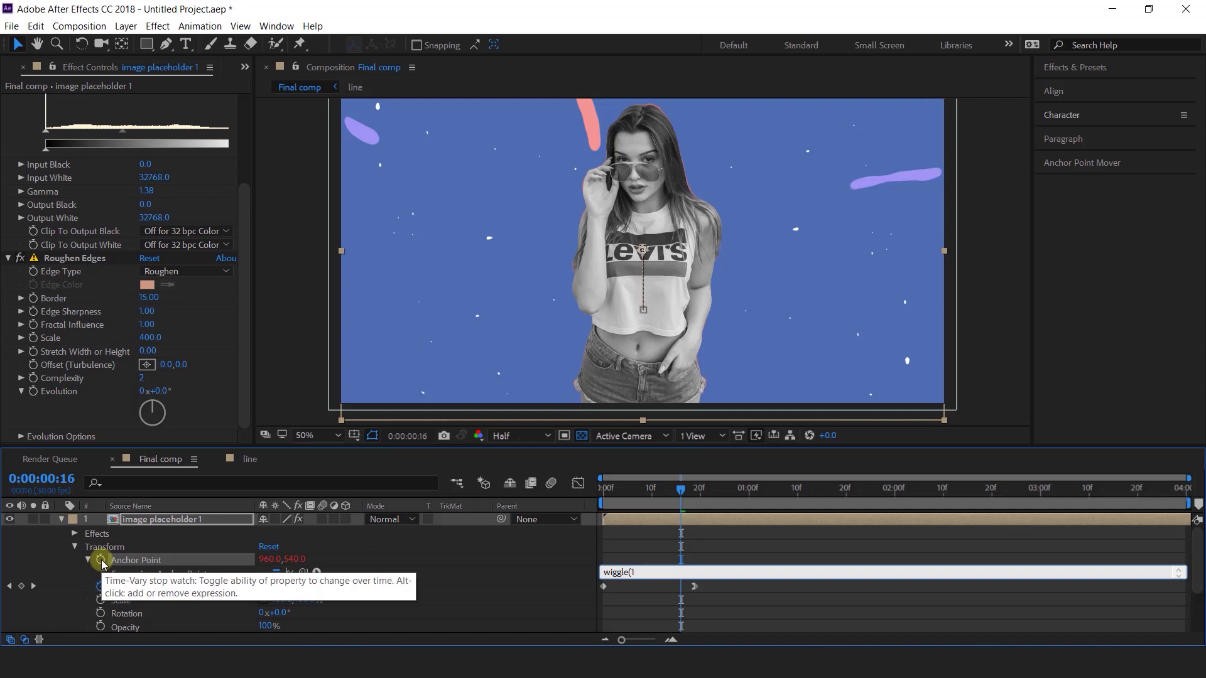
click(640, 598)
key(space)
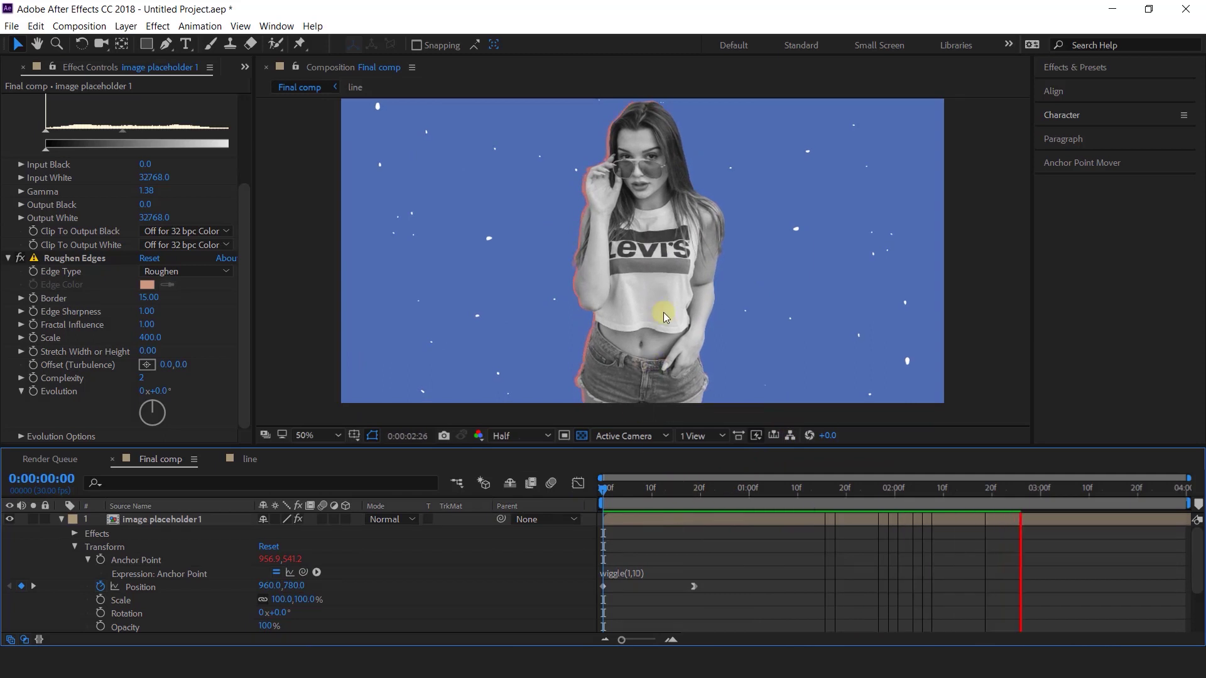
click(621, 495)
drag(620, 497, 652, 495)
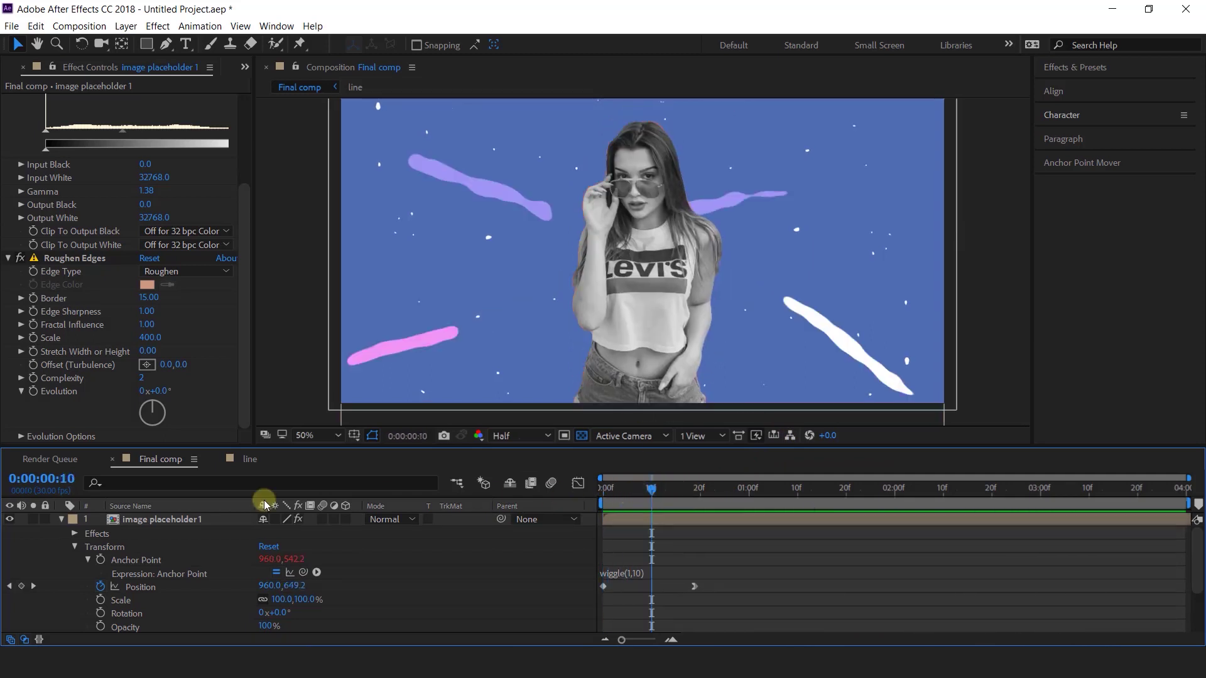
click(62, 520)
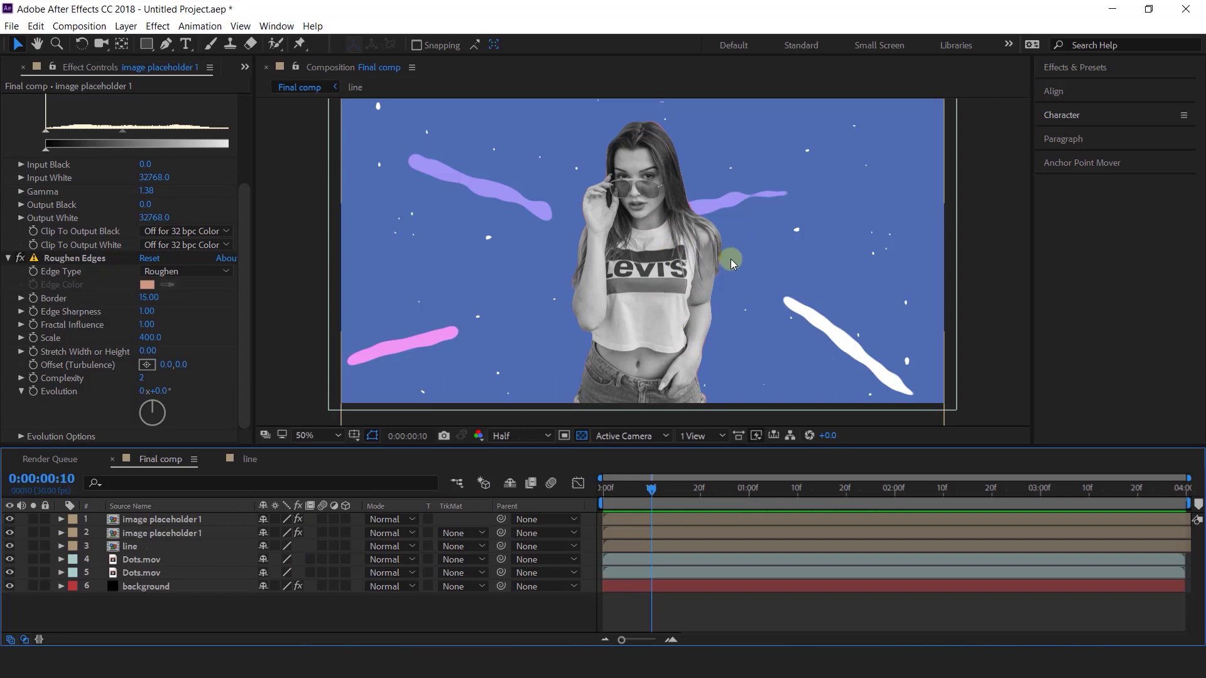
Add circle.mov as the top layer of Final comp and shift it slightly over the woman's torso
scroll(71, 68, up, 1)
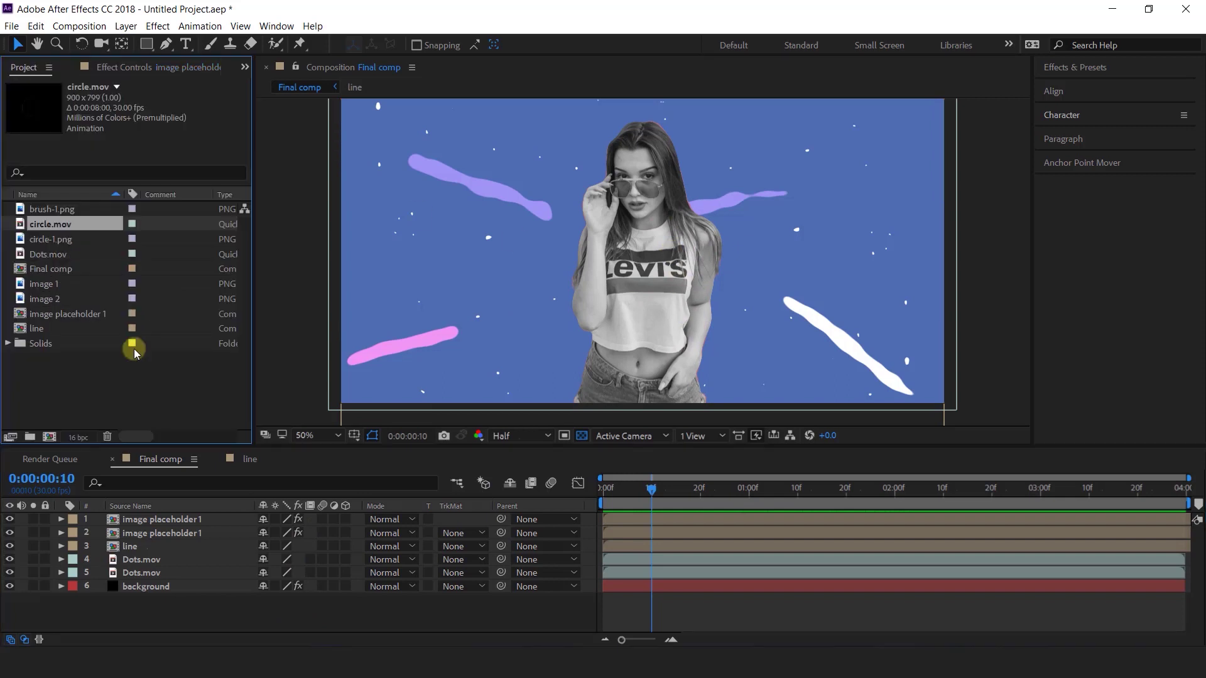
drag(156, 368, 178, 520)
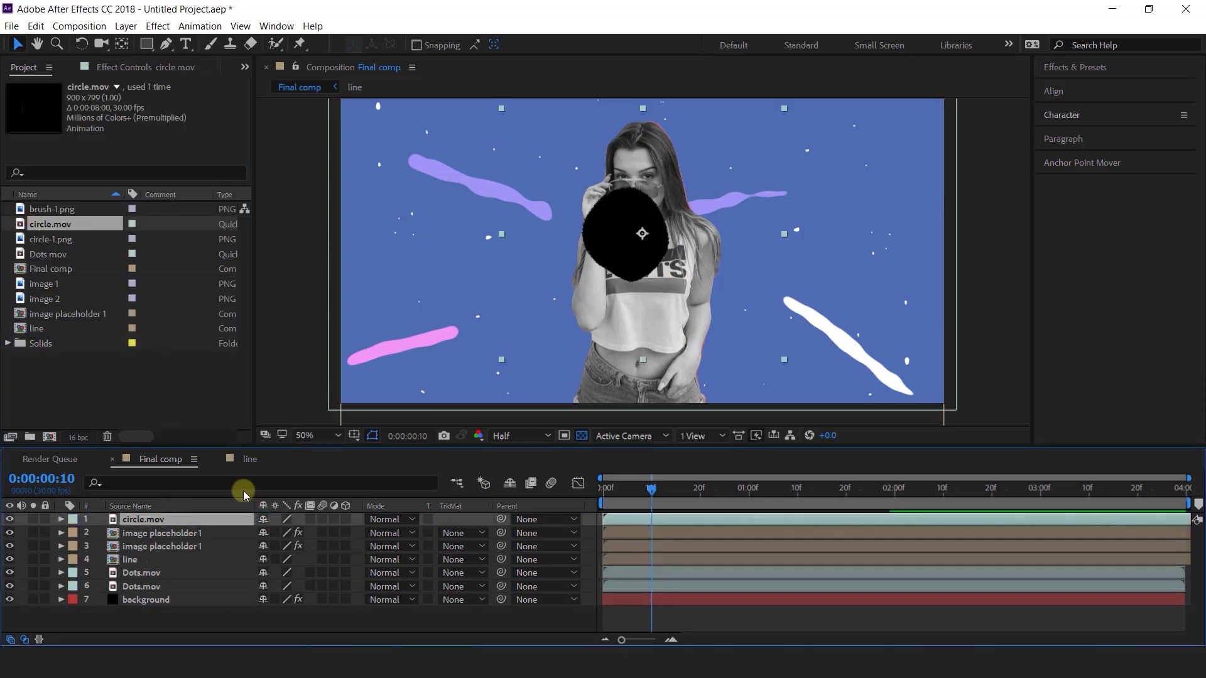
click(640, 240)
drag(642, 238, 677, 244)
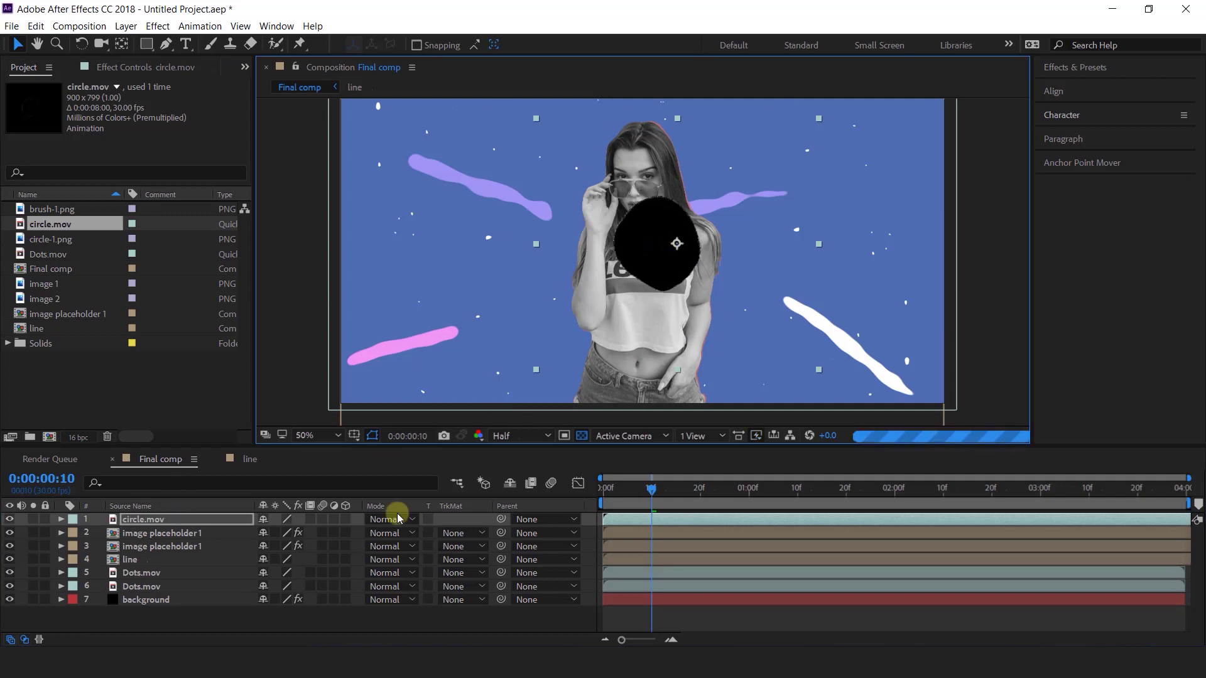
Apply a Fill effect to the circle.mov layer and set its color to a pale beige-orange
click(144, 521)
key(ctrl+space)
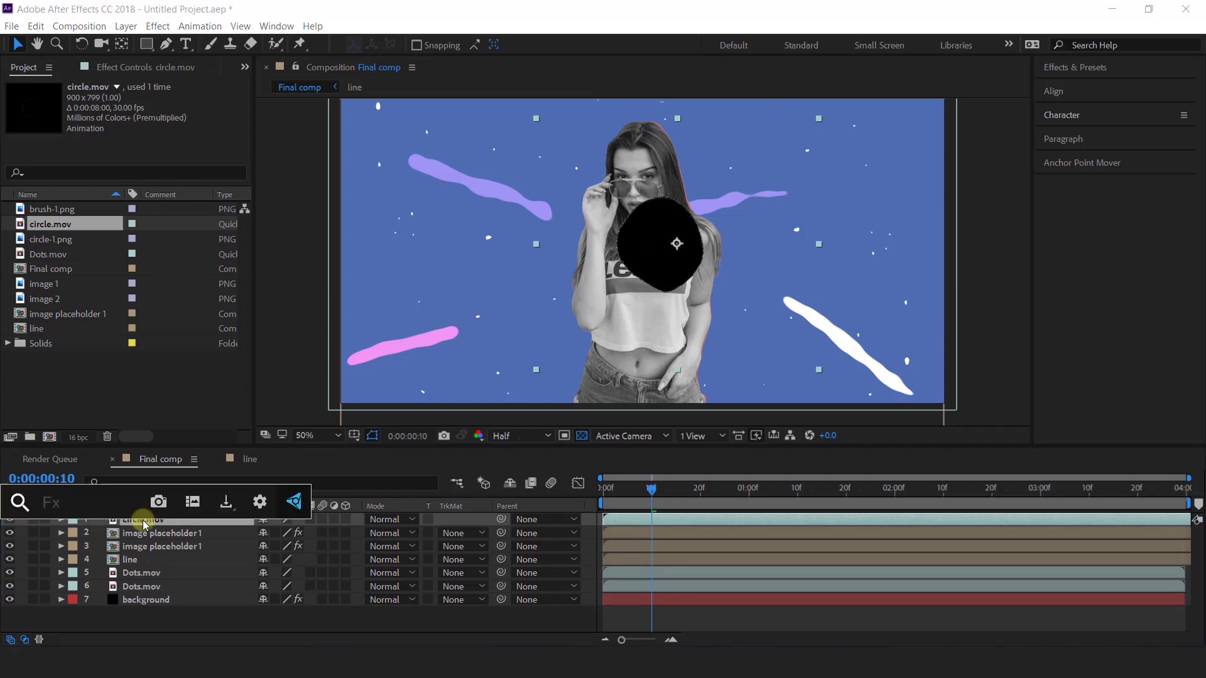
text(fill)
key(Return)
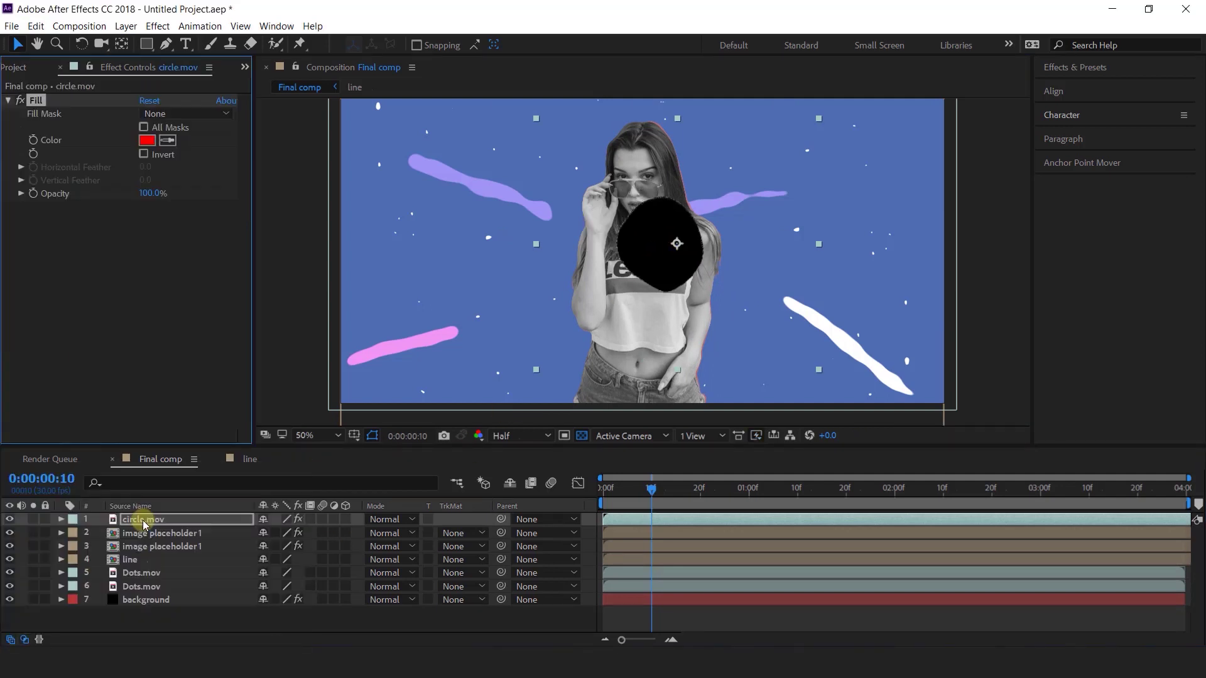
click(147, 141)
click(302, 343)
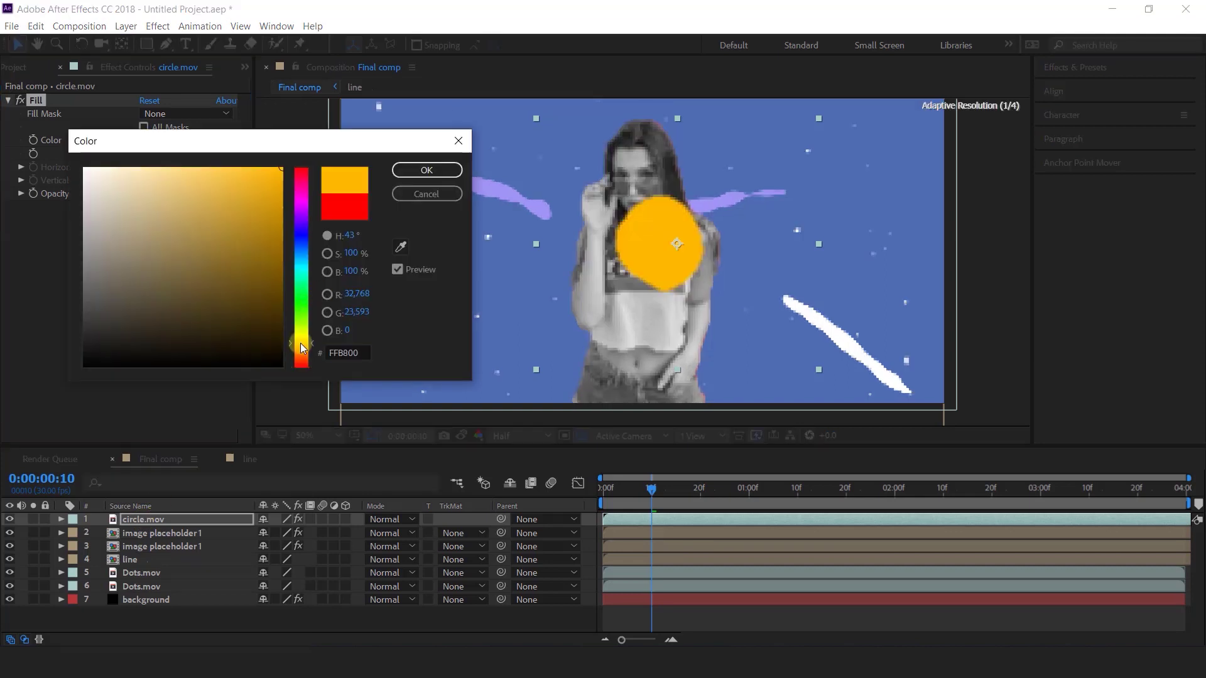
click(137, 196)
click(303, 349)
key(Return)
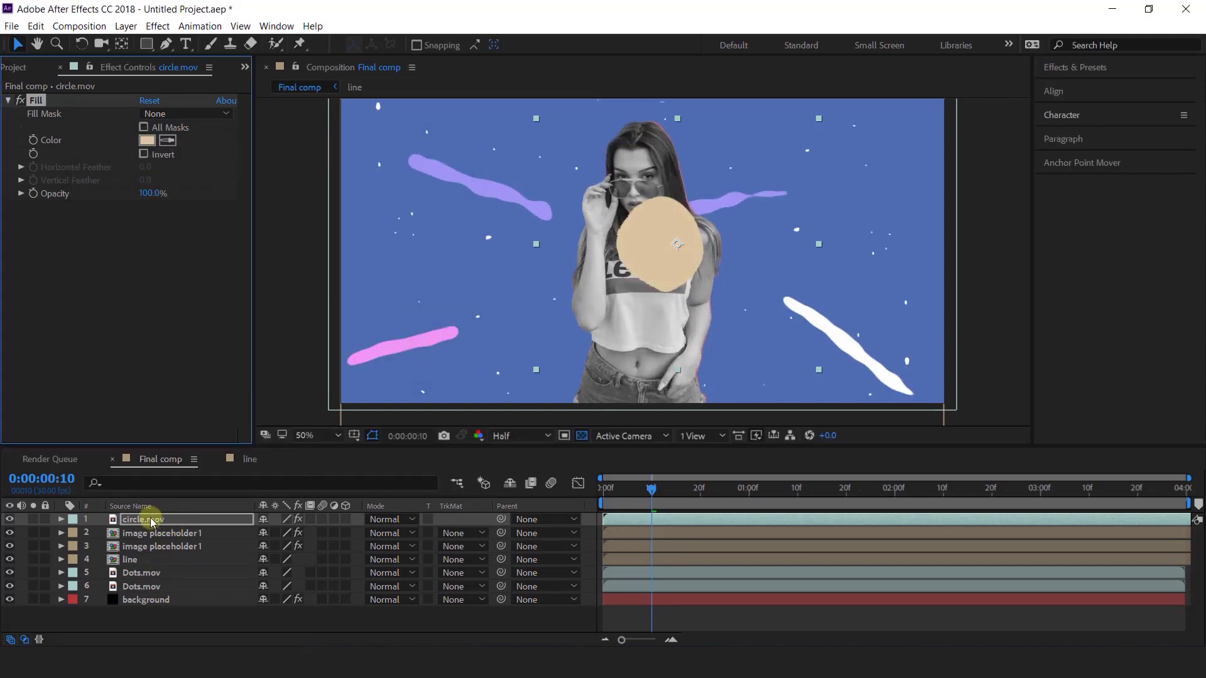
Move circle.mov below both image placeholder 1 layers, scale it to about 71.6% and place it beside the woman at about 1298, 564
click(151, 520)
drag(148, 522, 150, 553)
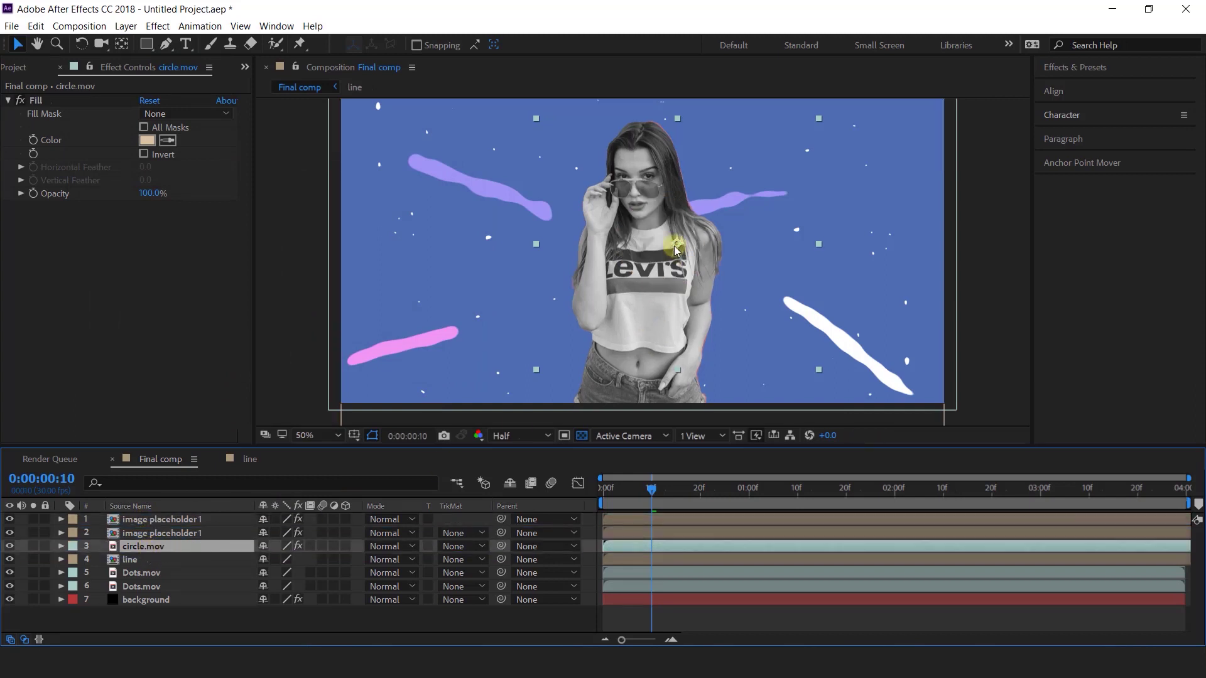
drag(726, 244, 767, 248)
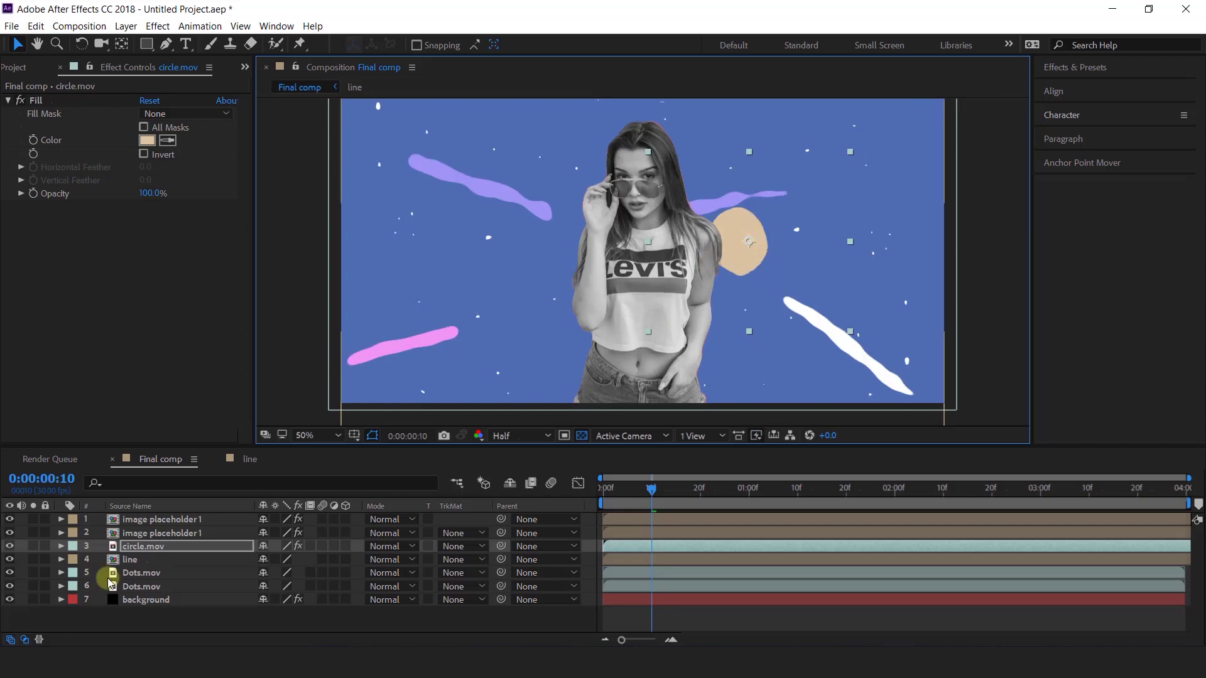
Set starting Position and Scale keyframes for the circle.mov layer at the first frame
click(162, 546)
click(604, 497)
key(p)
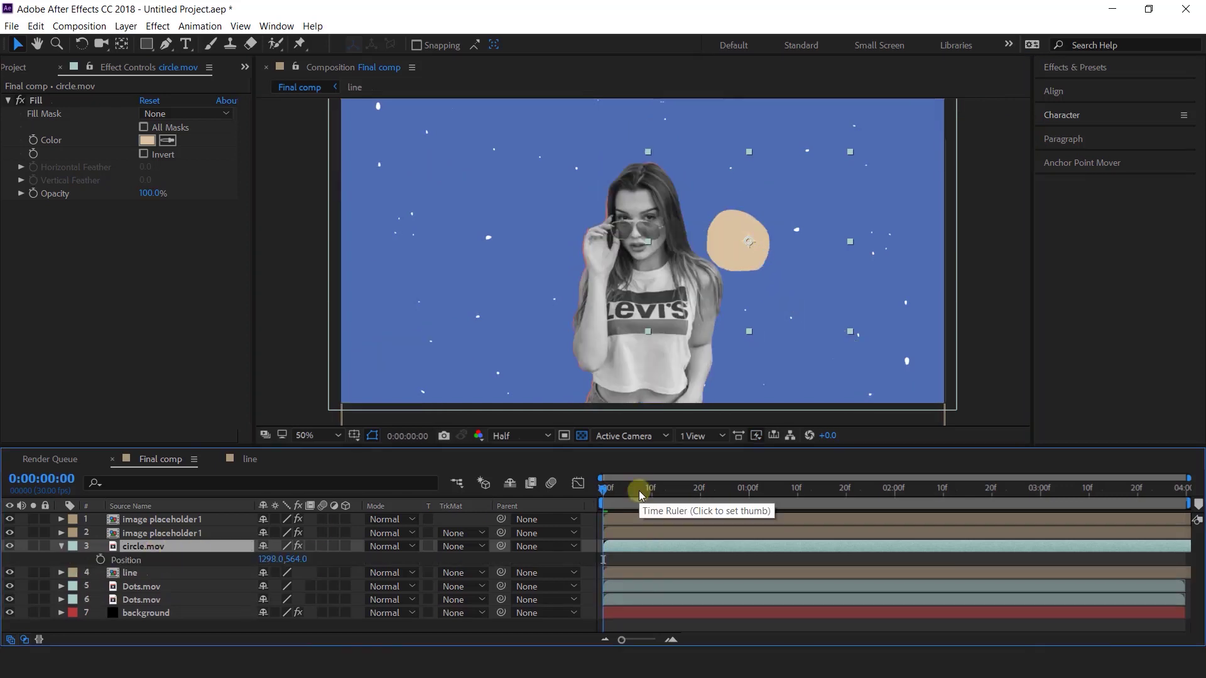
key(shift+s)
drag(602, 488, 553, 488)
click(100, 573)
click(99, 560)
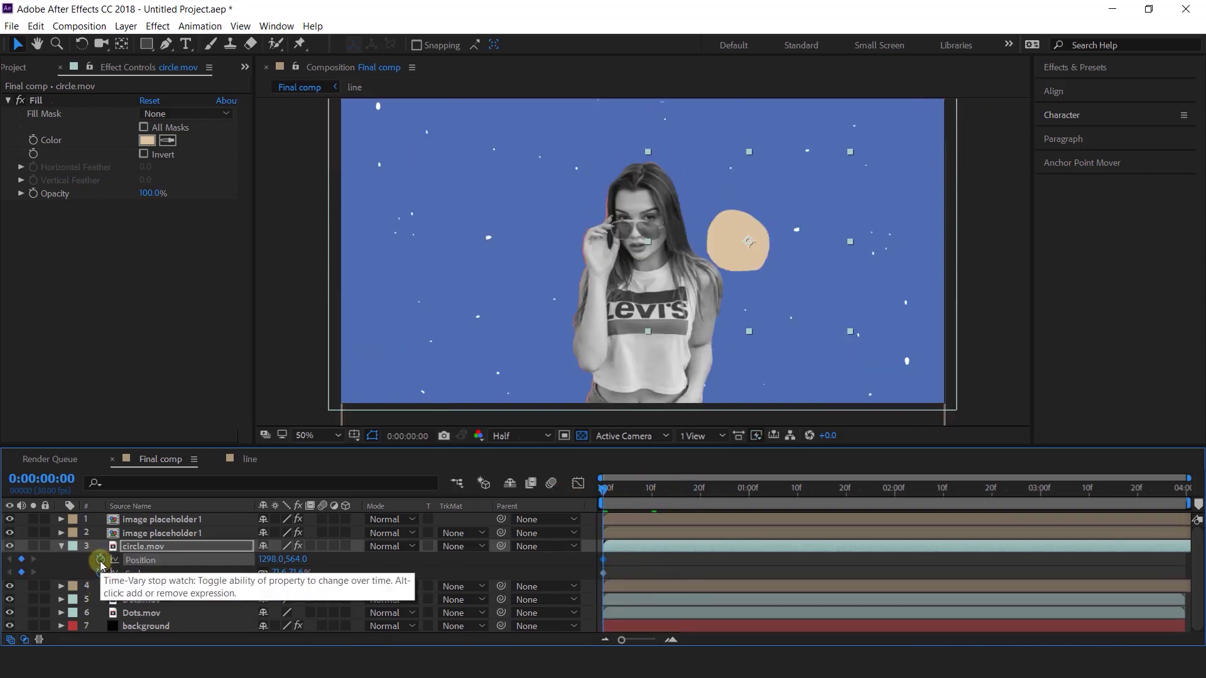
At the first frame, move circle.mov behind the woman to about 1078, 692 and set its Scale to 0%
drag(746, 253, 677, 286)
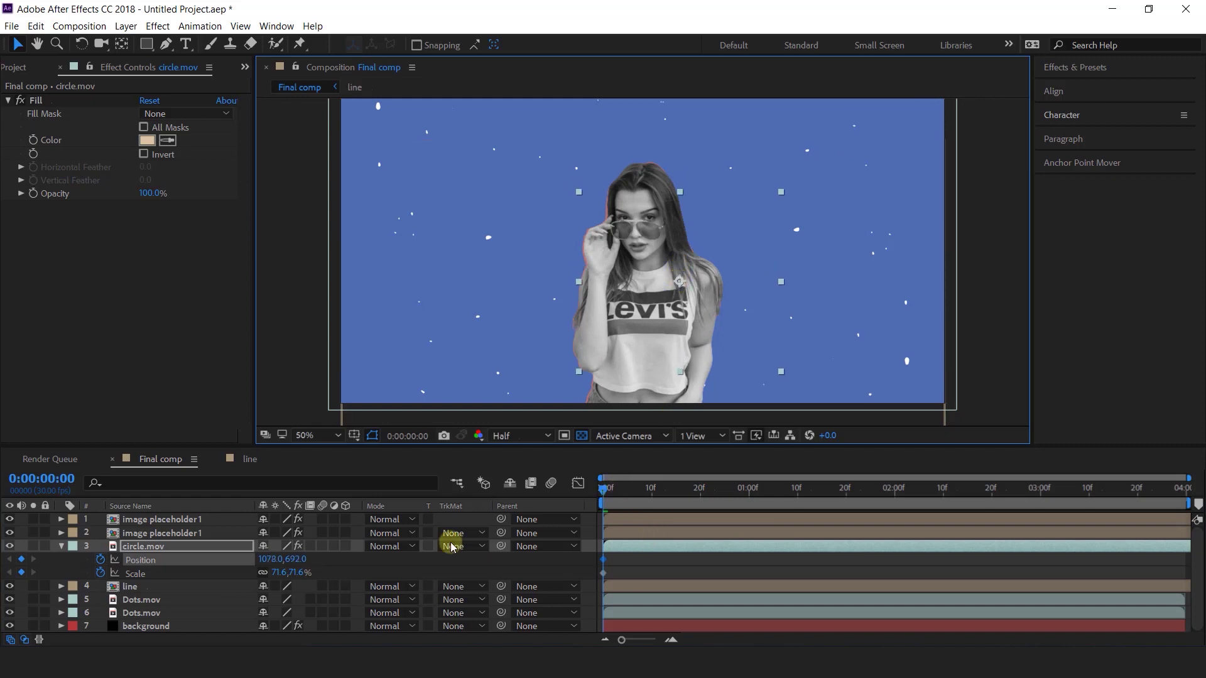
click(297, 573)
key(Return)
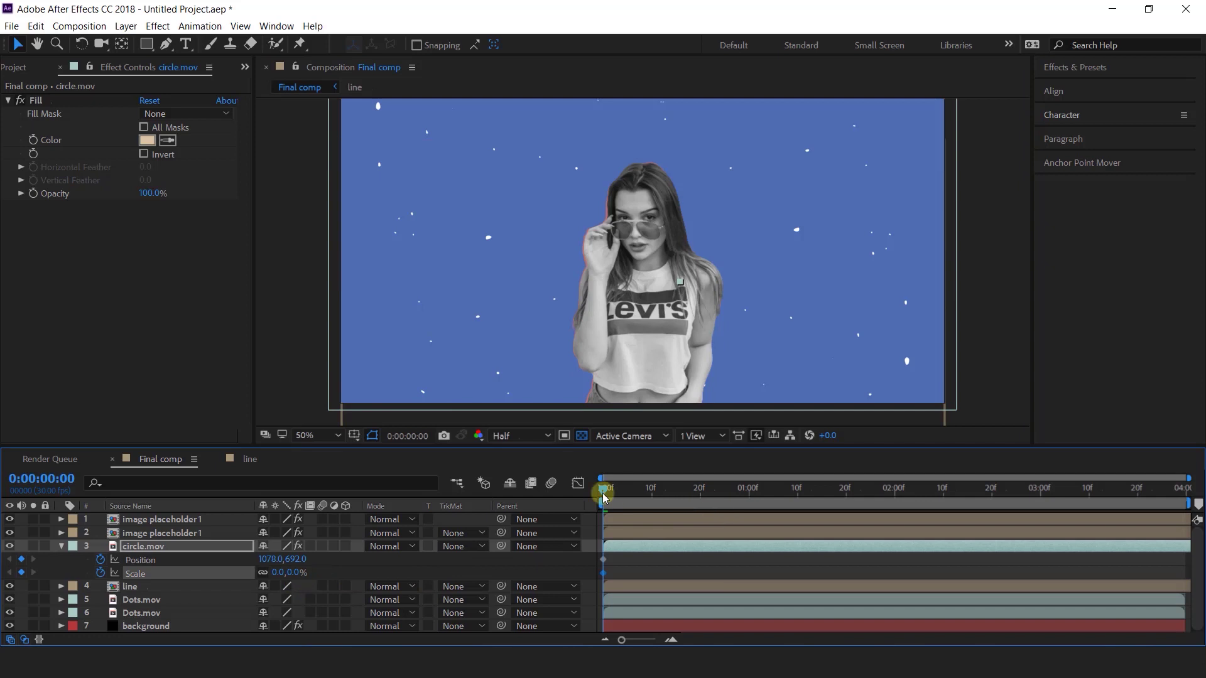
At frame 20, set the circle.mov layer's Scale to 70% and move it out beside the woman to about 1308, 486
drag(615, 493, 702, 493)
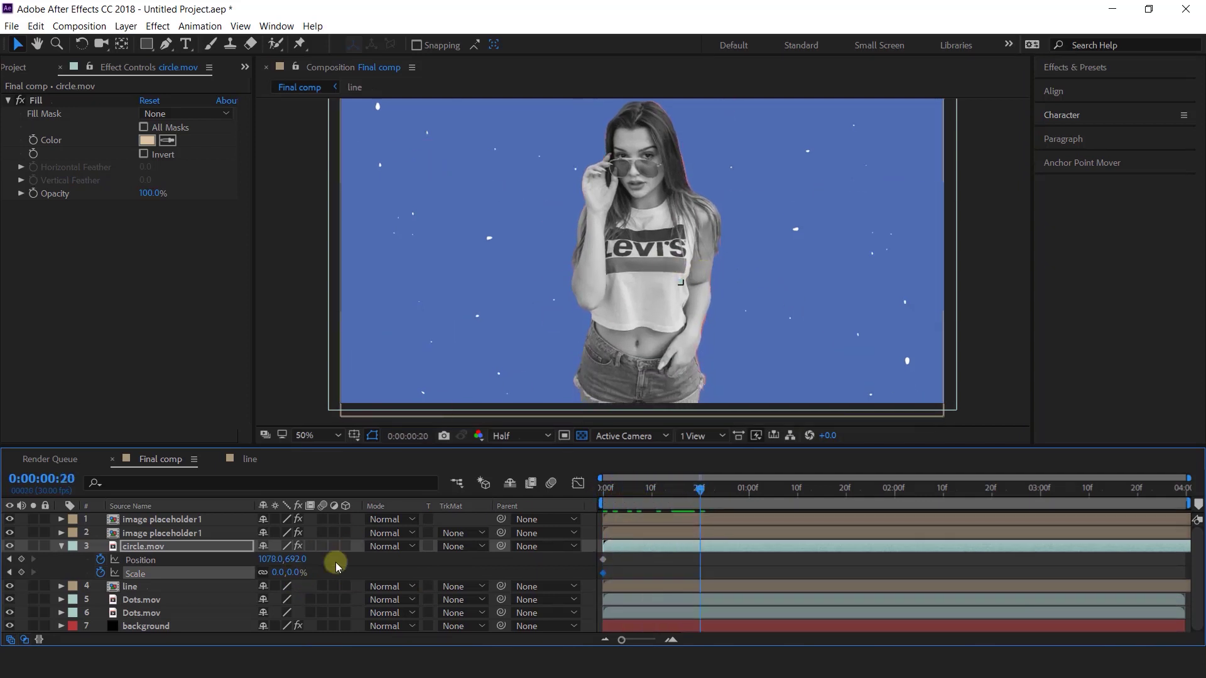
click(288, 573)
text(70)
key(Return)
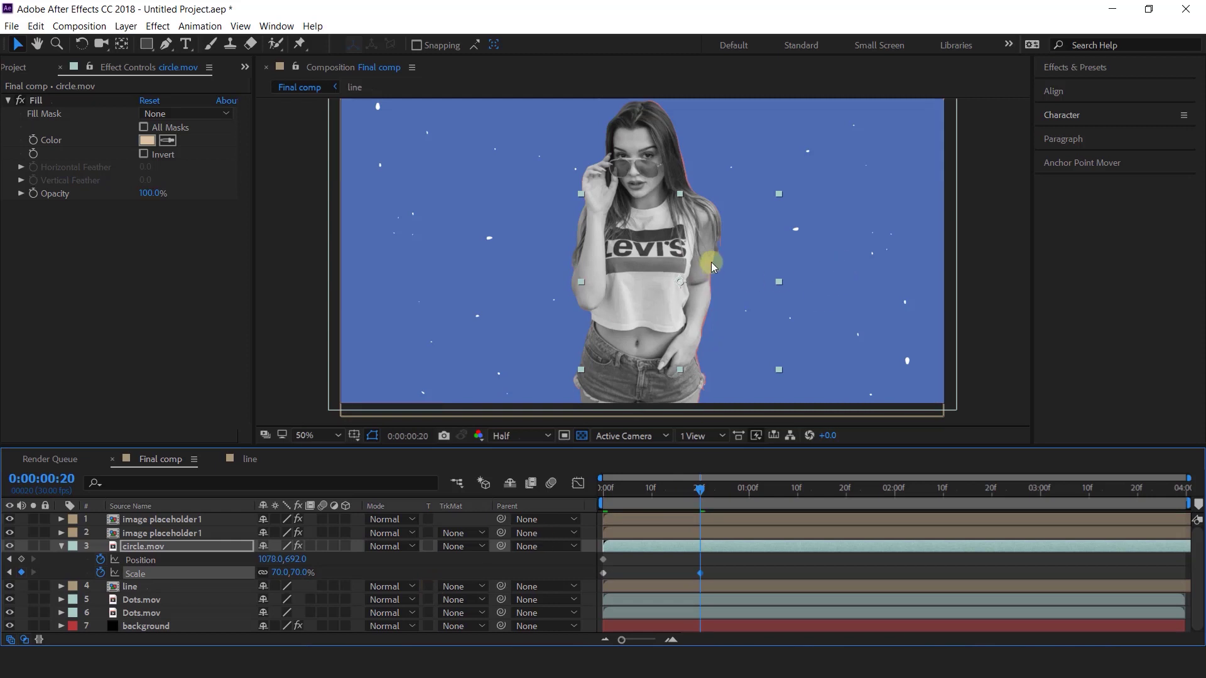
drag(685, 289, 755, 221)
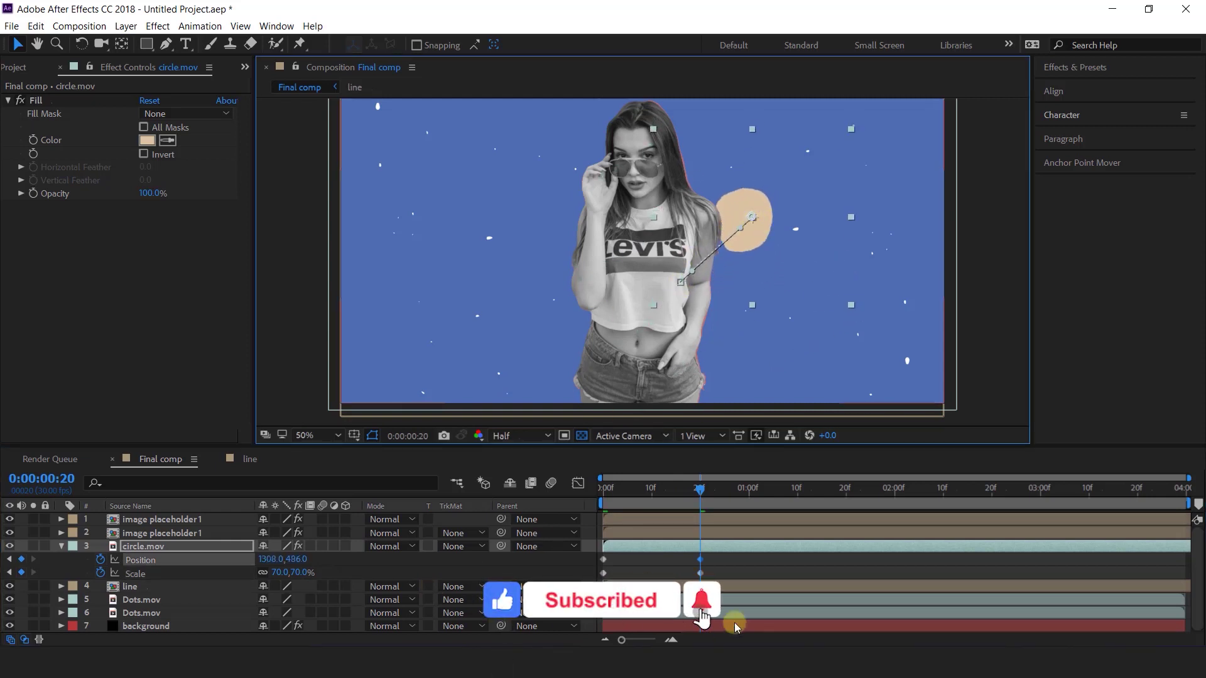
click(732, 571)
click(730, 570)
drag(676, 490, 602, 501)
key(space)
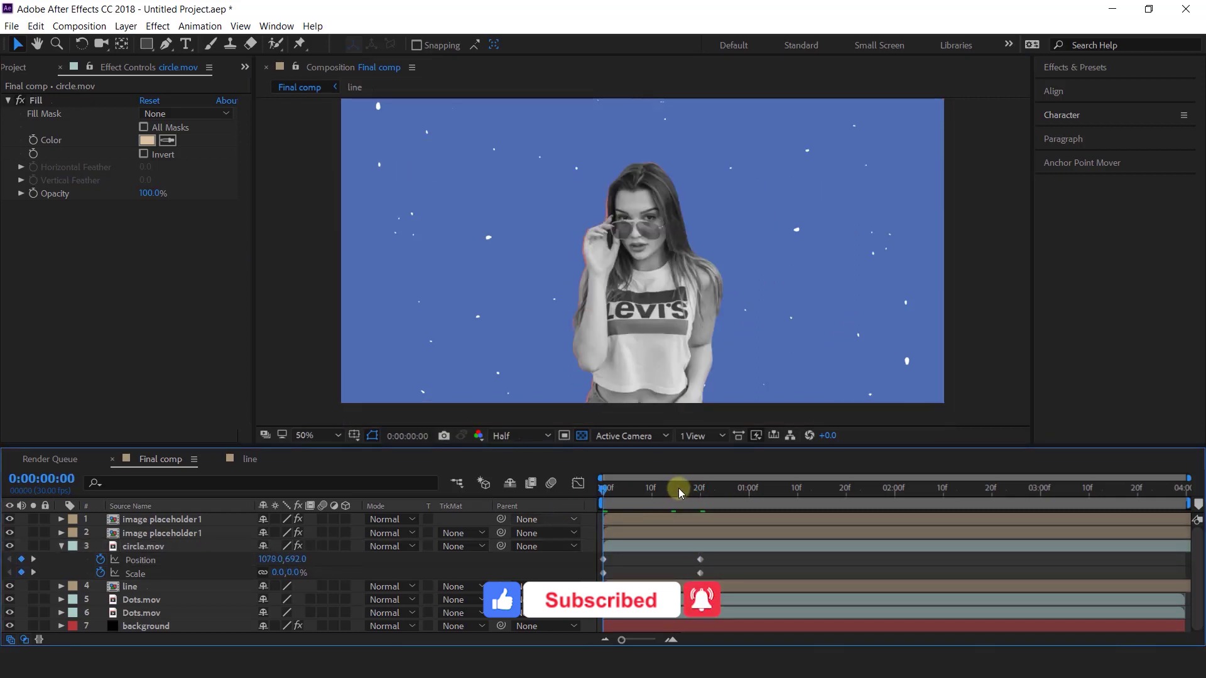
Ease in the ending Position and Scale keyframes of circle.mov and preview the circle's entrance
click(676, 489)
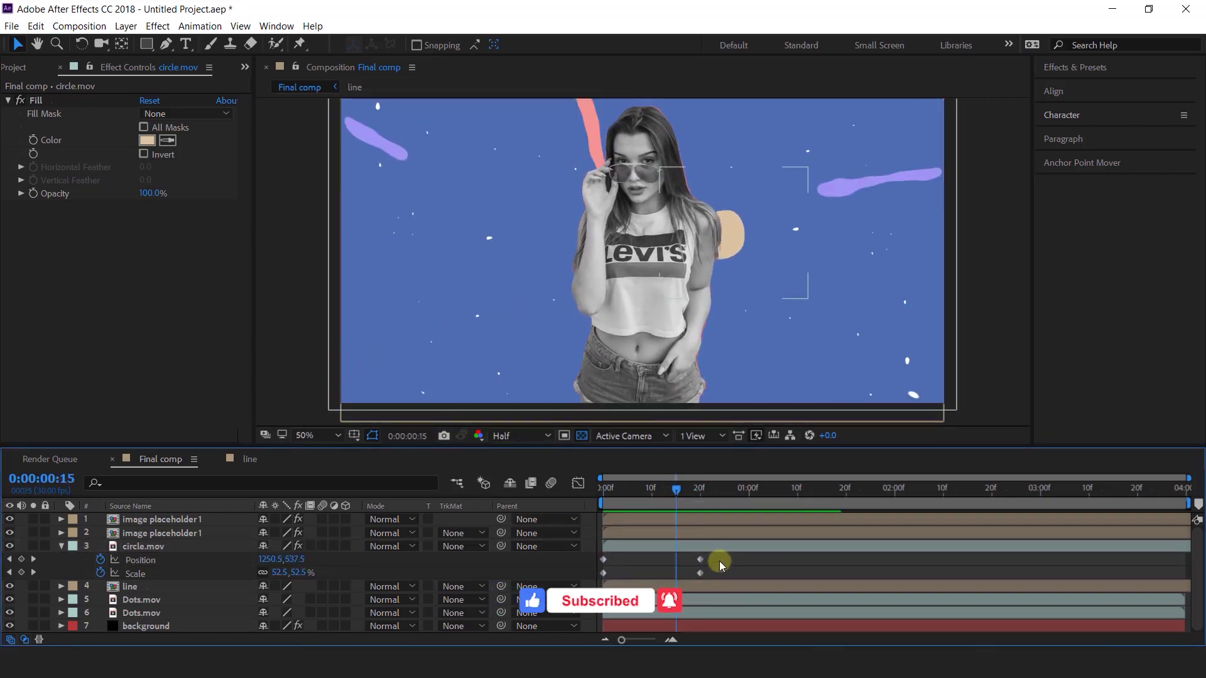
drag(723, 558, 691, 571)
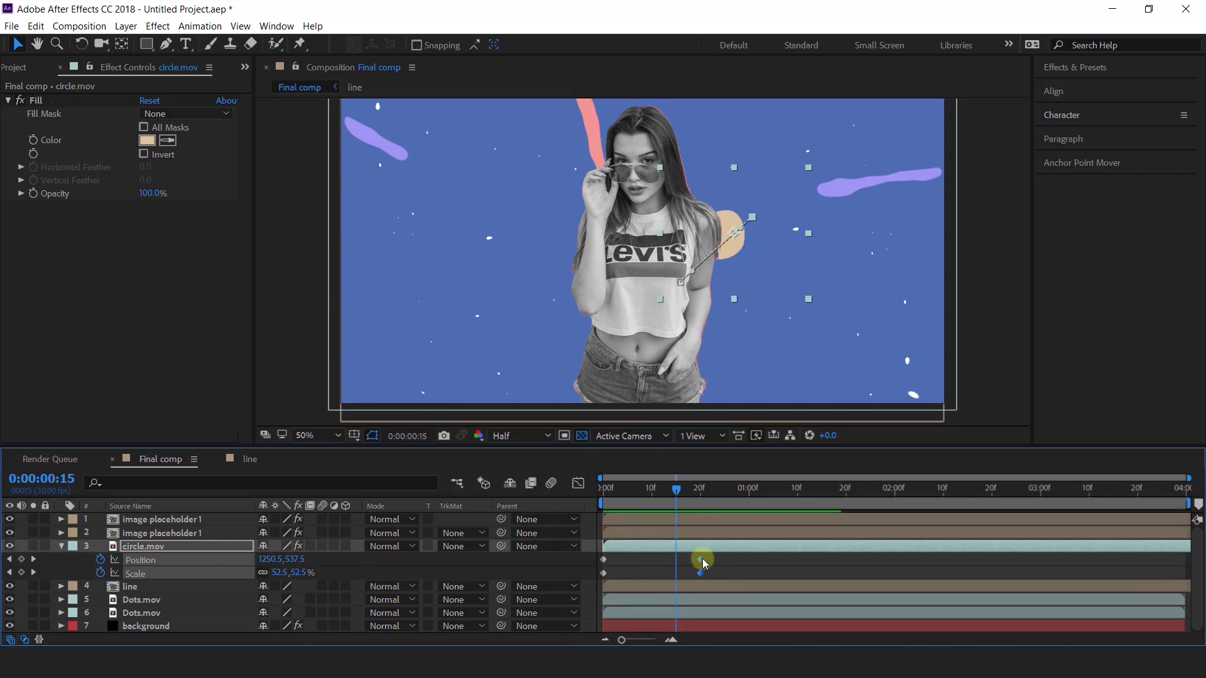
right_click(703, 562)
mouse_move(754, 622)
click(930, 475)
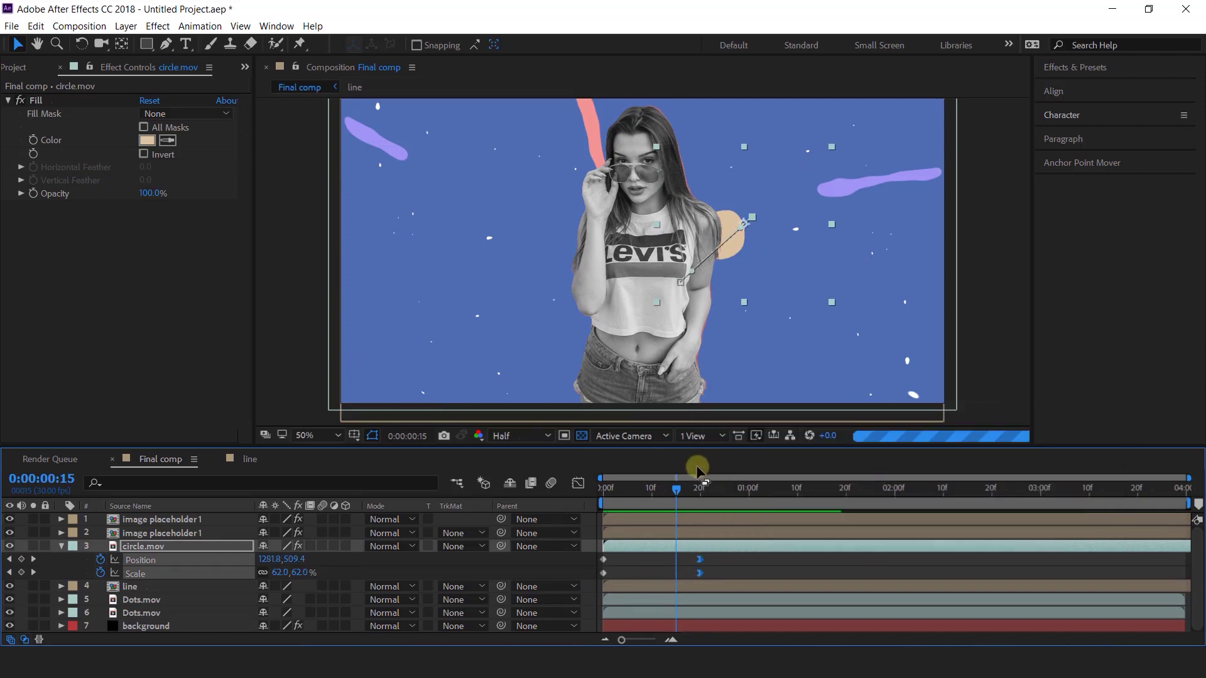
drag(671, 490, 541, 548)
key(space)
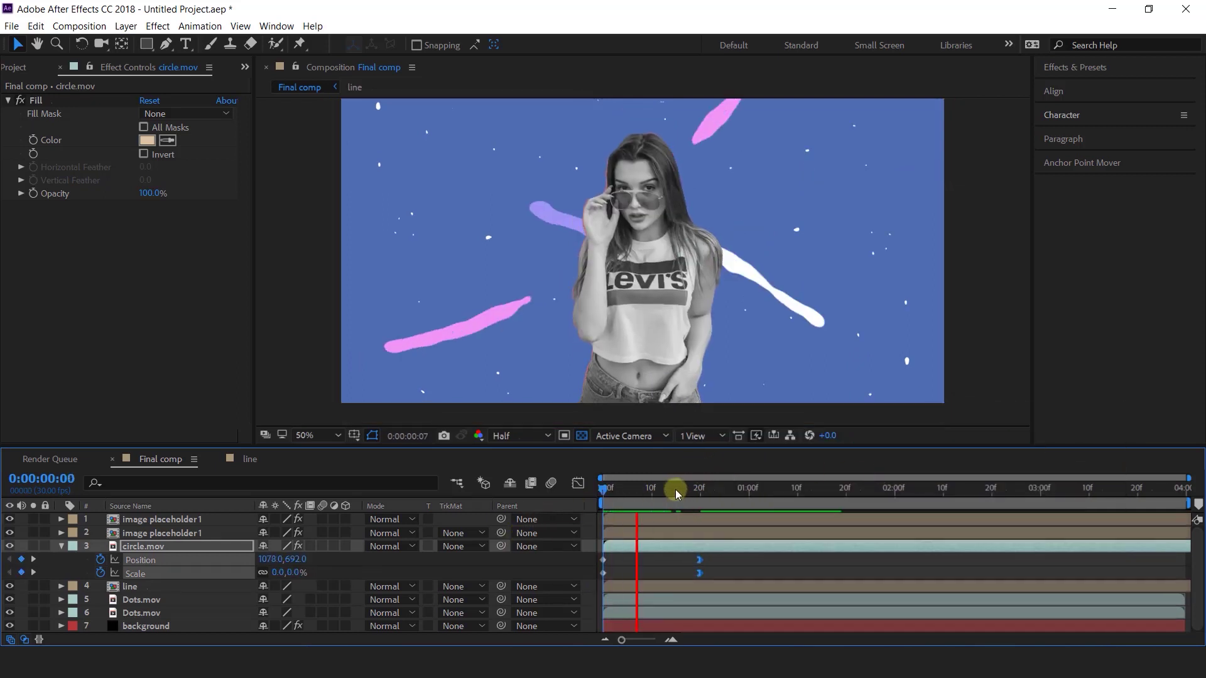
key(space)
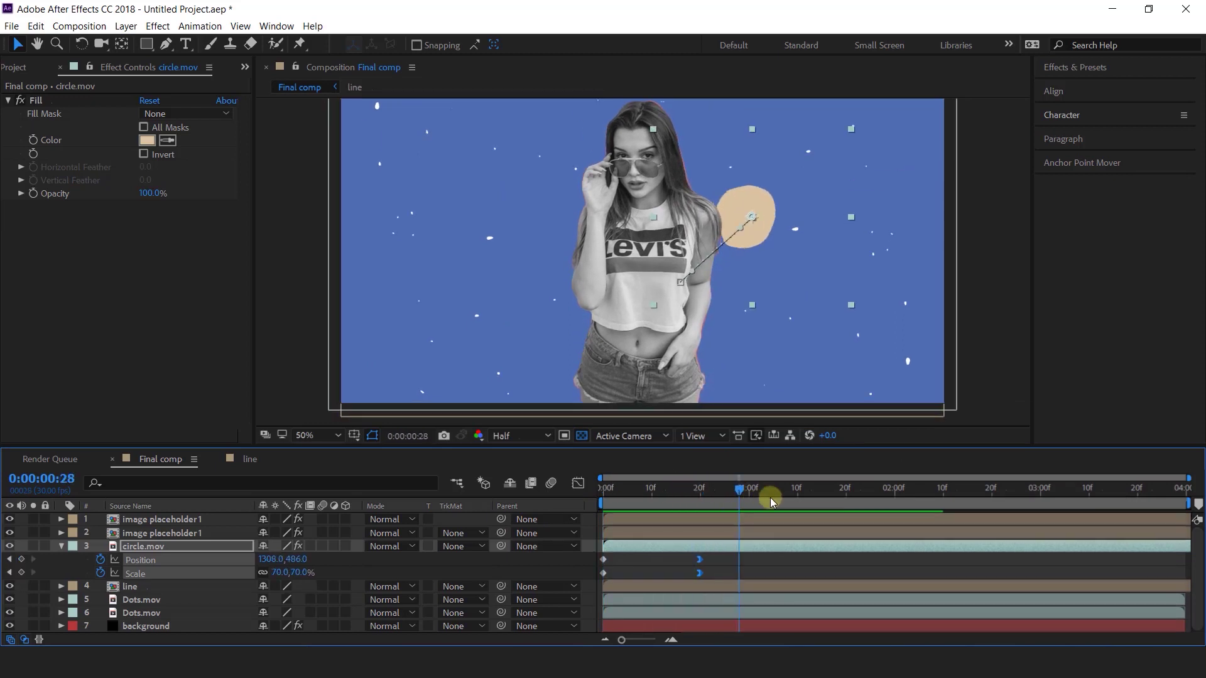
key(space)
key(space)
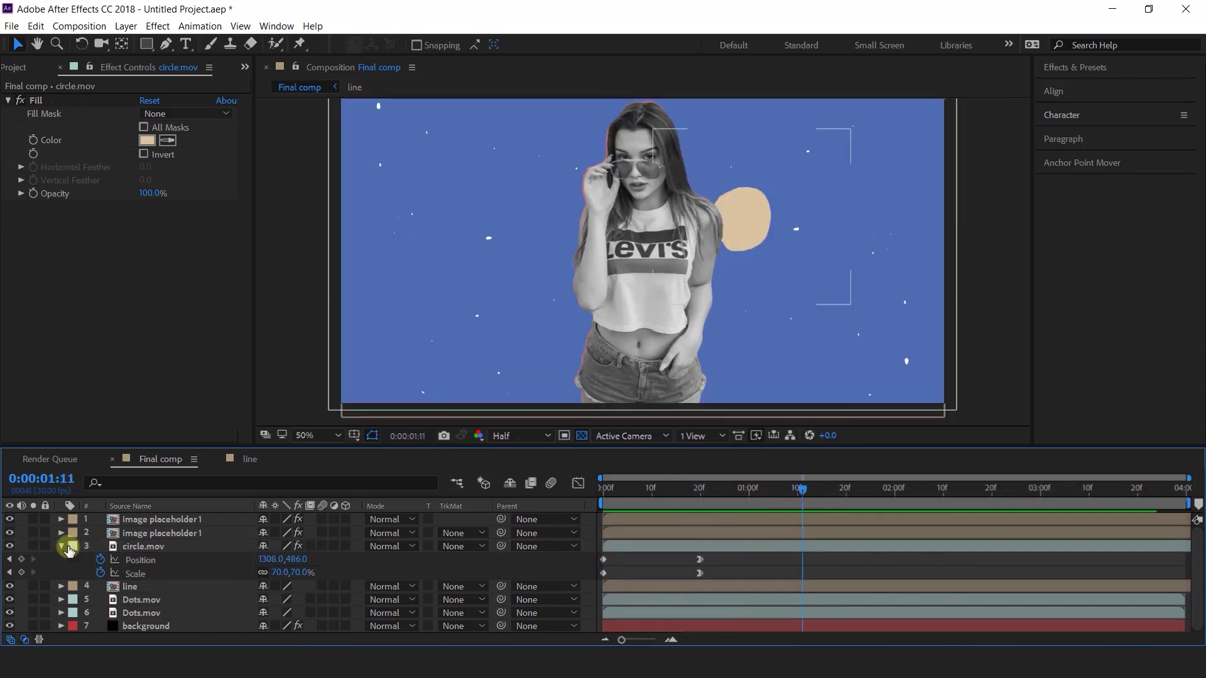
Duplicate the circle.mov layer and show the keyframed properties of the upper copy
click(67, 547)
click(152, 549)
key(ctrl+d)
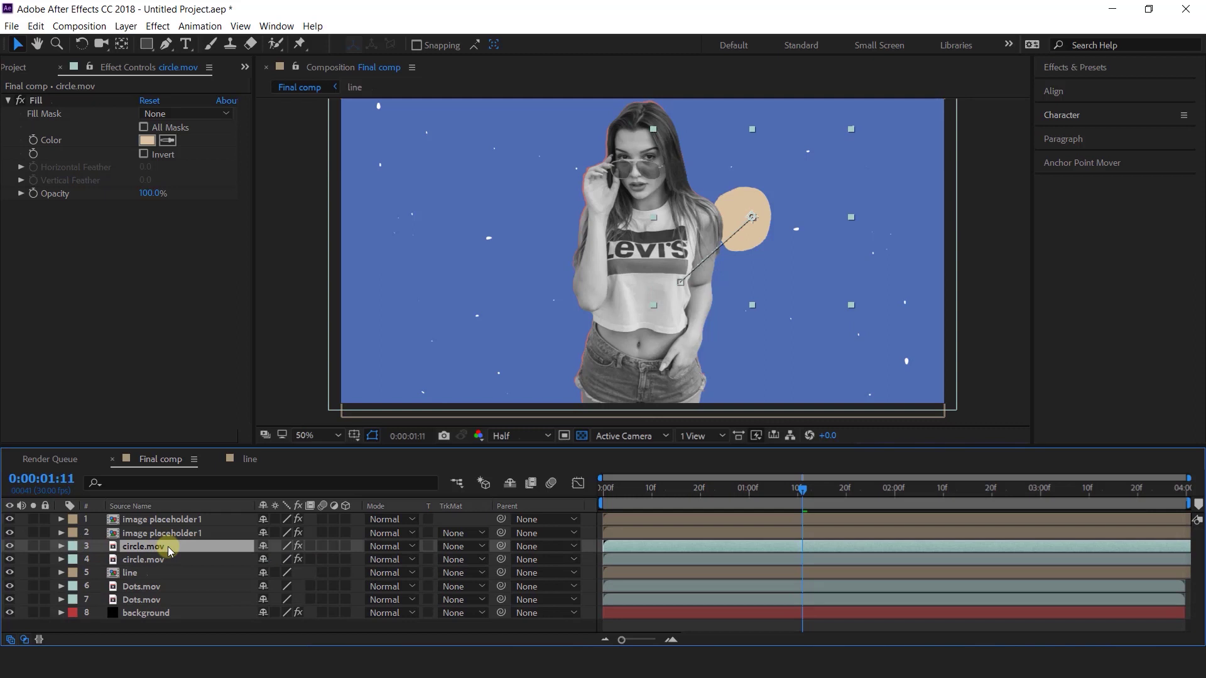
key(u)
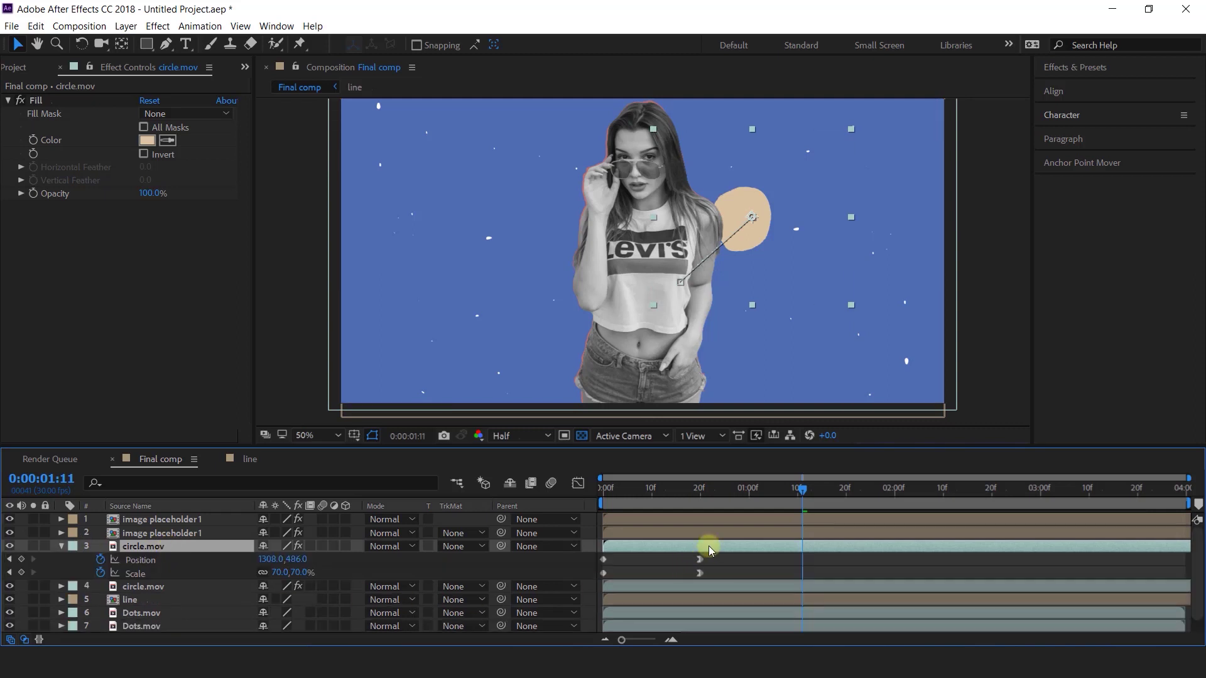
Select all keyframes of the duplicate circle and shift its whole motion path to the frame's upper-right area, ending at about 1771, 136
drag(732, 558, 587, 589)
scroll(593, 328, up, 2)
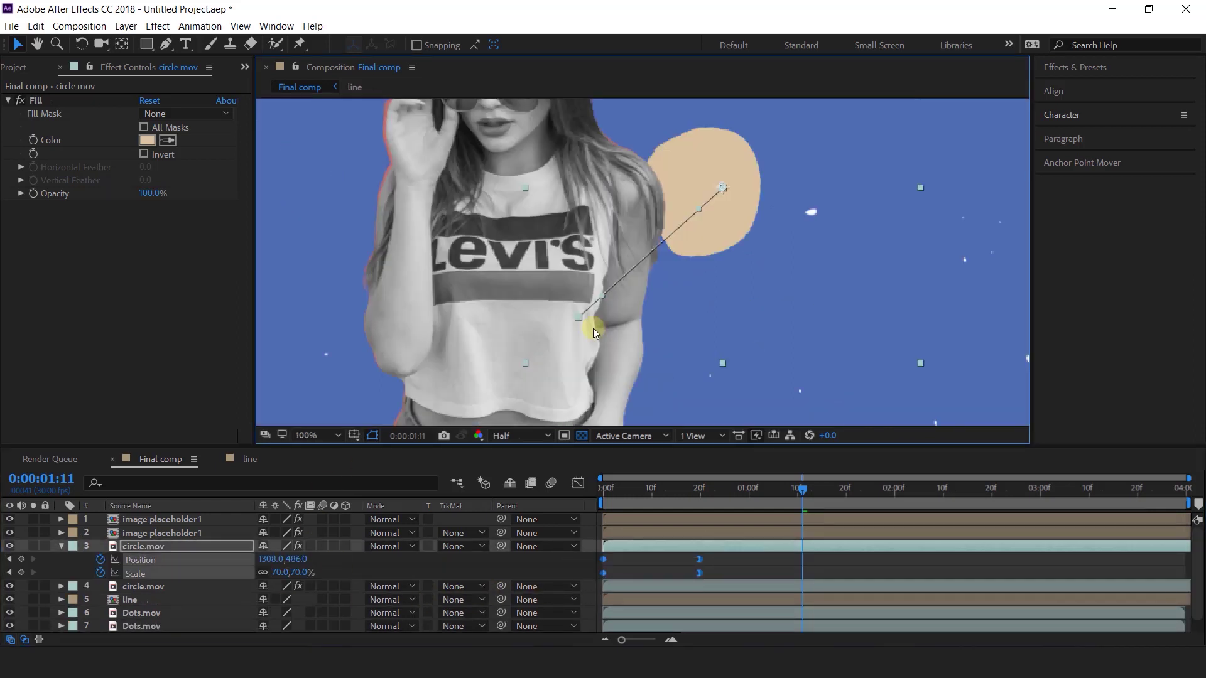
scroll(593, 328, up, 2)
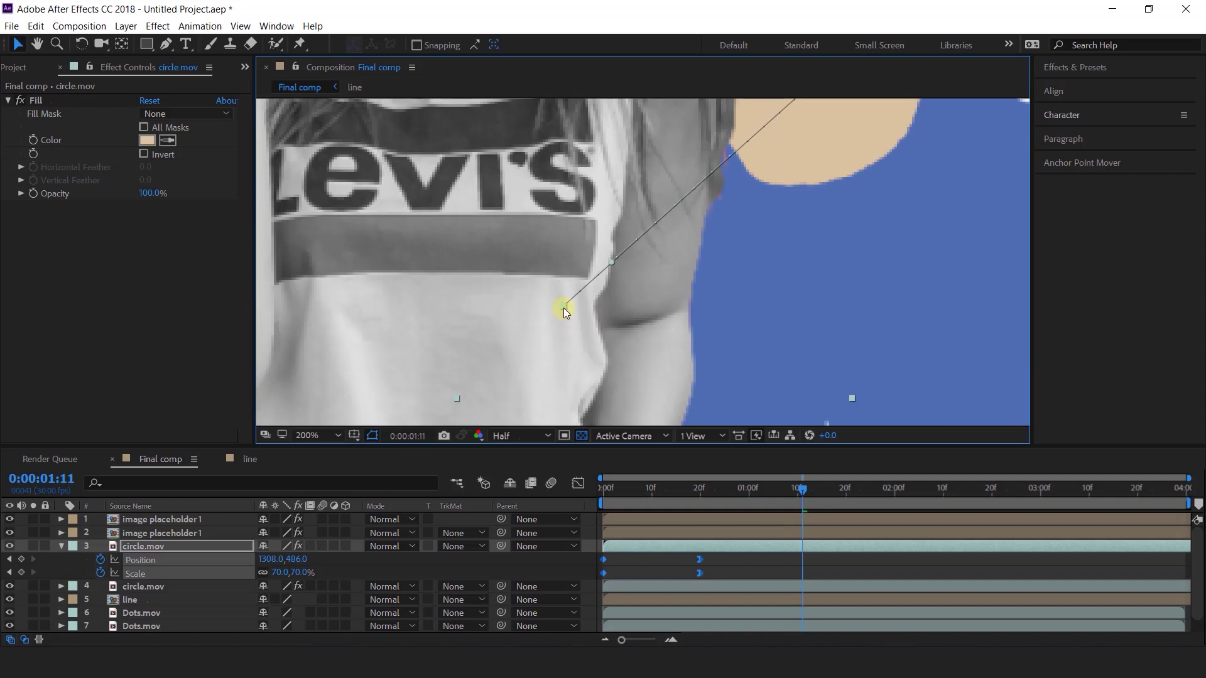
drag(563, 308, 781, 151)
scroll(780, 151, up, 1)
scroll(789, 156, down, 5)
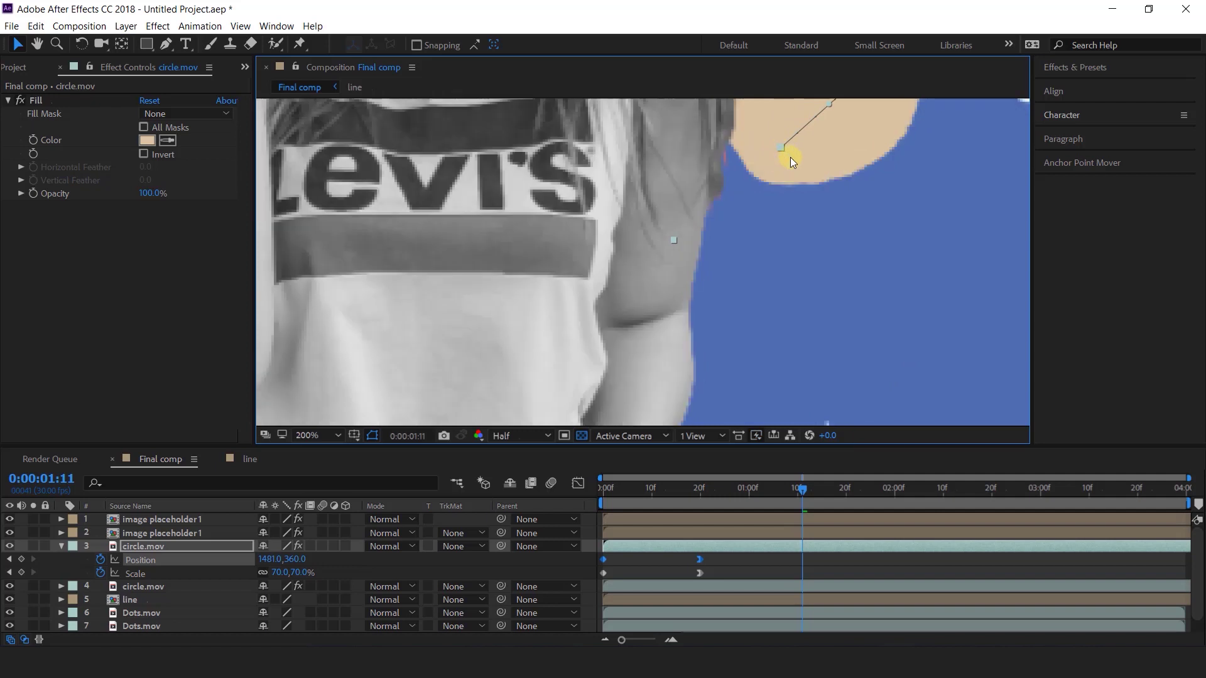
drag(439, 375, 530, 305)
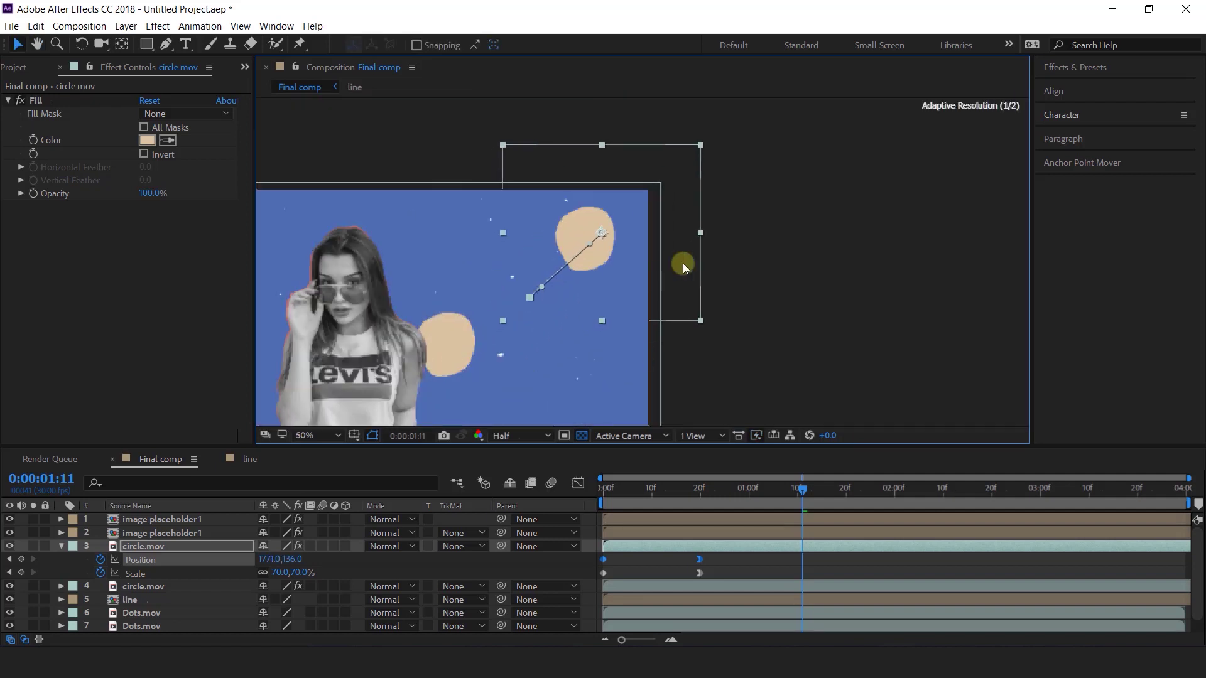
Set the duplicate circle's Scale to 29% at frame 20 and preview the result
click(702, 490)
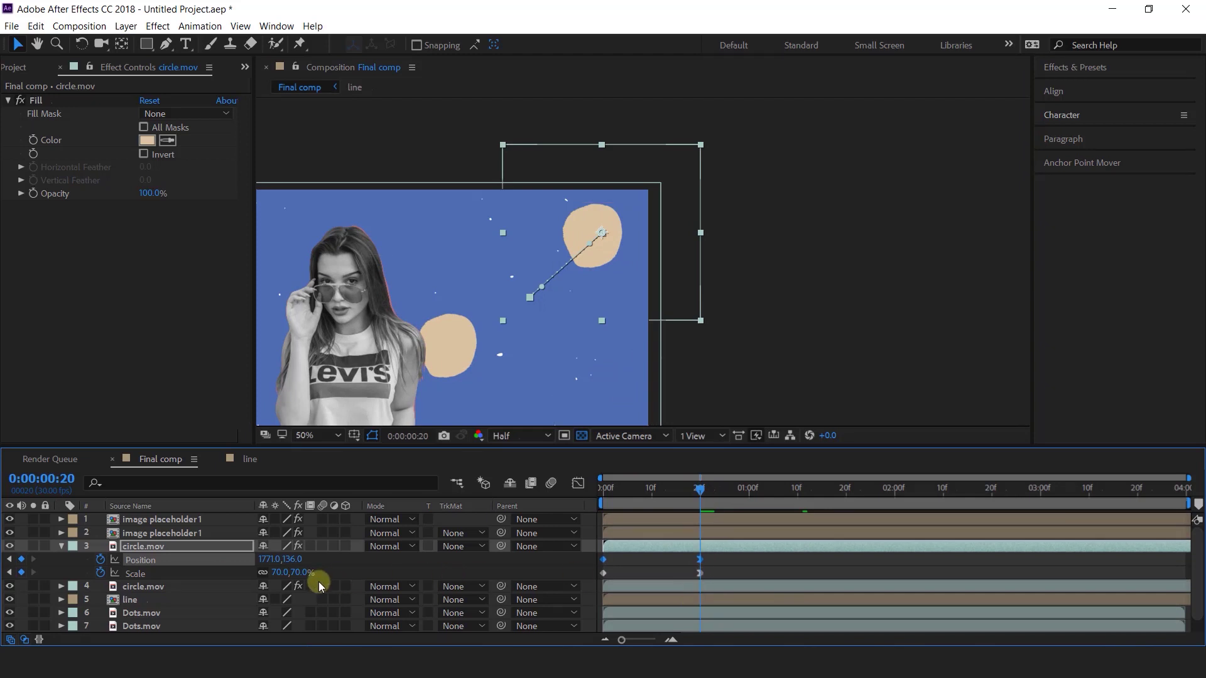
drag(320, 583, 267, 573)
key(Home)
key(space)
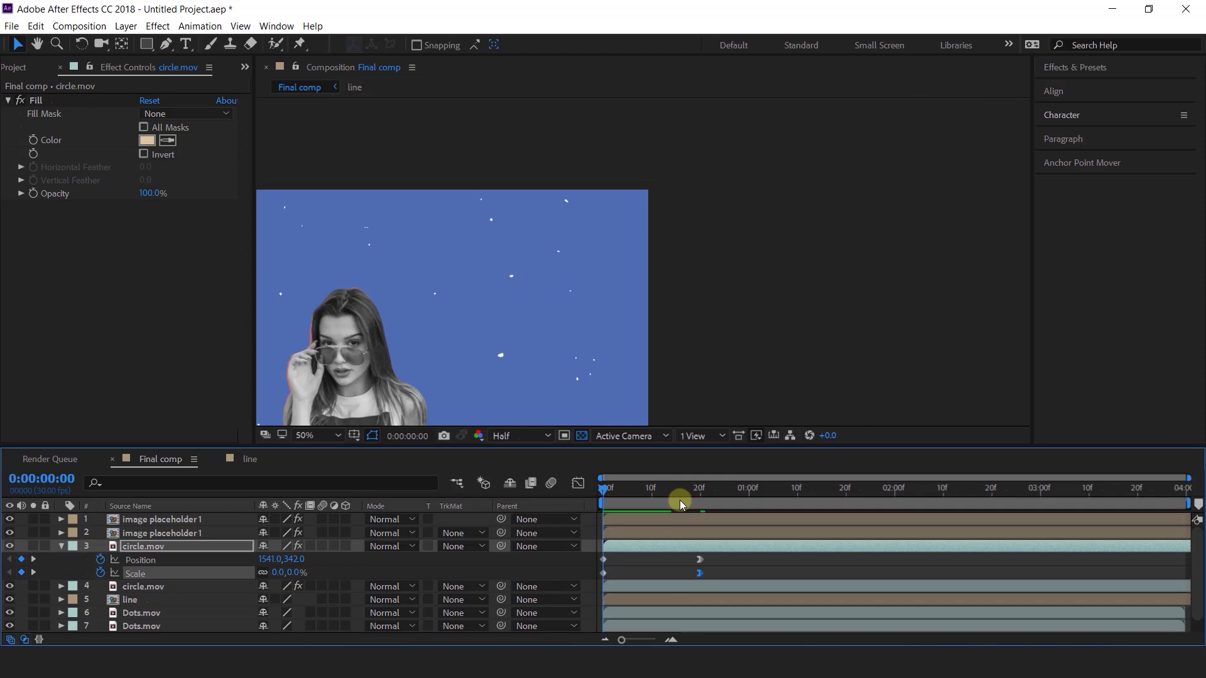
key(space)
click(692, 496)
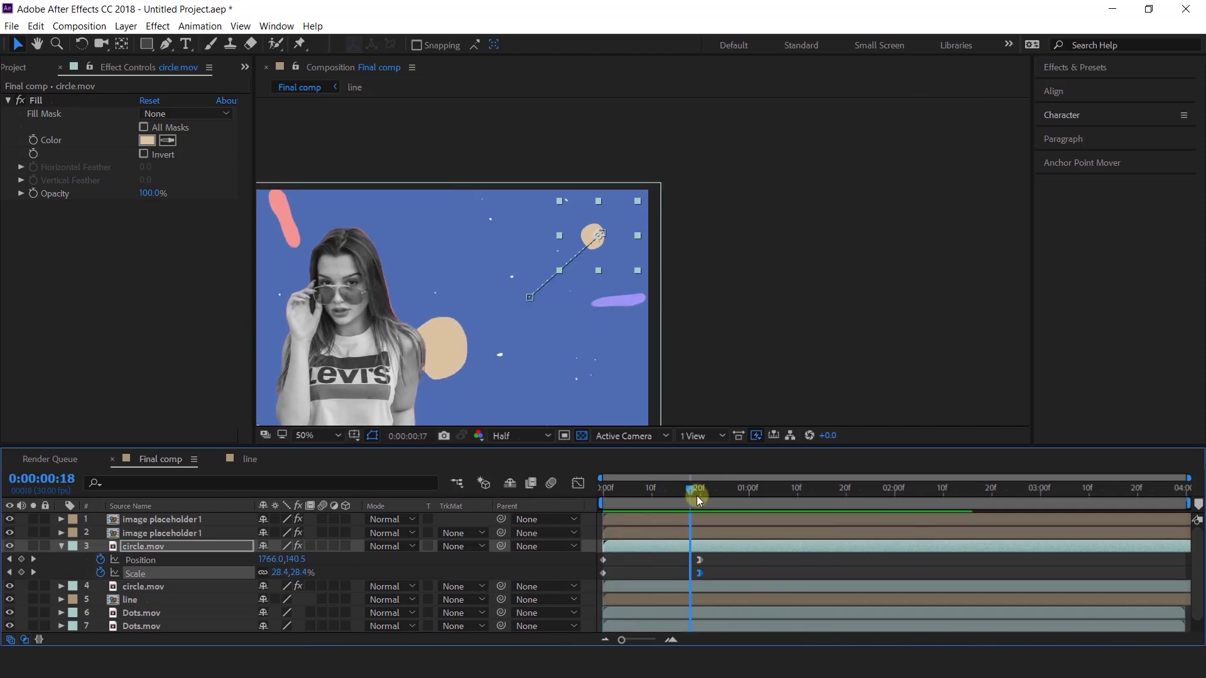
drag(696, 495, 699, 496)
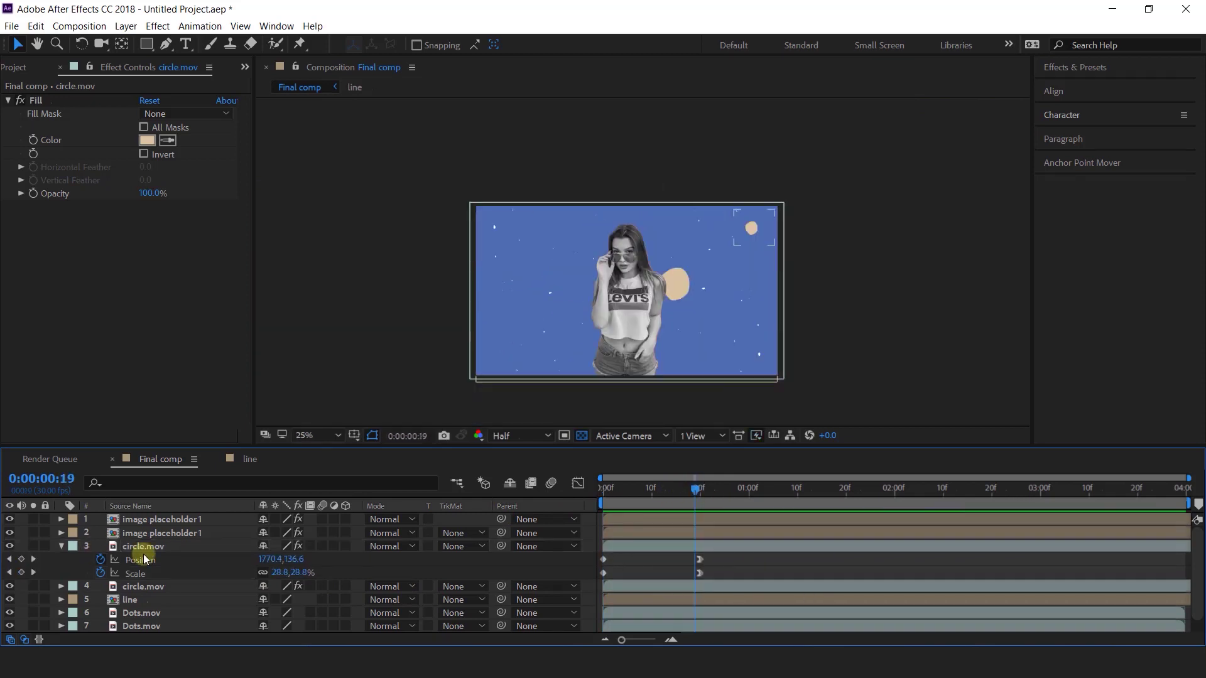
Change the Fill color of the upper-right circle to light blue A0BDDB
click(153, 547)
click(145, 141)
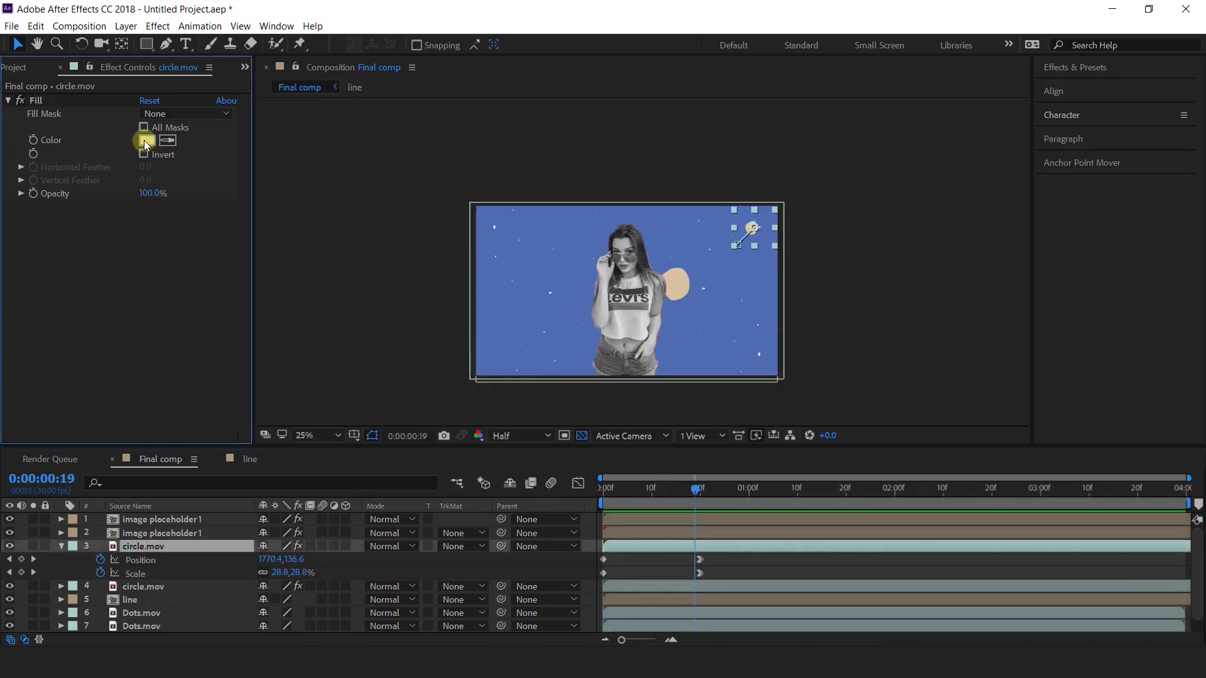
click(304, 248)
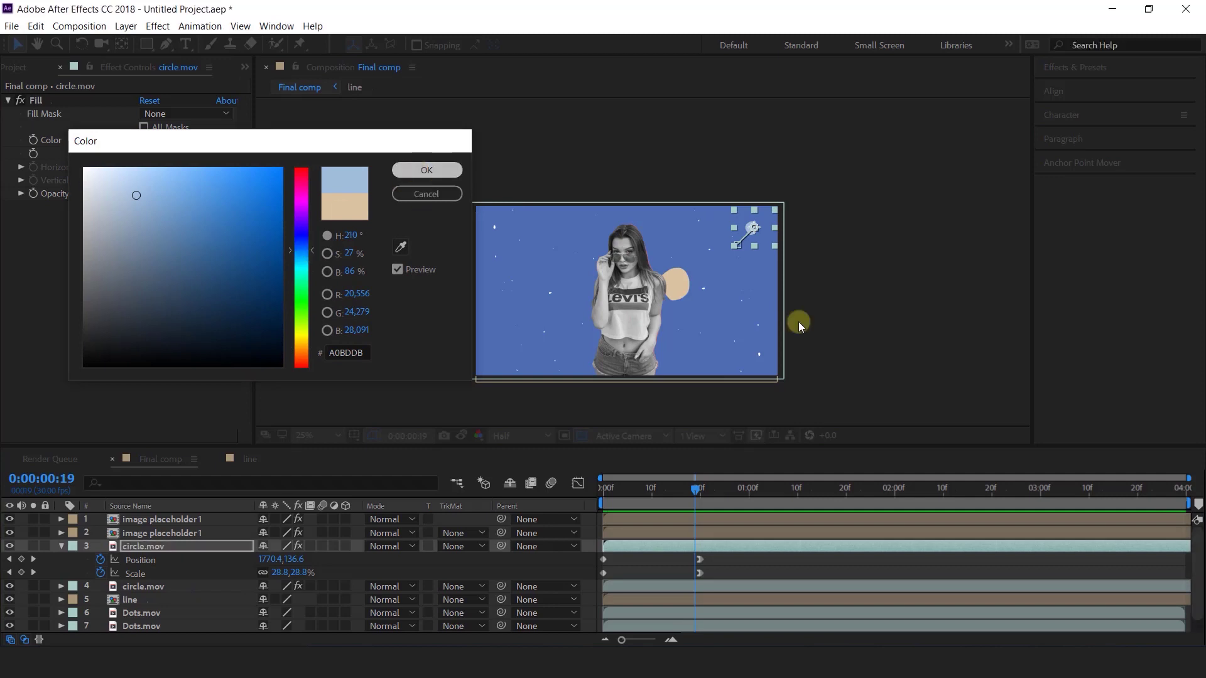
key(Return)
Duplicate the light-blue circle.mov layer and shift the copy's whole motion path to the frame's upper-left area, ending at about 237, 308
click(159, 547)
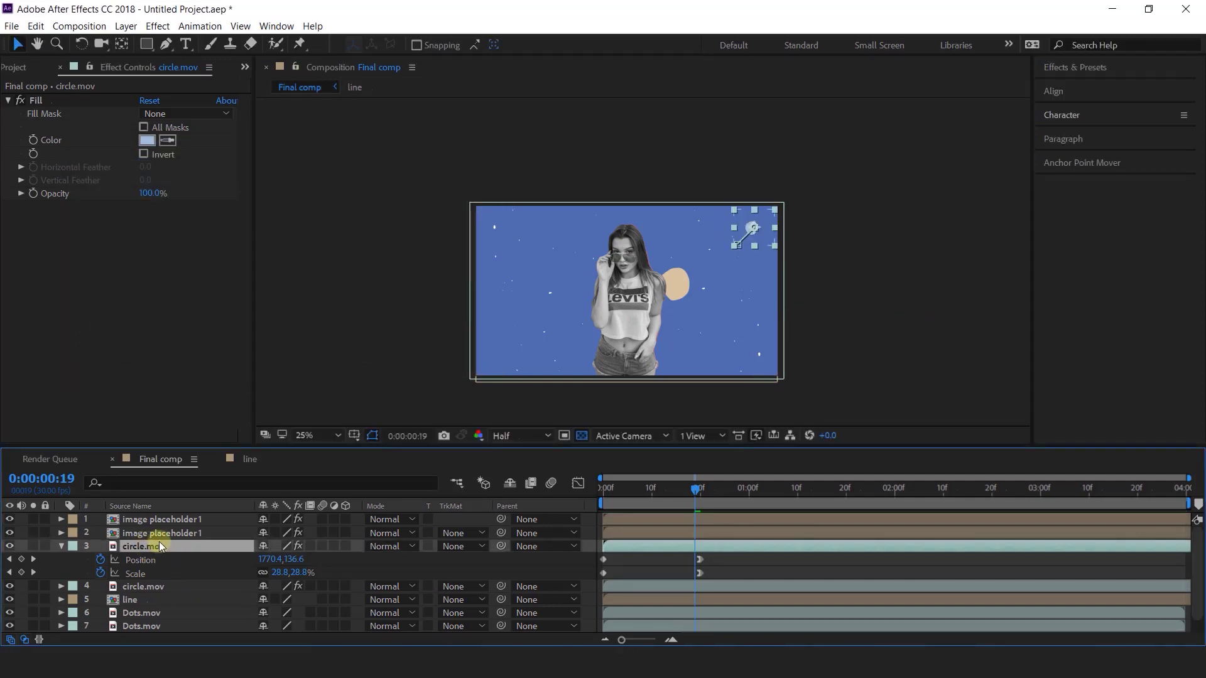
key(ctrl+d)
key(u)
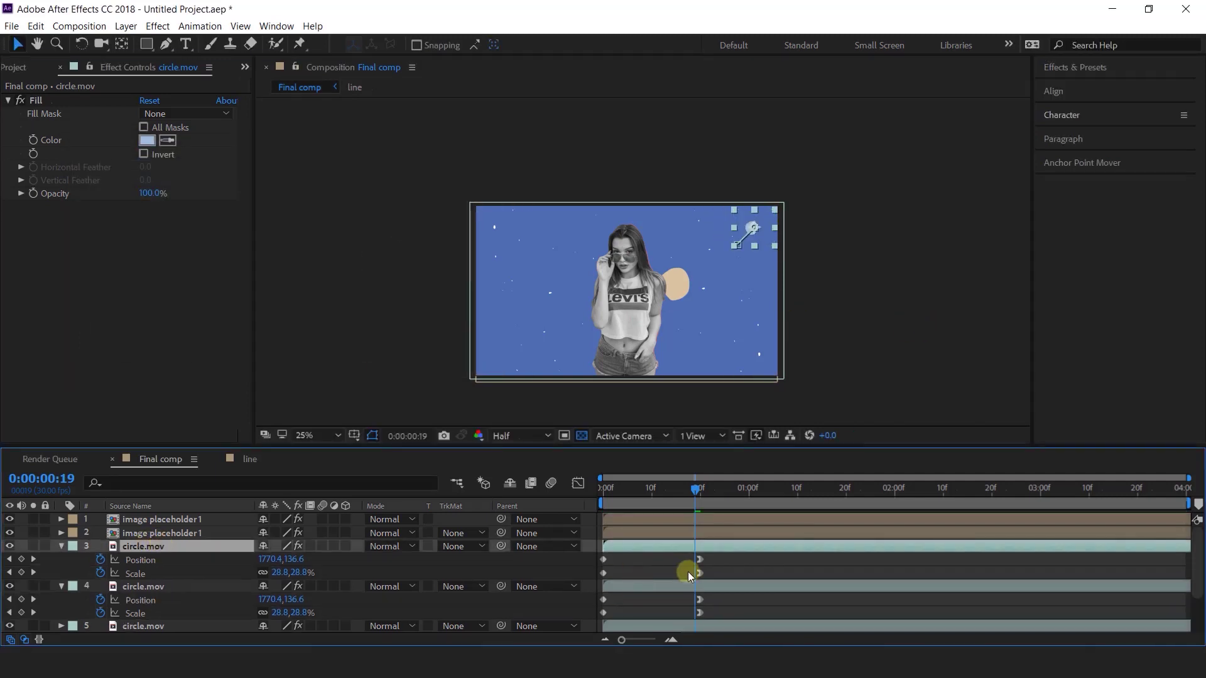
drag(695, 562, 591, 577)
scroll(698, 258, up, 2)
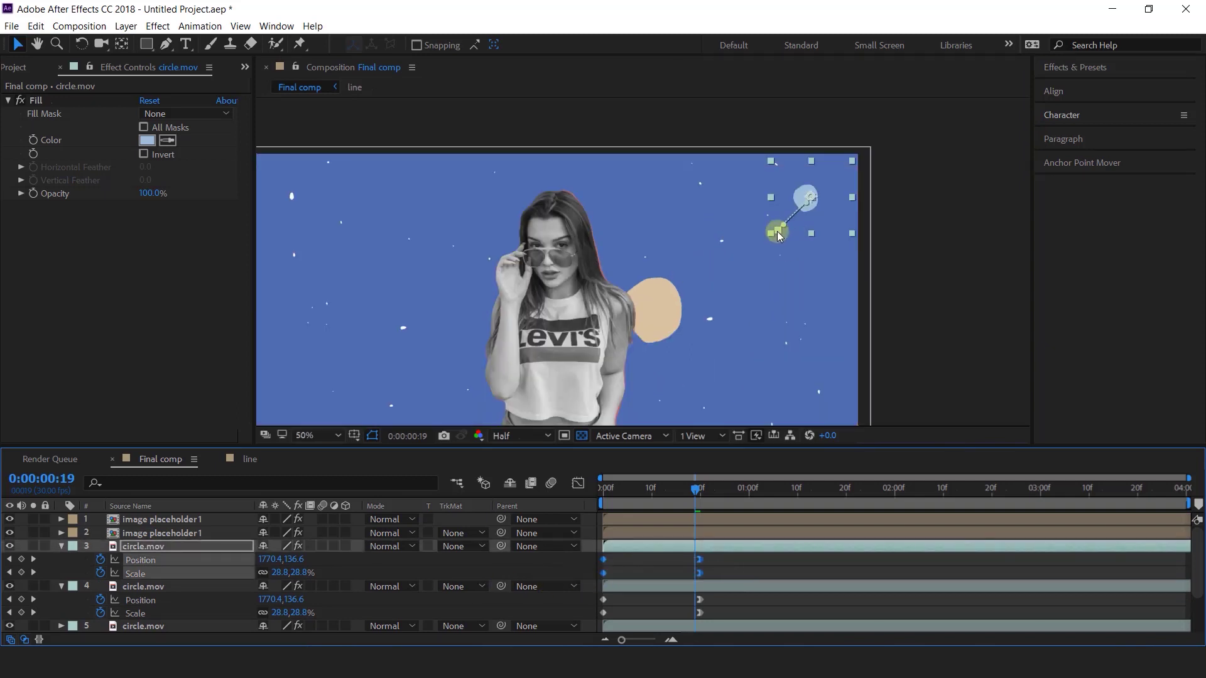
drag(777, 232, 311, 280)
drag(412, 294, 592, 208)
drag(488, 196, 470, 201)
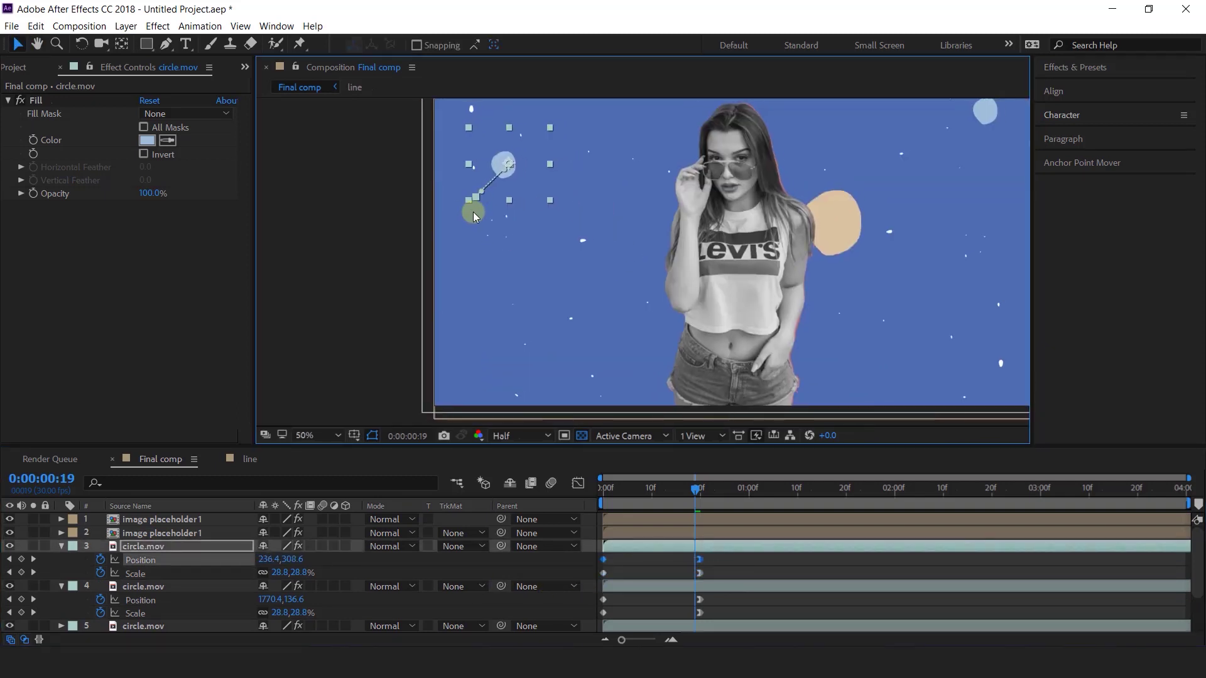
At frame 20, shrink the upper-left circle to a Scale of about 16.6%
click(698, 495)
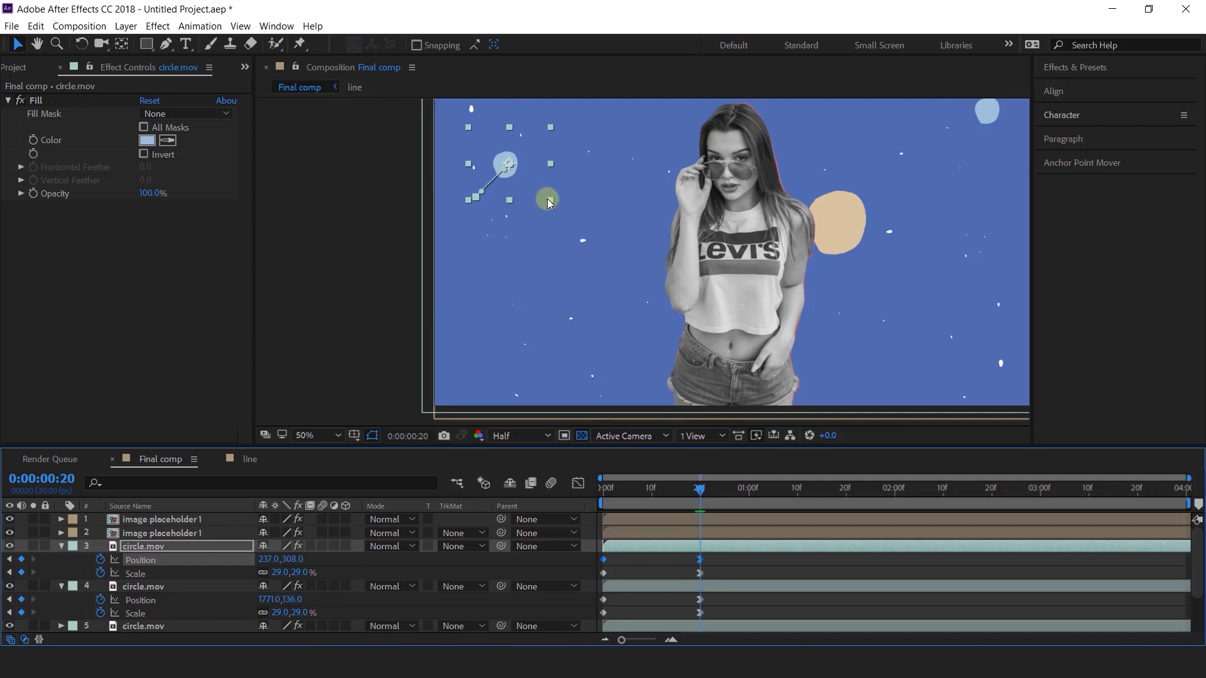
drag(548, 198, 533, 190)
click(798, 577)
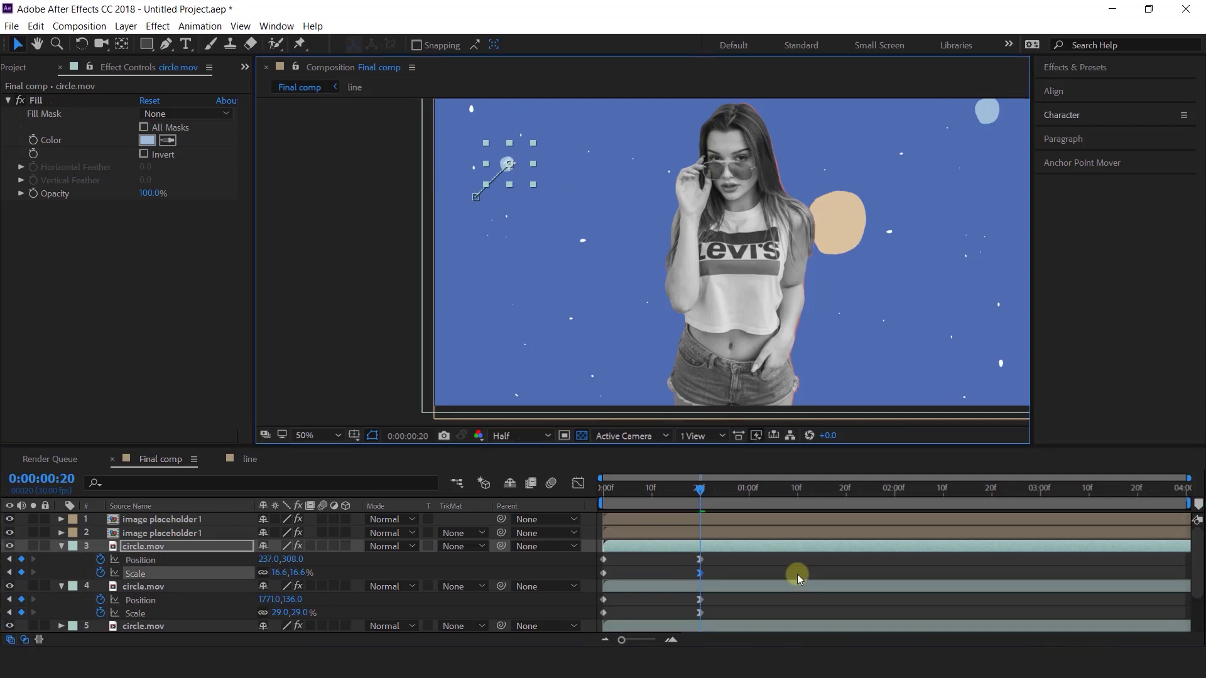
Change the Fill color of the upper-left circle to light purple
click(37, 96)
click(147, 140)
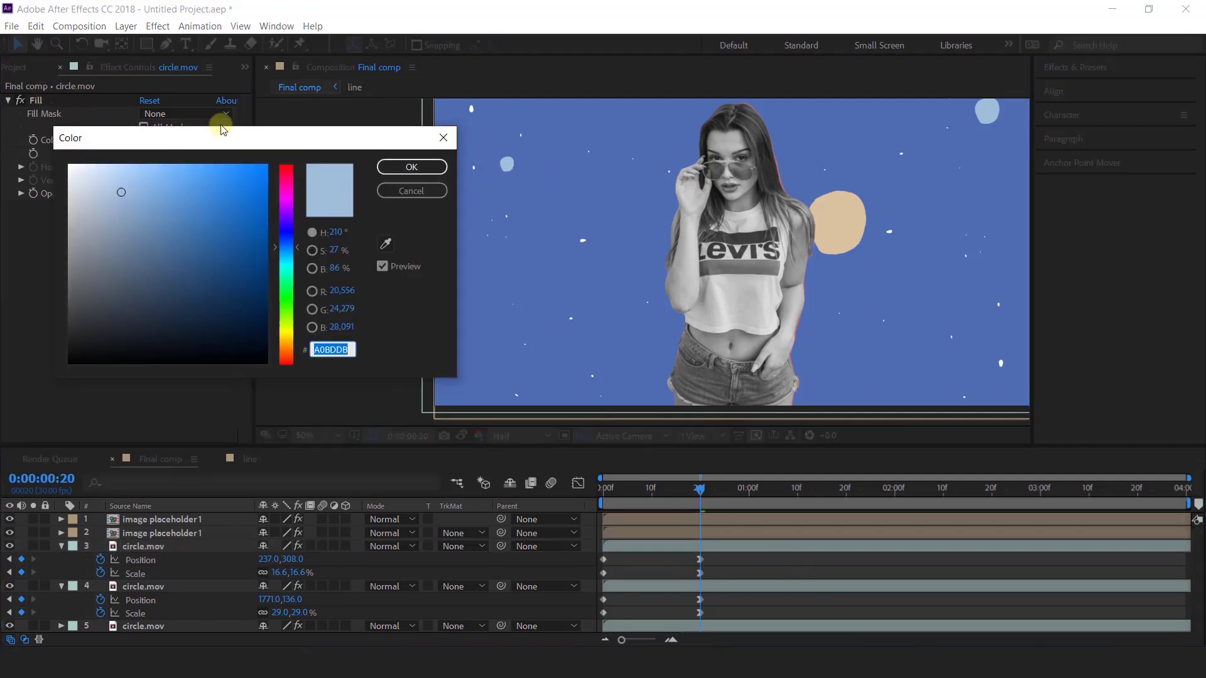
drag(221, 130, 138, 115)
click(213, 198)
click(329, 152)
click(350, 375)
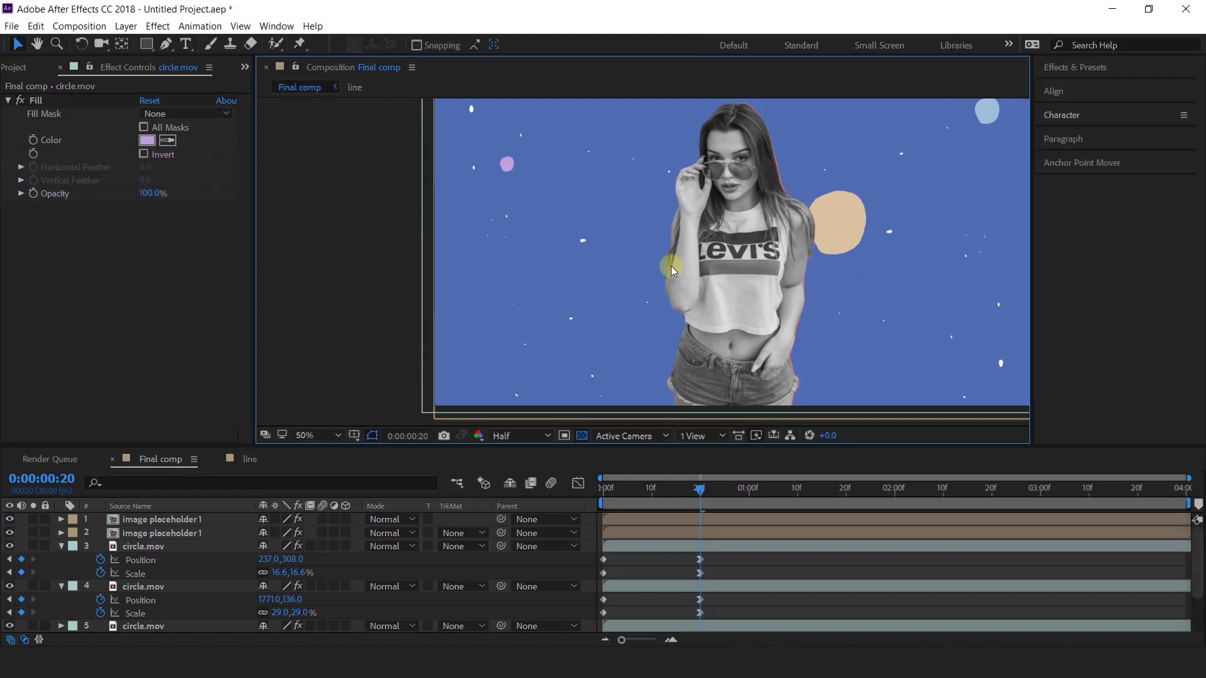
Preview the composition and examine how the three coloured circles animate around the woman
scroll(577, 340, down, 2)
key(space)
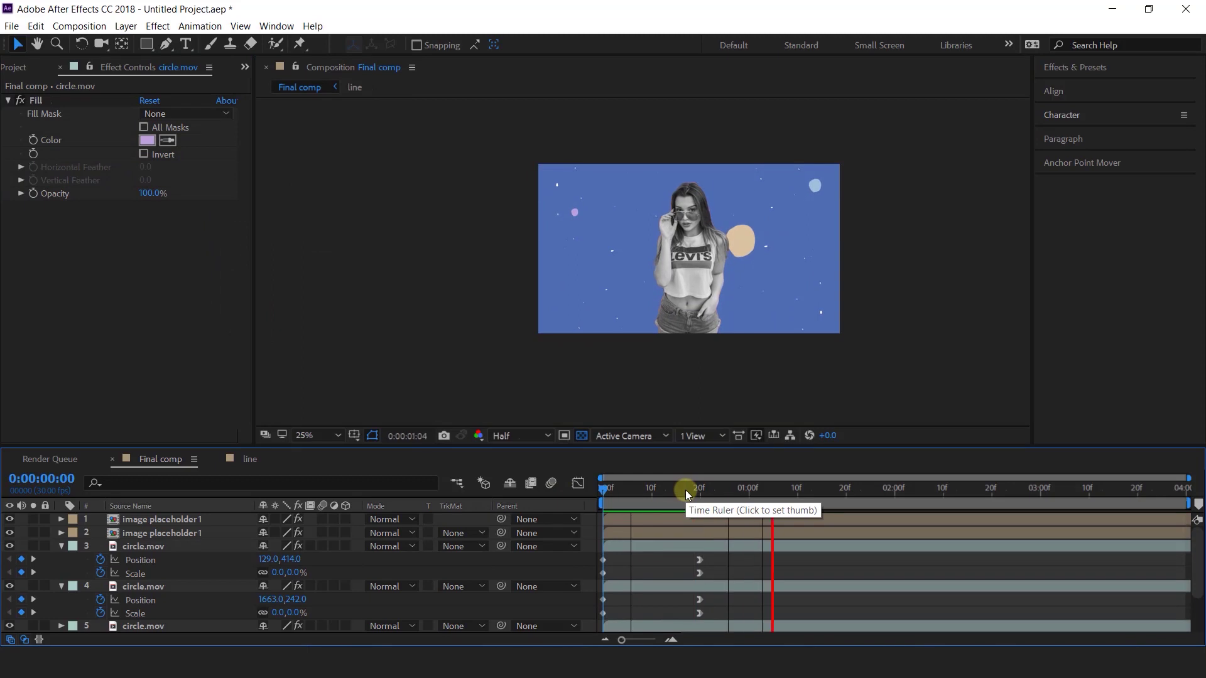
drag(685, 490, 698, 492)
scroll(561, 215, up, 2)
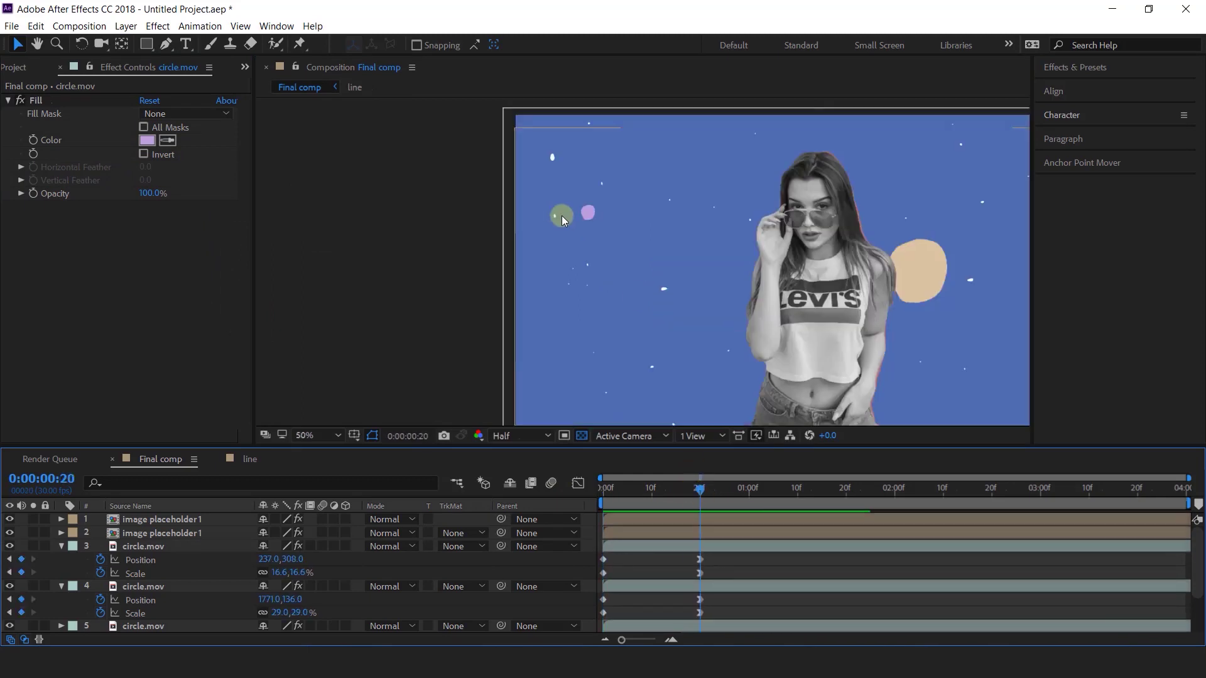
key(space)
mouse_move(562, 216)
mouse_down()
mouse_move(600, 229)
mouse_move(562, 227)
mouse_up()
key(space)
drag(797, 333, 681, 304)
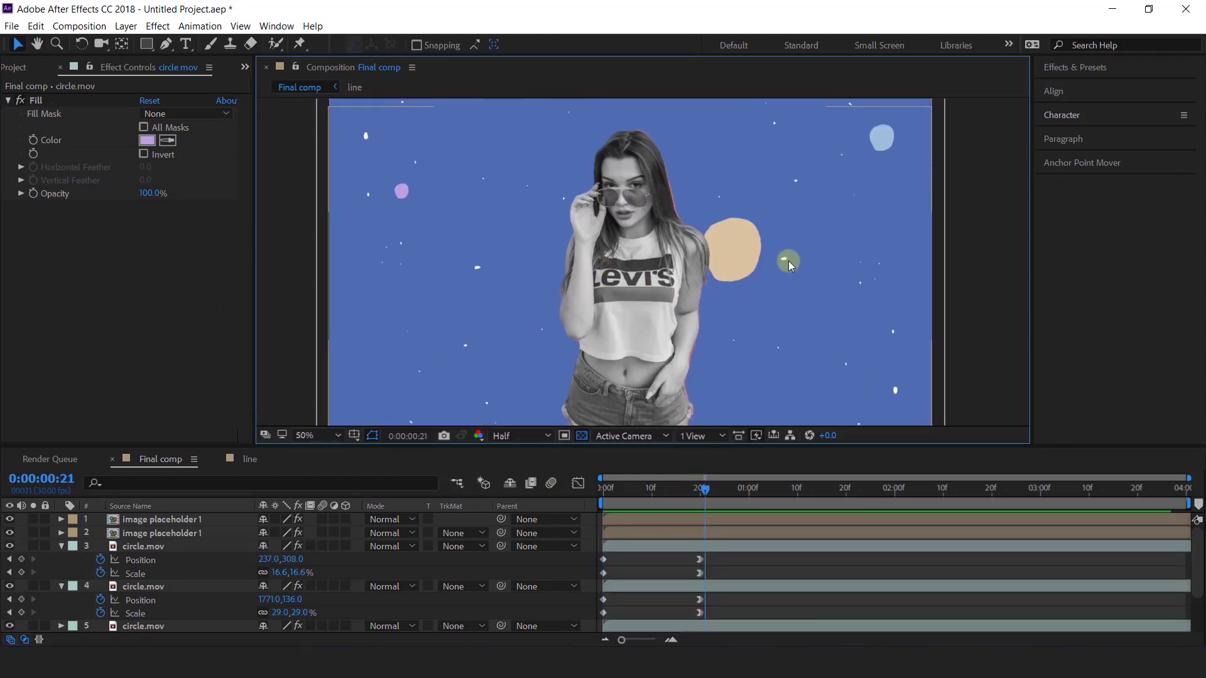
Collapse the two expanded circle.mov layers and select the lower image placeholder 1 layer
scroll(789, 262, down, 2)
click(61, 546)
click(61, 560)
scroll(549, 305, up, 2)
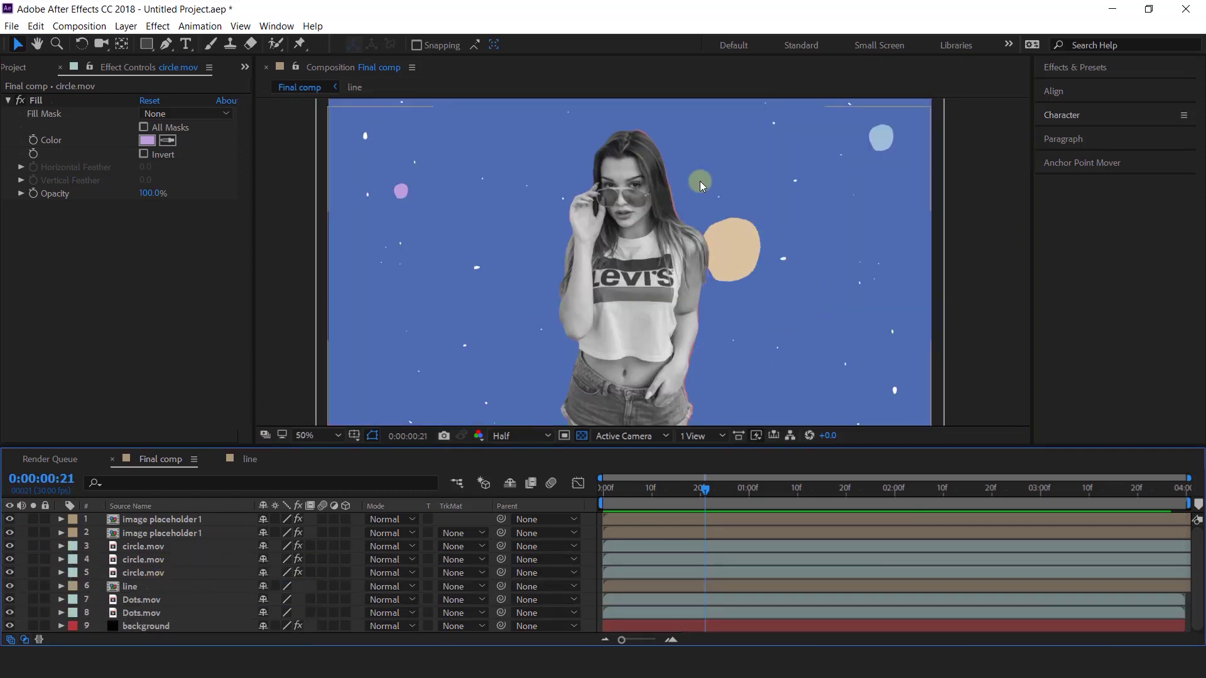
click(186, 534)
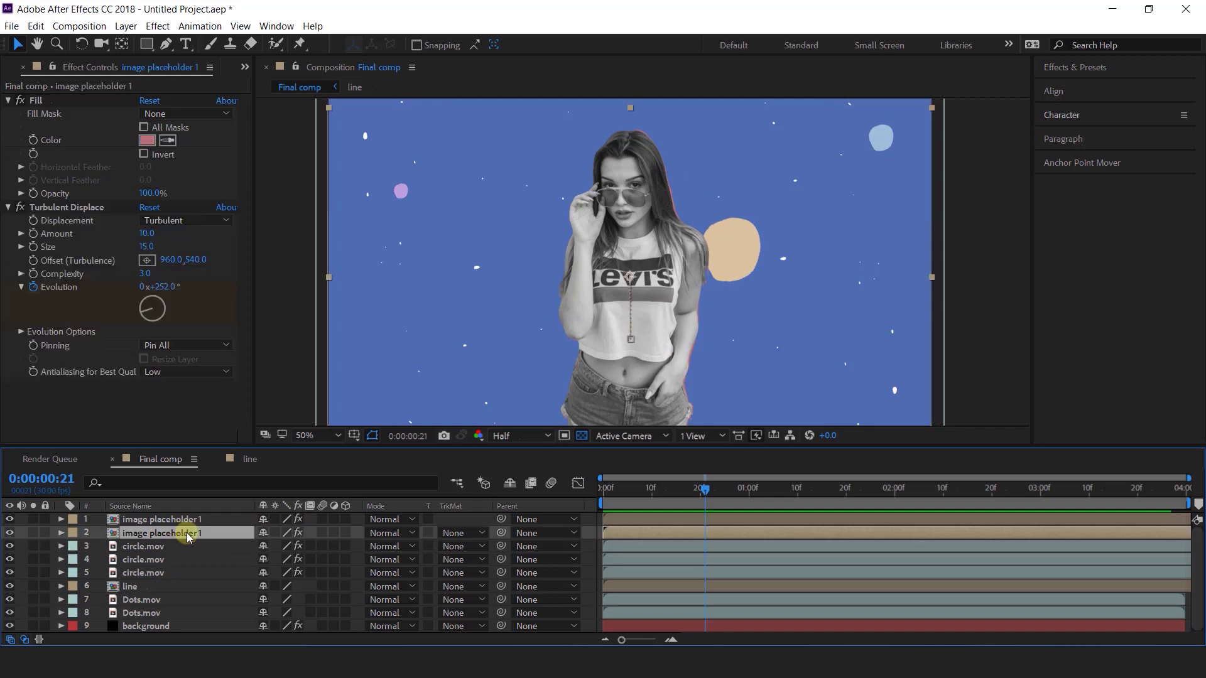
Shift both Position keyframes of the silhouette layer so it peeks out on the right at 982, 574, and preview the result
key(u)
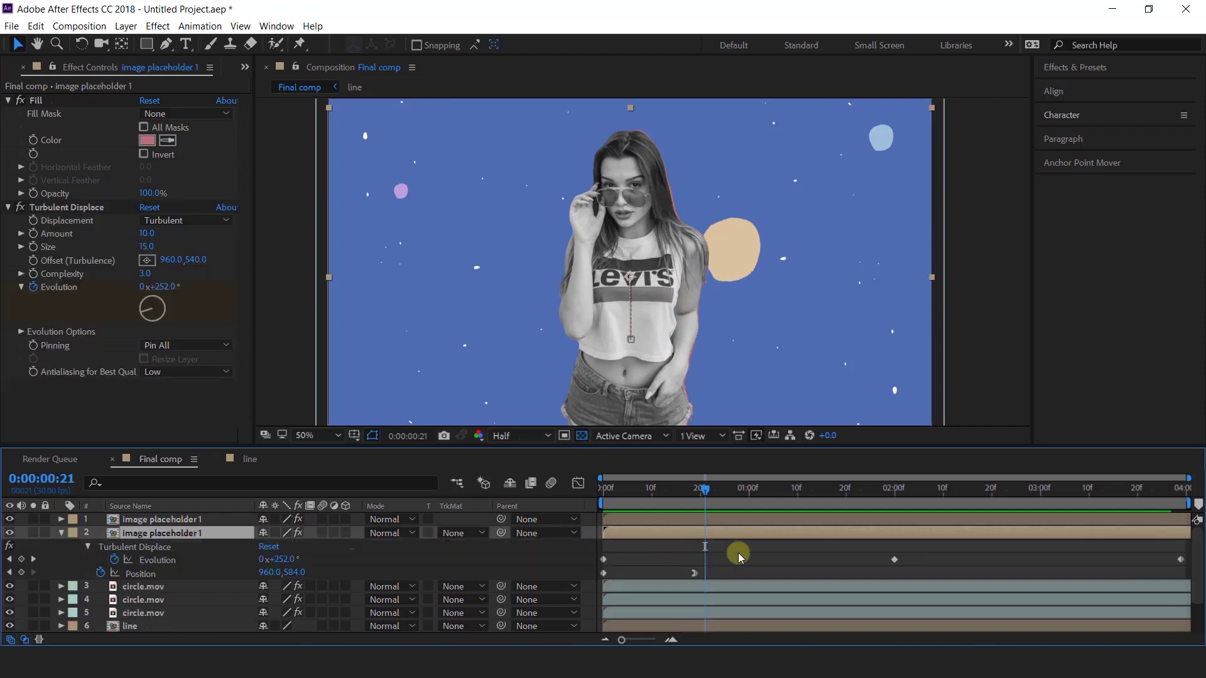
drag(772, 566, 593, 579)
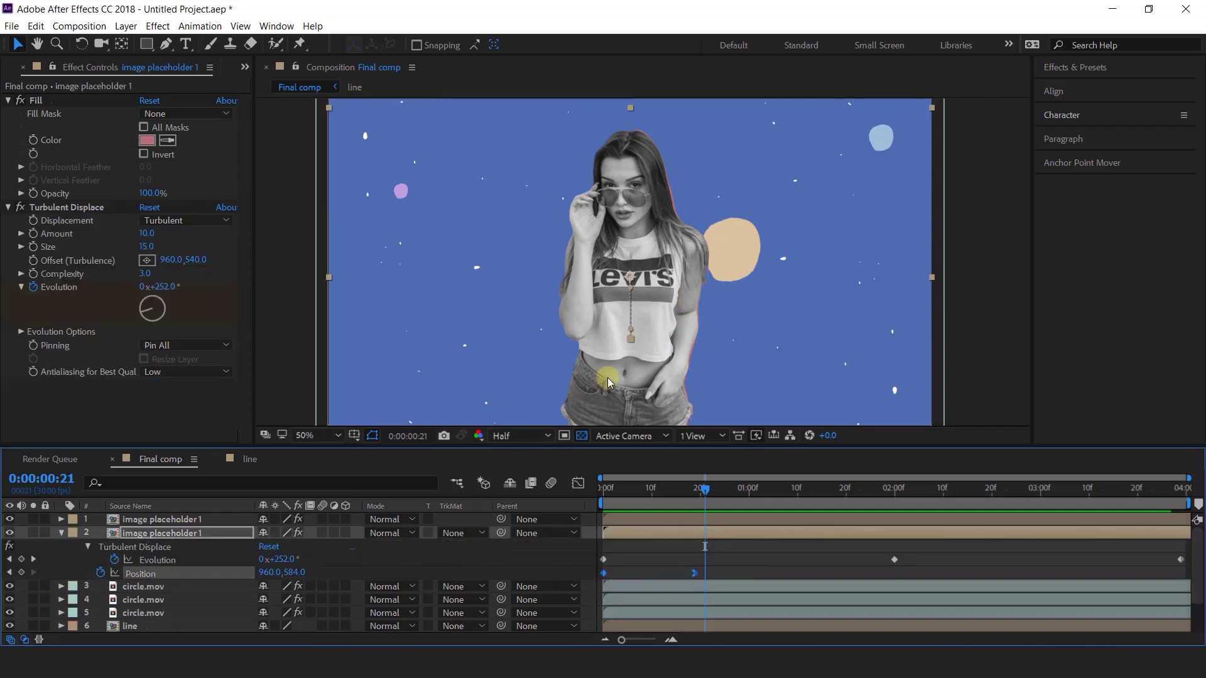
drag(631, 340, 637, 337)
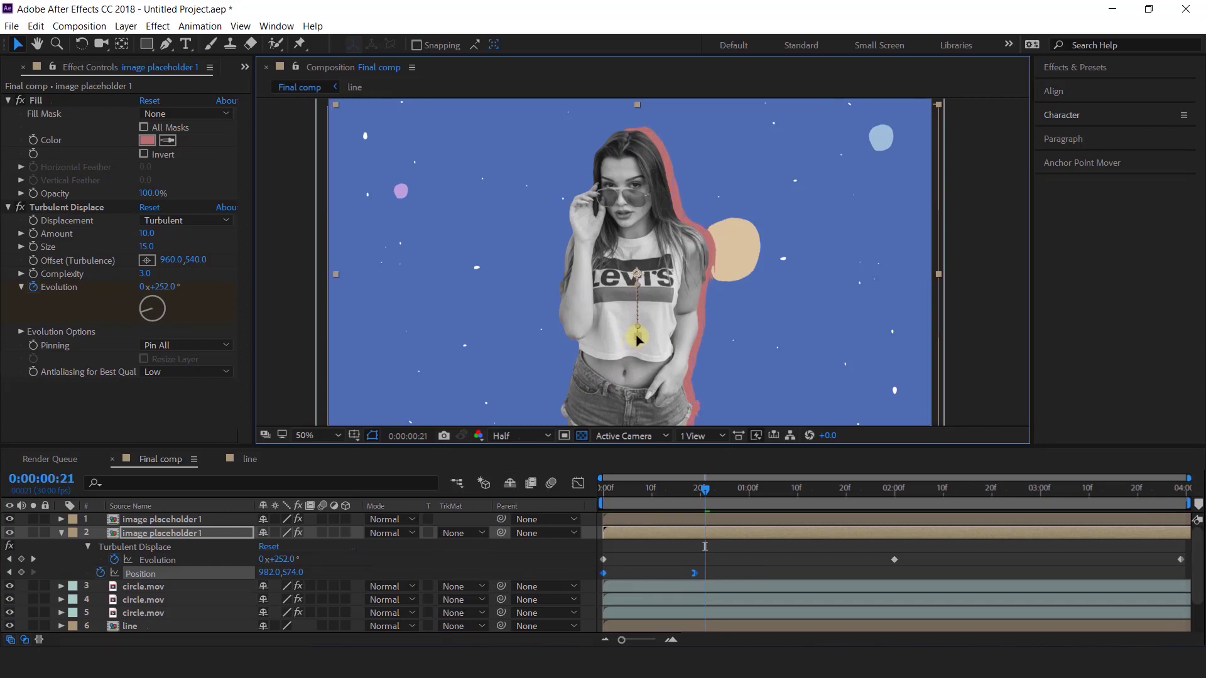
click(762, 568)
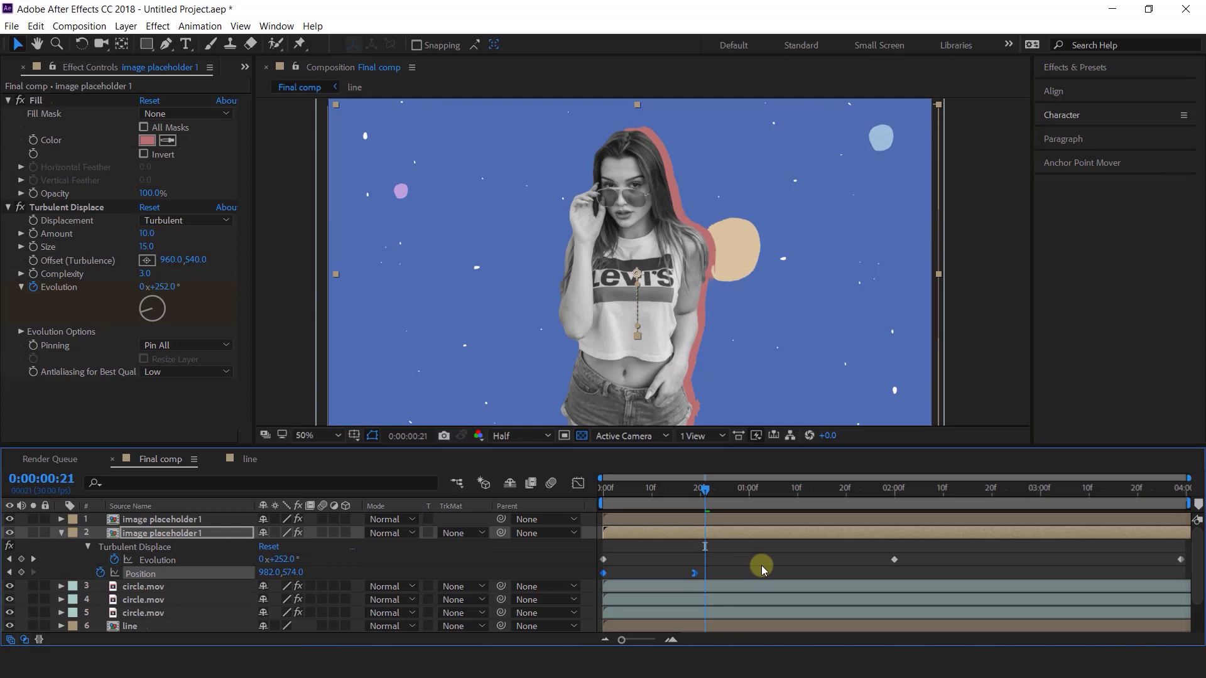
drag(706, 489, 553, 506)
key(space)
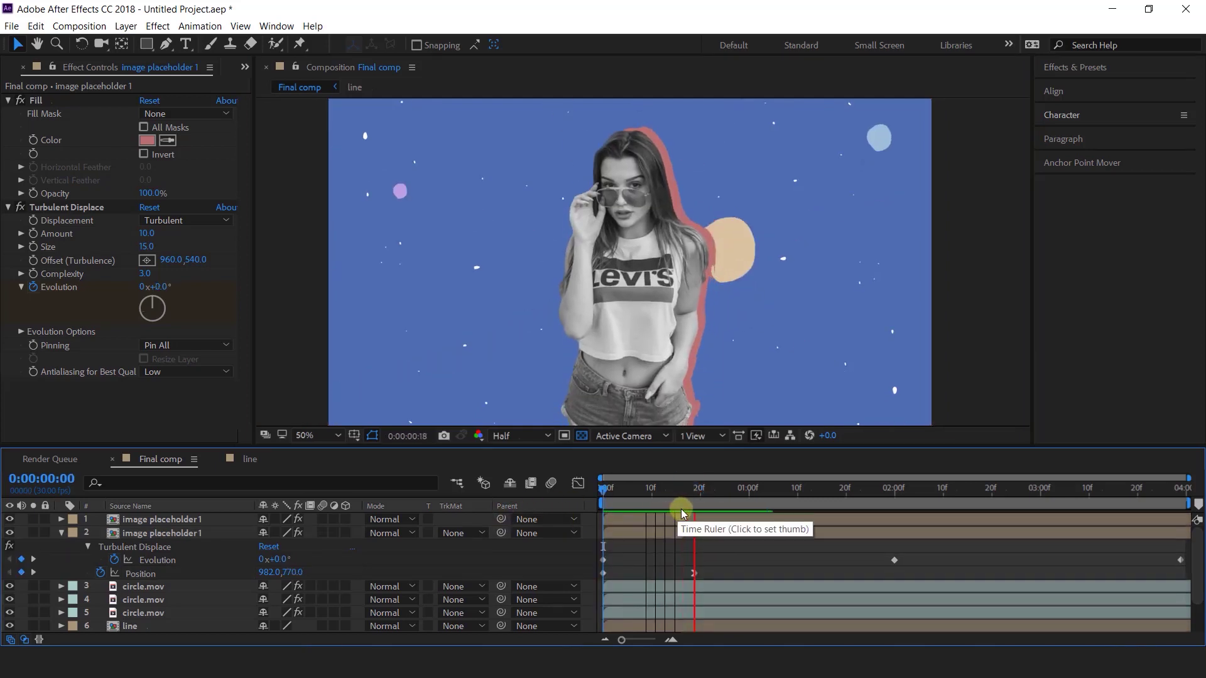
Change the Fill color of the woman's silhouette layer to light purple and collapse the layer
drag(714, 490, 695, 490)
click(70, 111)
click(147, 140)
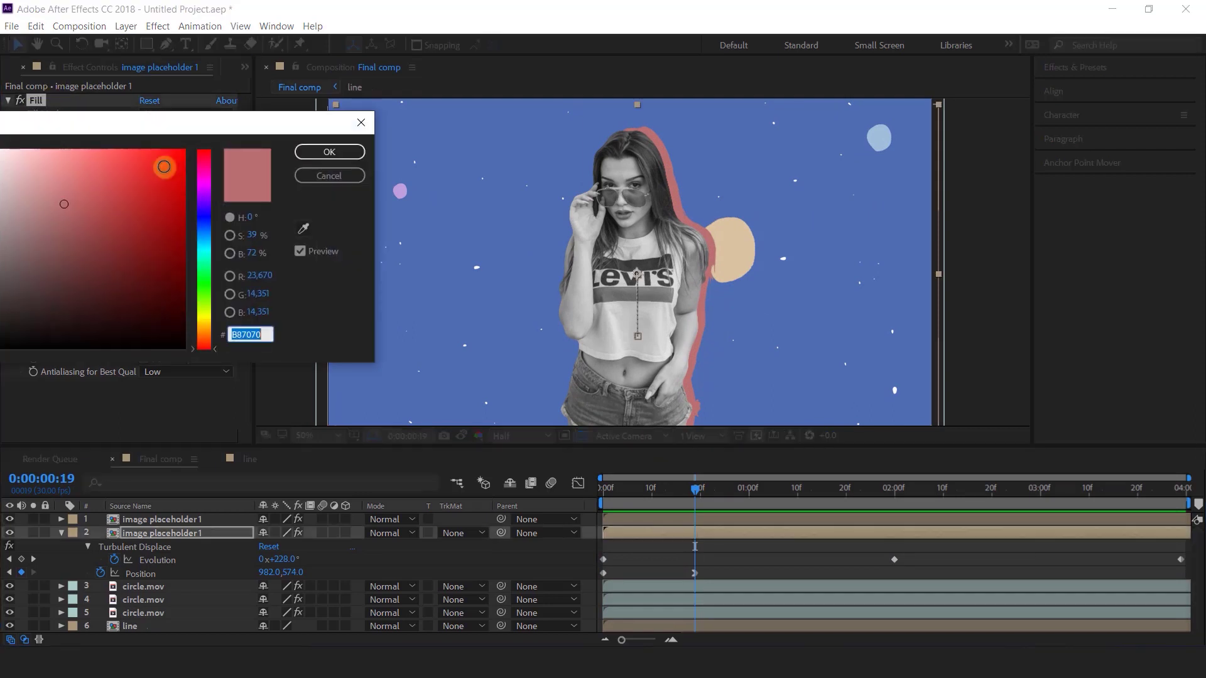
mouse_move(162, 167)
mouse_down()
mouse_move(51, 162)
mouse_move(46, 205)
mouse_move(42, 168)
mouse_up()
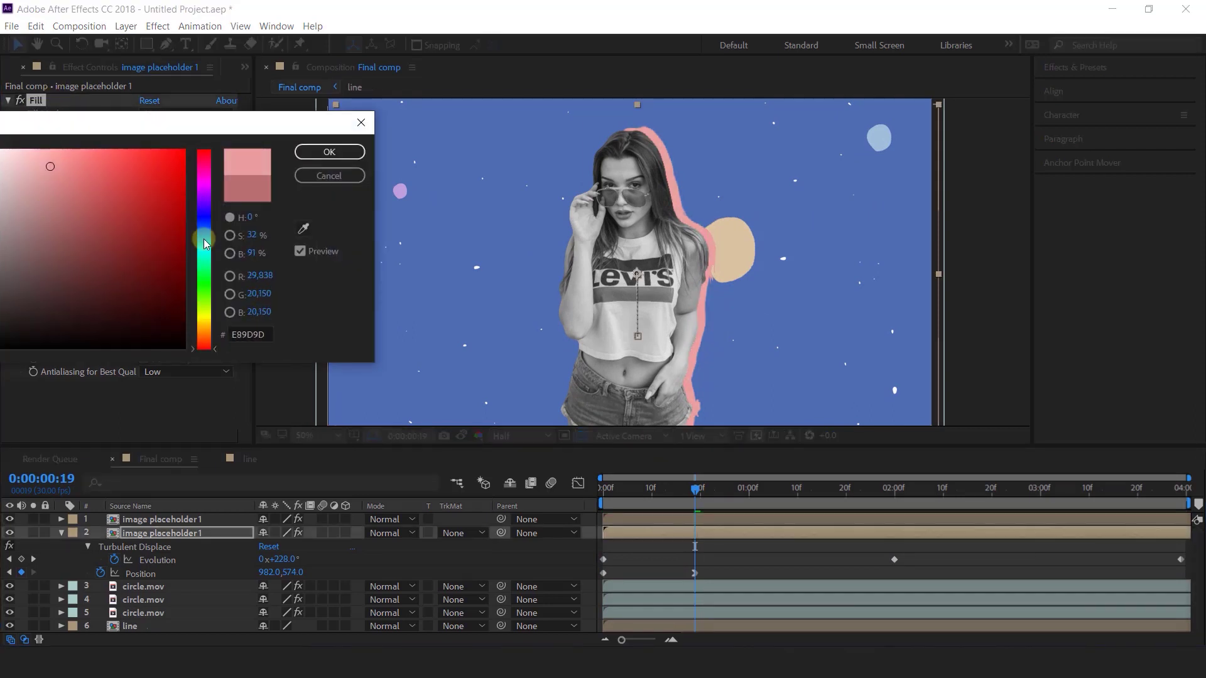
drag(204, 244, 210, 185)
drag(35, 187, 44, 168)
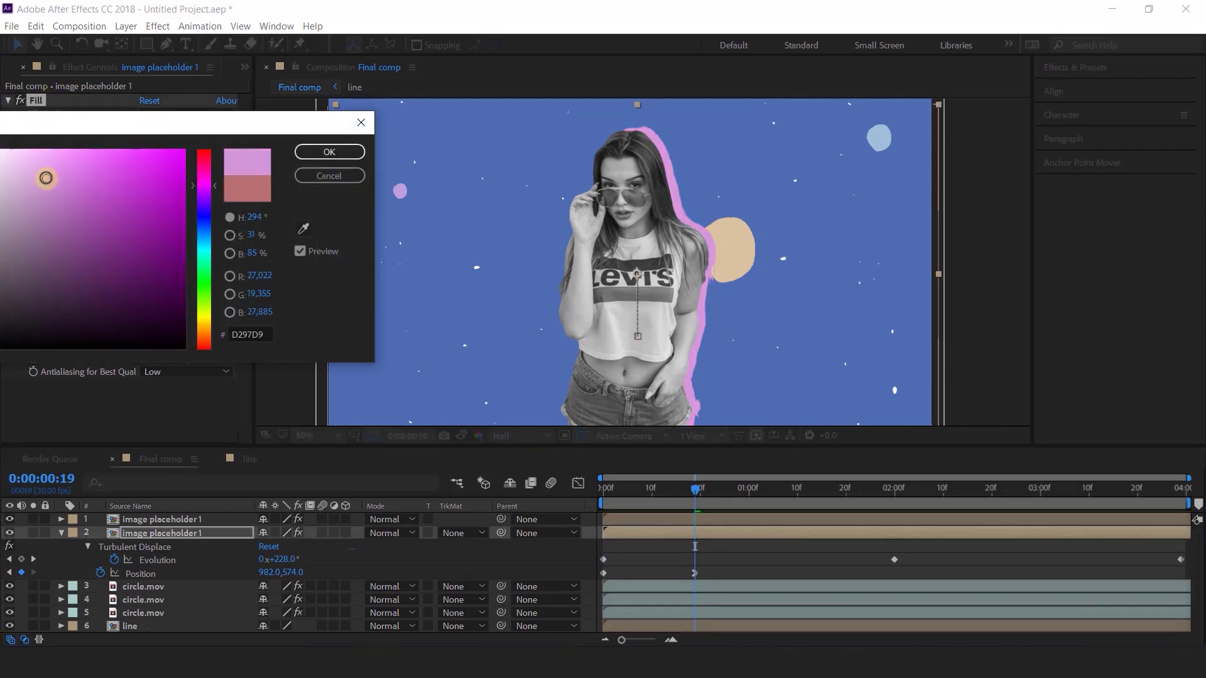
click(329, 152)
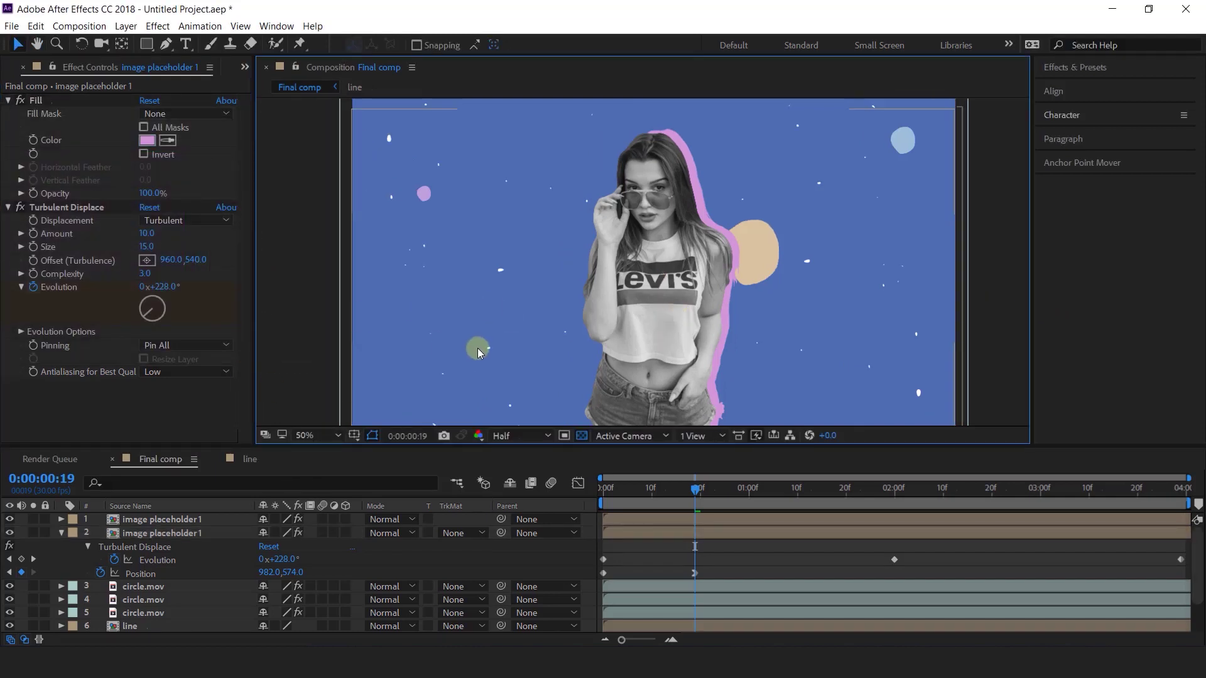
click(61, 532)
Add Brush.mov as the top layer of Final comp, scaled down and placed in the lower-left area beside the woman
click(155, 413)
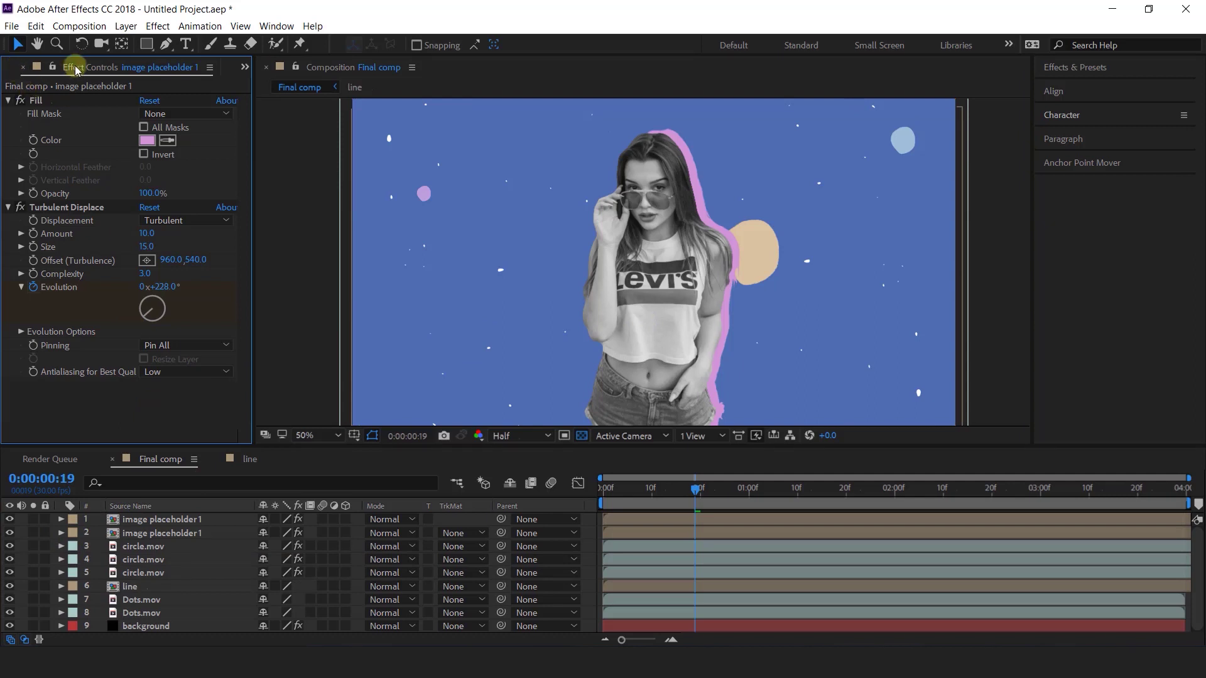
scroll(76, 70, up, 1)
click(50, 210)
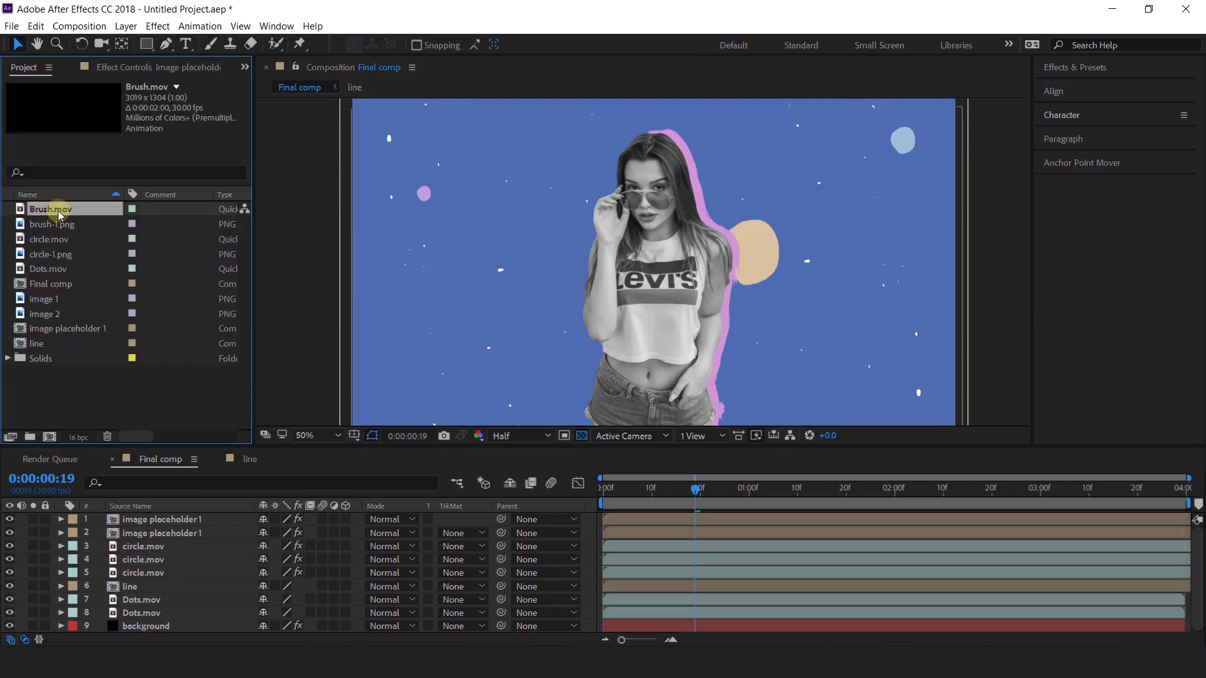
mouse_move(56, 210)
mouse_down()
mouse_move(204, 470)
mouse_move(176, 520)
mouse_up()
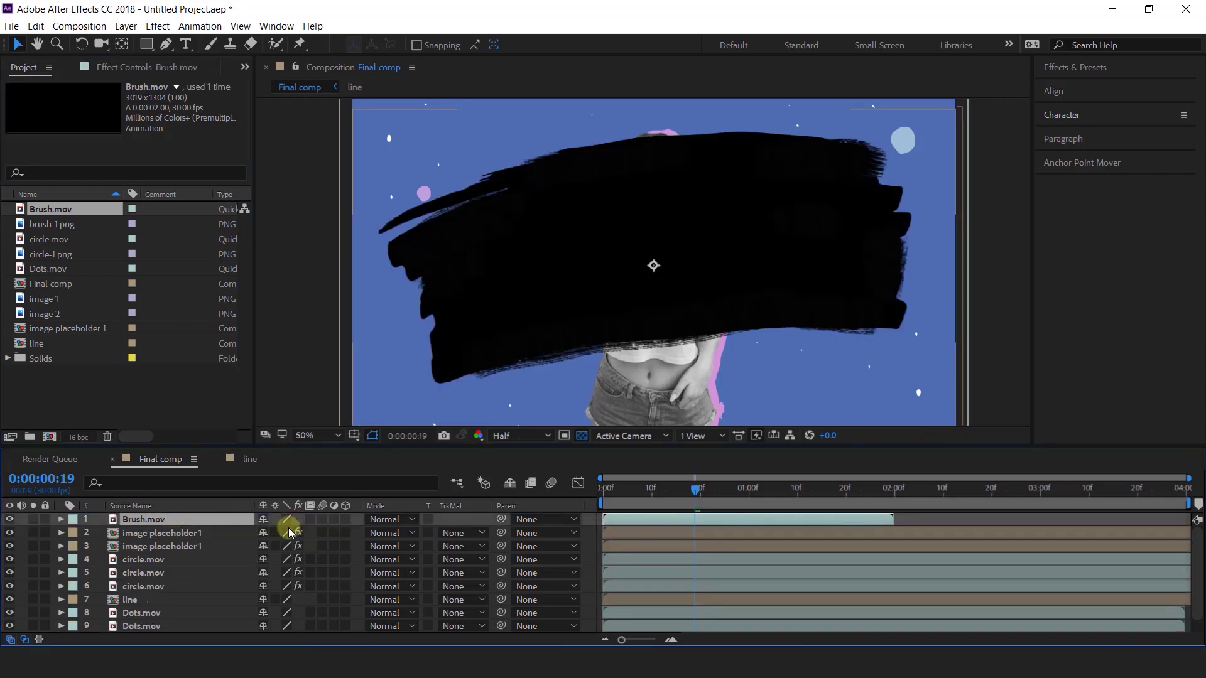
scroll(680, 299, down, 2)
mouse_move(886, 265)
mouse_down()
mouse_move(721, 280)
mouse_move(473, 358)
mouse_move(483, 353)
mouse_up()
scroll(654, 276, up, 2)
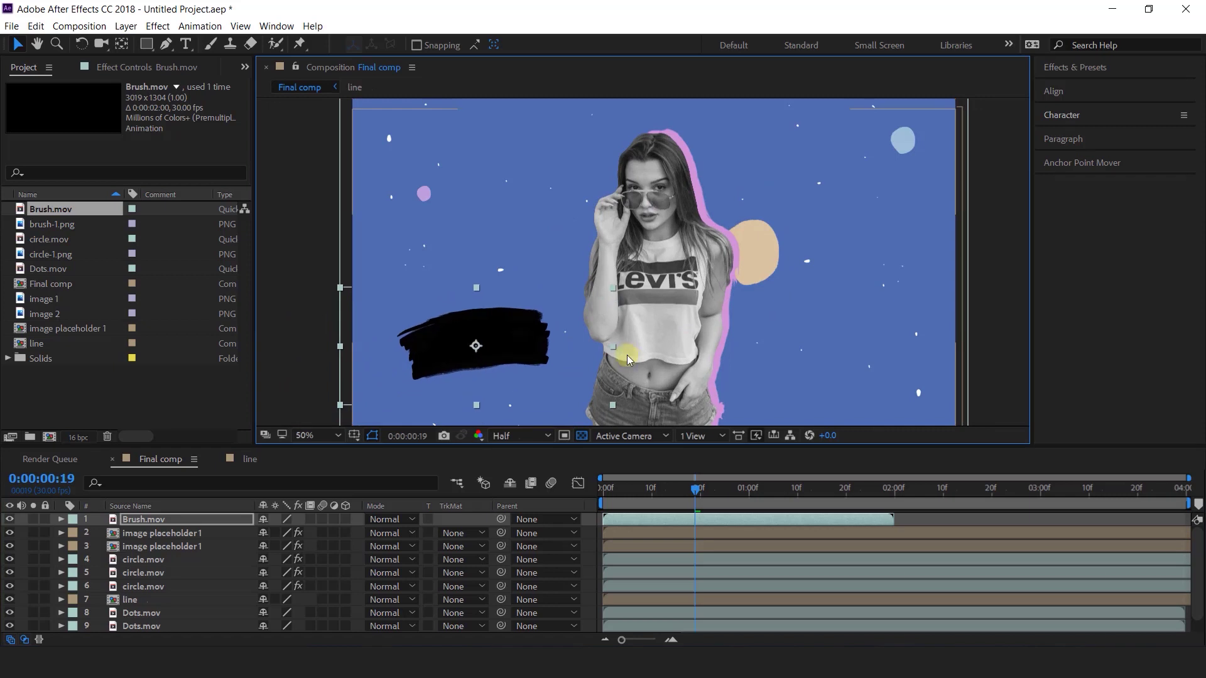
mouse_move(613, 346)
mouse_down()
mouse_move(669, 343)
mouse_move(638, 345)
mouse_up()
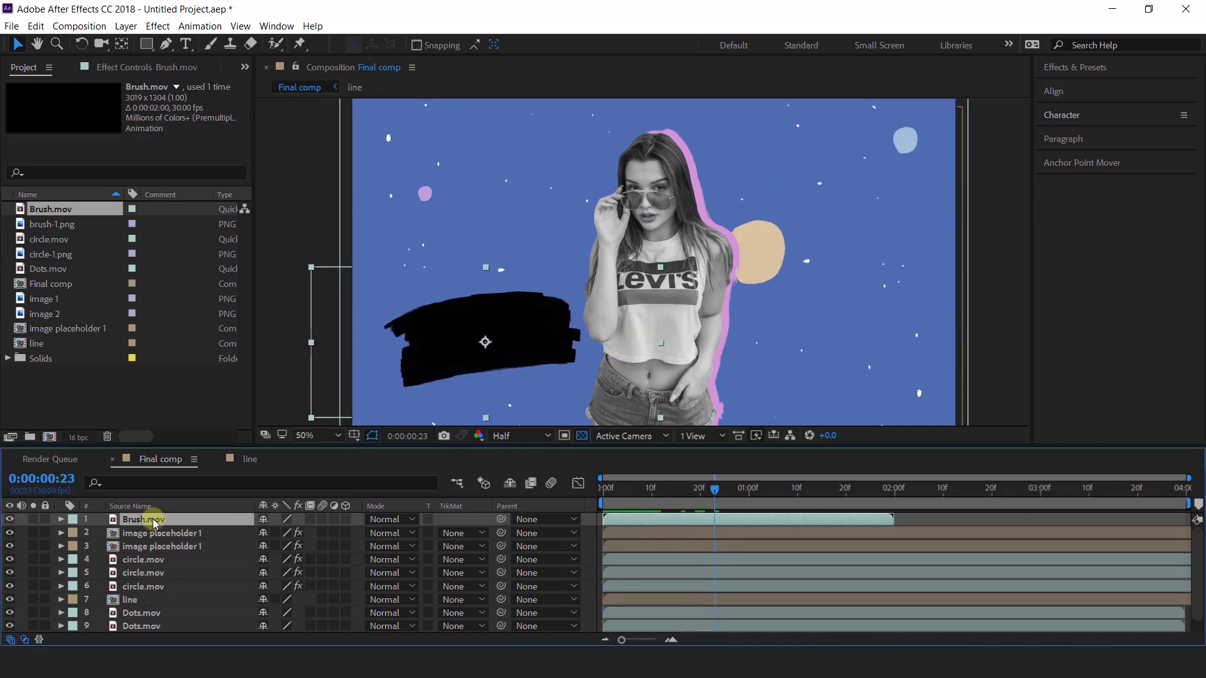
Apply a Fill effect to the Brush.mov layer and set its color to light pink
key(ctrl+space)
text(fill)
key(Return)
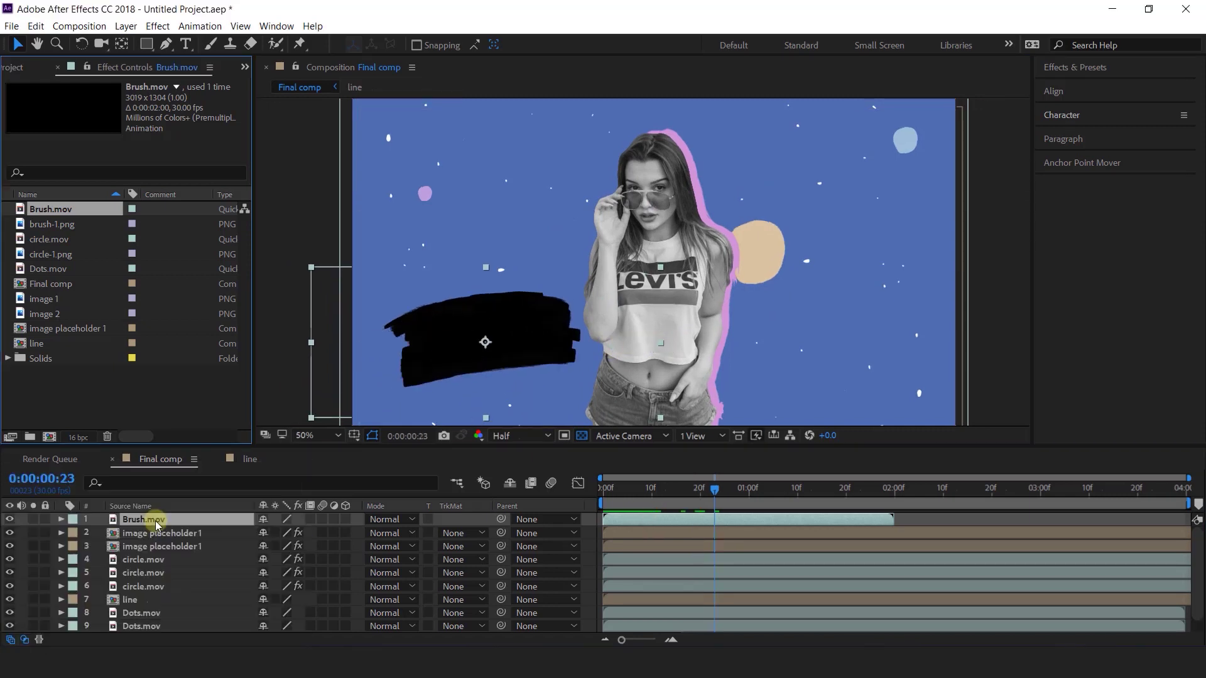
click(147, 141)
mouse_move(82, 185)
mouse_down()
mouse_move(52, 161)
mouse_move(40, 180)
mouse_up()
click(328, 152)
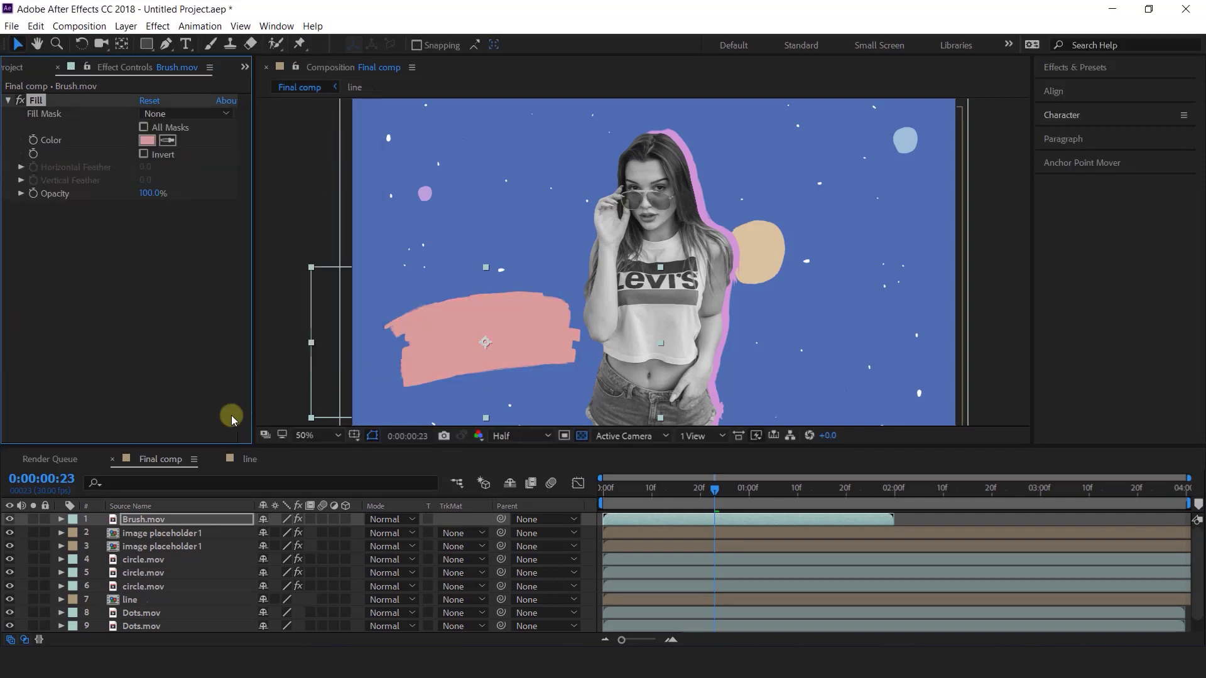
Duplicate the pink Brush.mov layer and shift the trimmed copy in time so it starts where the original ends, at about 2 seconds
click(714, 521)
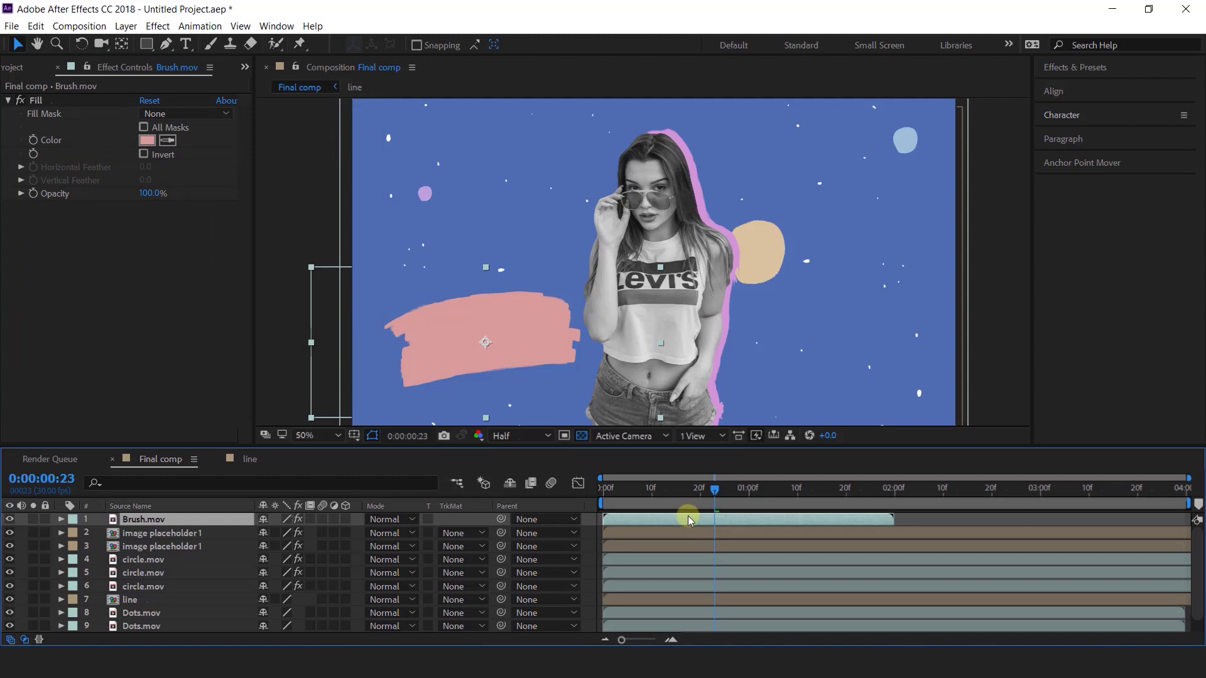
key(ctrl+d)
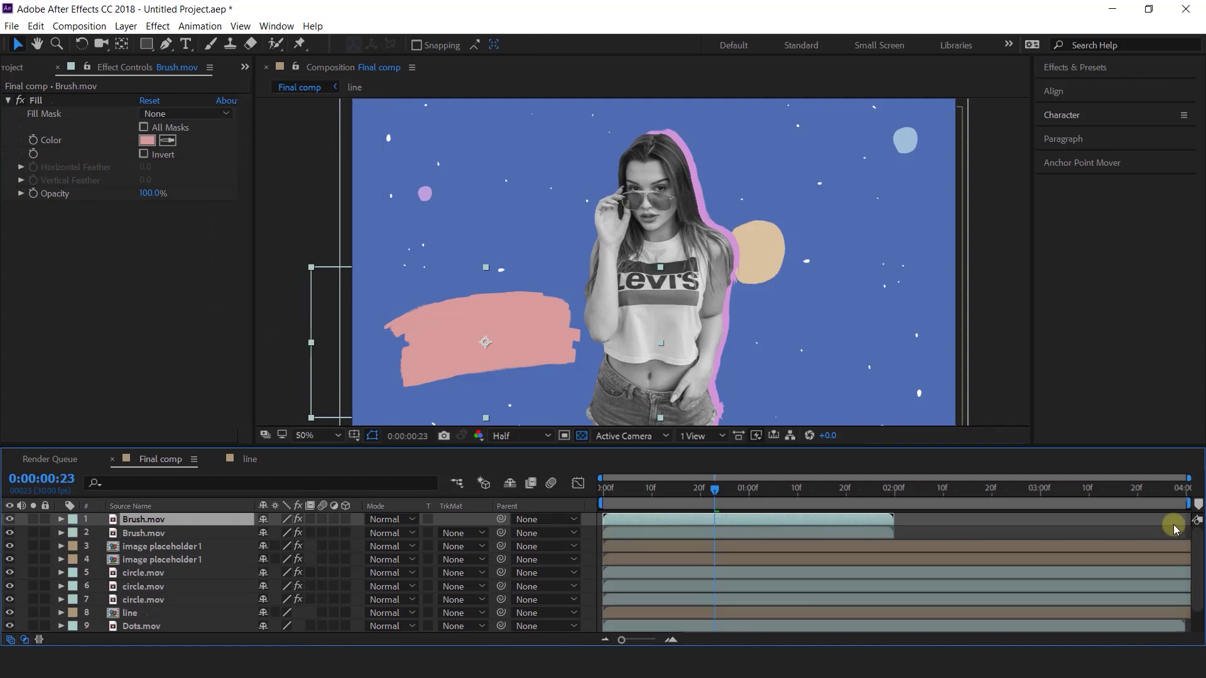
mouse_move(655, 520)
mouse_down()
mouse_move(883, 518)
mouse_move(853, 519)
mouse_up()
mouse_move(856, 519)
mouse_down()
mouse_move(912, 522)
mouse_move(894, 488)
mouse_move(930, 490)
mouse_move(921, 520)
mouse_move(882, 491)
mouse_move(929, 491)
mouse_move(861, 502)
mouse_move(778, 492)
mouse_up()
click(447, 324)
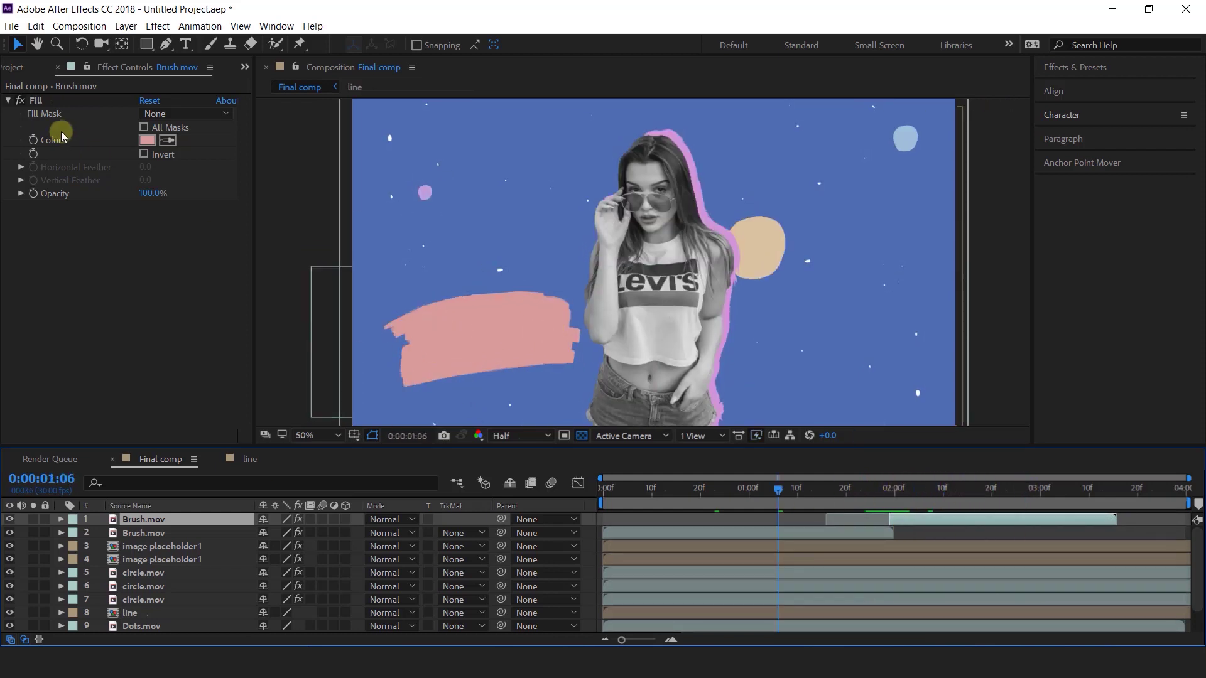
Create a 1200 × 400 px composition named text 1 and paste the EFFECTS CREATION text layer into it
click(19, 67)
click(104, 384)
click(49, 436)
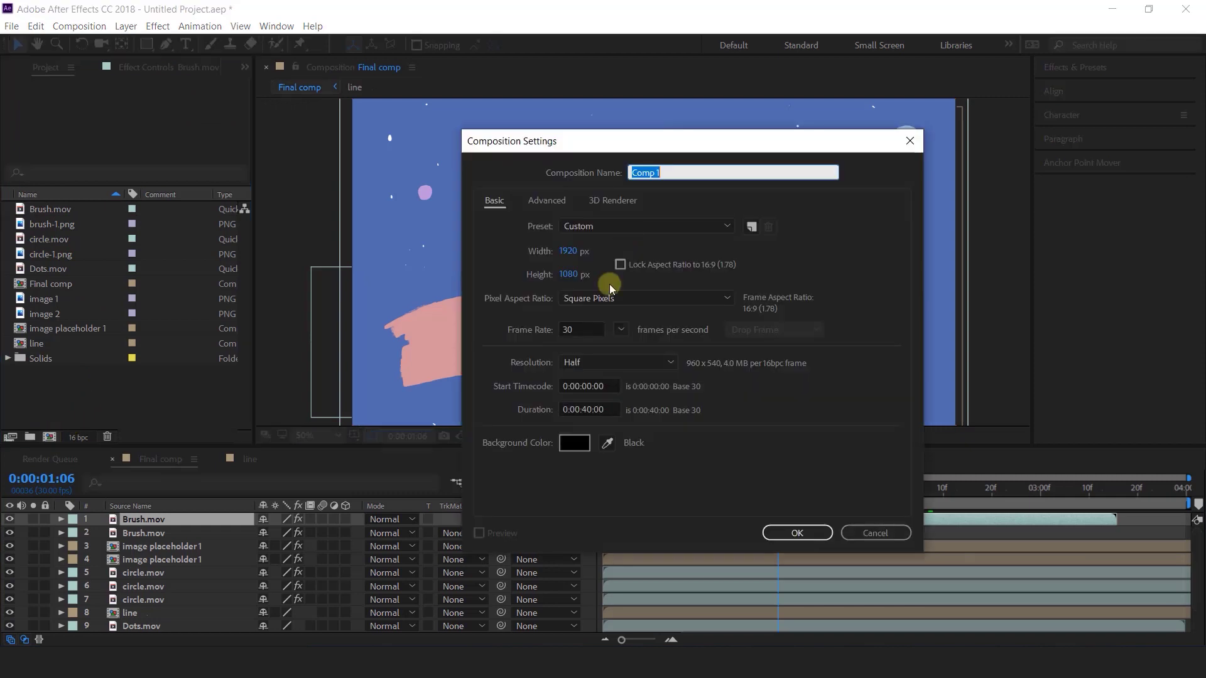
text(text)
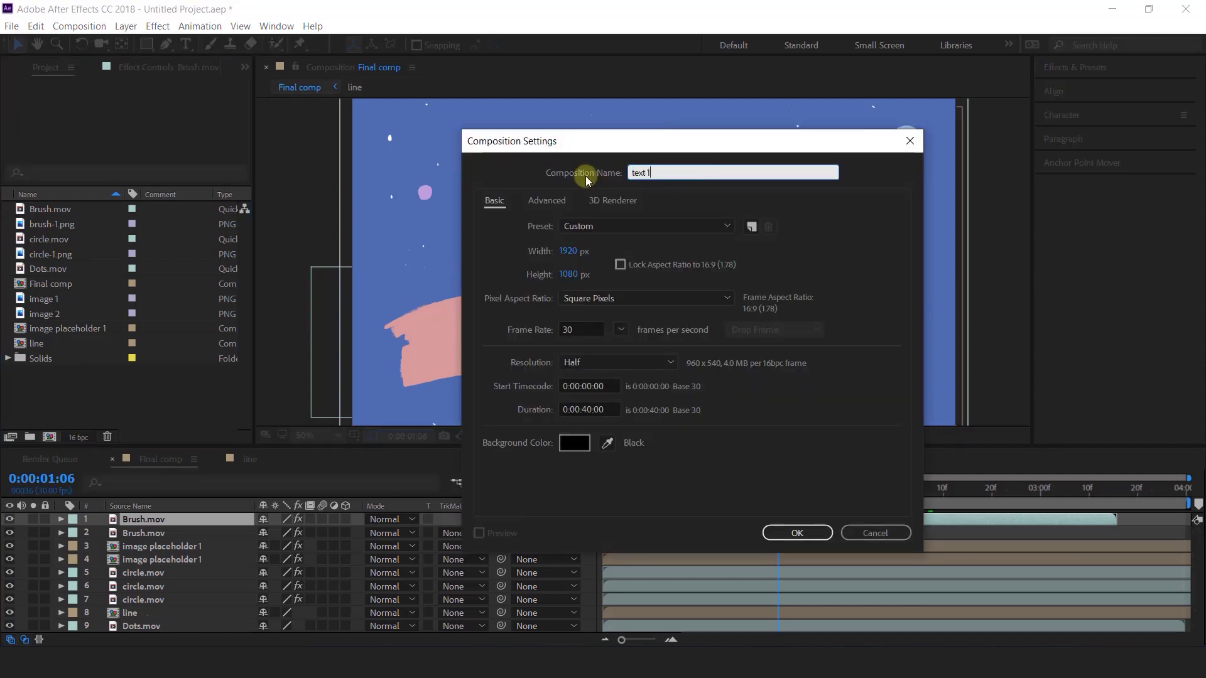
click(569, 250)
text(1200)
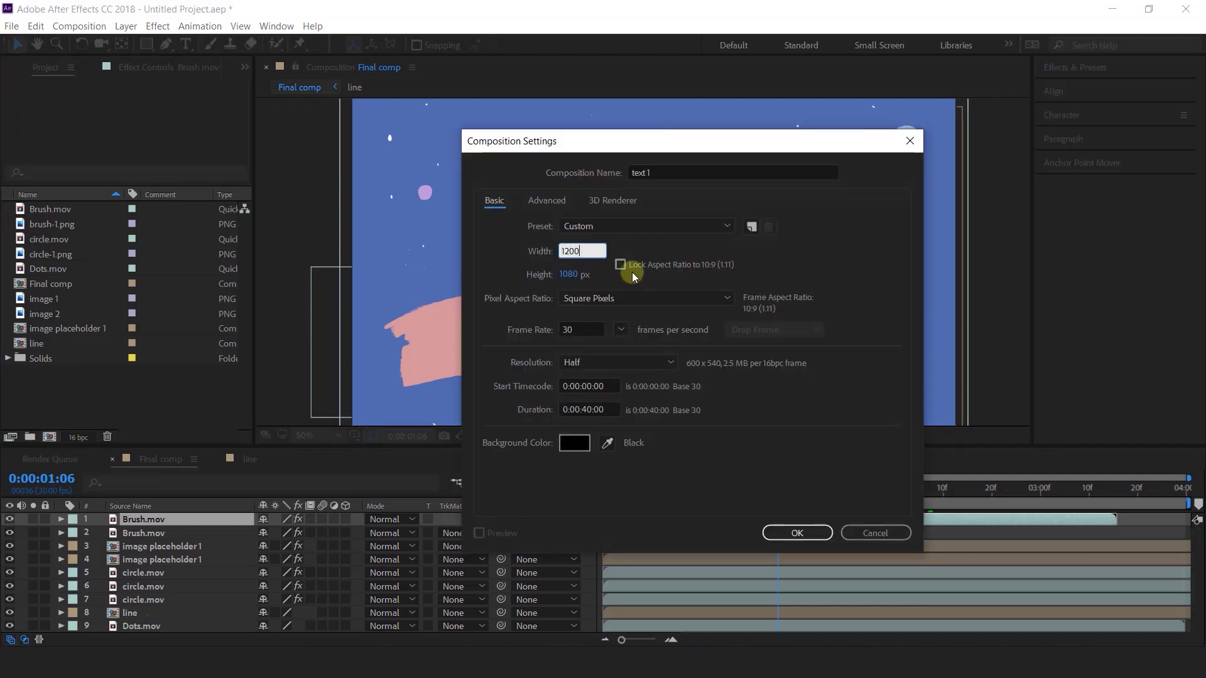
key(Tab)
text(400)
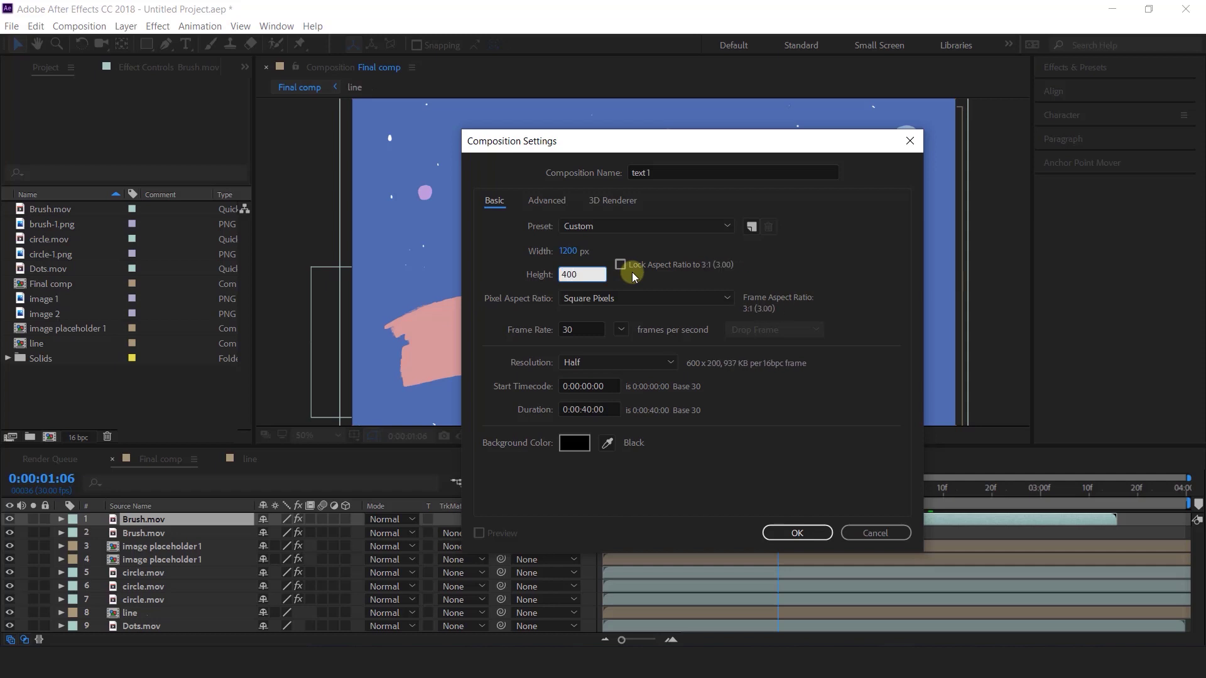
click(791, 531)
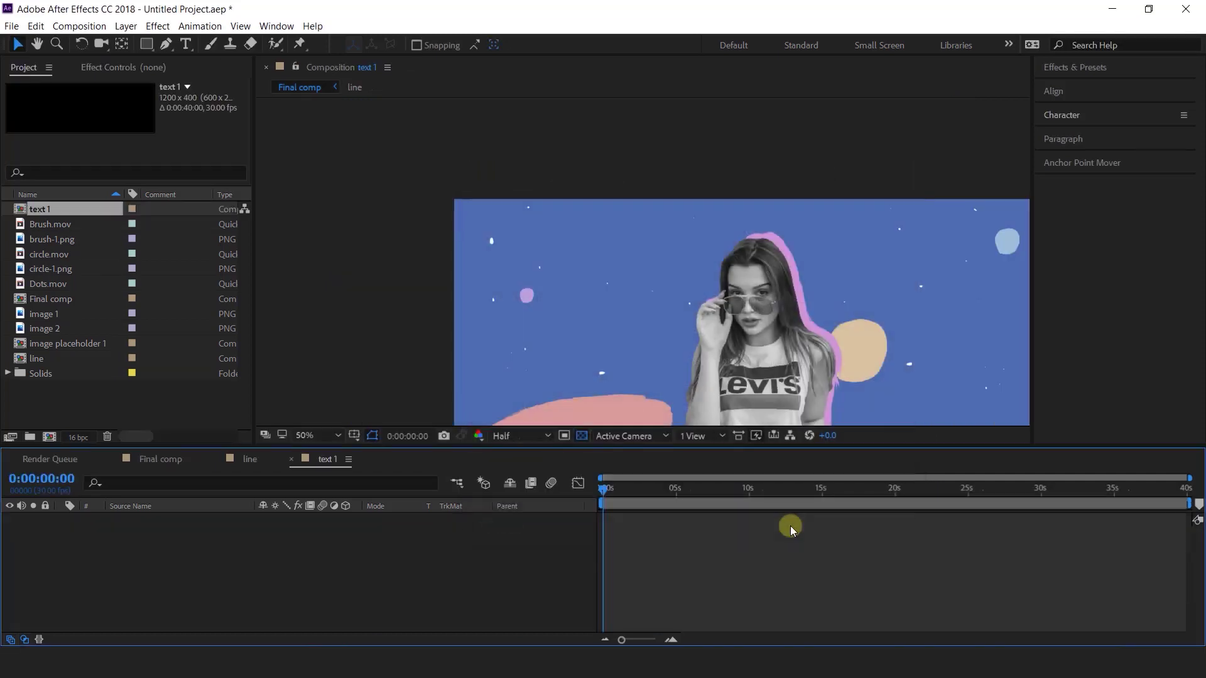
click(585, 436)
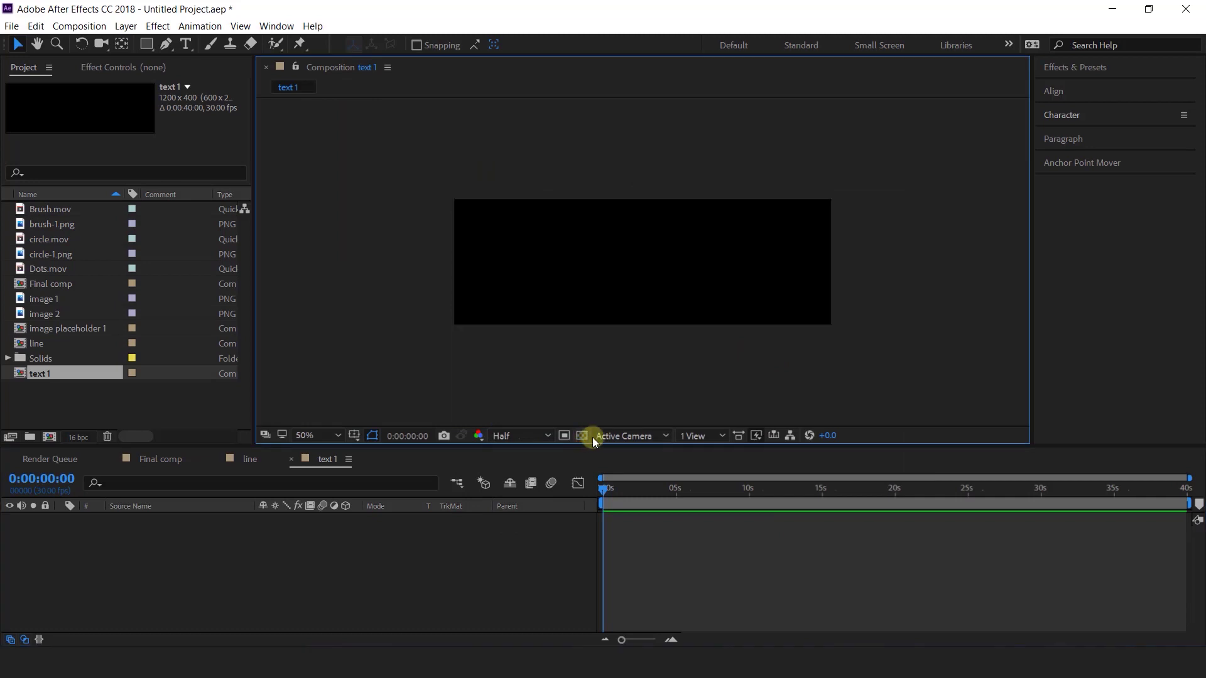
key(ctrl+v)
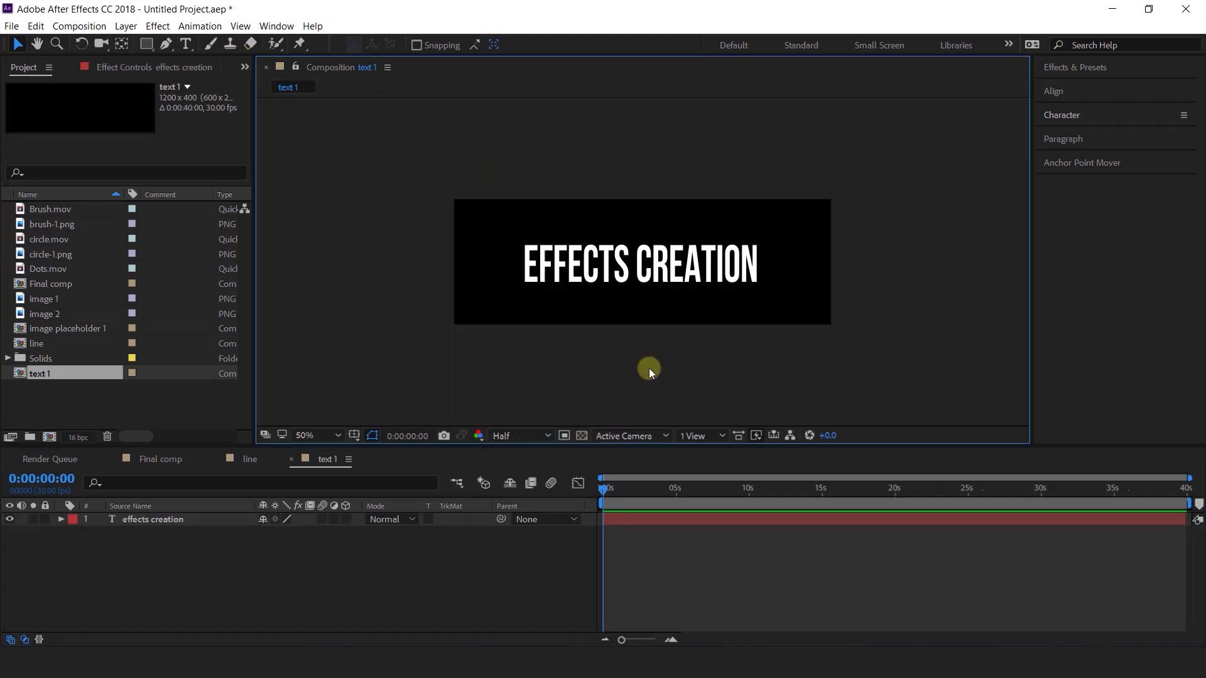
Add text 1 as the top layer of Final comp, scaled down and centred on the pink brush stroke
click(166, 464)
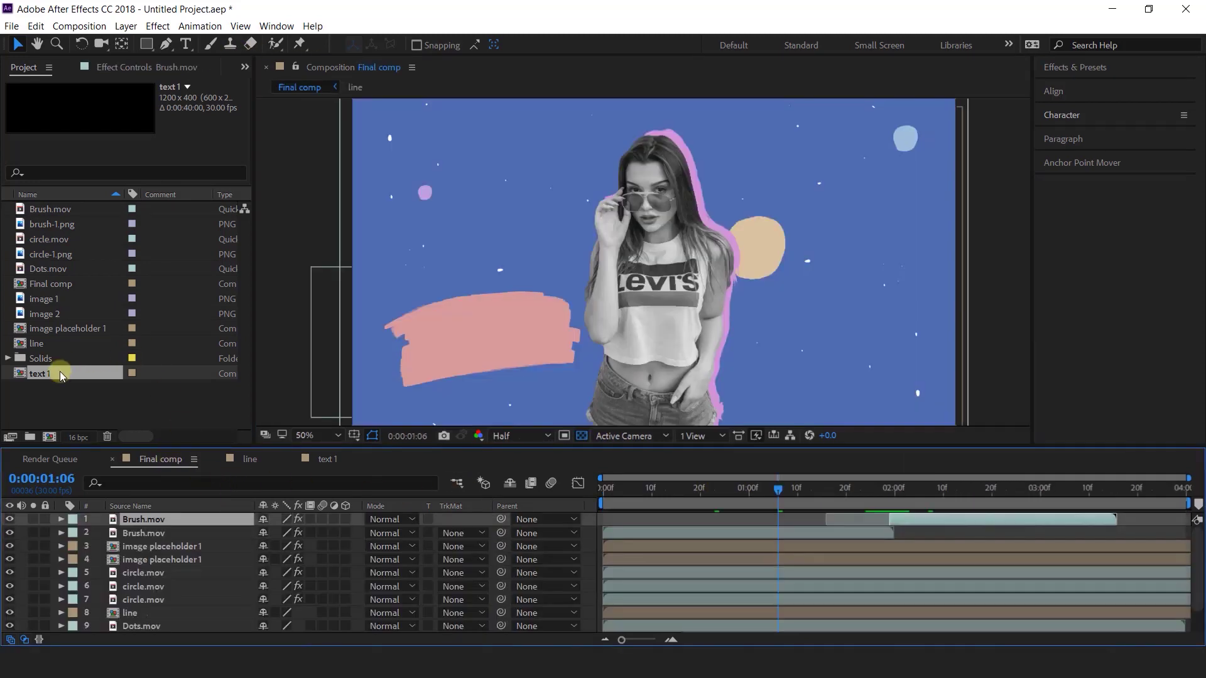
click(16, 377)
mouse_move(16, 380)
mouse_down()
mouse_move(129, 466)
mouse_move(165, 519)
mouse_up()
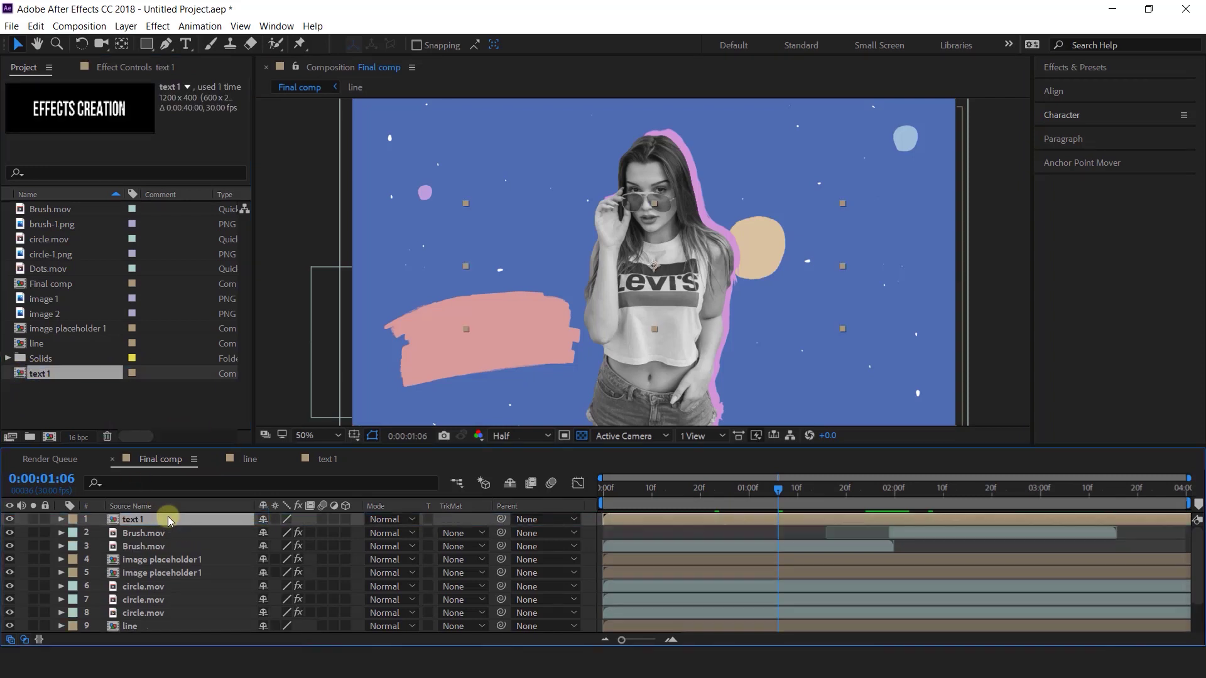
mouse_move(783, 265)
mouse_down()
mouse_move(667, 340)
mouse_move(617, 342)
mouse_up()
drag(492, 343, 476, 340)
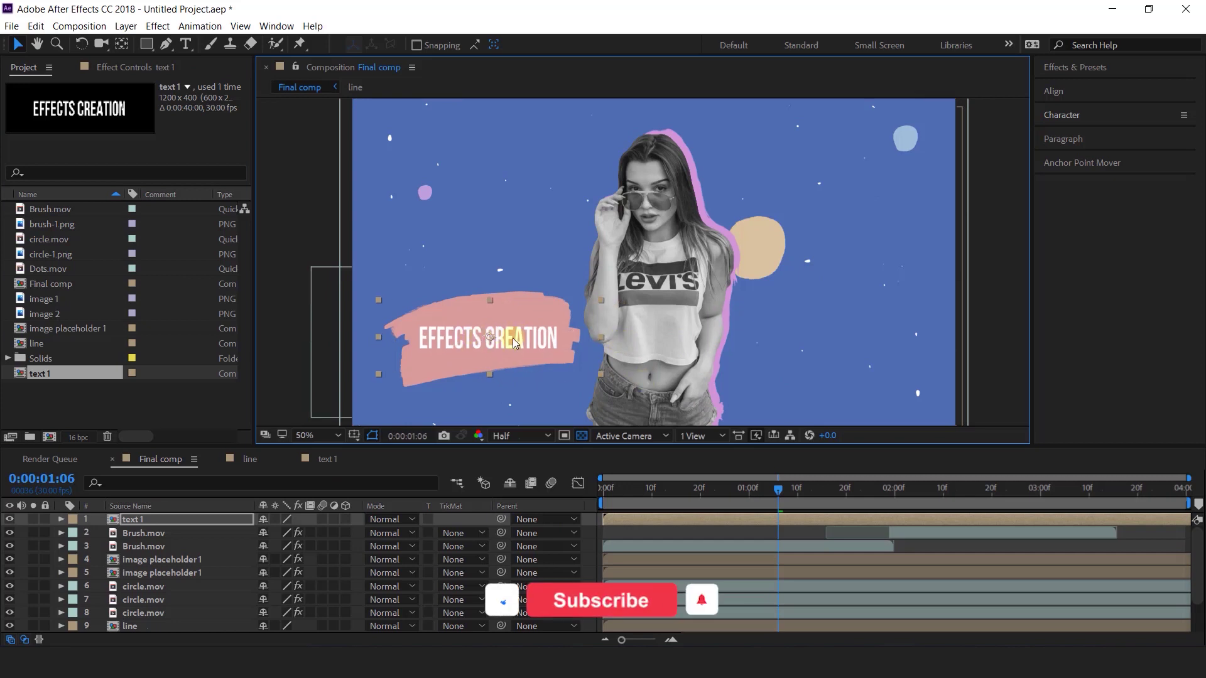
In the text 1 composition, add Position and Scale to a text animator on the effects creation layer
click(327, 460)
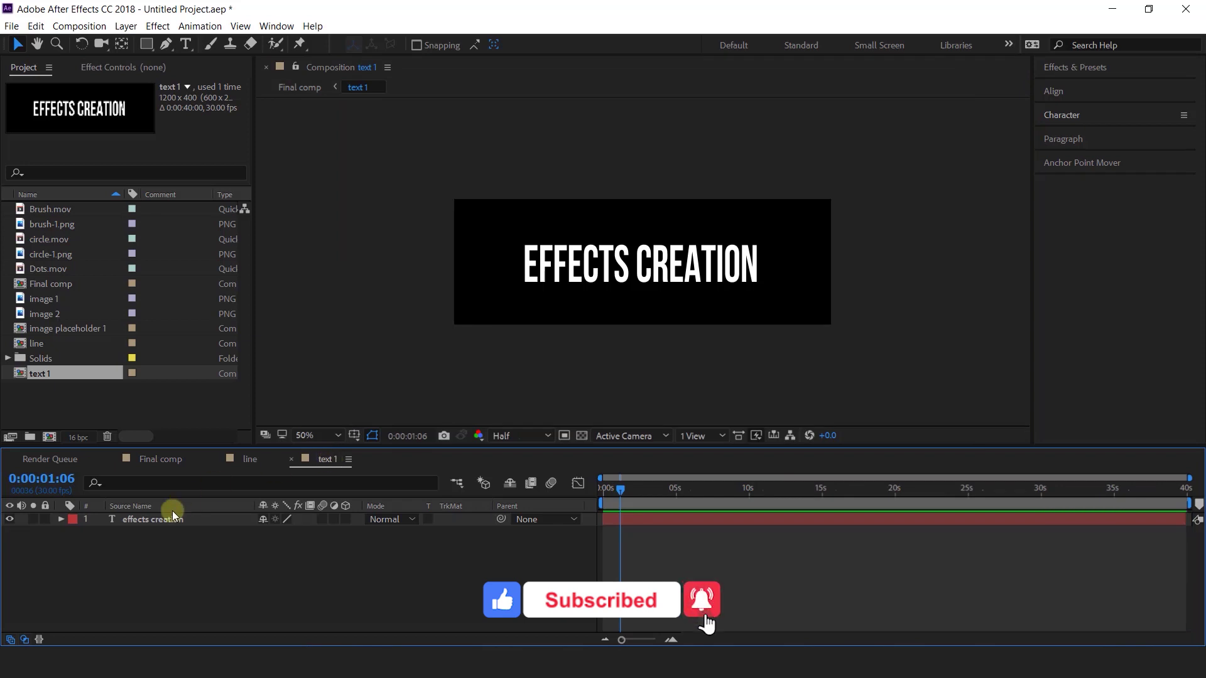
click(61, 520)
click(354, 533)
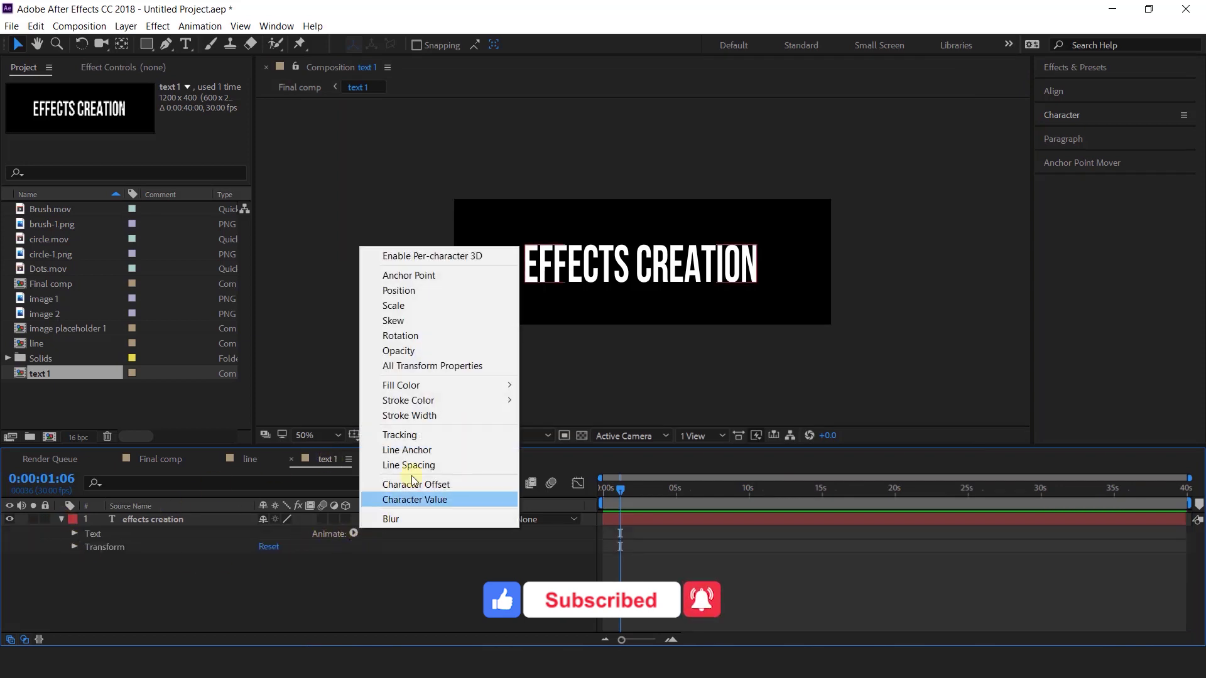
click(408, 291)
click(354, 533)
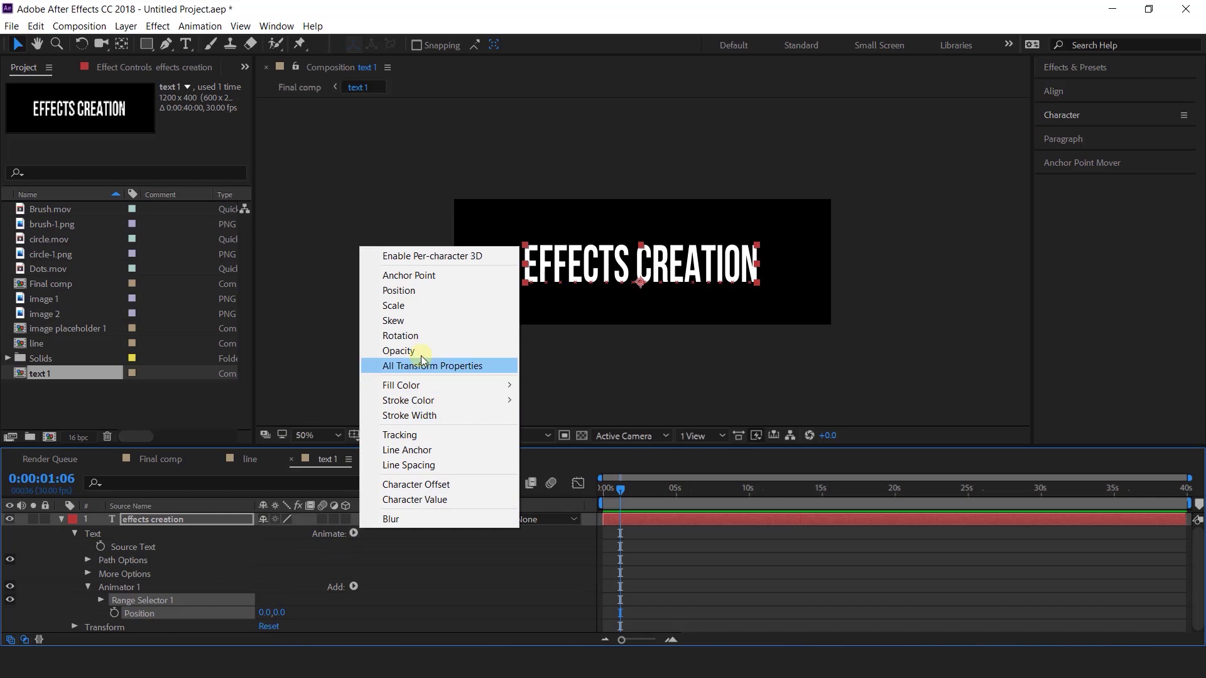
click(407, 305)
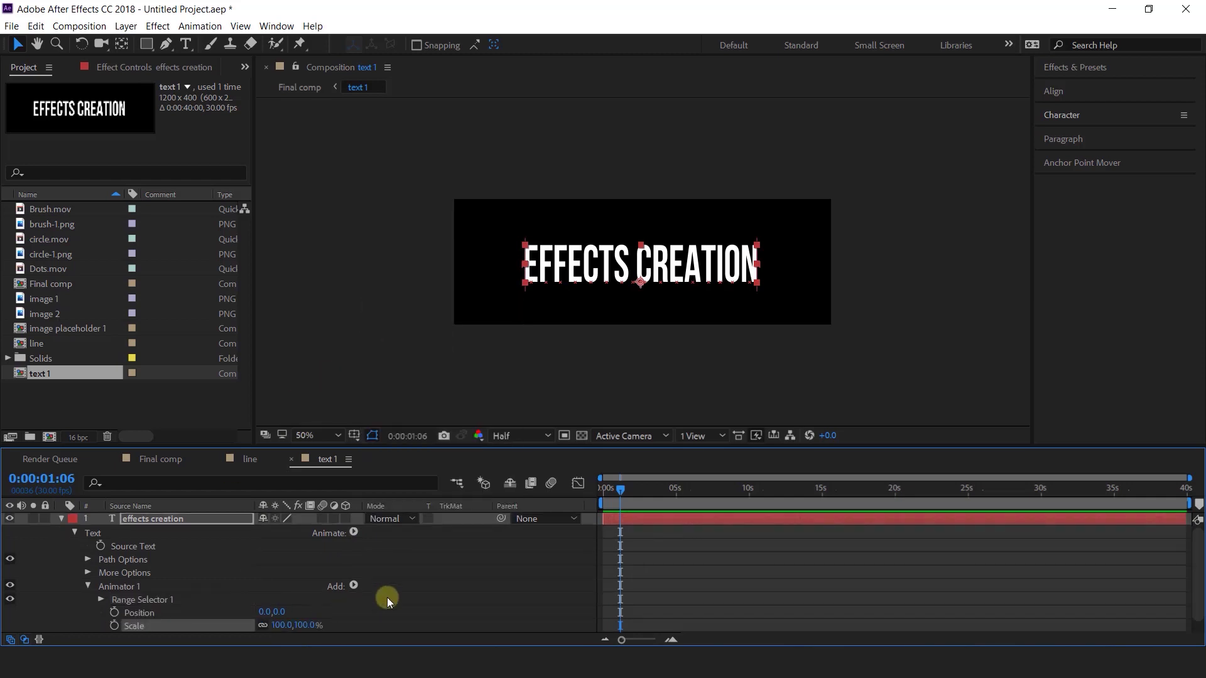
Base the text animator's range selector on Characters Excluding Spaces and set its Ease High to -100%
click(99, 600)
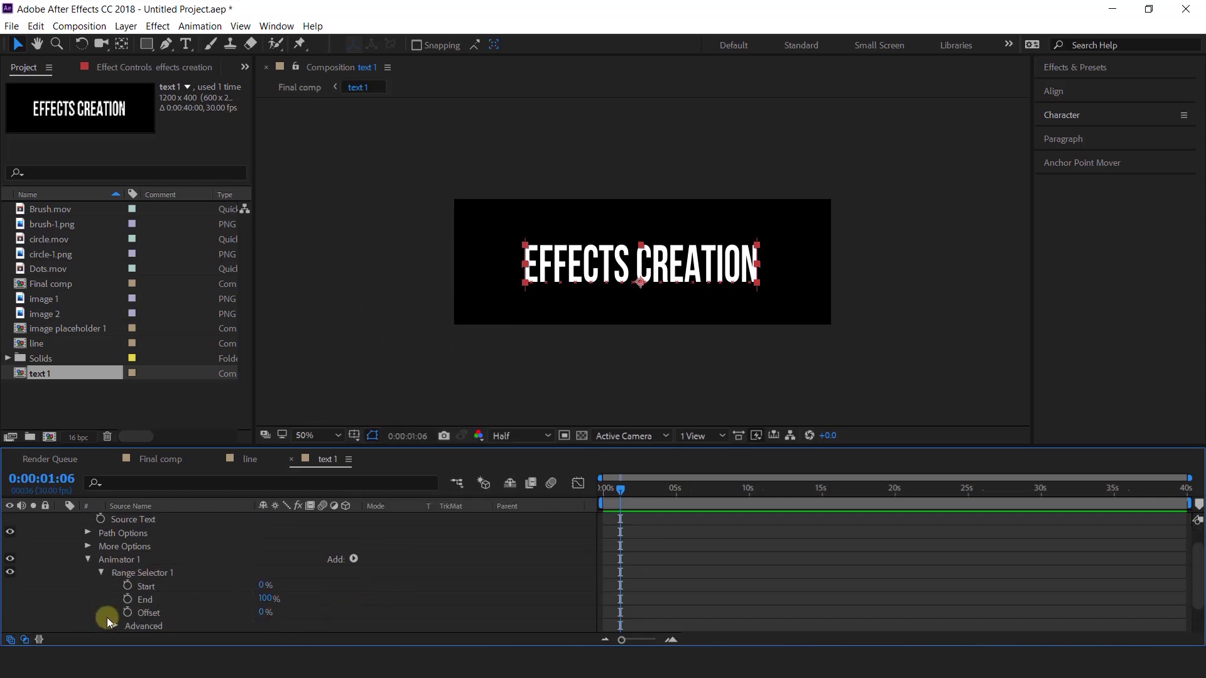
click(113, 625)
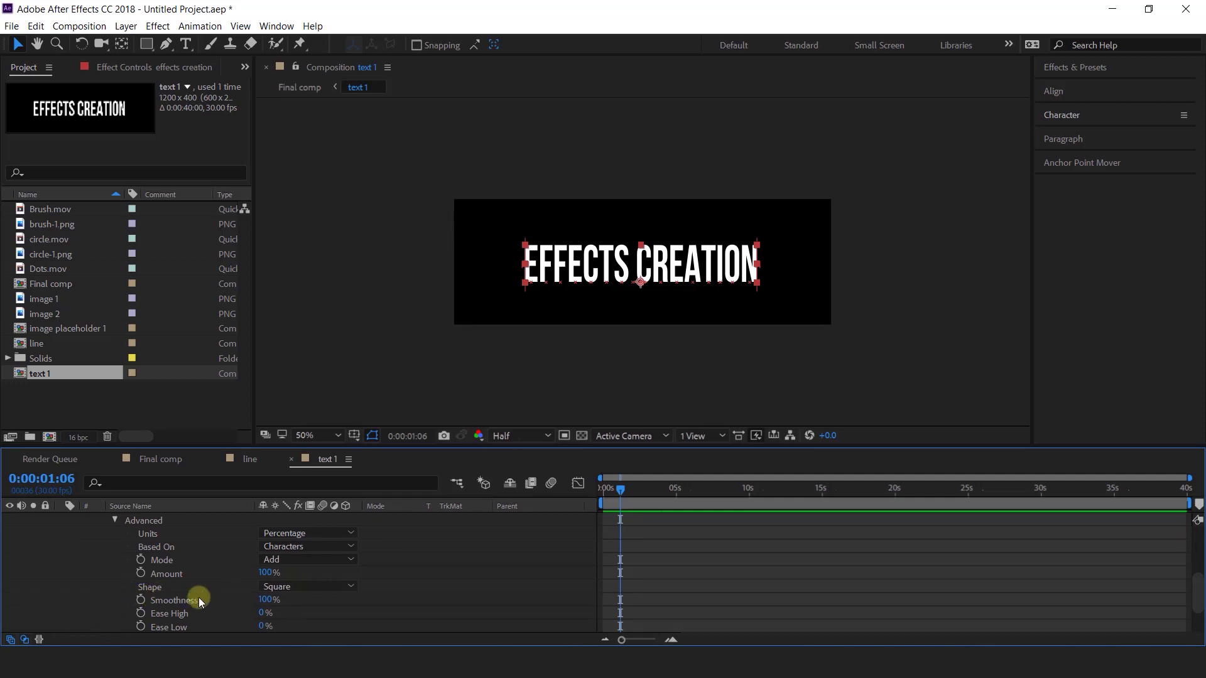
click(317, 548)
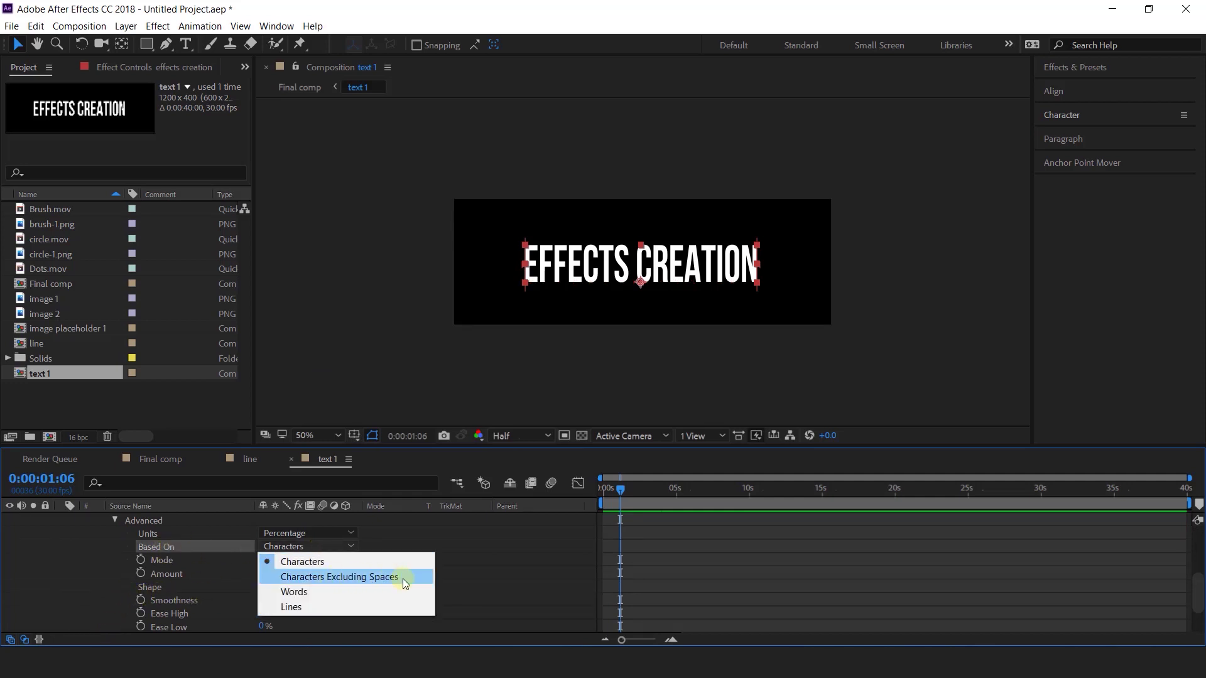
click(402, 579)
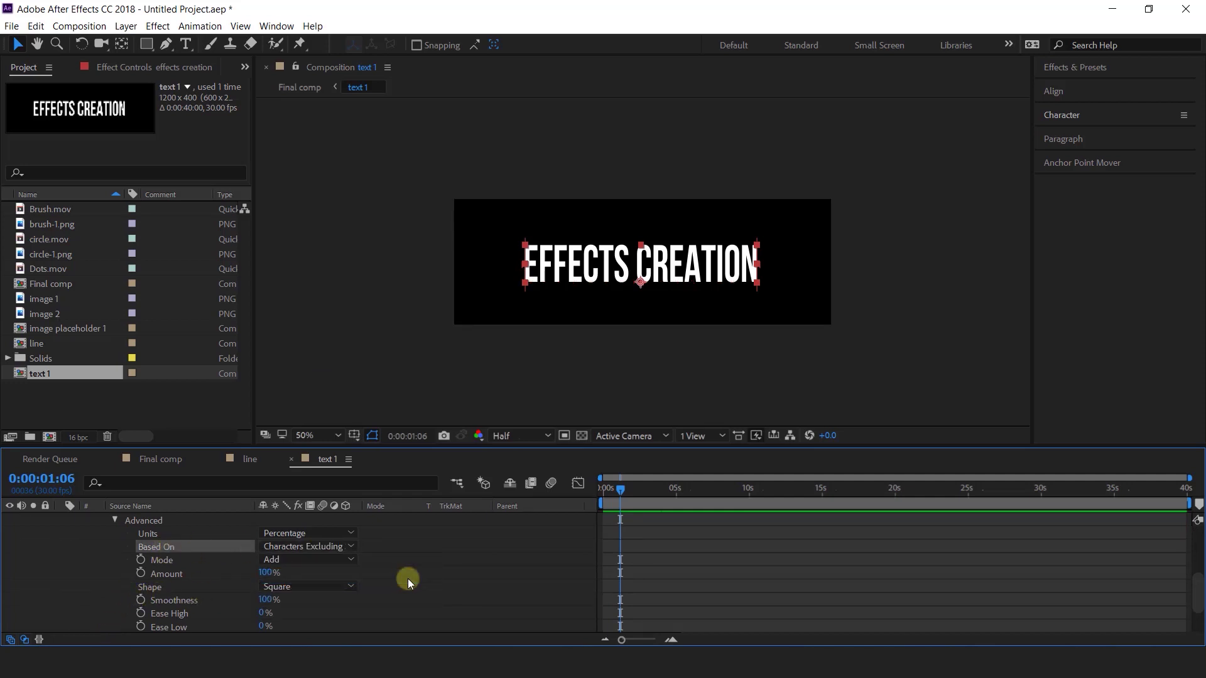
scroll(193, 616, down, 1)
click(169, 573)
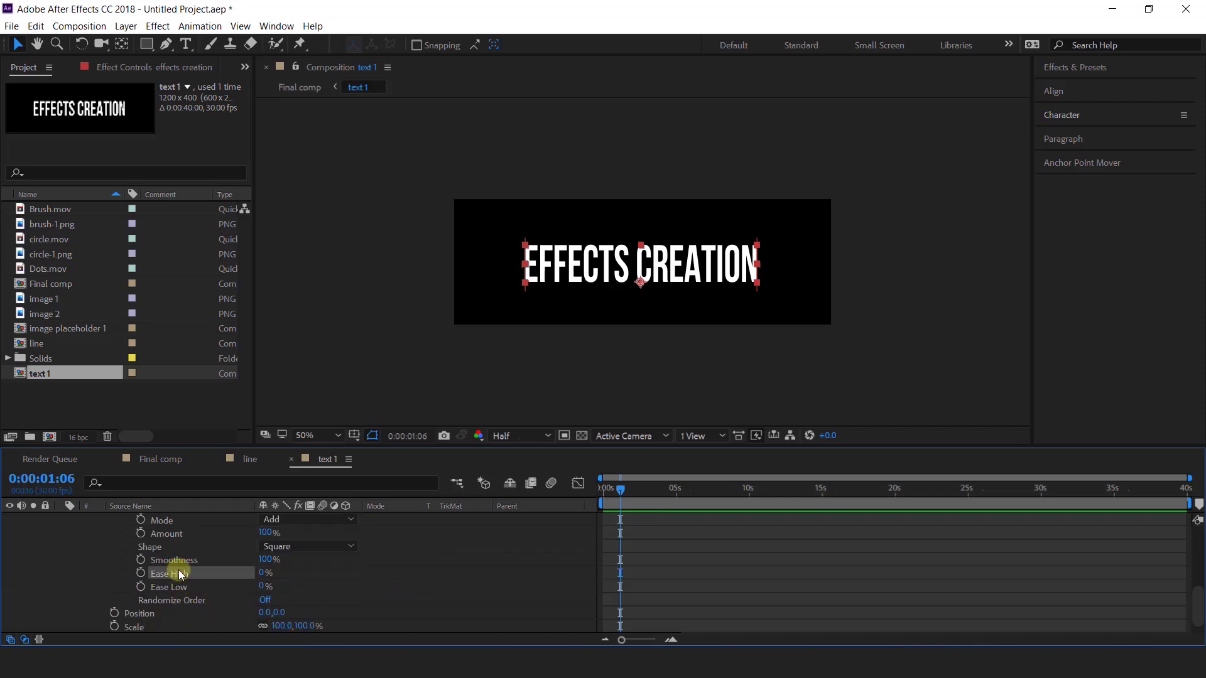
click(262, 573)
text(-100)
key(Return)
Reduce the text animator's Scale until the effects creation characters disappear
scroll(393, 601, down, 1)
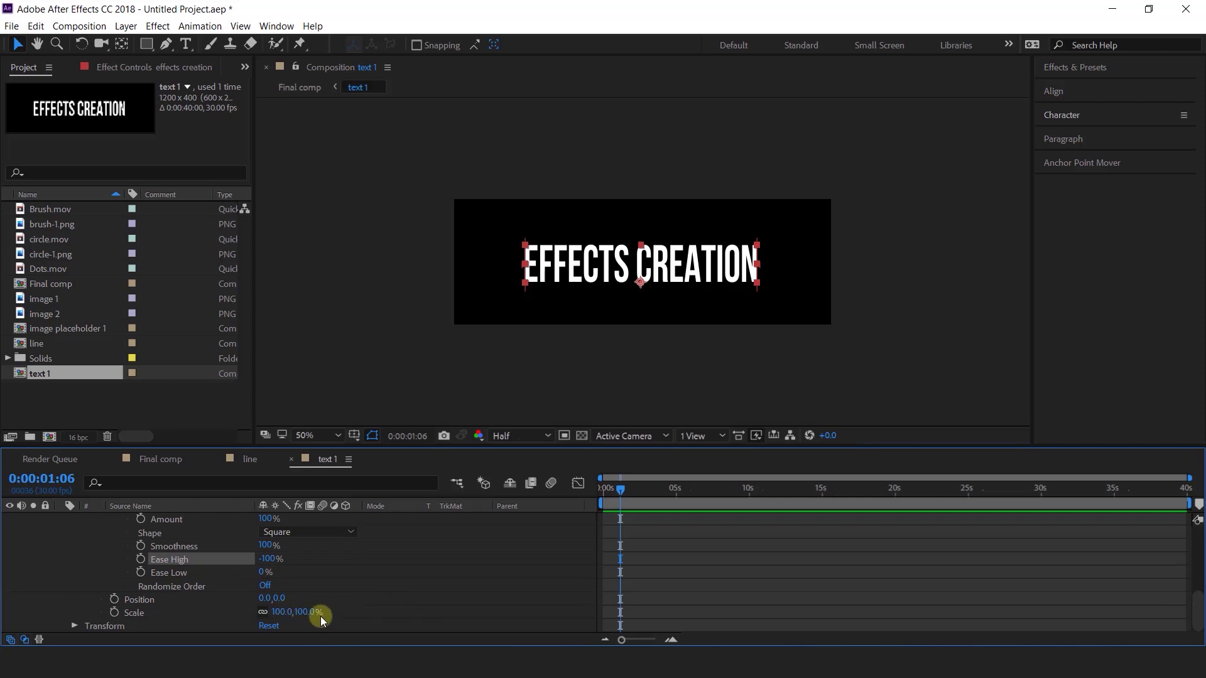
click(301, 613)
key(Return)
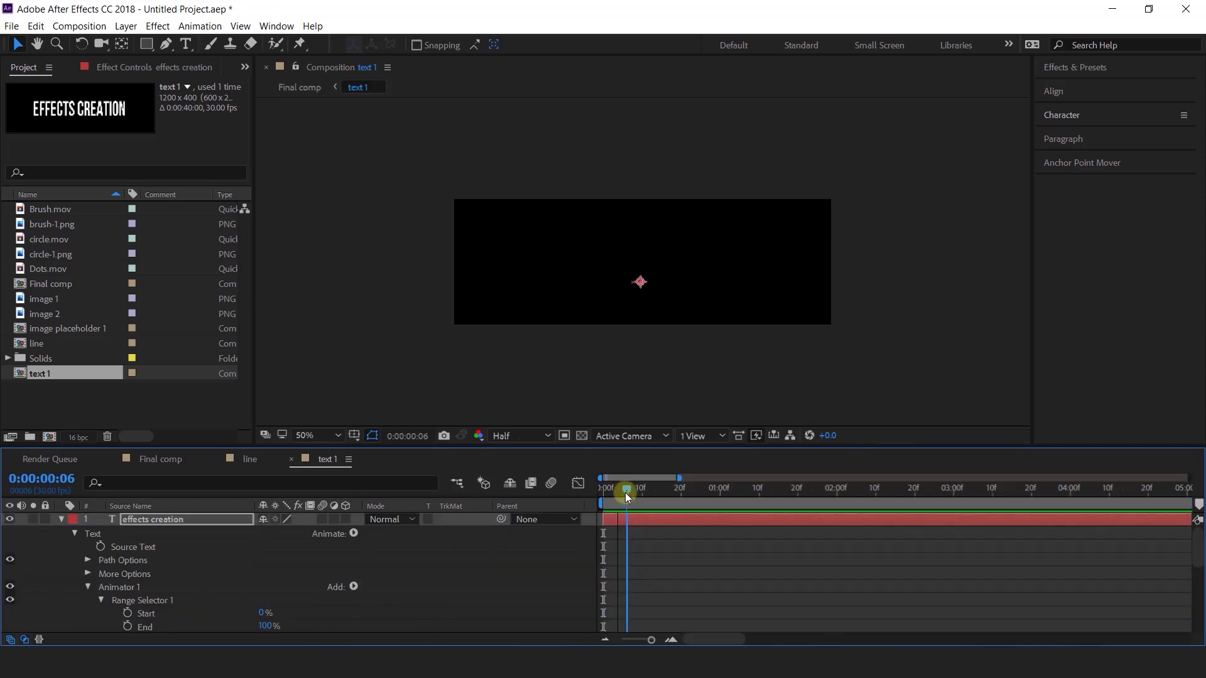
At frame 5, start keyframing the range selector's Offset with a value of -100%
drag(626, 493, 623, 493)
scroll(398, 588, down, 3)
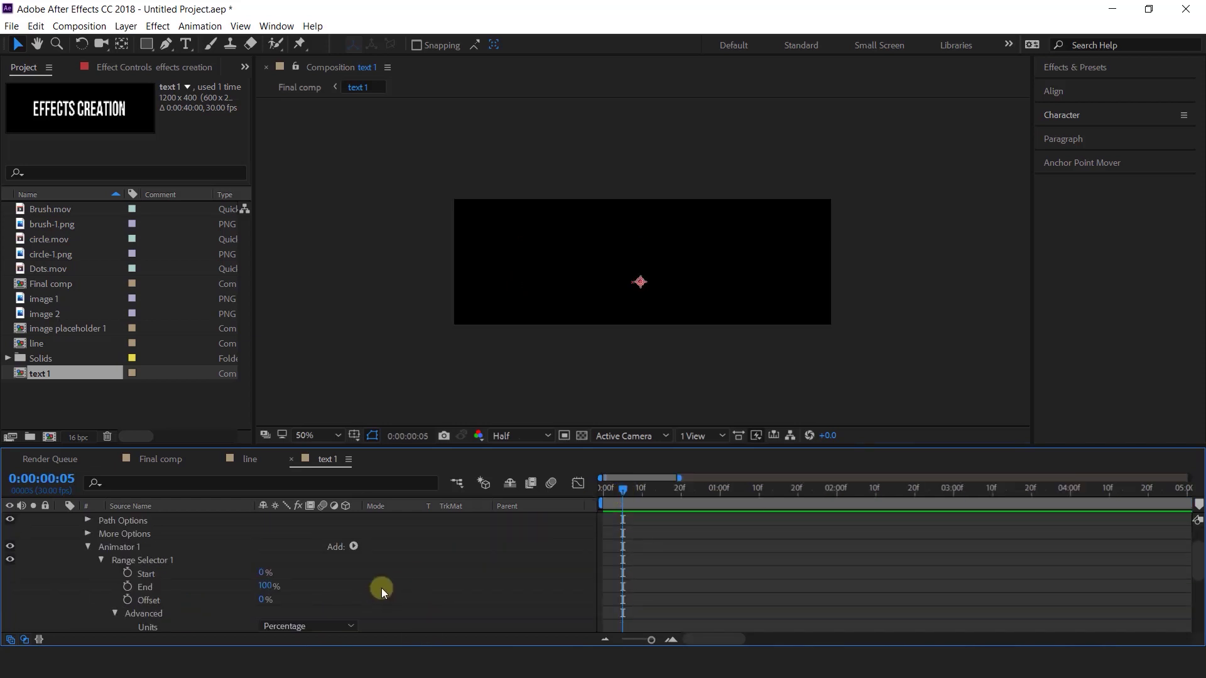
click(127, 600)
click(262, 600)
text(-100)
key(Return)
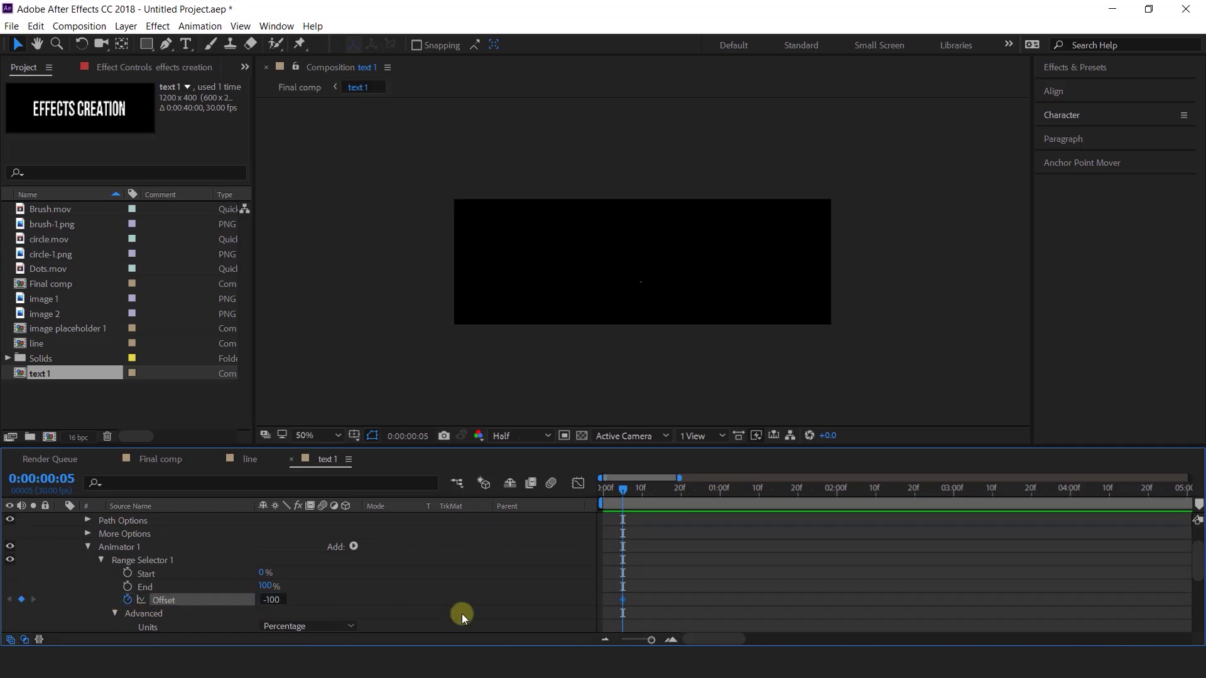
At frame 23, keyframe the range selector's Offset at 100% and preview the text reveal
drag(632, 490, 694, 488)
click(295, 600)
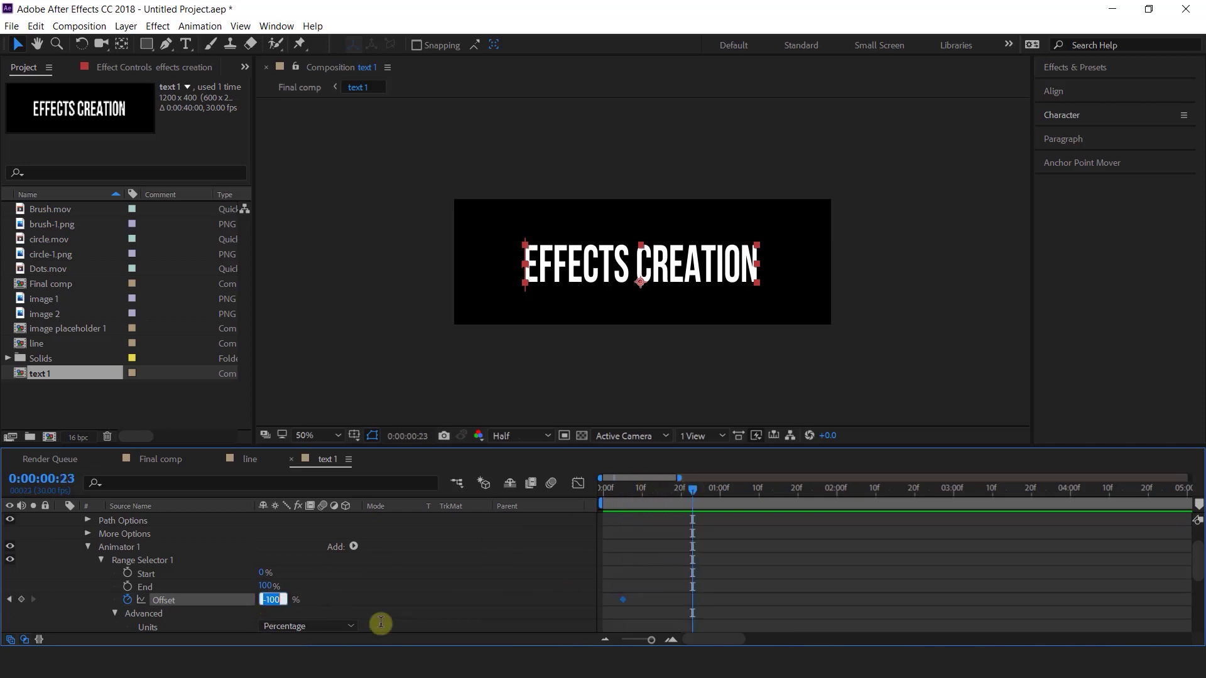
text(100)
key(Return)
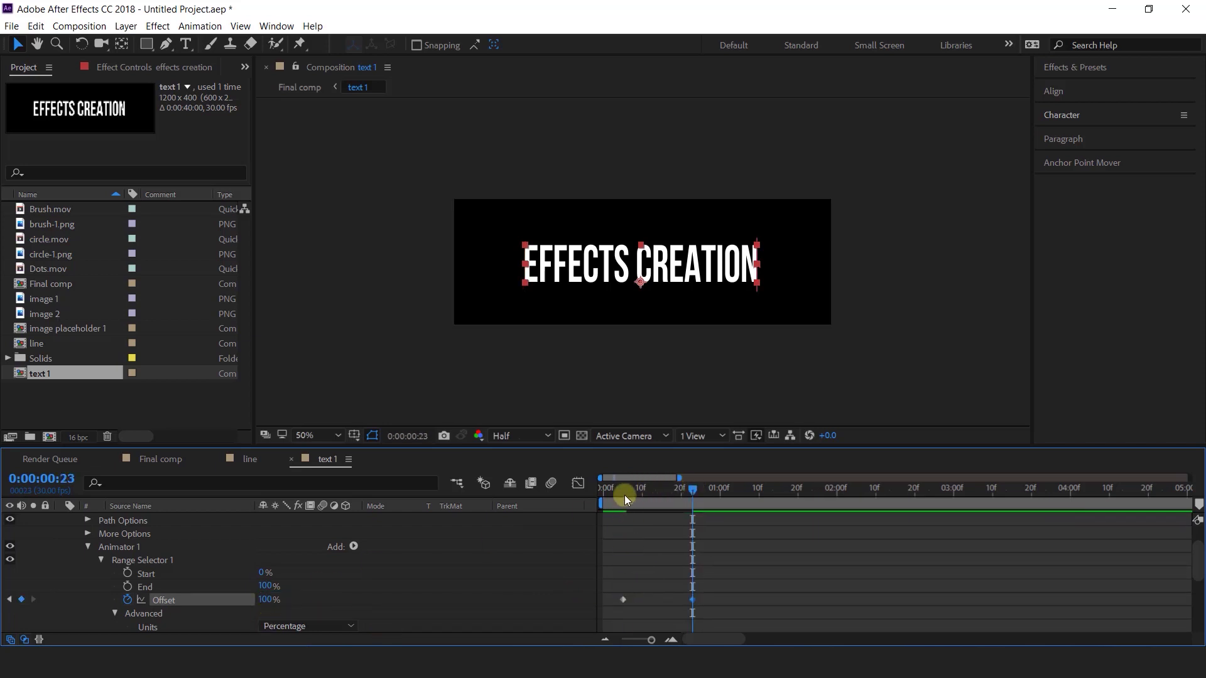
drag(624, 495, 691, 497)
key(space)
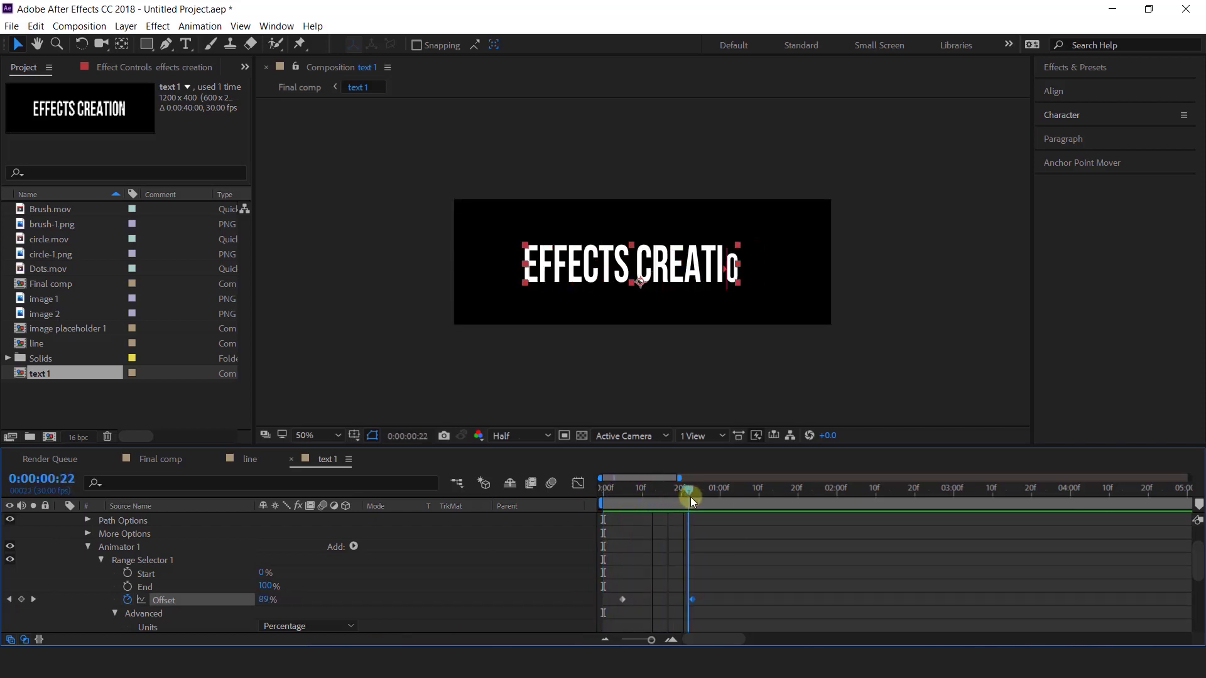
Change the range selector's Shape to Ramp Up and preview the text animation
scroll(749, 549, down, 3)
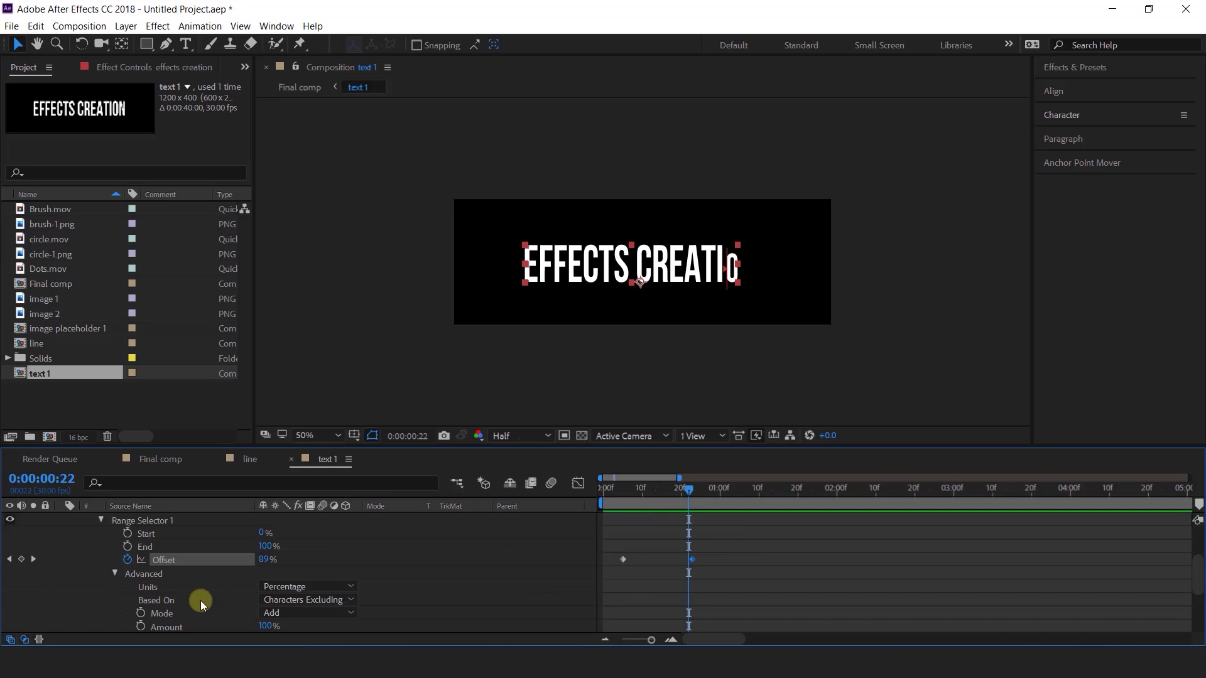
scroll(409, 596, down, 3)
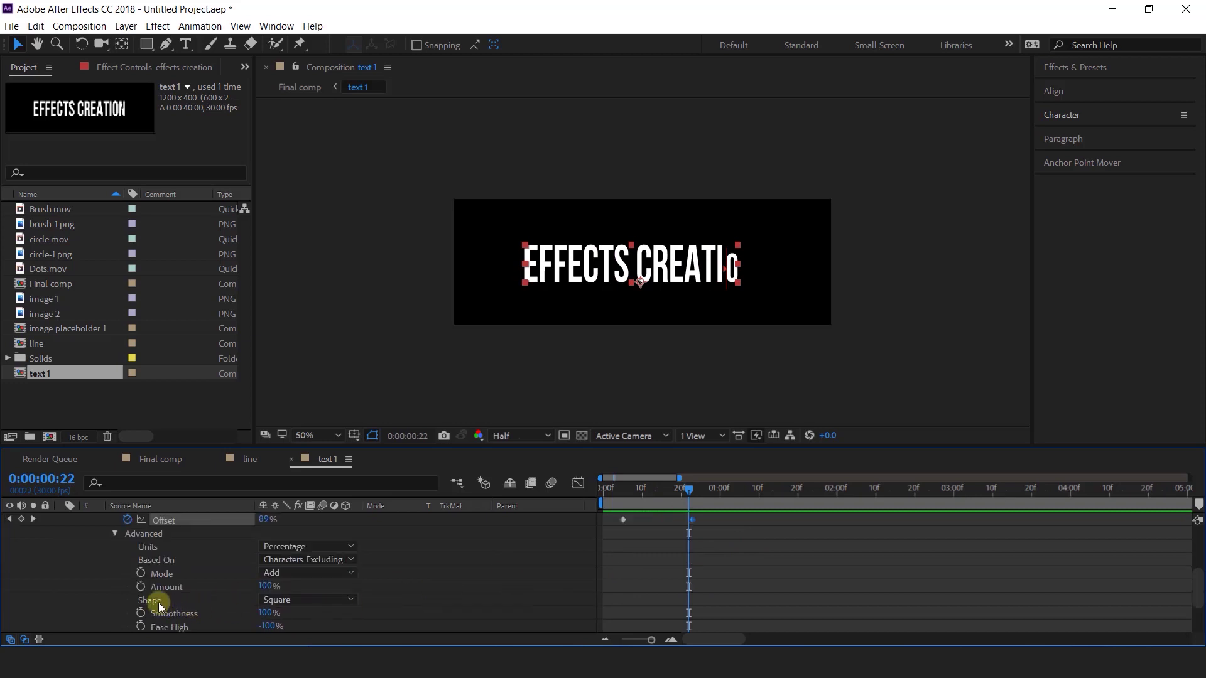
click(310, 600)
click(351, 524)
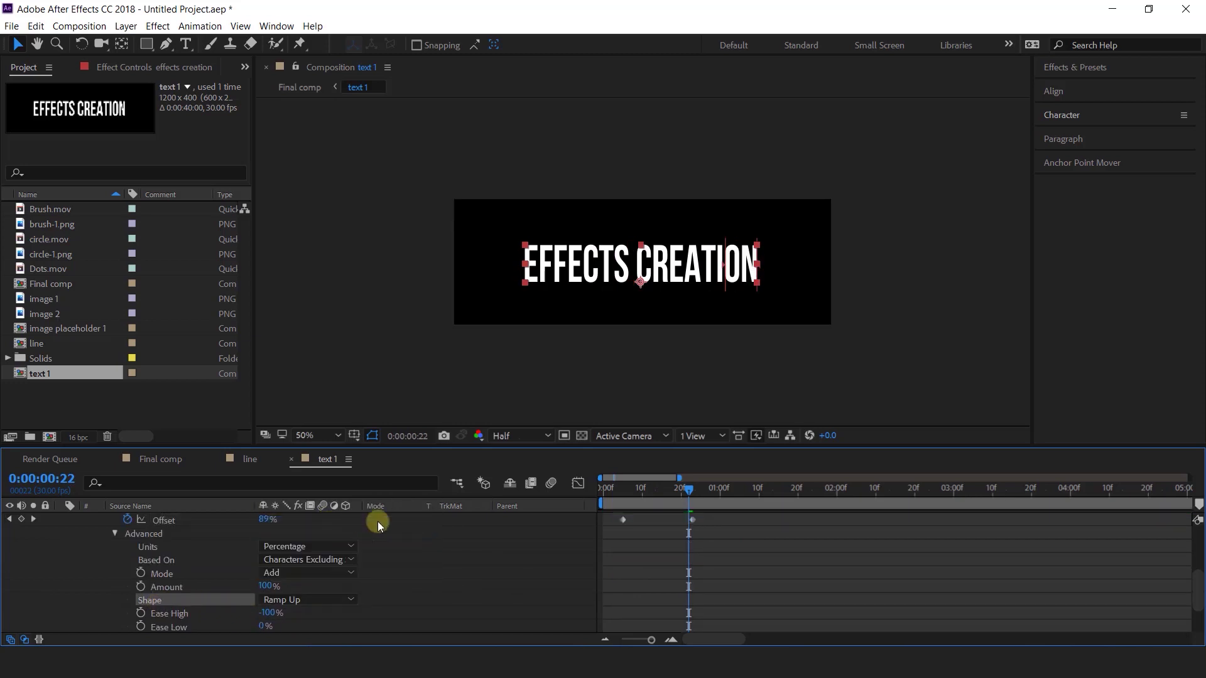
key(space)
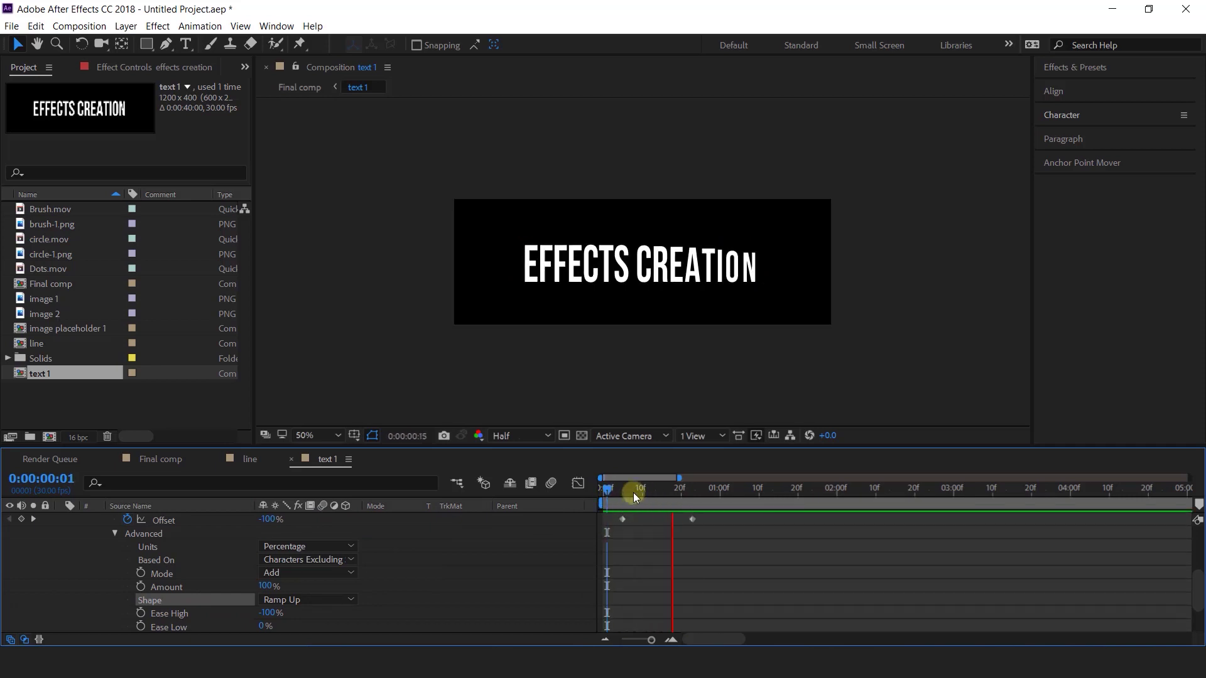
Return to Final comp and create a 1920 × 1080 px composition named displacement map
click(161, 459)
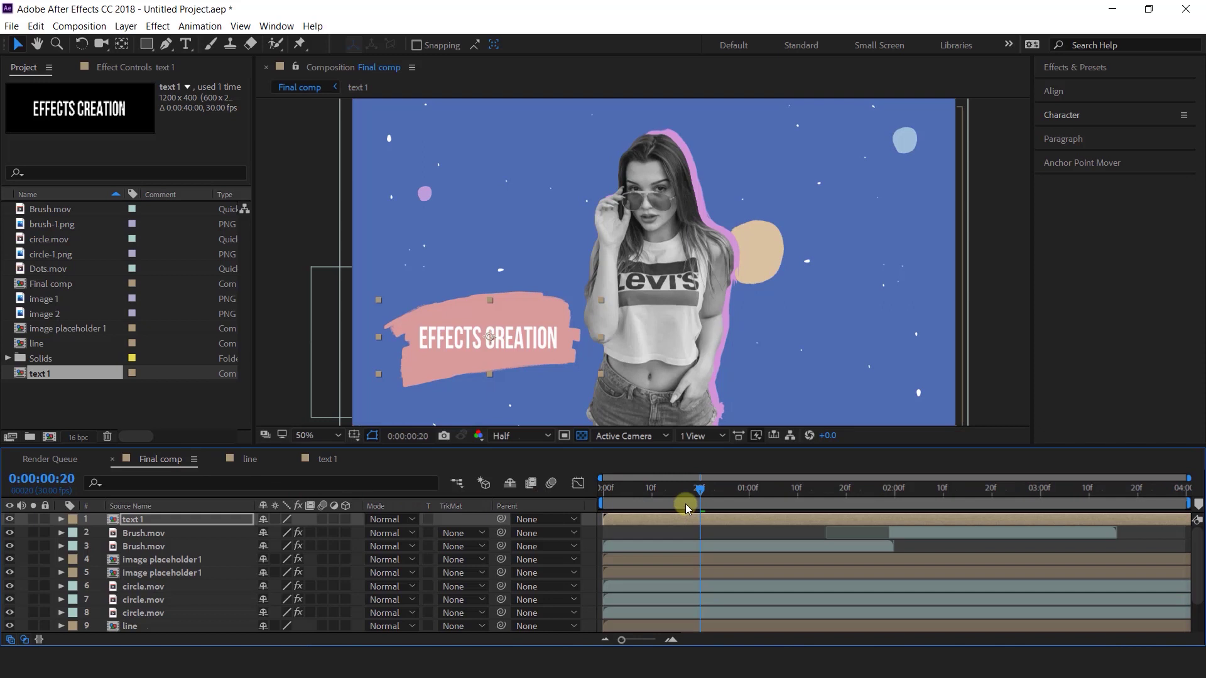
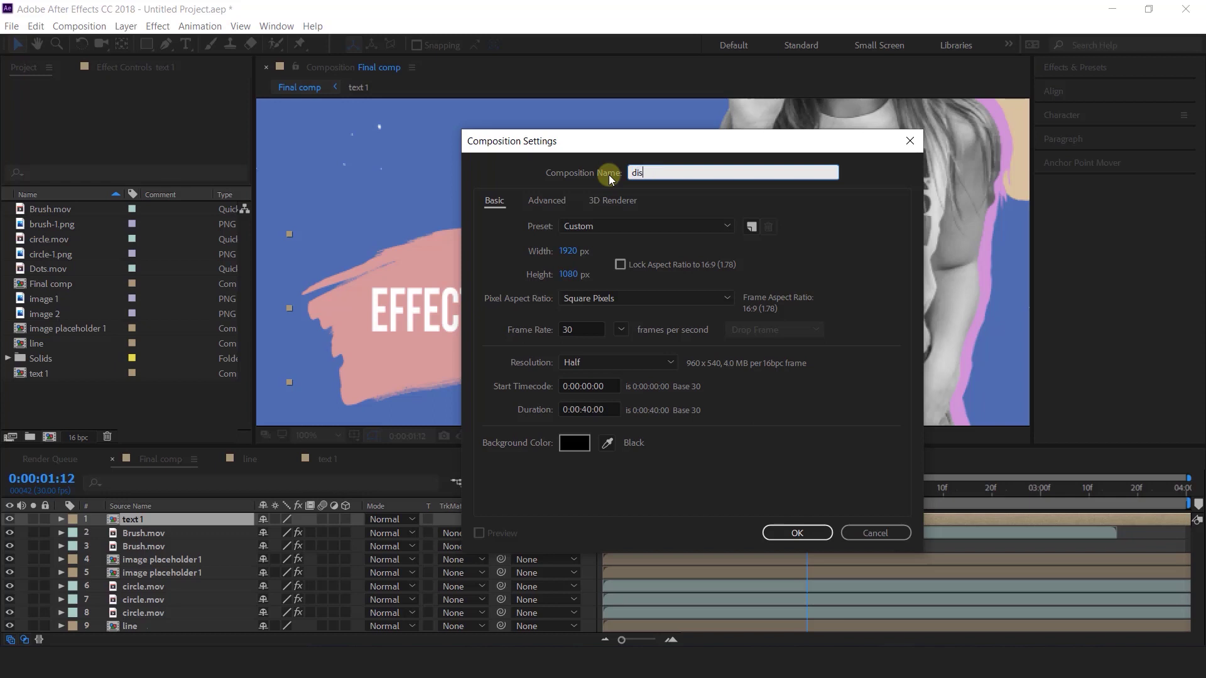
text(lacement map)
key(Return)
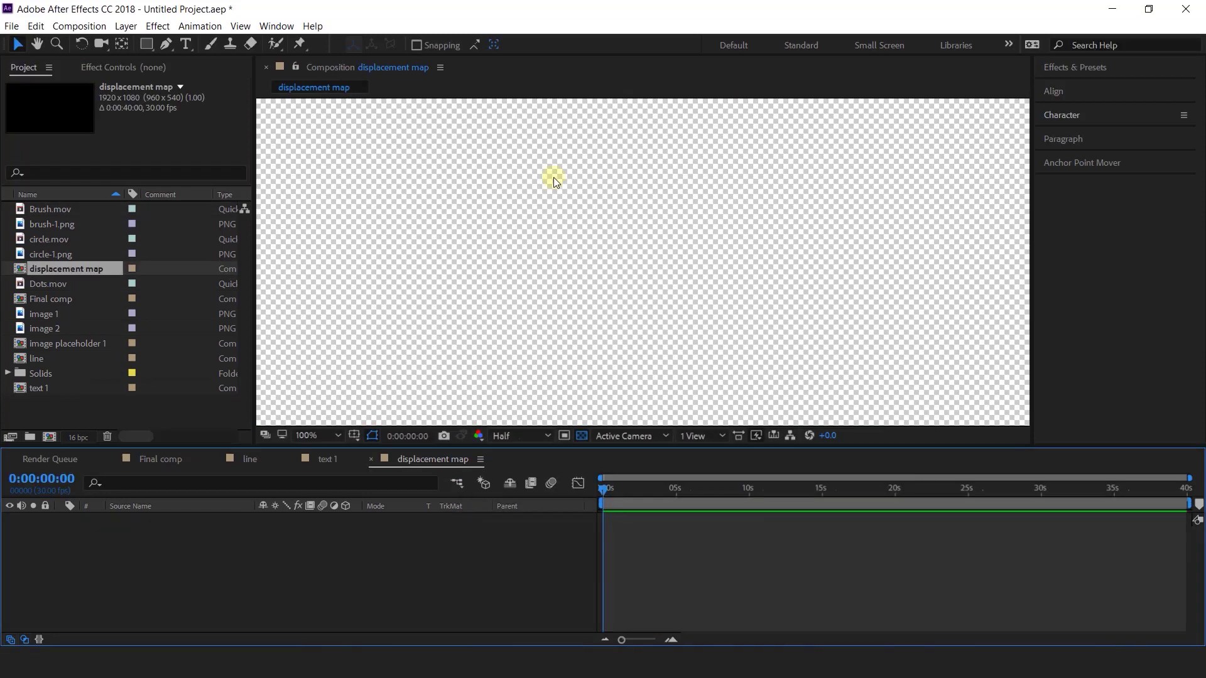
Add a black solid to the displacement map composition and apply Fractal Noise to it
right_click(487, 546)
mouse_move(561, 399)
click(706, 431)
click(661, 446)
key(ctrl+space)
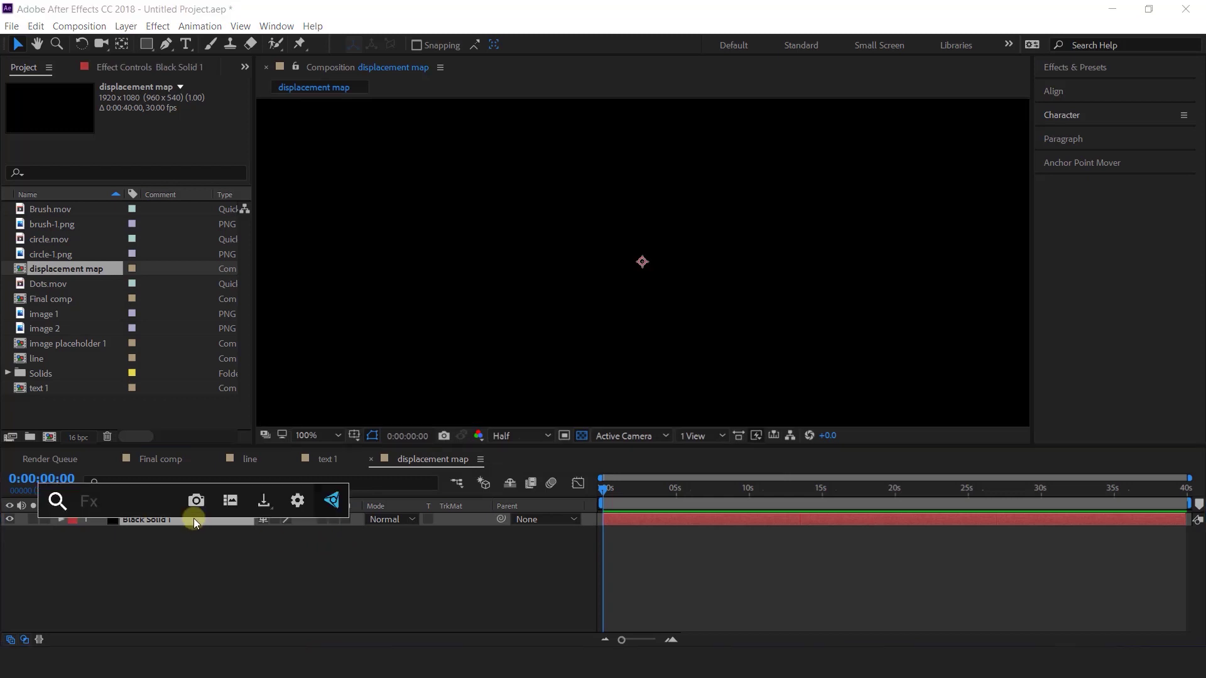
text(fra)
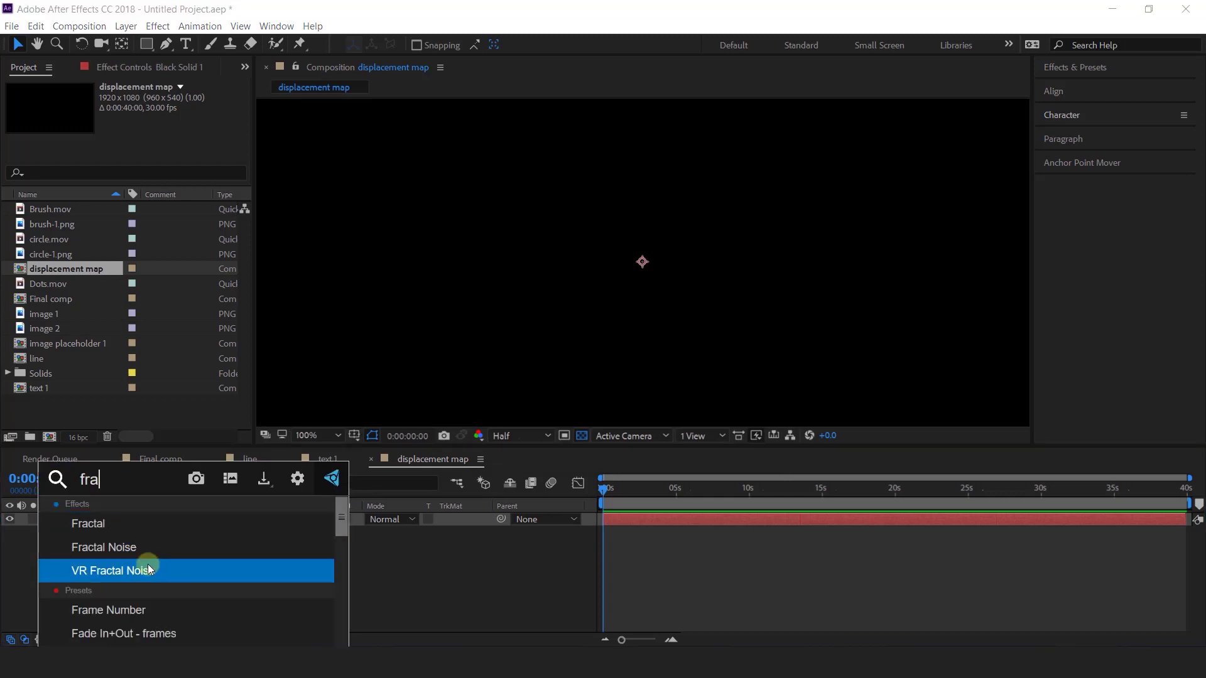
click(124, 547)
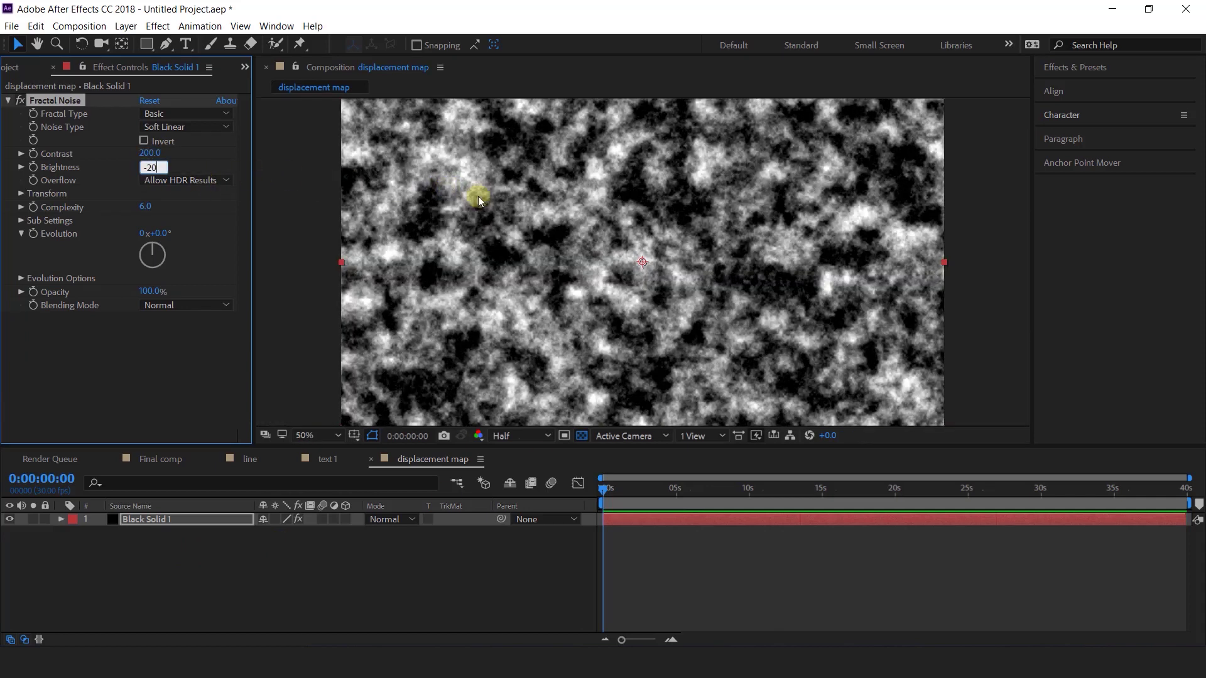
Set the Fractal Noise Contrast to 200 and Brightness to -20
key(Return)
scroll(778, 236, down, 2)
key(period)
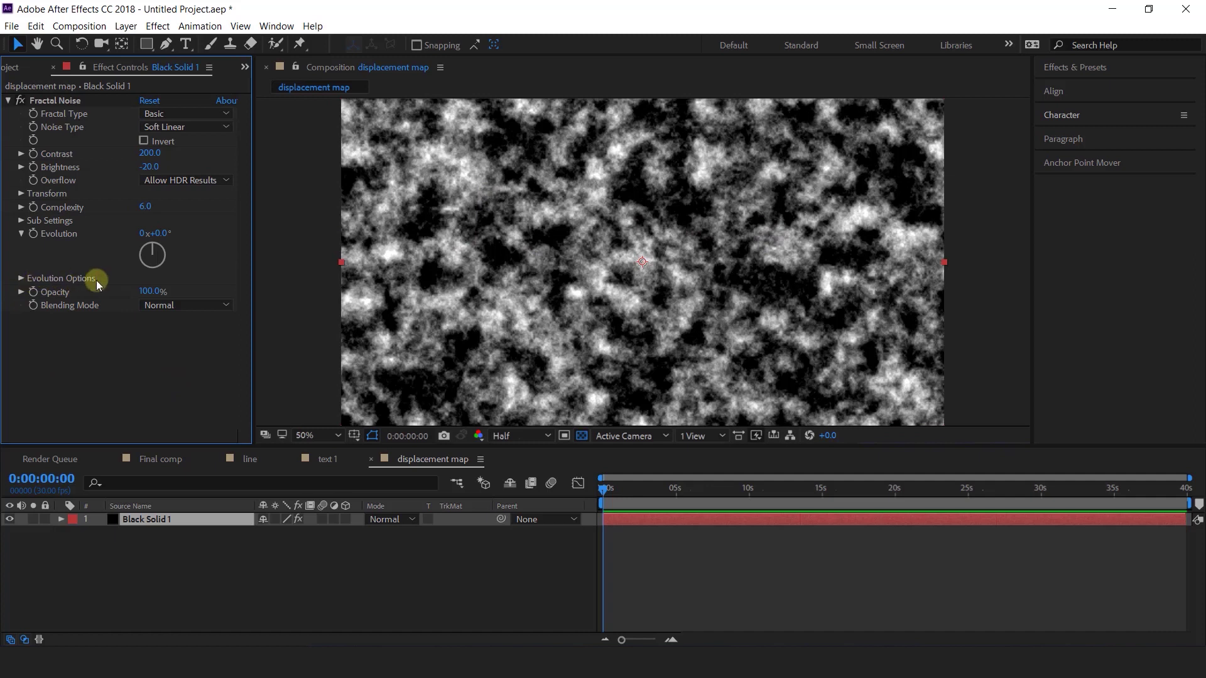
Drive the Fractal Noise Random Seed with the expression time*10 and preview the changing noise
click(21, 278)
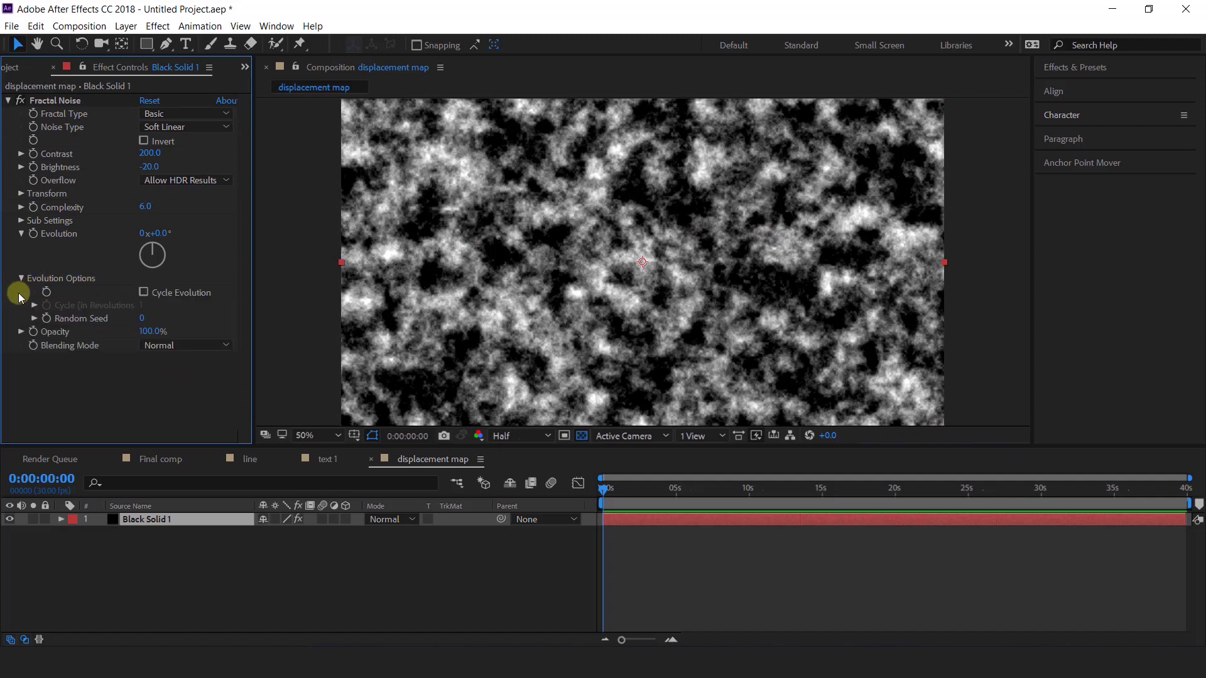
alt+click(46, 318)
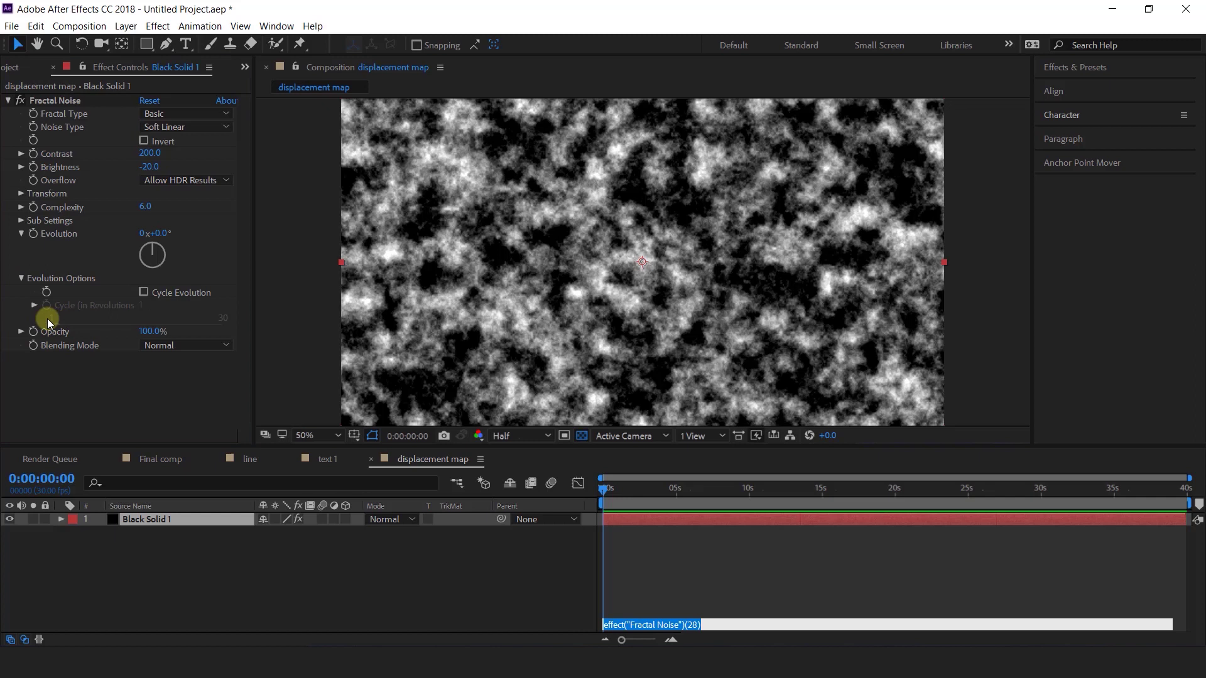
text(t)
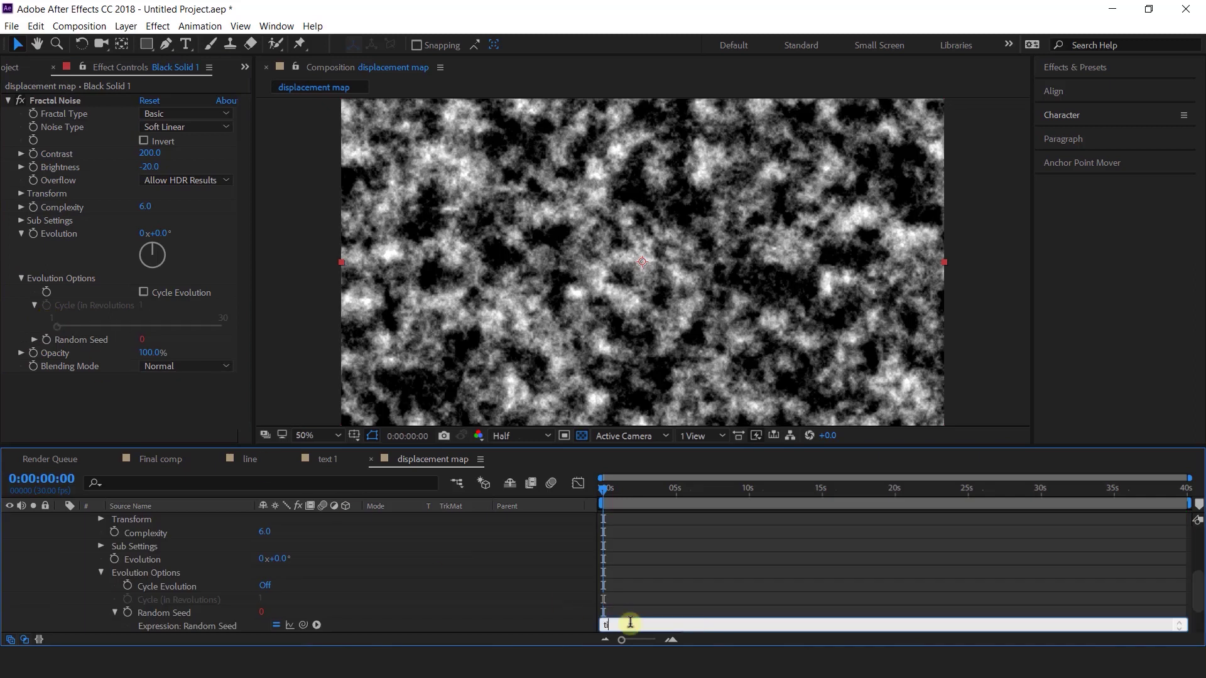
text(ime*10)
key(KP_Enter)
key(space)
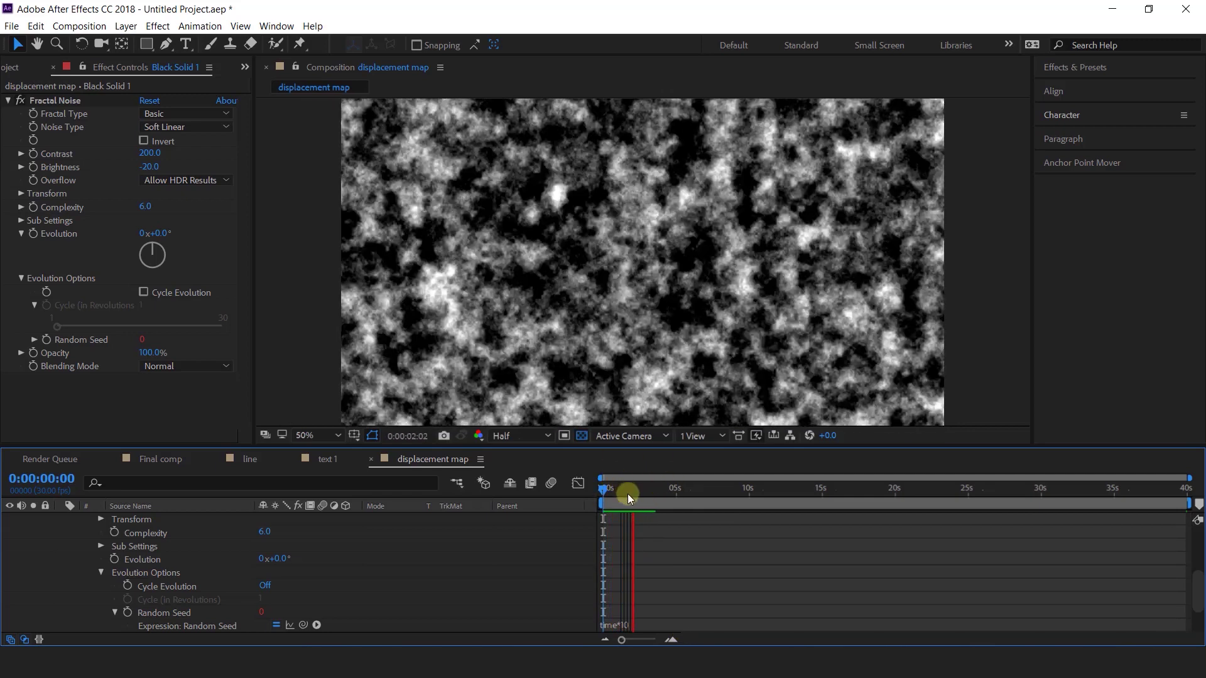
click(628, 492)
Place the displacement map composition as the top layer of Final comp and hide it
click(414, 463)
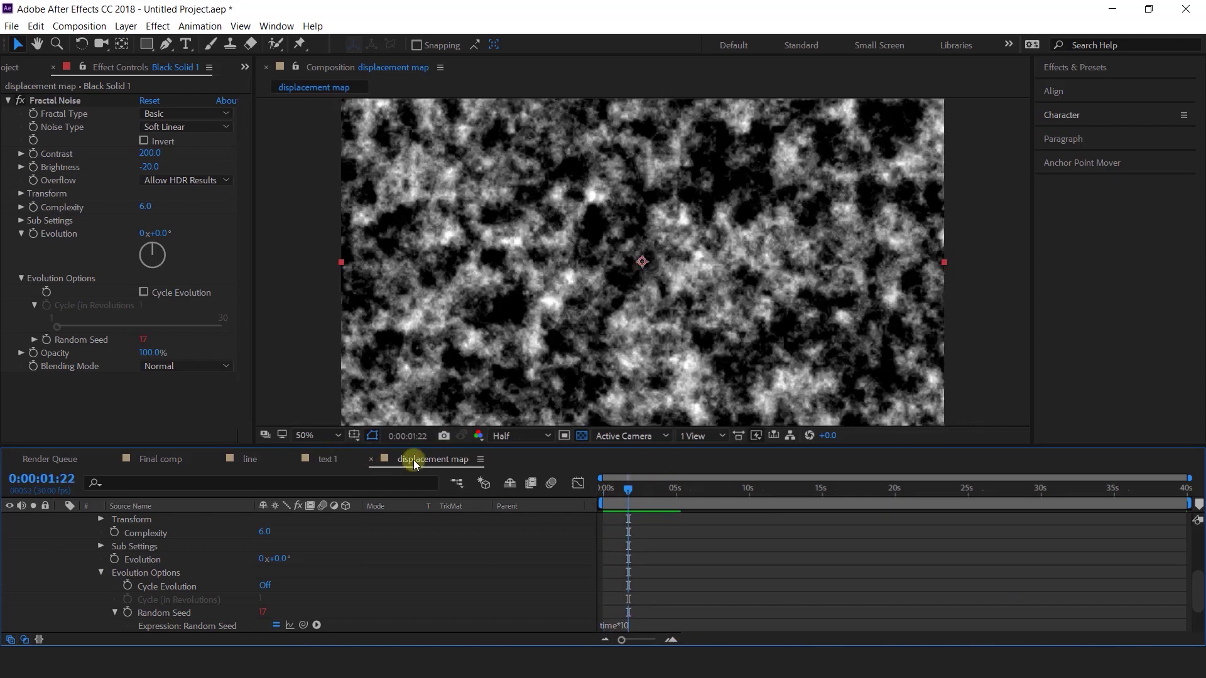
click(372, 460)
click(162, 461)
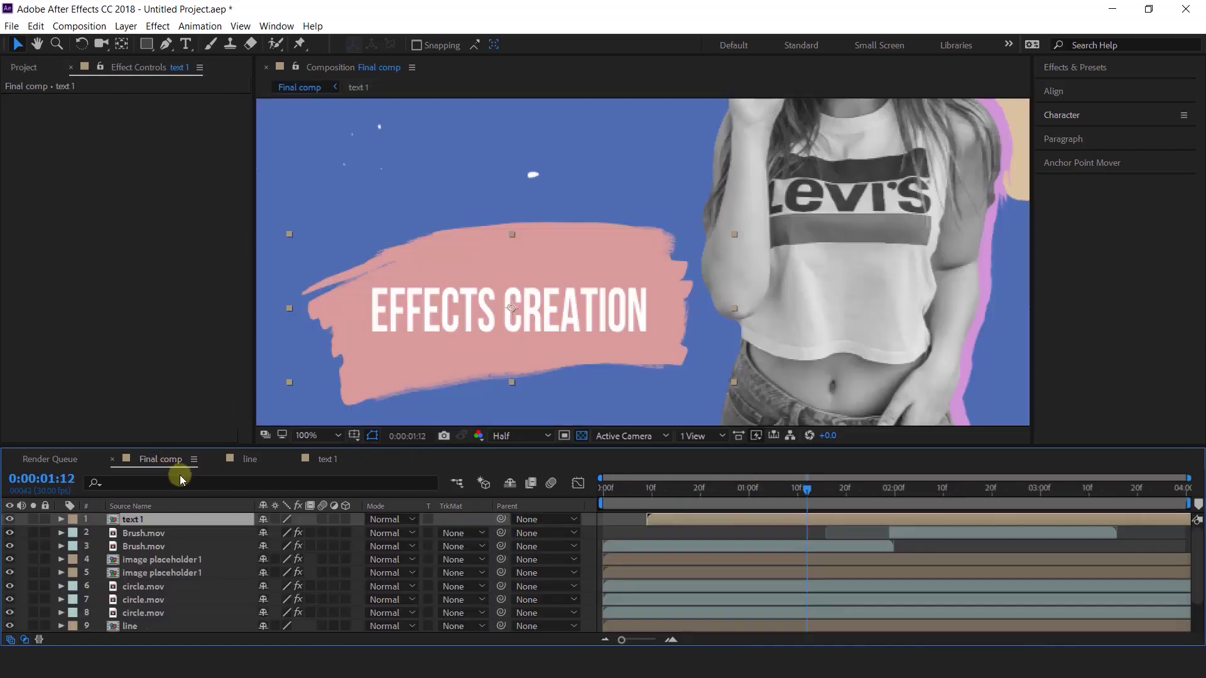
click(23, 67)
click(66, 407)
click(50, 258)
click(19, 270)
drag(17, 270, 152, 518)
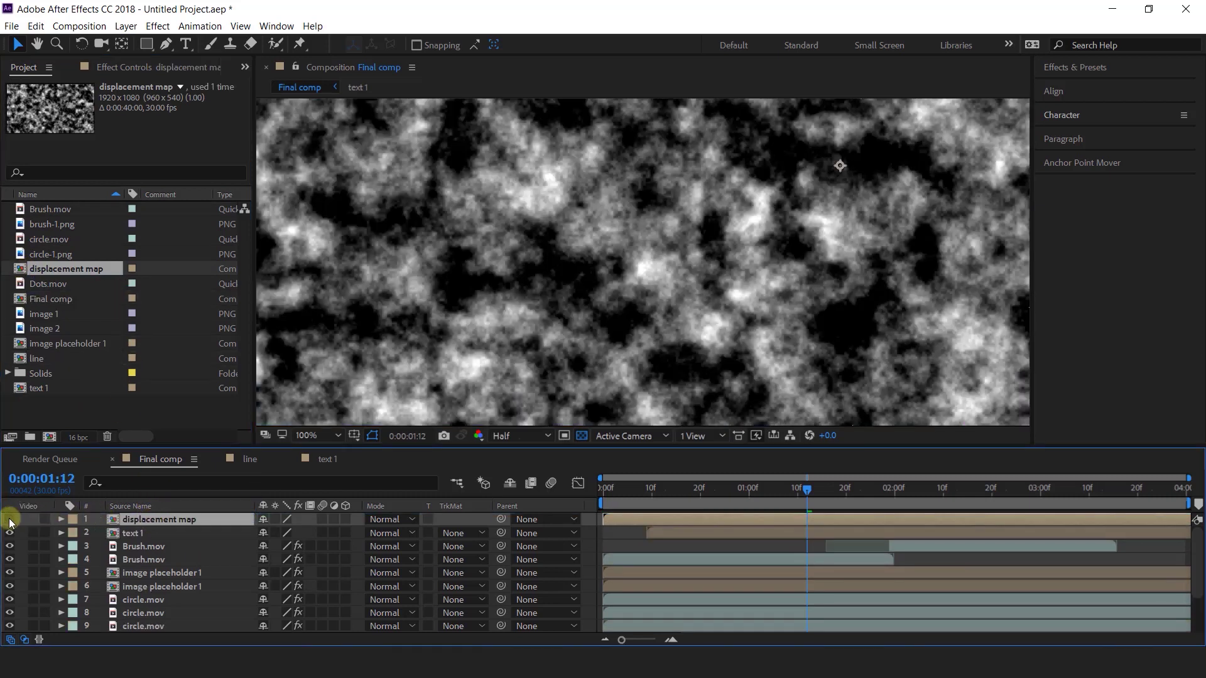
click(9, 520)
Apply the Displacement Map effect to the text 1 layer, using the displacement map layer as its map source
click(130, 535)
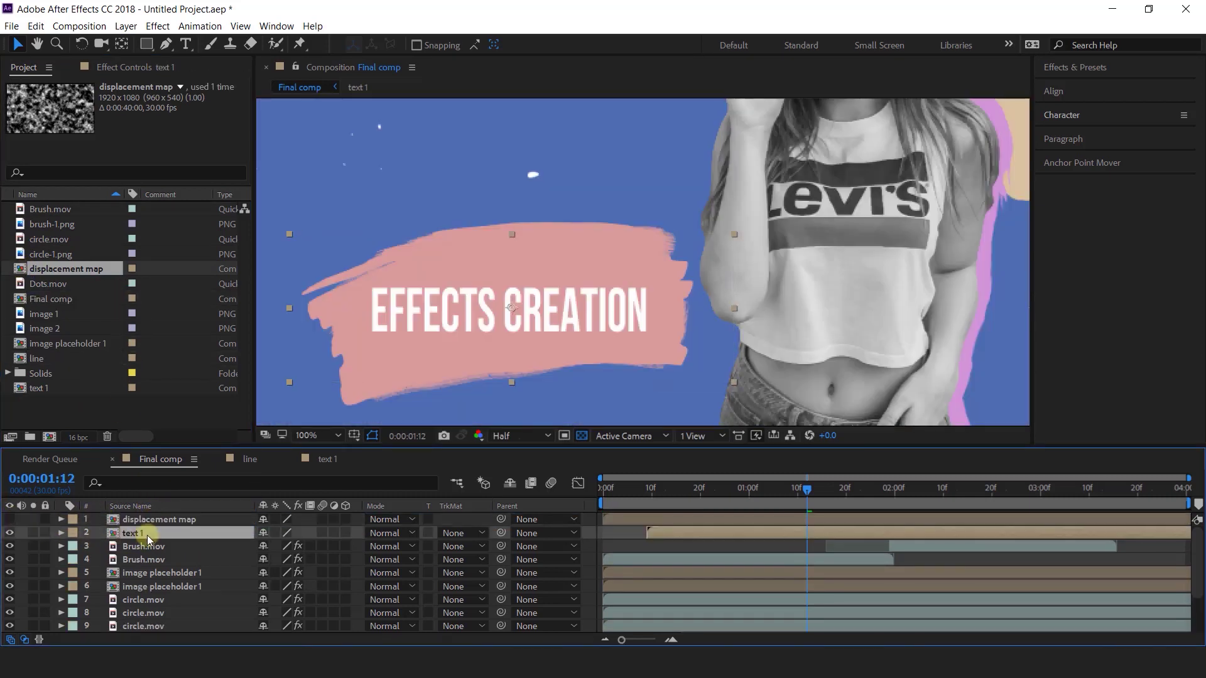
key(ctrl+space)
text(dis)
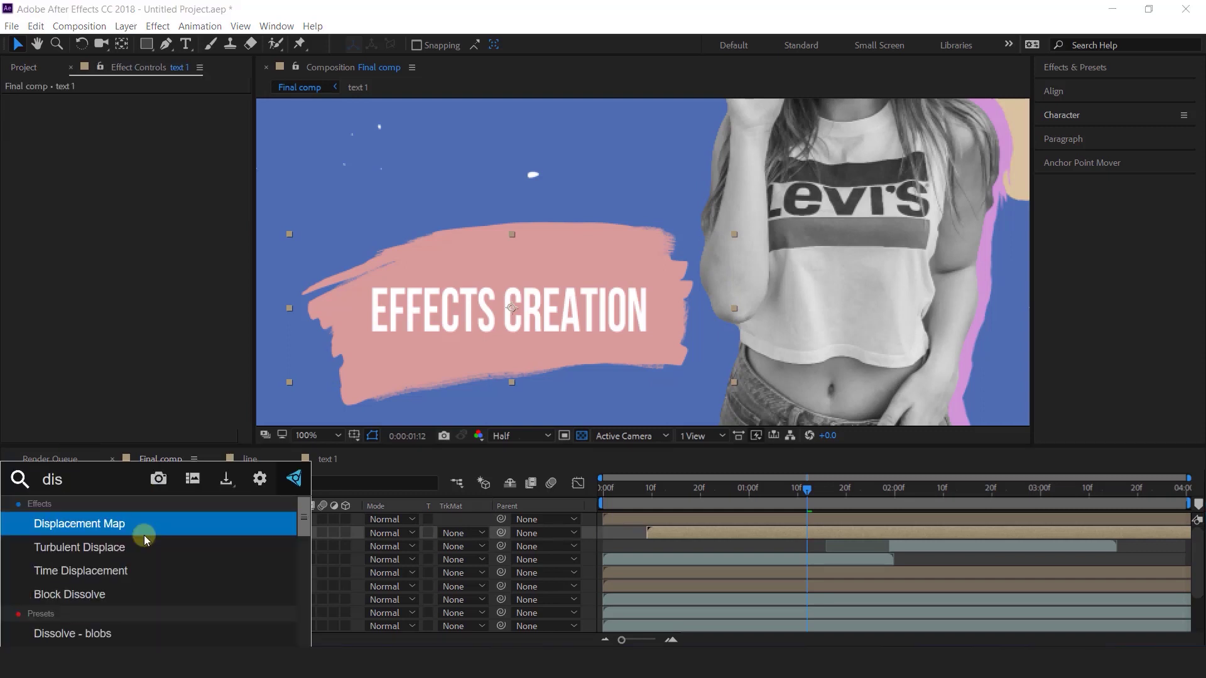
click(145, 536)
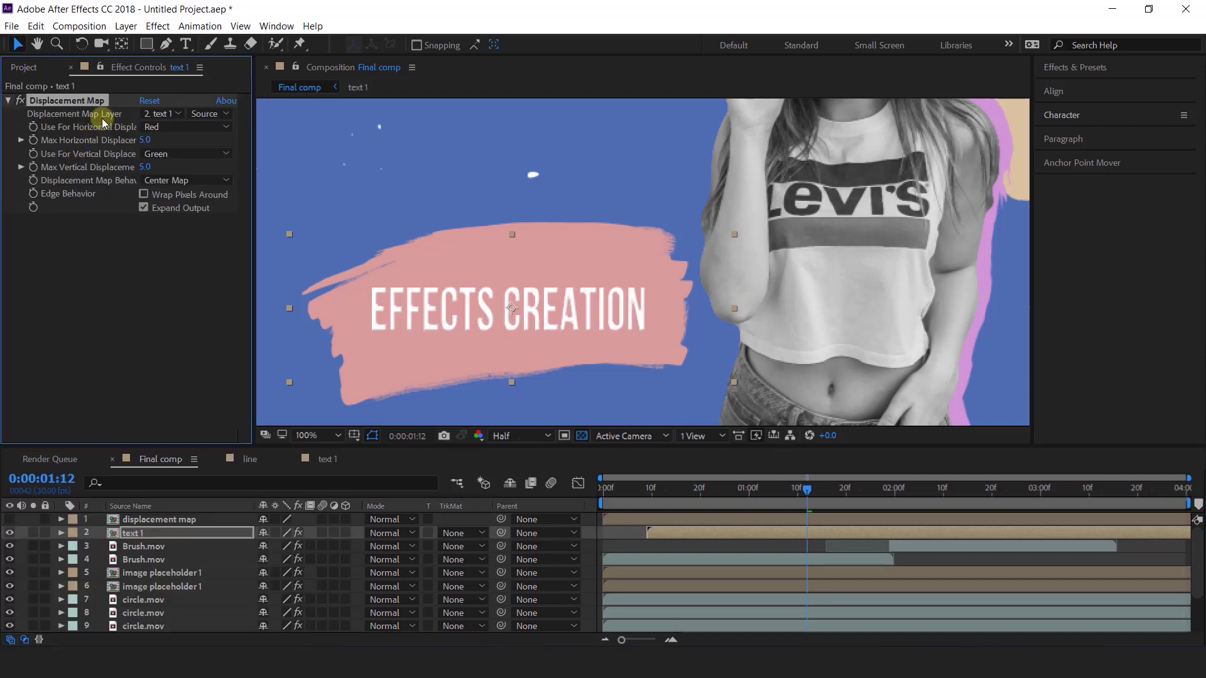
click(162, 114)
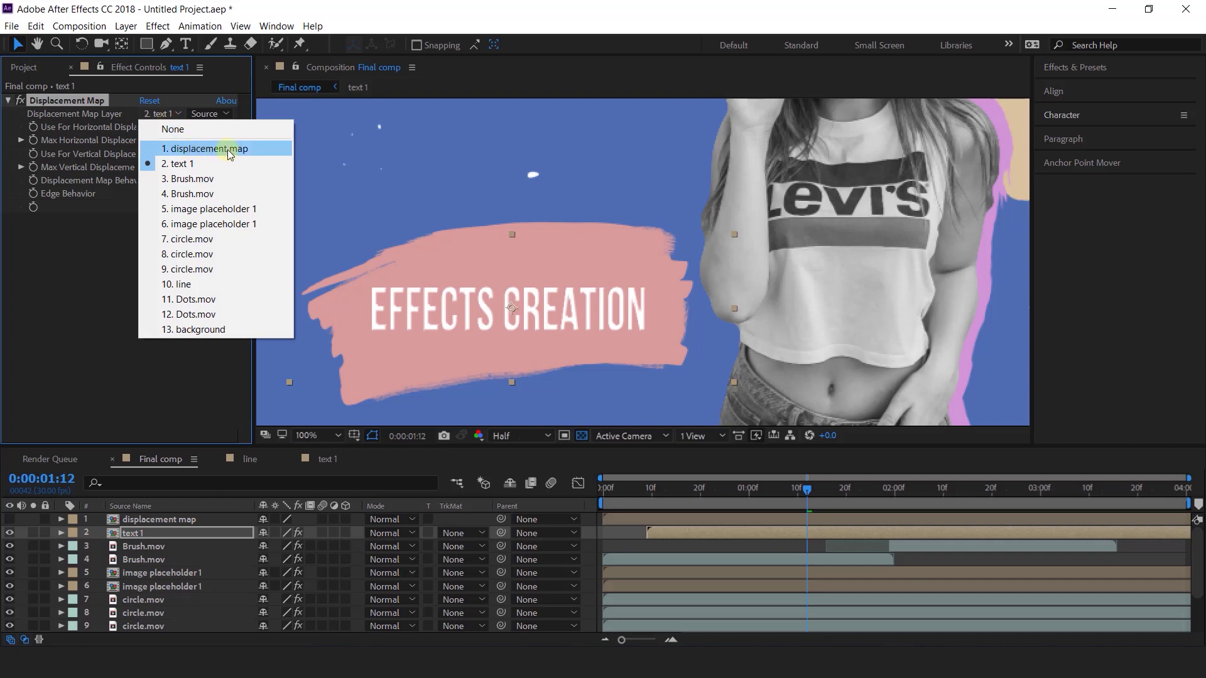
click(258, 149)
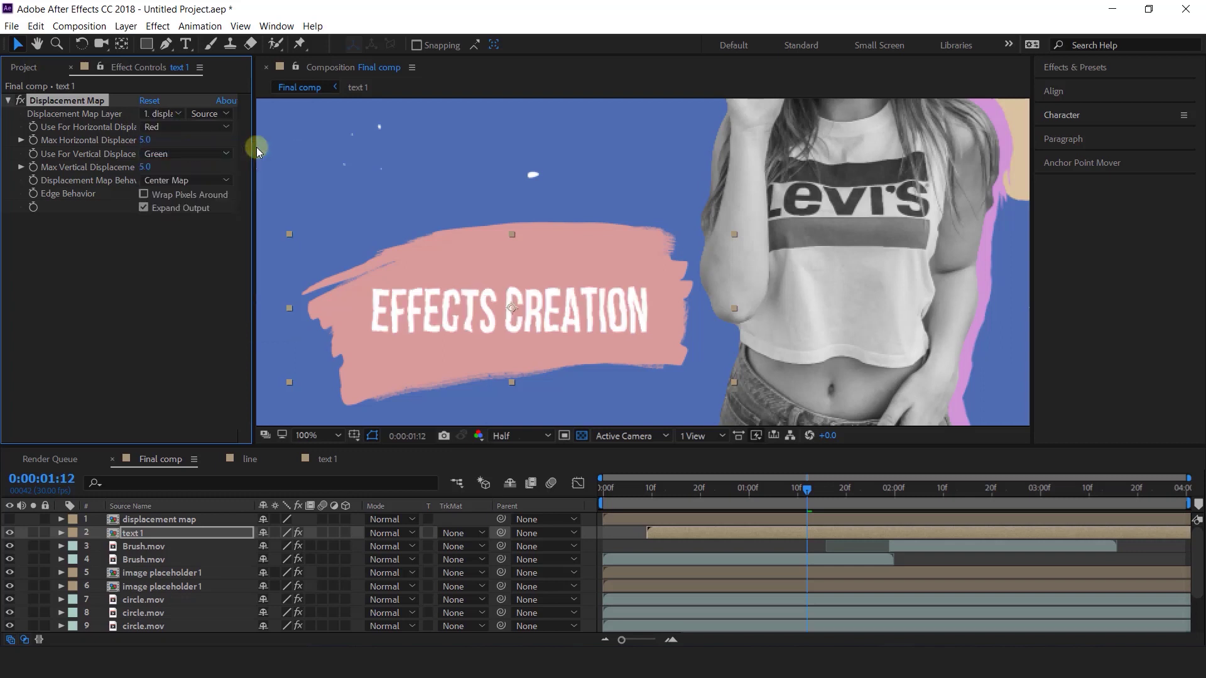
Set the Displacement Map's maximum horizontal and vertical displacement to 3
click(145, 140)
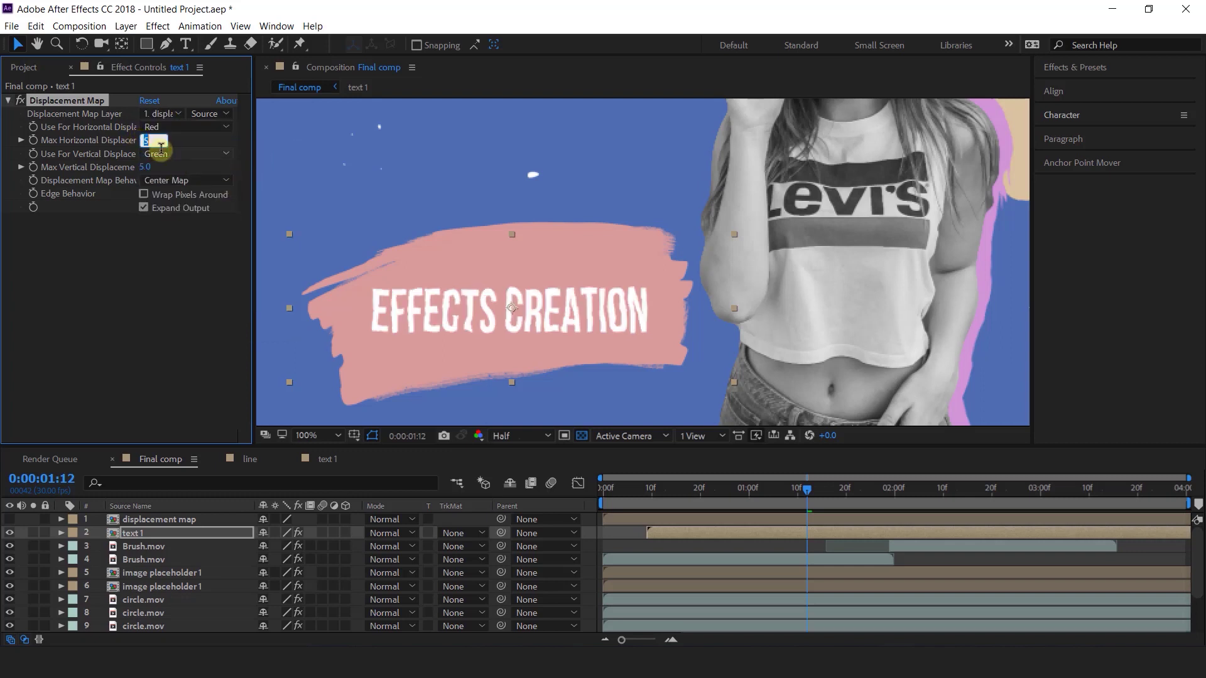
text(3)
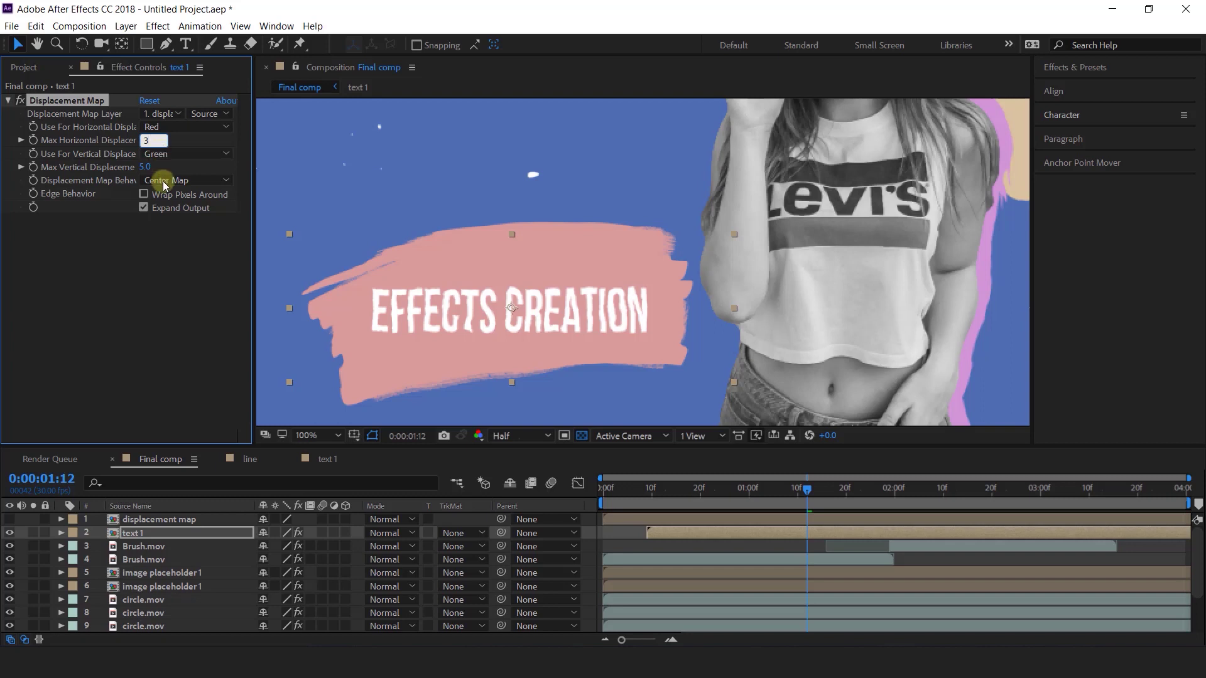
click(153, 167)
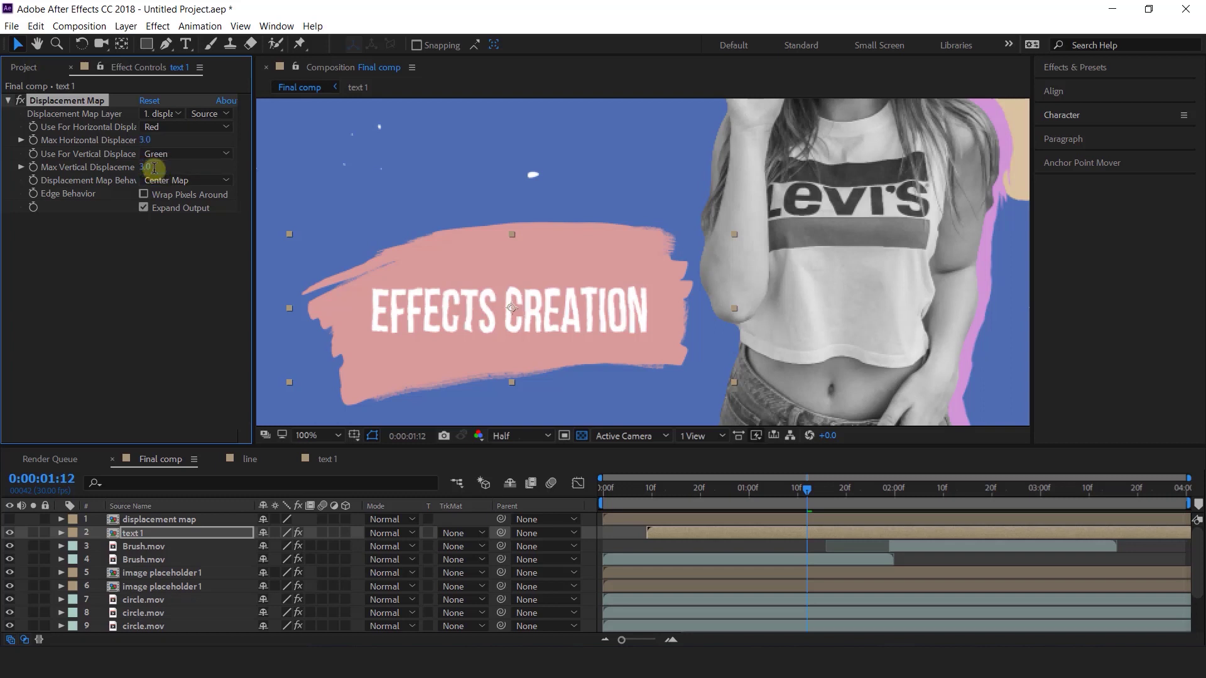
Use Luminance for both horizontal and vertical displacement, and preview the distorted title in Final comp
click(182, 127)
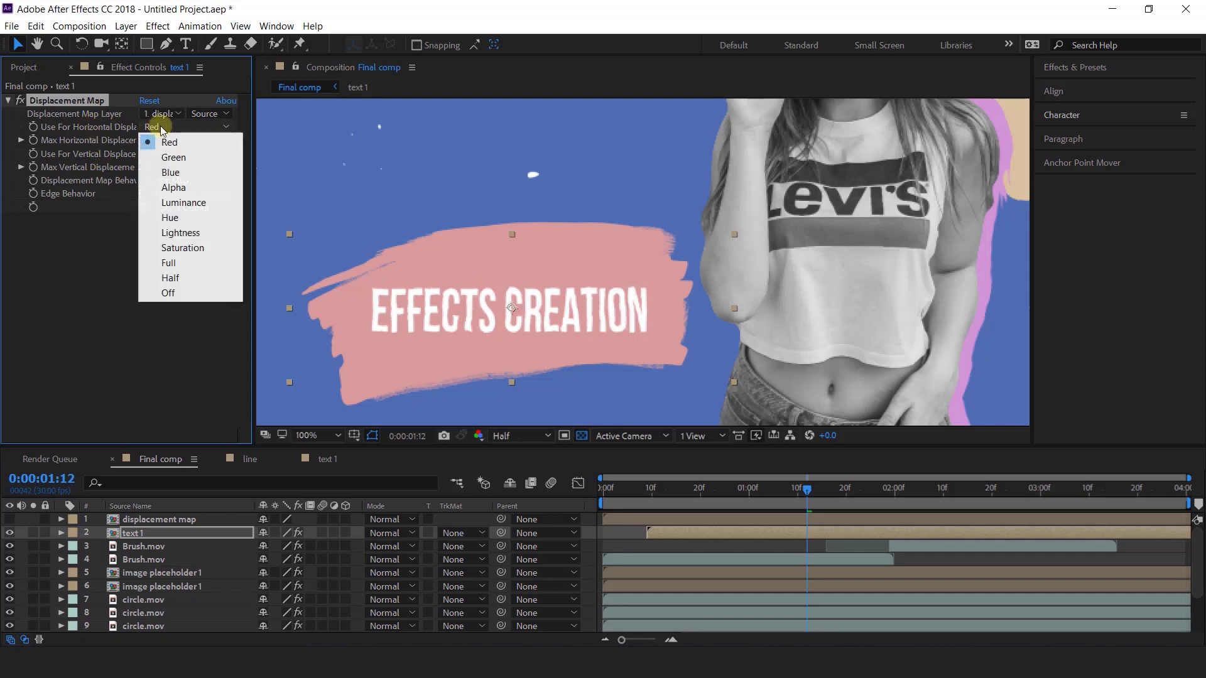
click(188, 203)
click(183, 180)
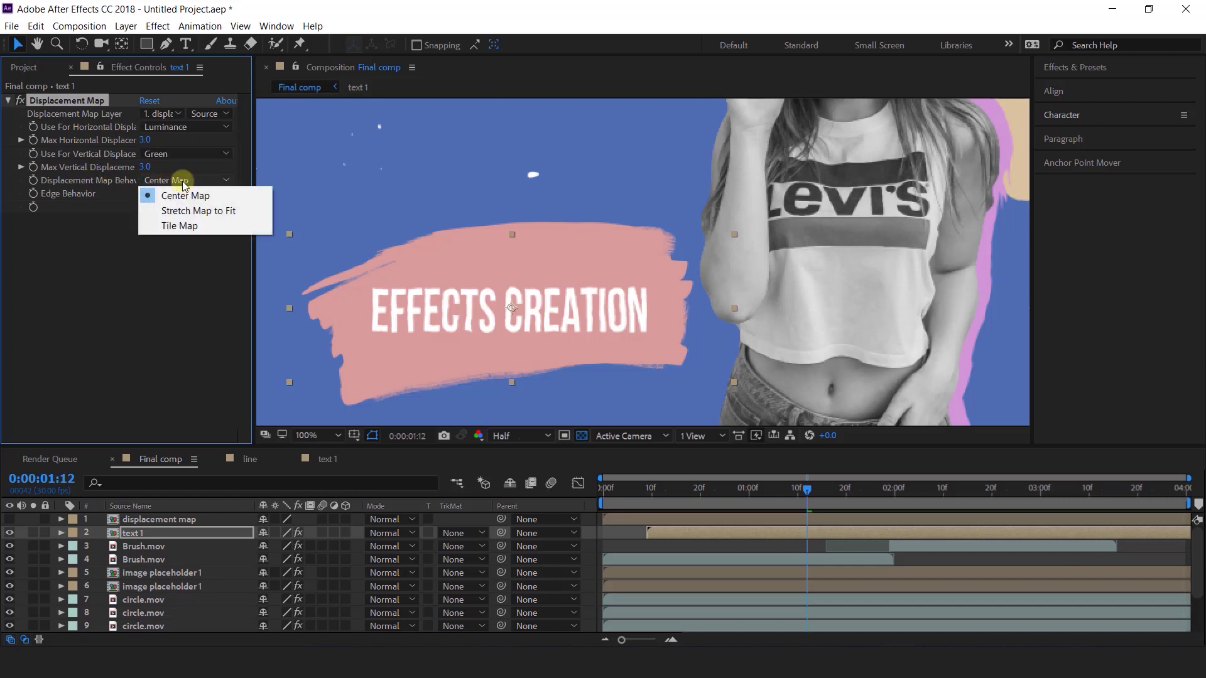
click(182, 154)
click(188, 228)
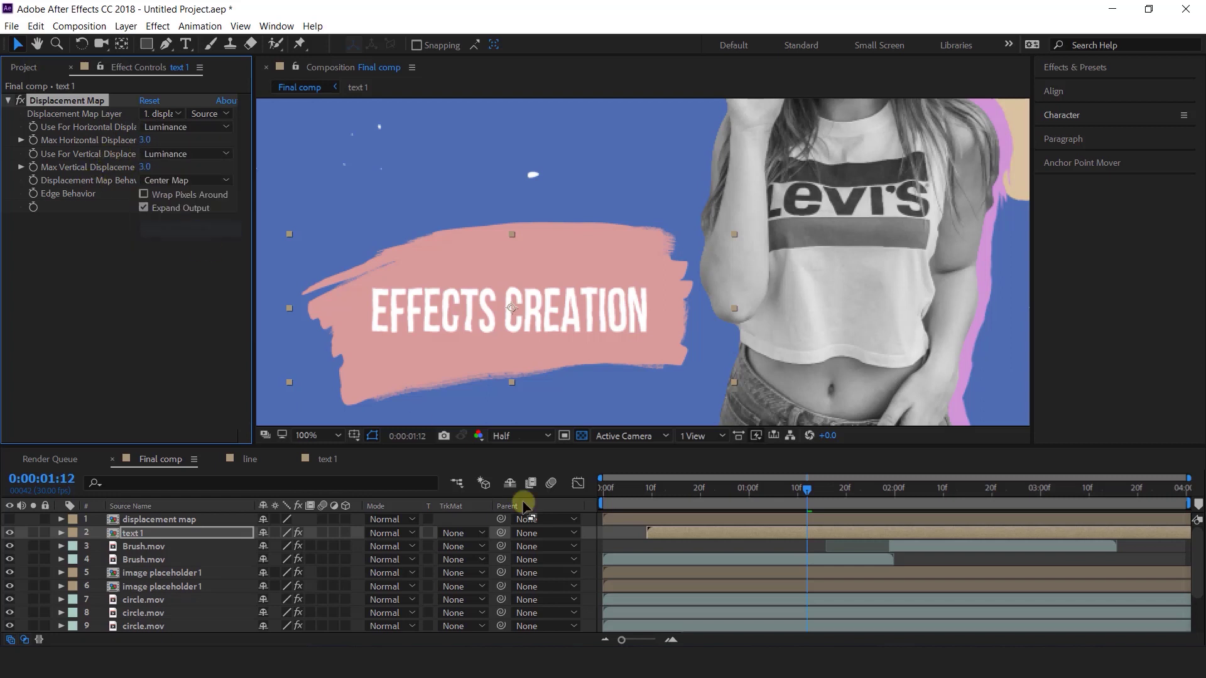
drag(646, 492, 601, 496)
key(space)
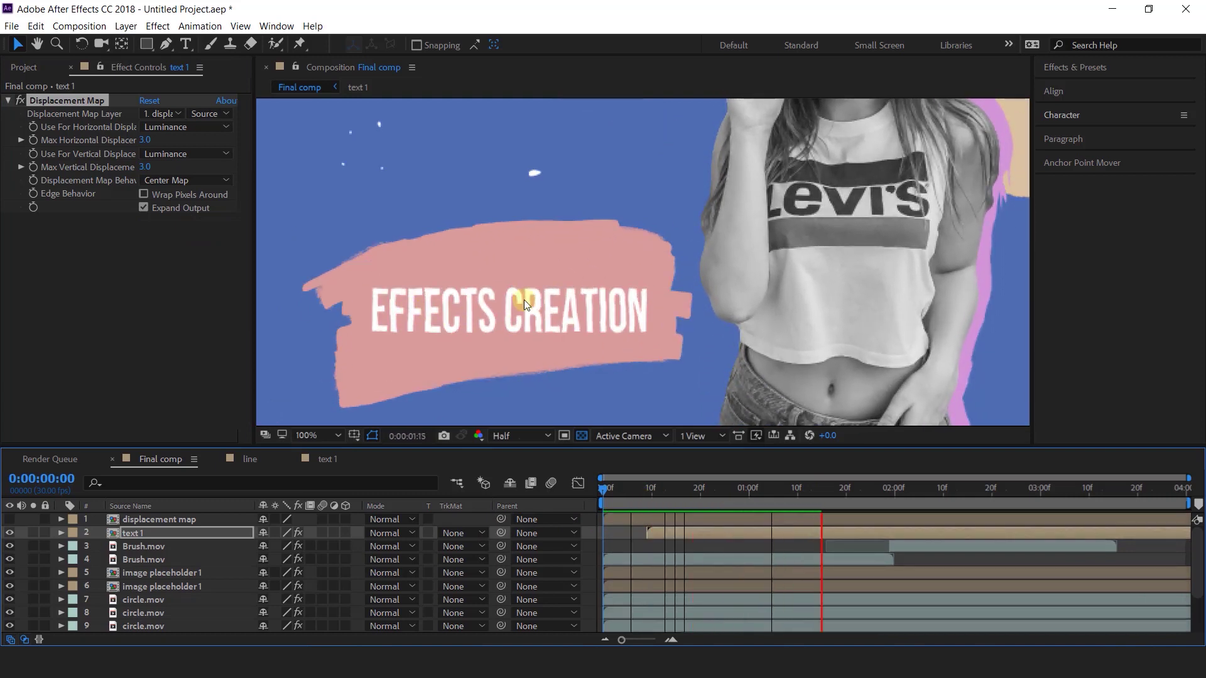
click(667, 492)
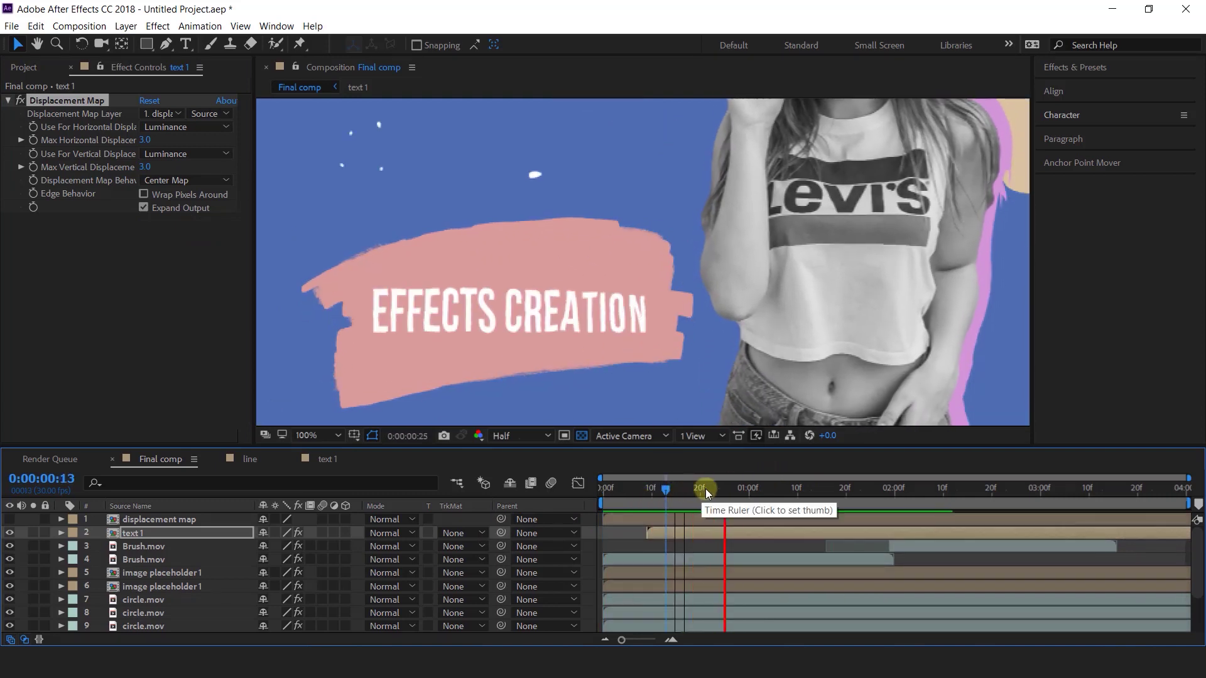
click(768, 489)
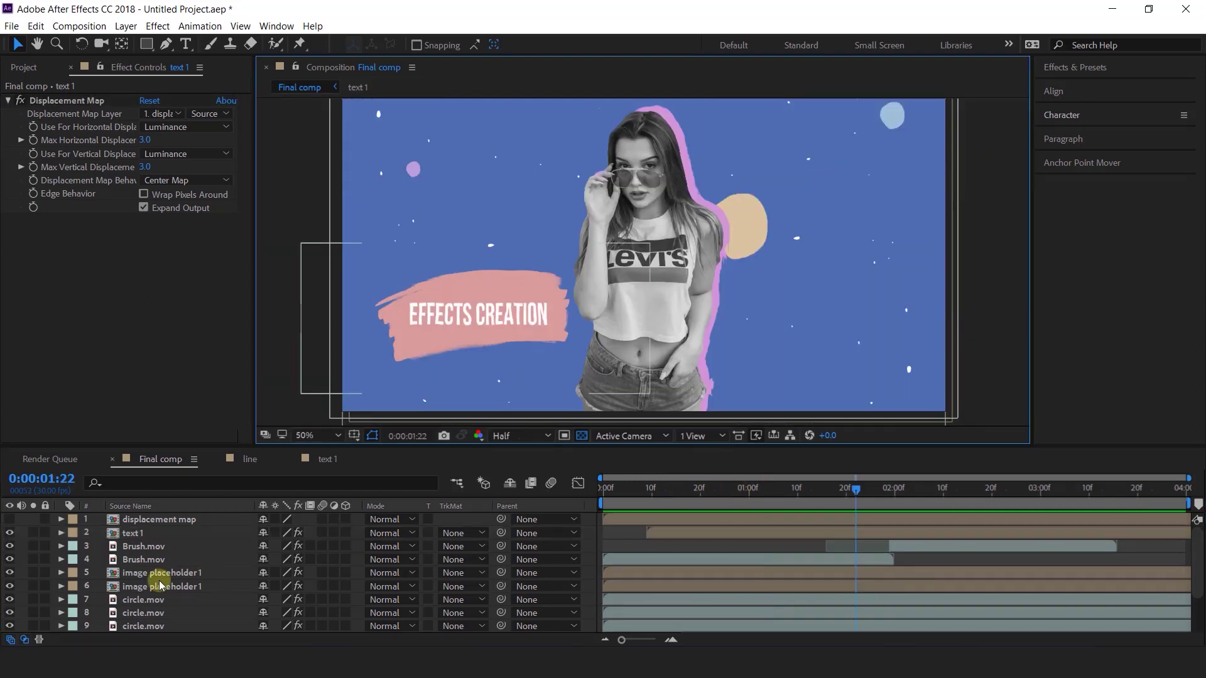
Pre-compose all Final comp layers into a new composition named scene 1 comp, moving all attributes
click(196, 529)
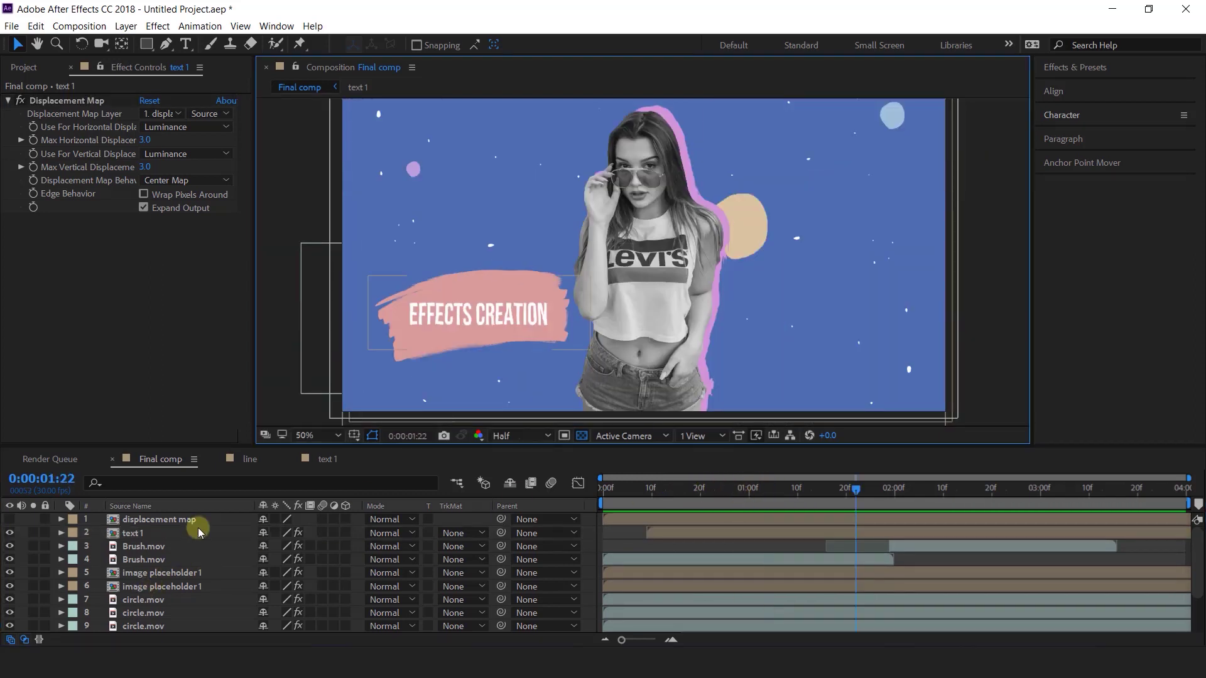
key(ctrl+a)
right_click(192, 520)
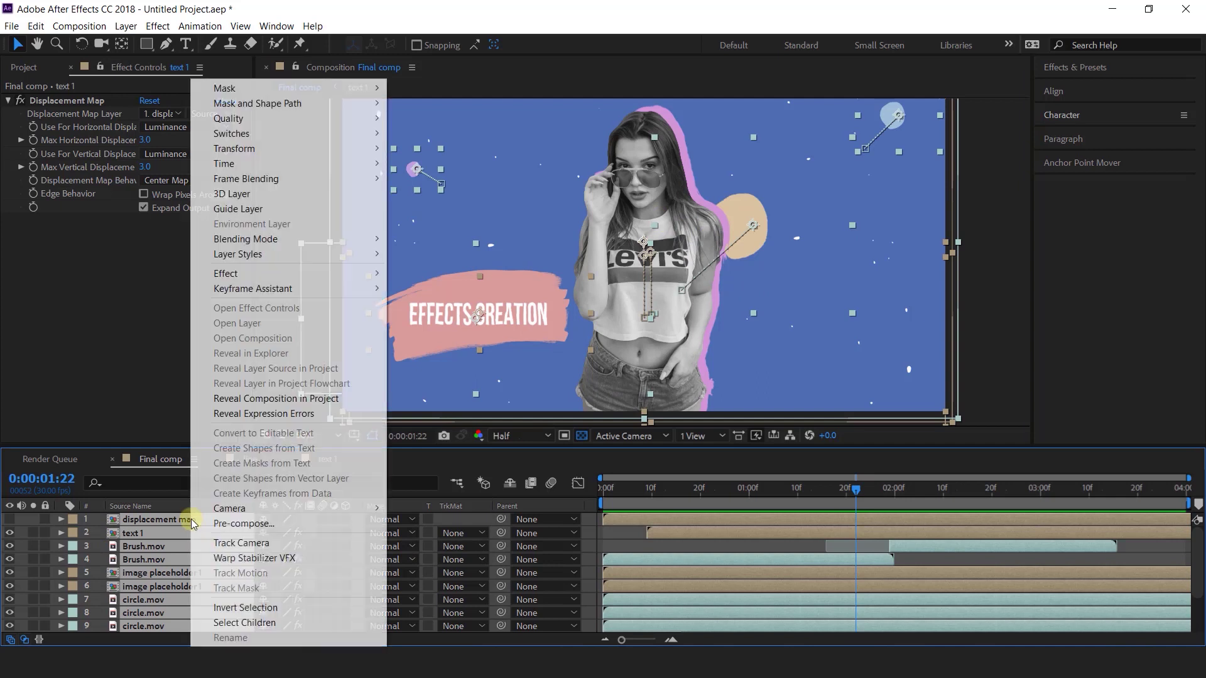
click(247, 524)
text(scene 1 comp)
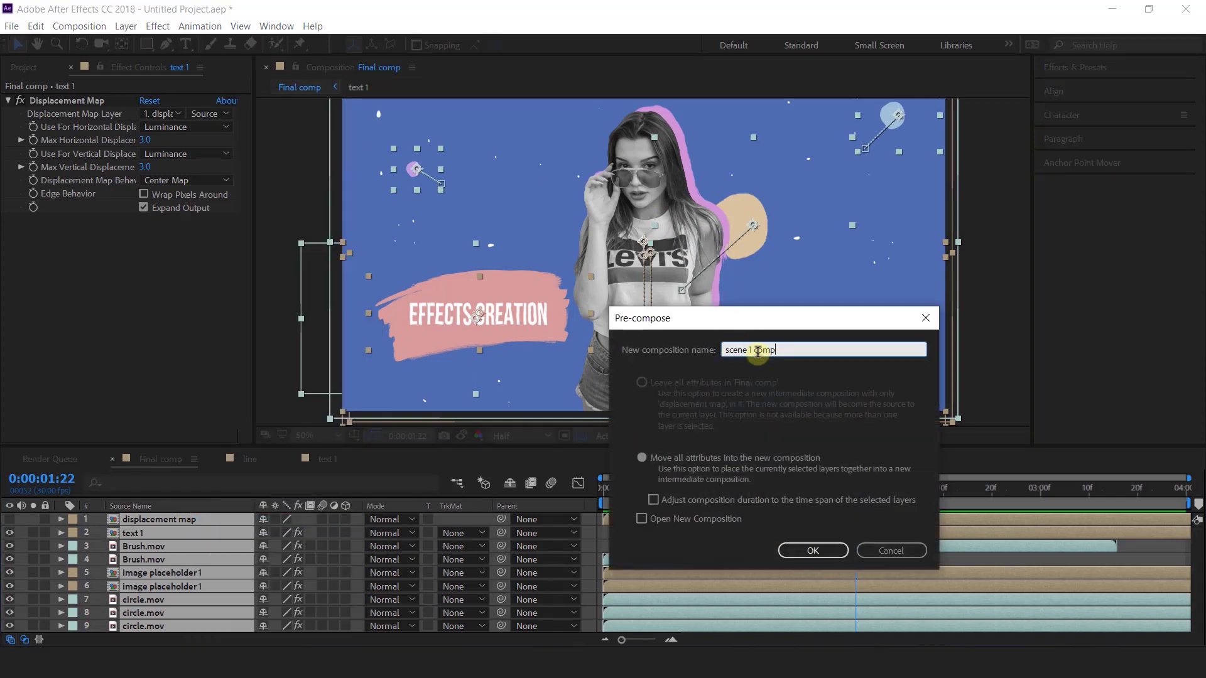
click(808, 556)
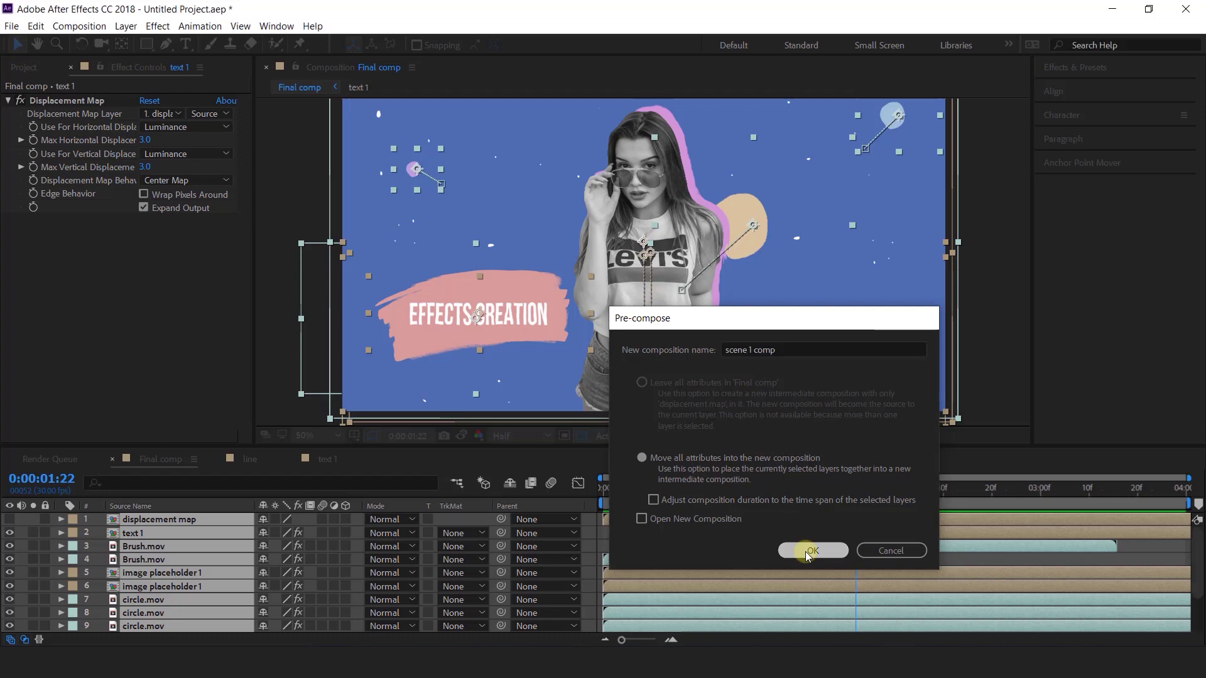
click(382, 551)
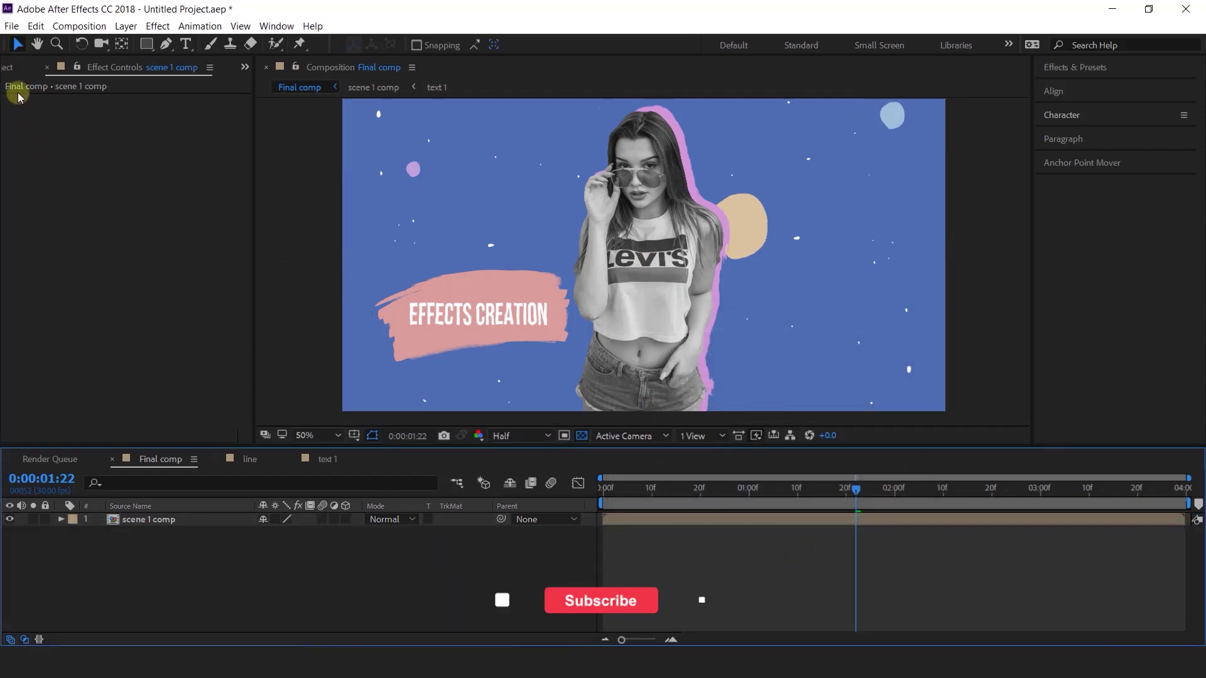
Place circle-1.png above scene 1 comp and make it the alpha matte of scene 1 comp
click(9, 67)
click(54, 254)
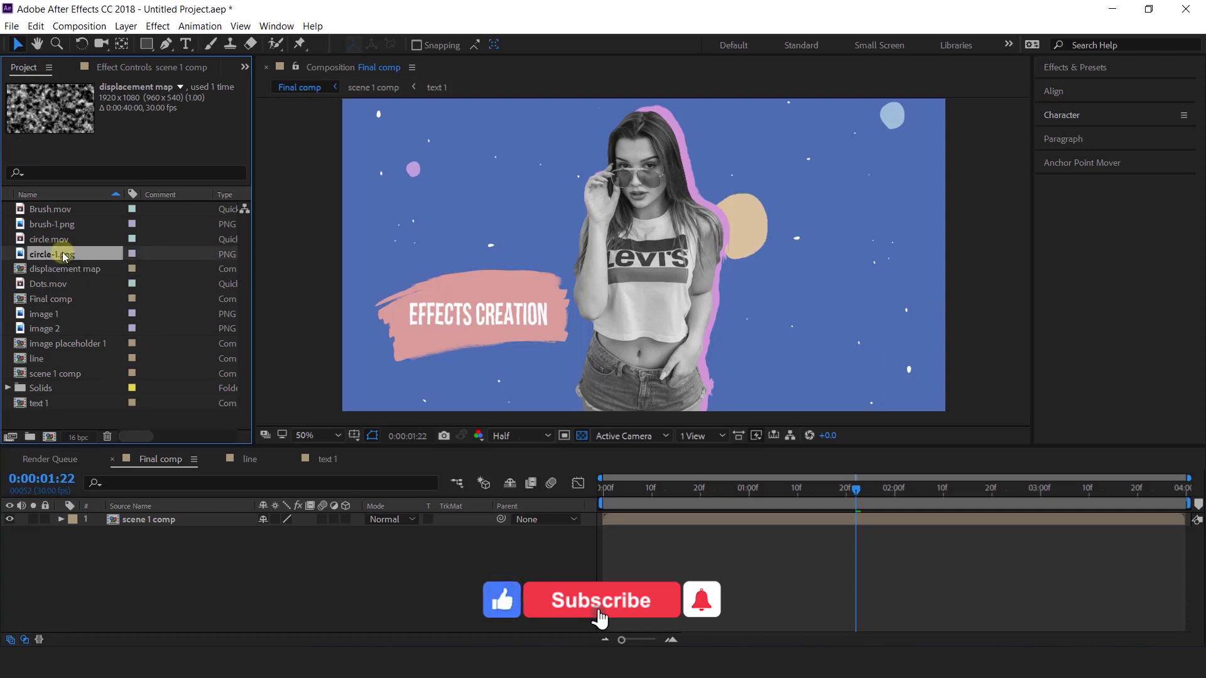
drag(56, 254, 178, 520)
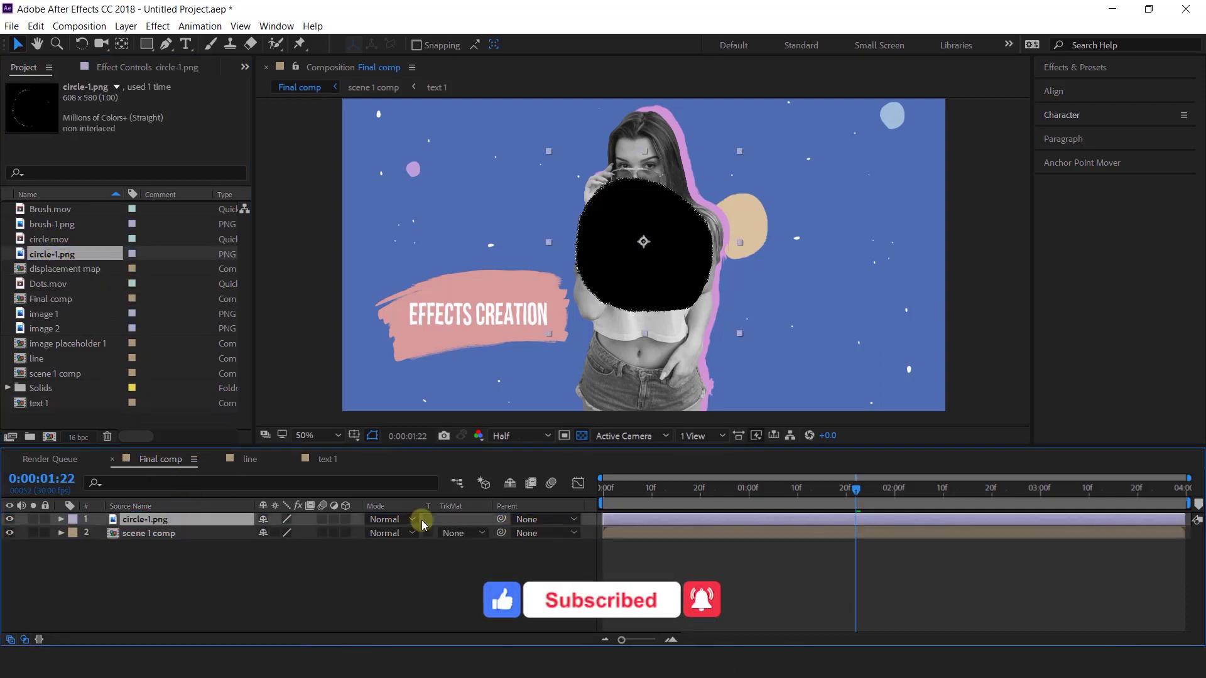
drag(639, 488, 602, 487)
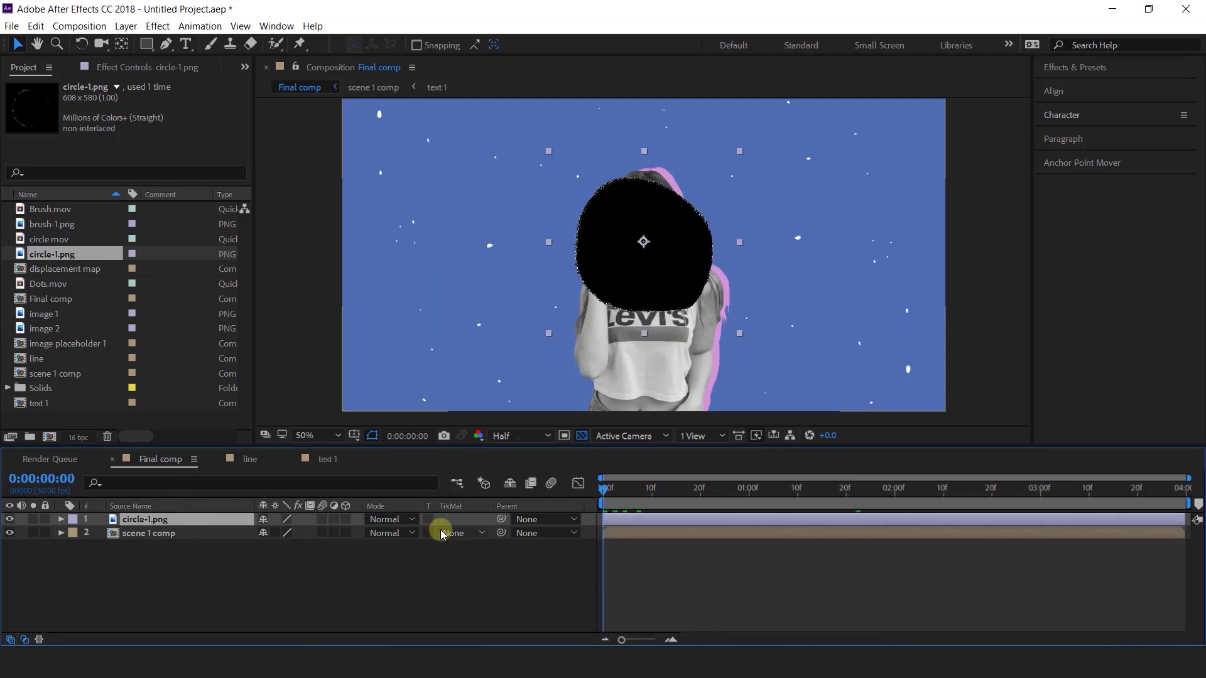
click(475, 533)
click(496, 568)
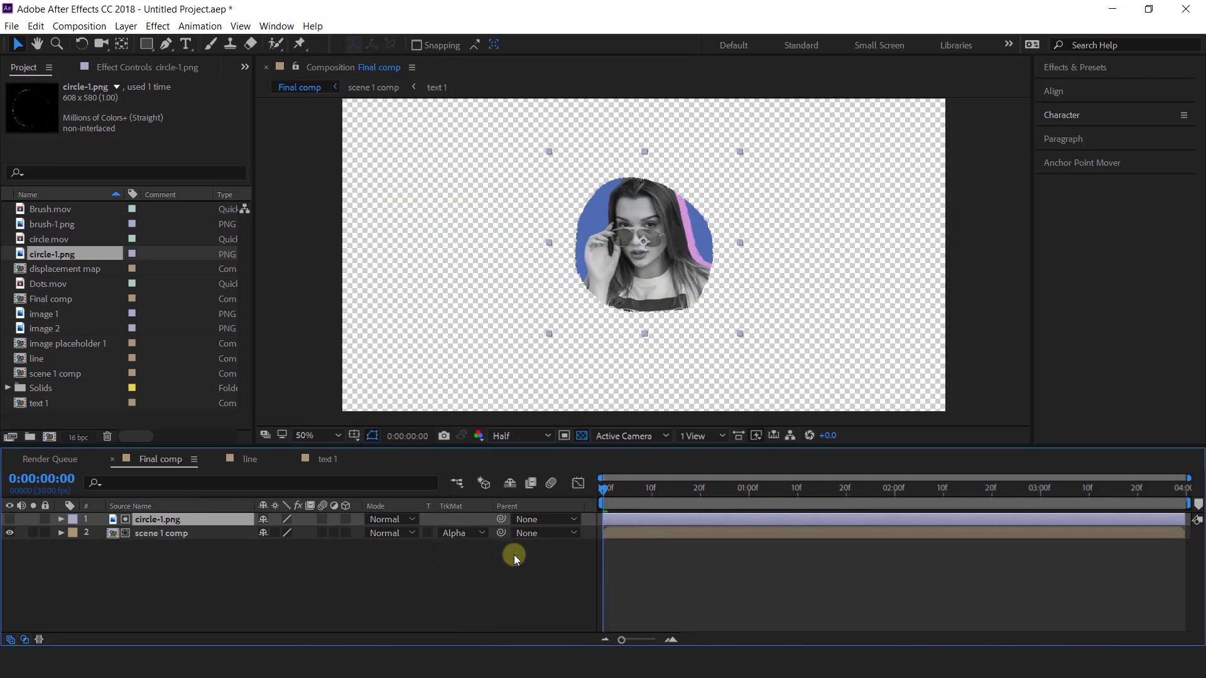
drag(617, 489, 548, 491)
Set a Scale keyframe of 0% on the circle-1.png layer at 0:00:00:00
click(150, 522)
key(s)
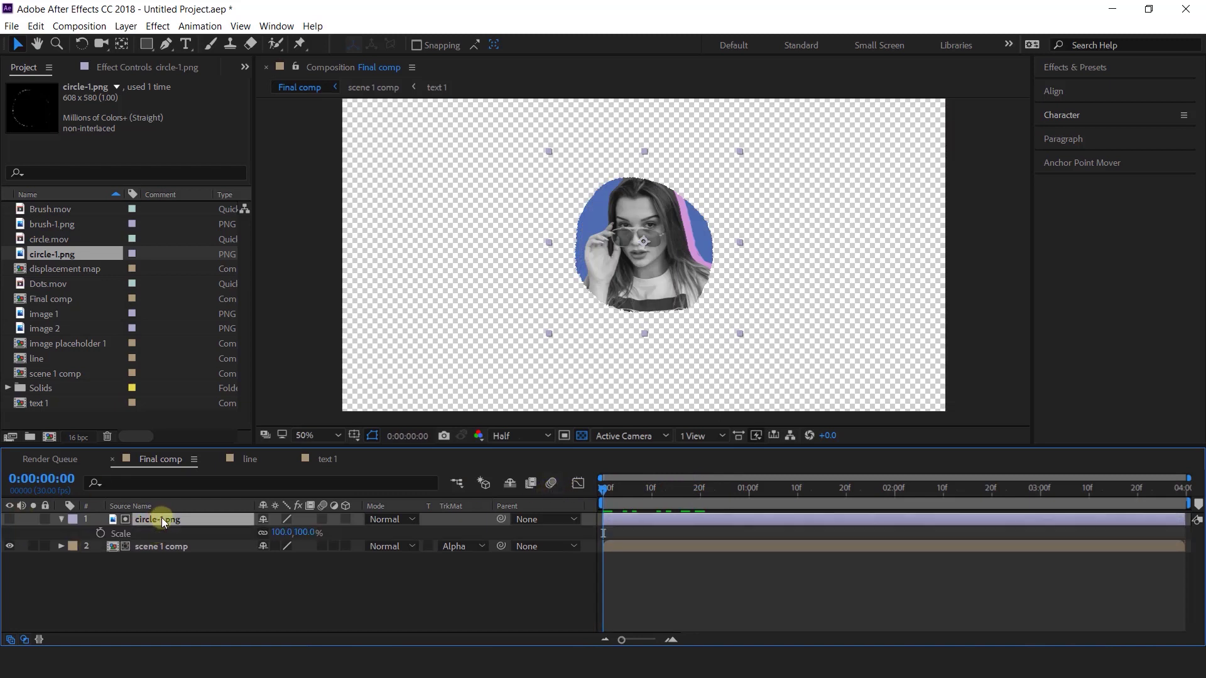
drag(305, 534, 302, 534)
click(304, 534)
text(0)
key(Return)
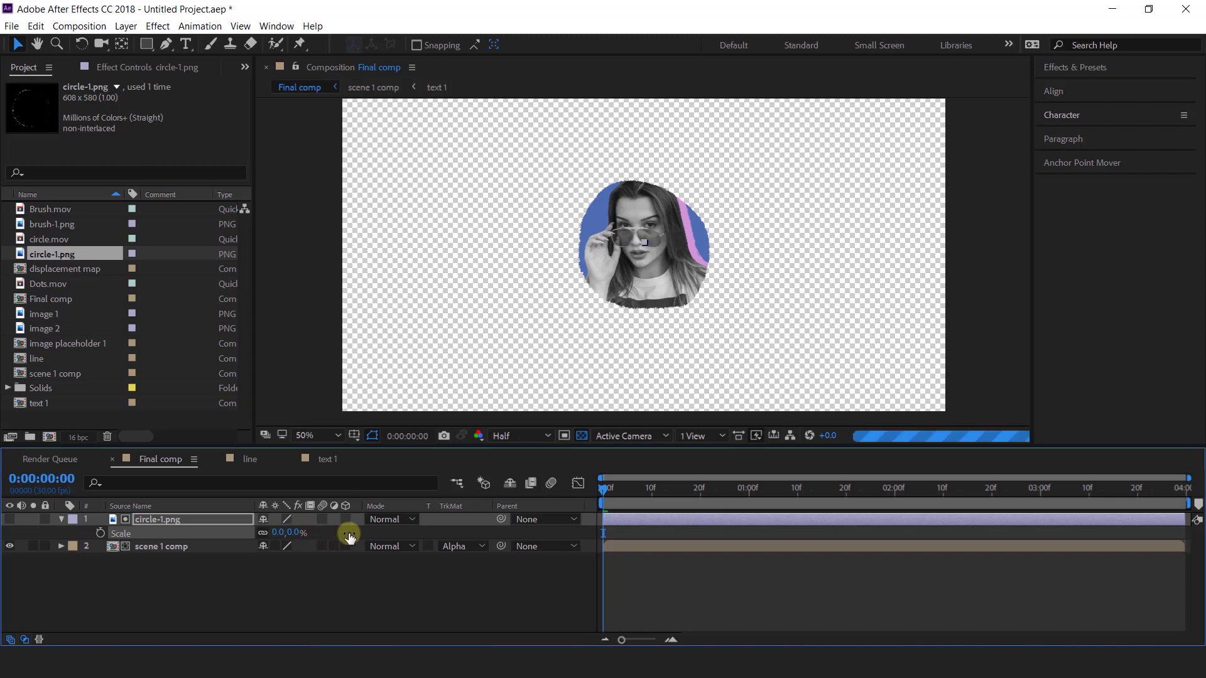
click(100, 534)
Keyframe the circle-1.png Scale at 598% at 0:00:00:18 and preview the circular reveal
drag(603, 510, 691, 495)
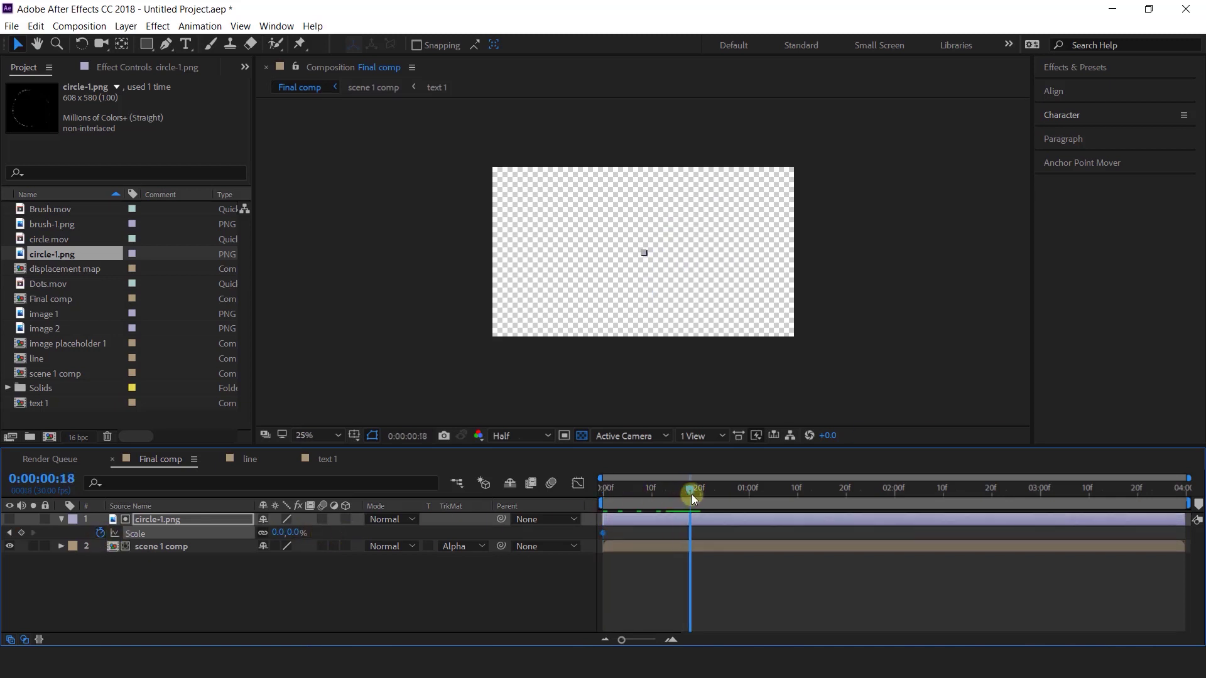
drag(290, 540, 761, 533)
drag(691, 489, 601, 498)
key(space)
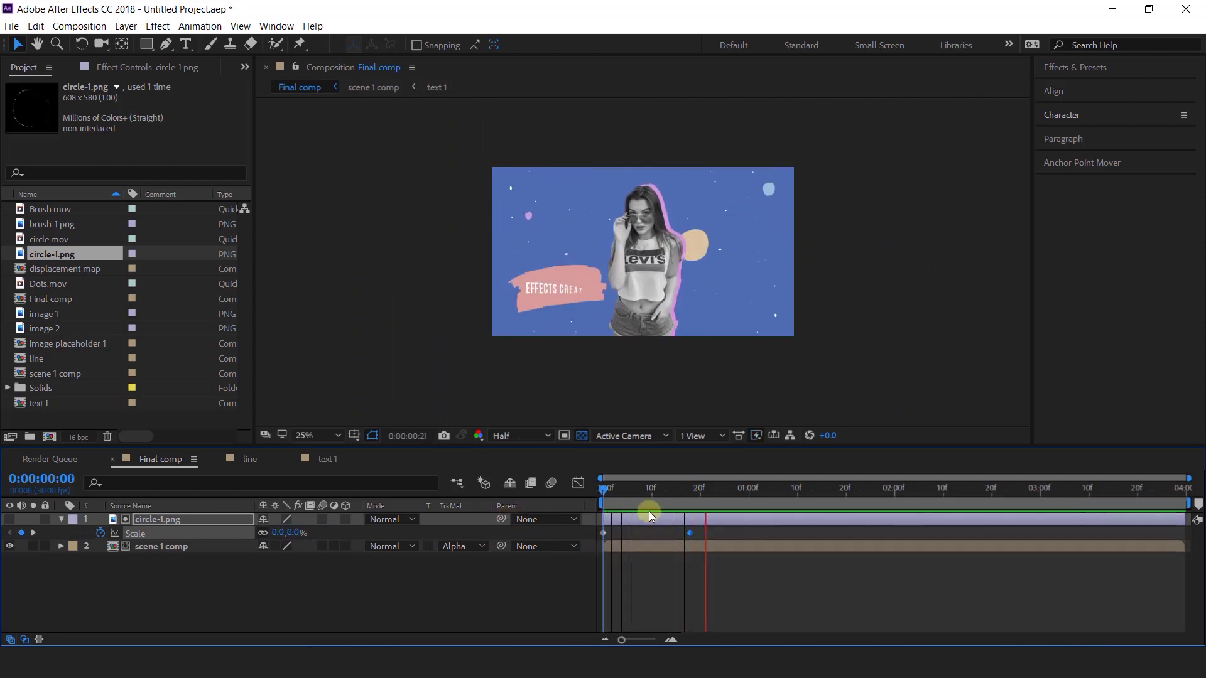
Apply Easy Ease In to the last Scale keyframe of circle-1.png and preview the reveal from the start
drag(632, 489, 662, 493)
scroll(638, 539, up, 1)
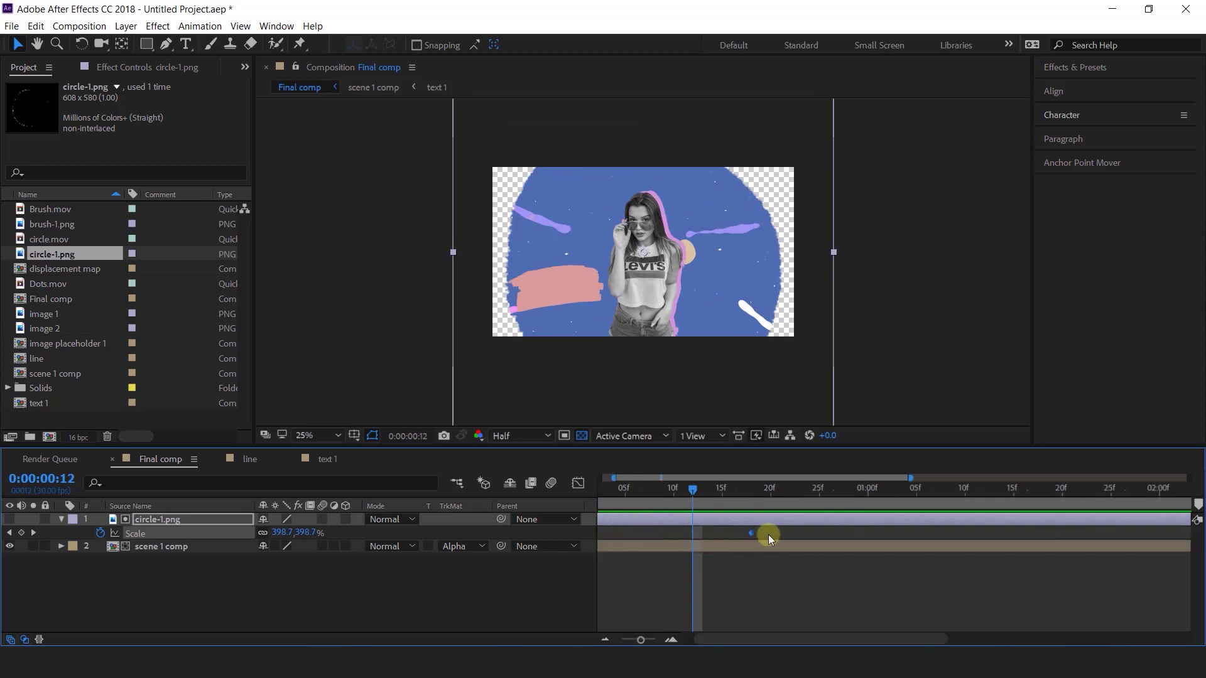
drag(730, 584, 891, 590)
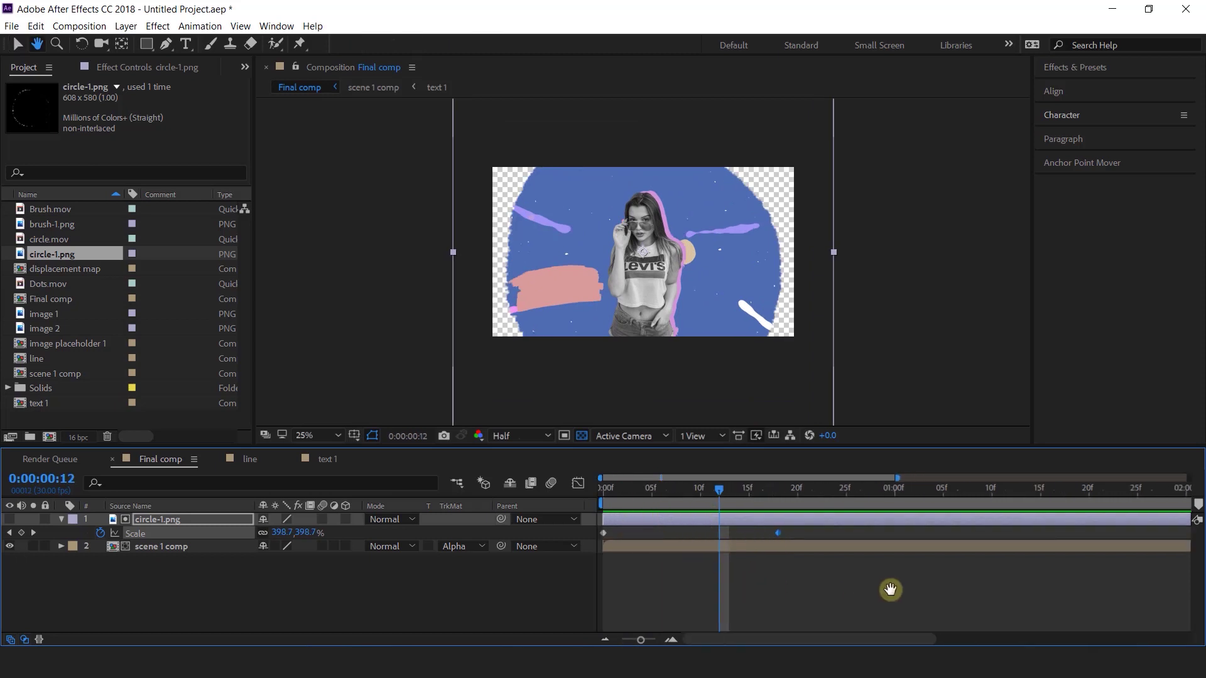
right_click(777, 534)
mouse_move(823, 525)
click(1027, 585)
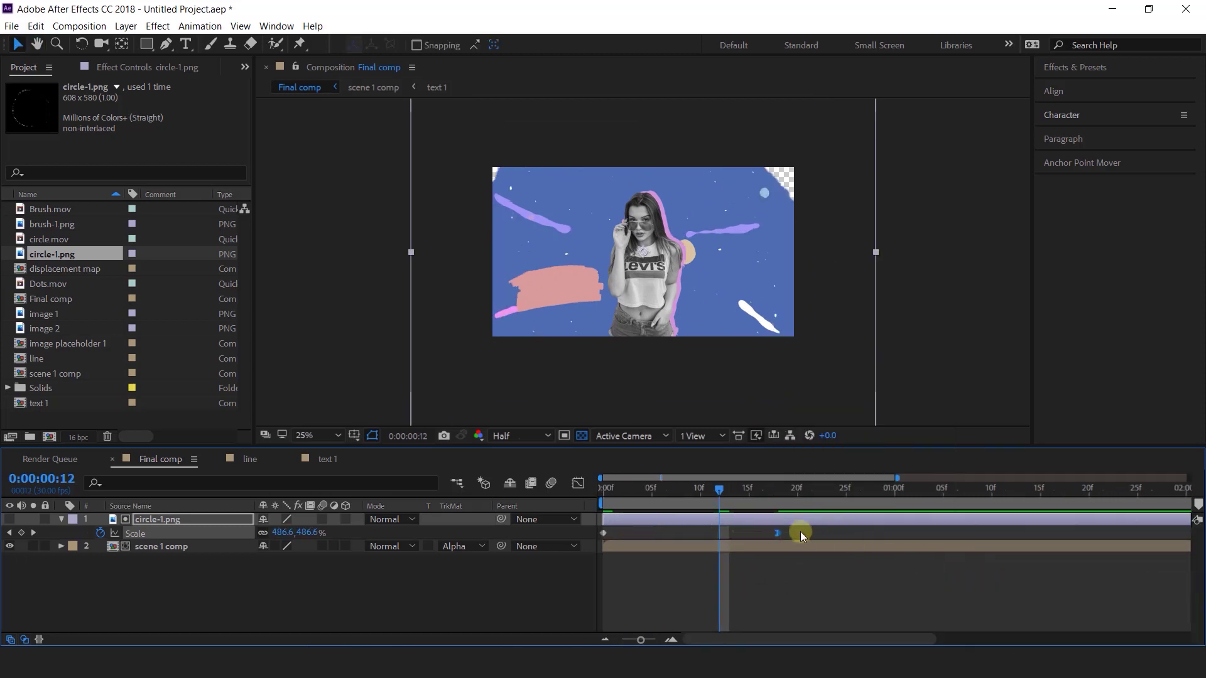
key(Home)
key(space)
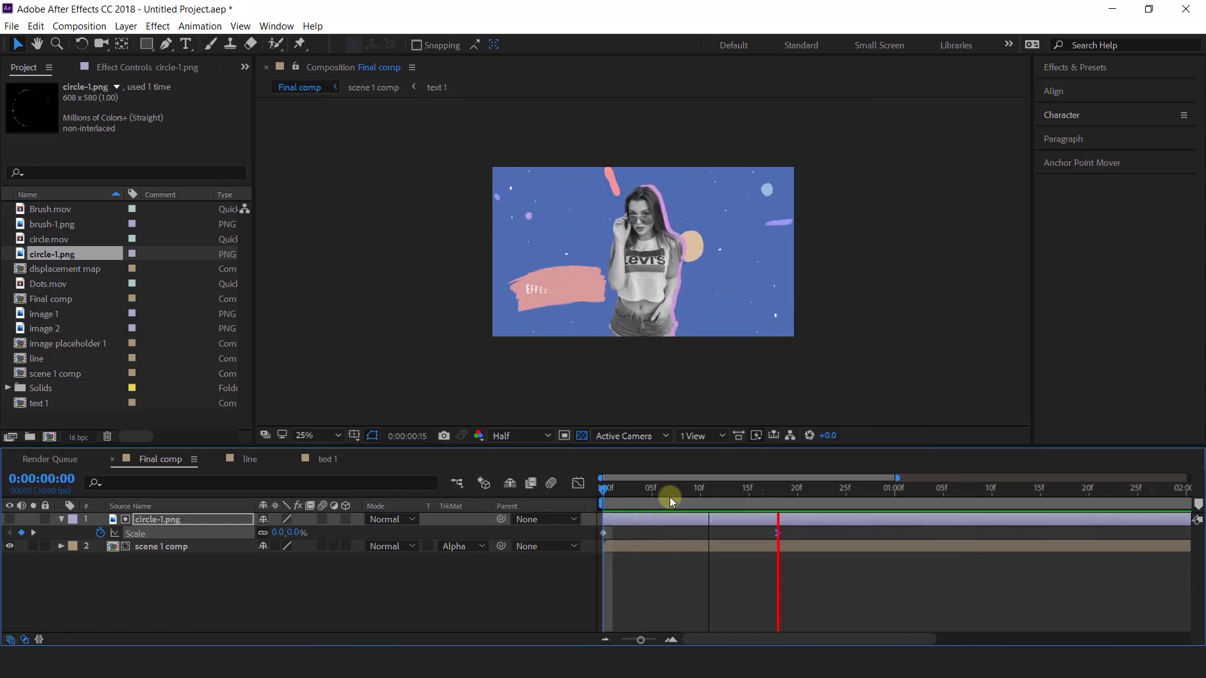
key(space)
drag(637, 492, 787, 493)
Pre-compose the circle-1.png and scene 1 comp layers together into a composition named scene 1
click(142, 563)
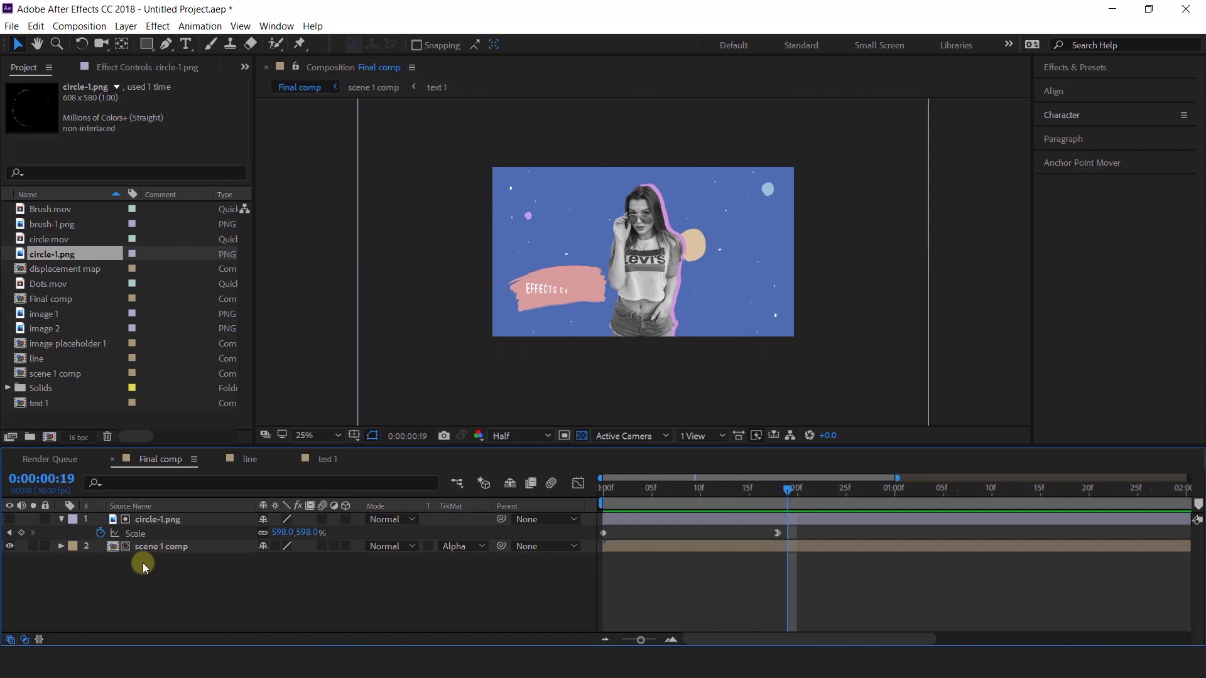
click(61, 520)
key(ctrl+a)
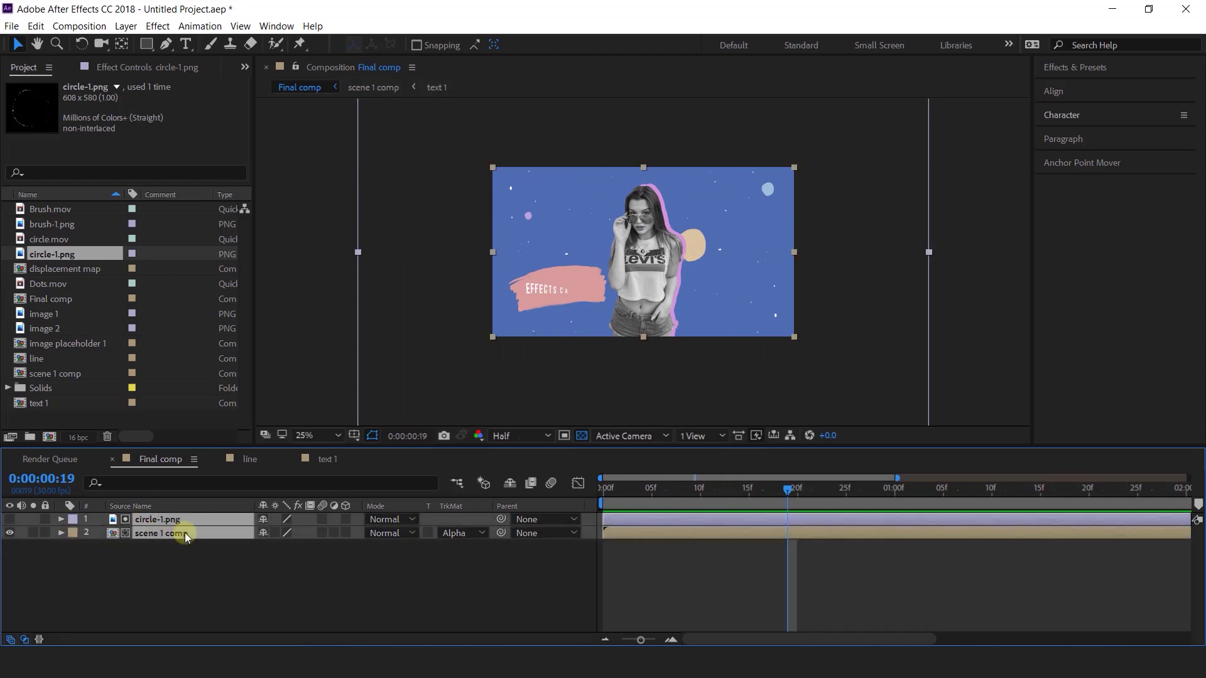
right_click(185, 533)
click(254, 530)
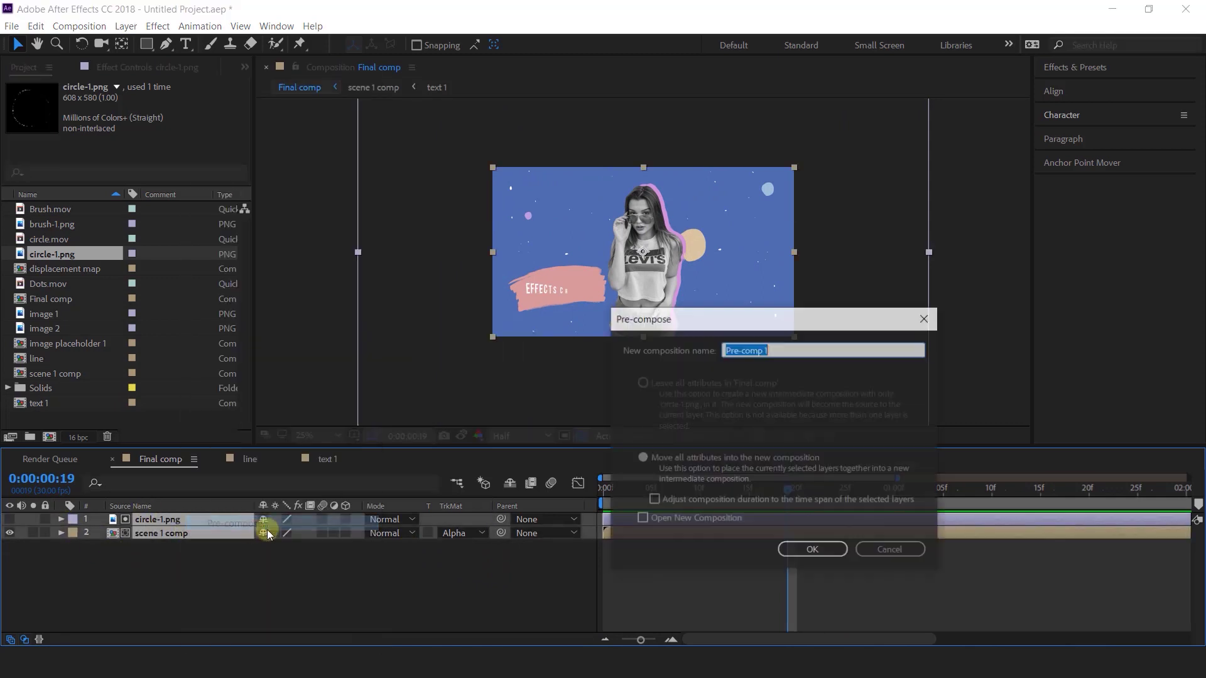
text(scene 1)
key(Return)
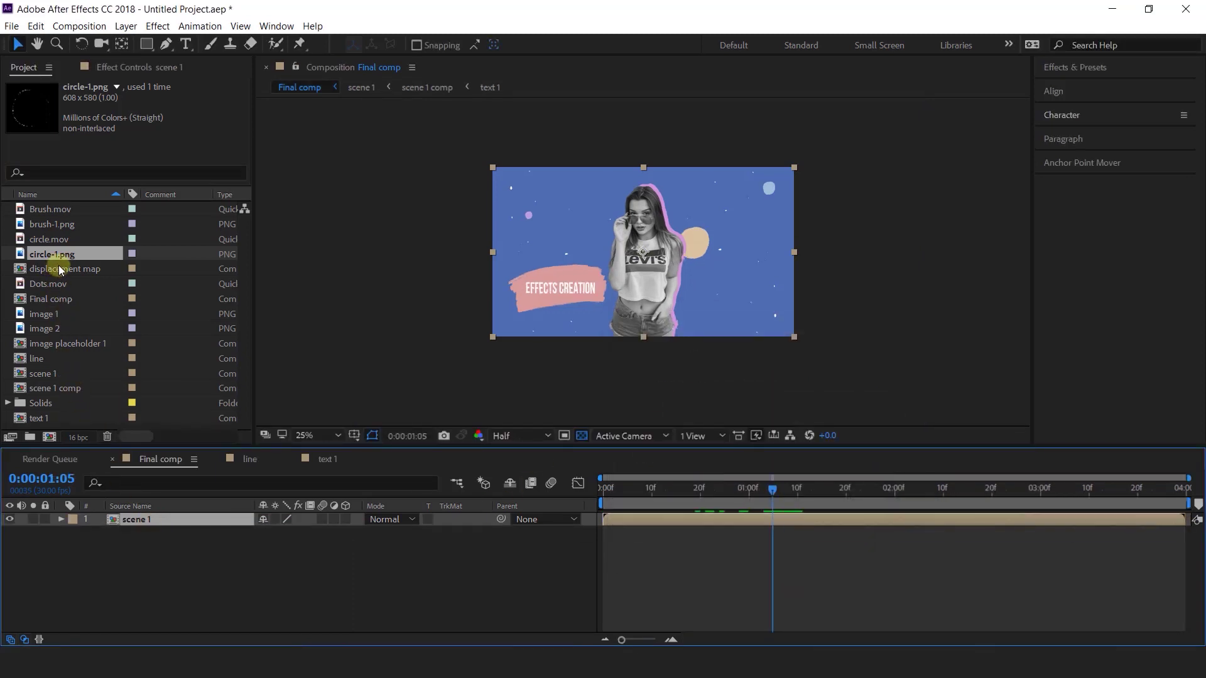
Duplicate the scene 1 composition in the project and place the copy above scene 1, starting at about 0:00:01:05
click(41, 375)
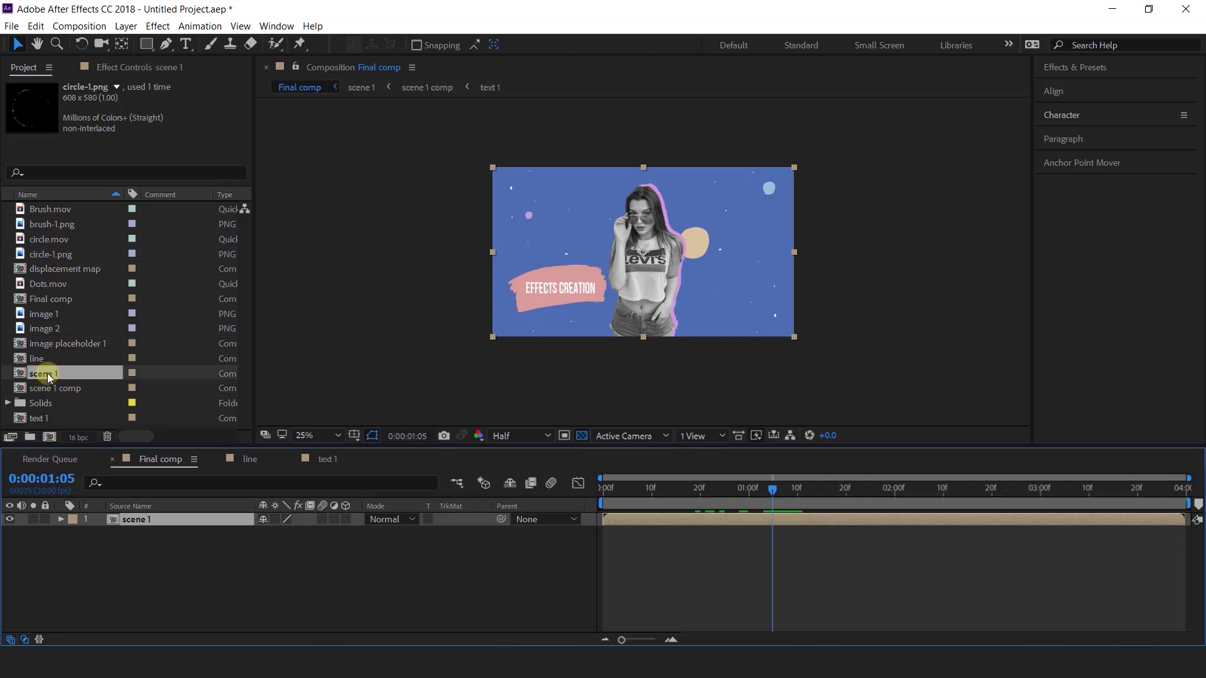
key(ctrl+d)
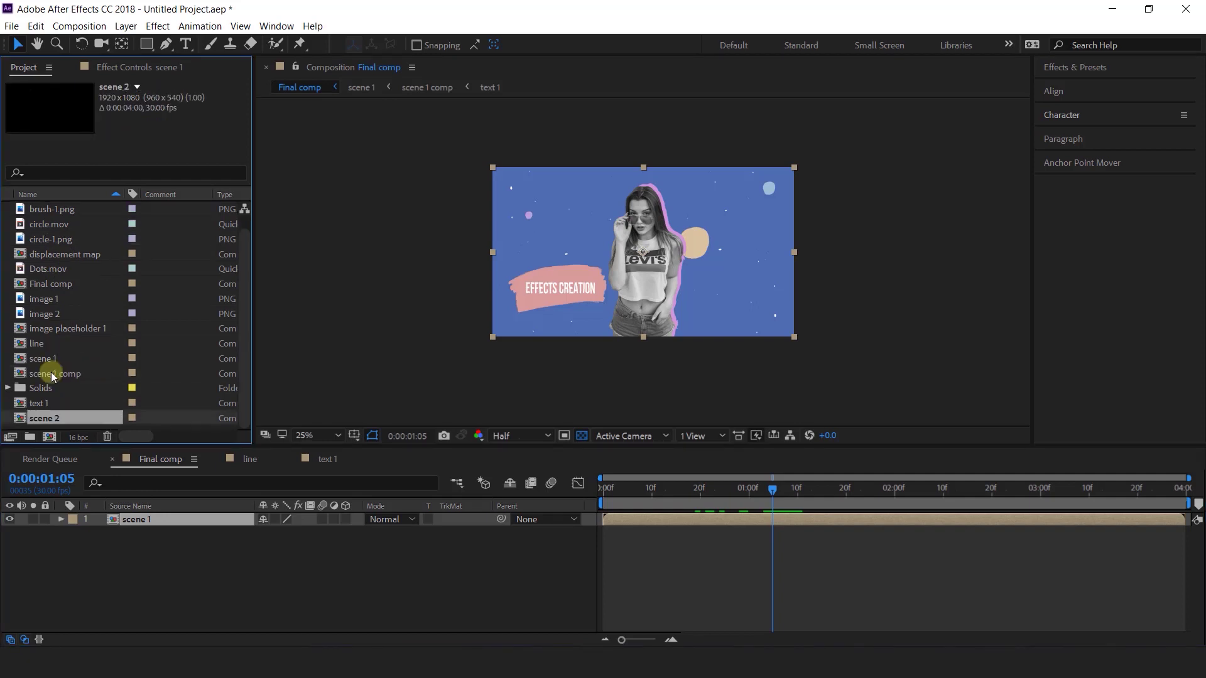
drag(41, 374, 772, 514)
key(space)
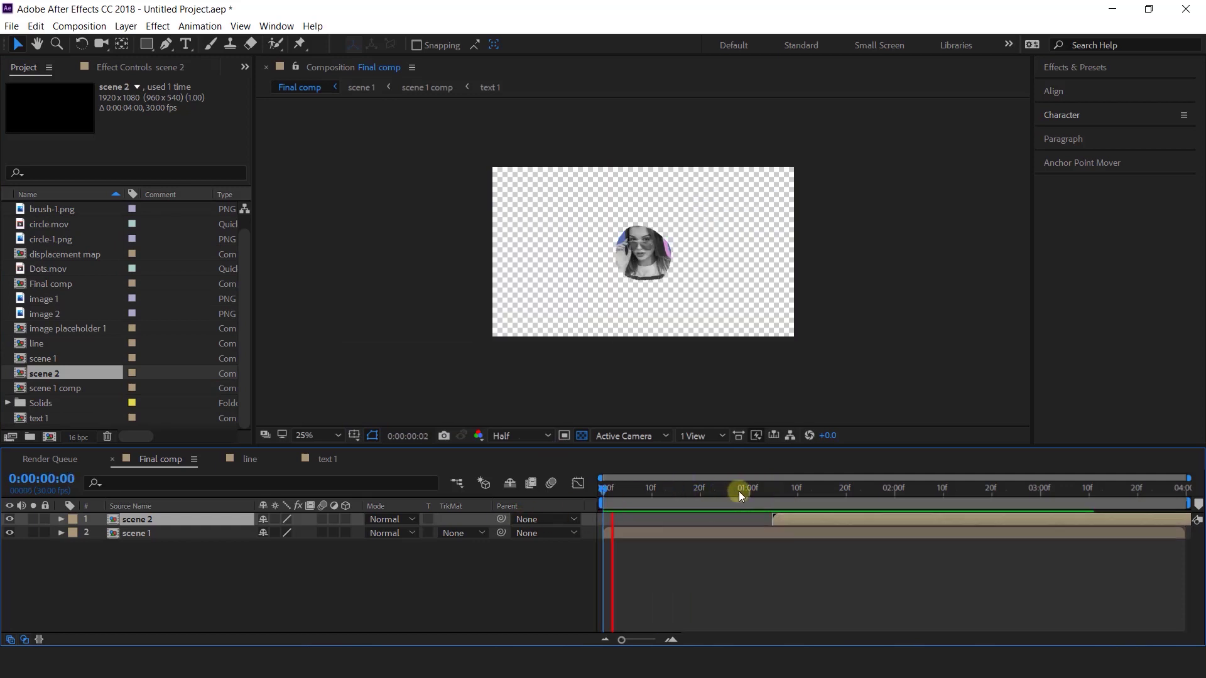
Shift the duplicated scene layer to start at 0:00:02:06, preview the transition, and go to its first frame
click(782, 495)
drag(800, 520, 949, 522)
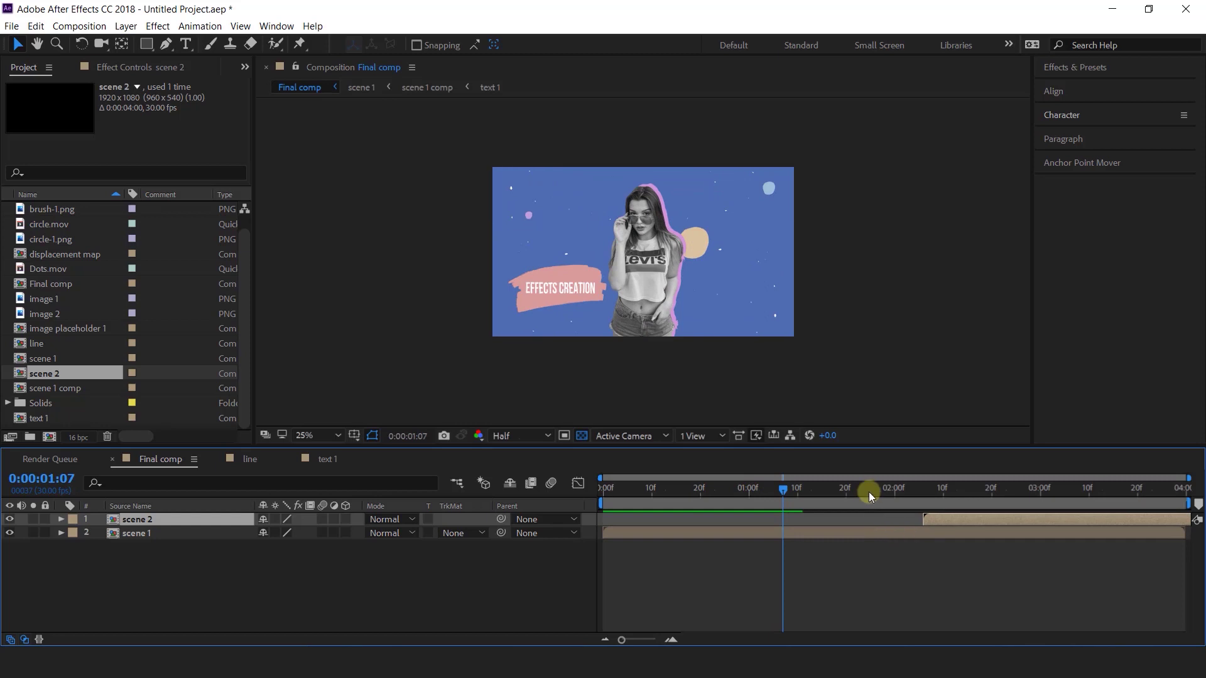
key(space)
drag(882, 488, 1009, 492)
key(i)
Set the Final comp composition's duration to 0:00:10:00
click(79, 26)
click(125, 64)
click(611, 405)
text(1000)
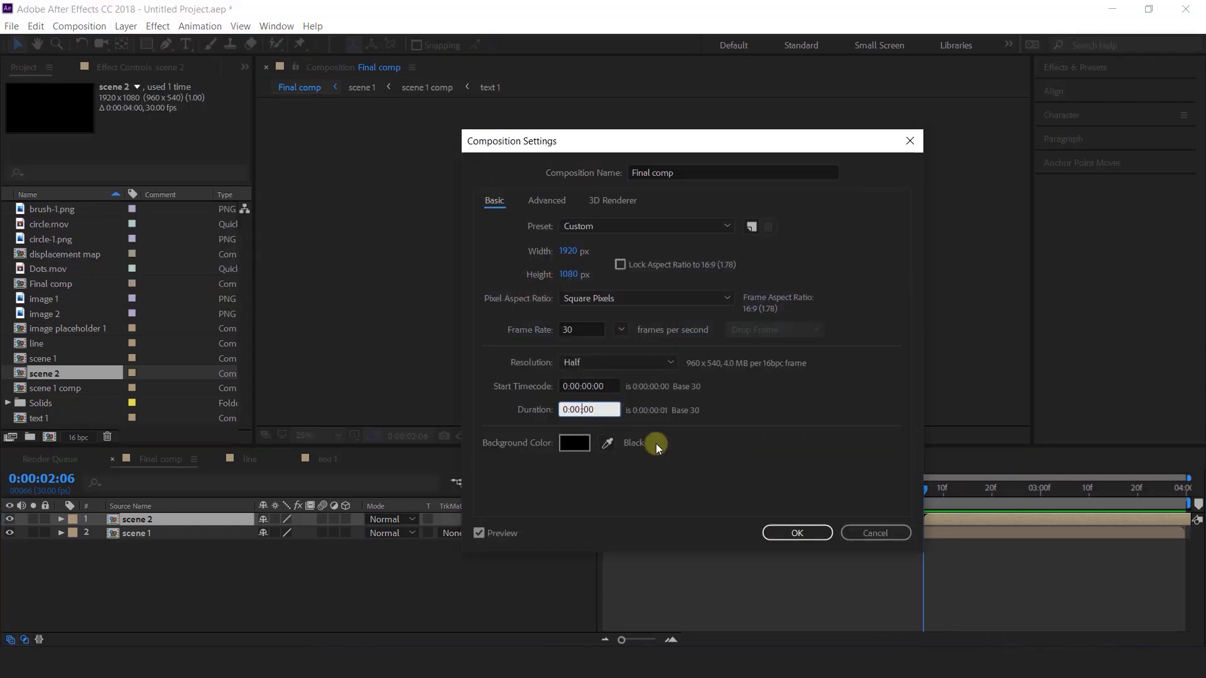
key(Tab)
key(Return)
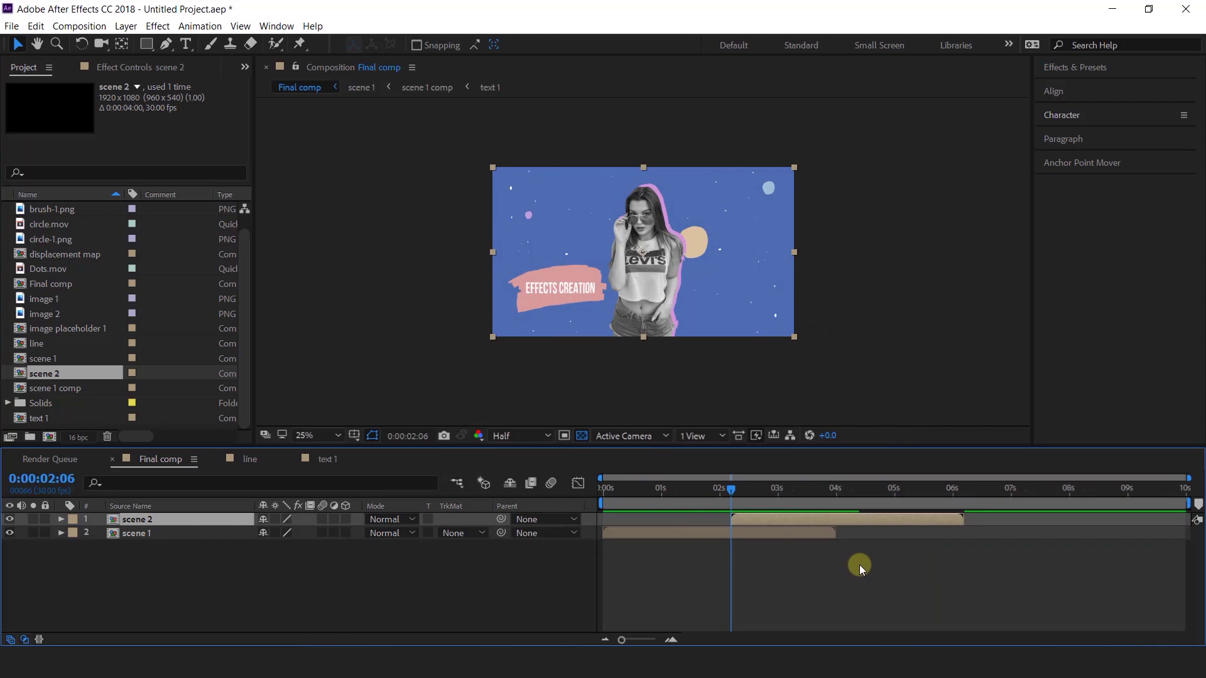
Shift the scene 2 layer to start at about 0:00:03:09 and preview Final comp from the beginning
drag(782, 526, 846, 518)
drag(749, 500, 597, 502)
key(space)
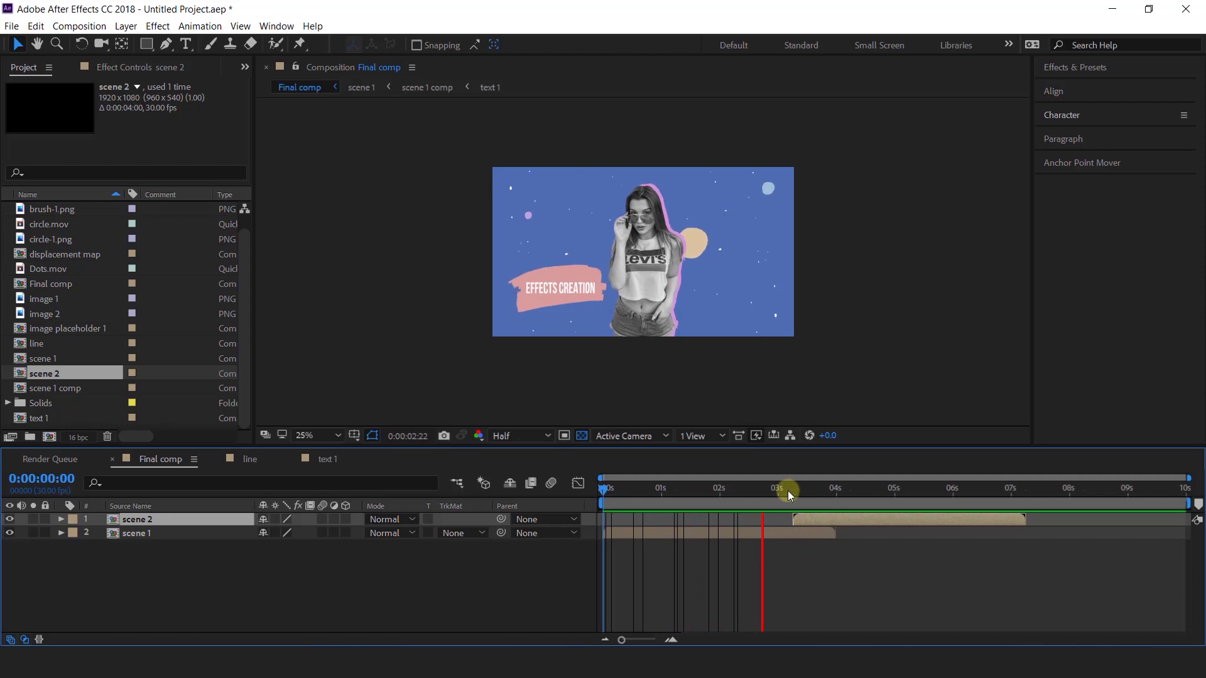
Duplicate the scene 1 comp composition and replace the scene 1 comp layer inside scene 2 with the copy
double_click(846, 518)
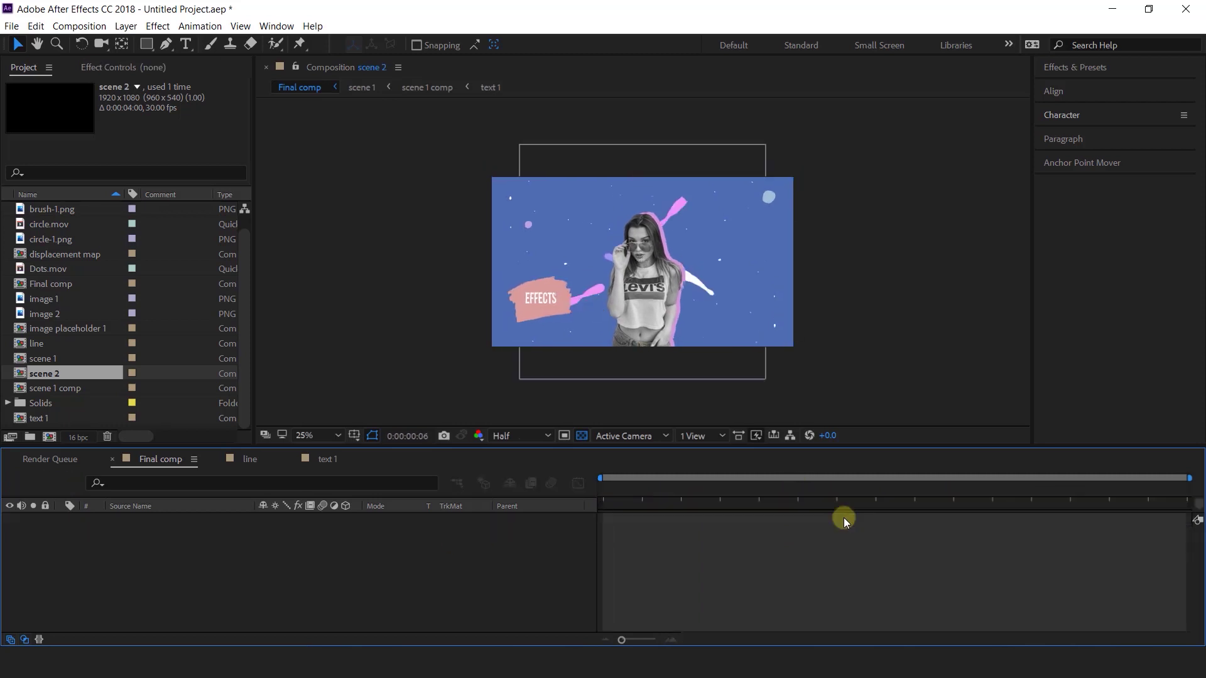
click(164, 533)
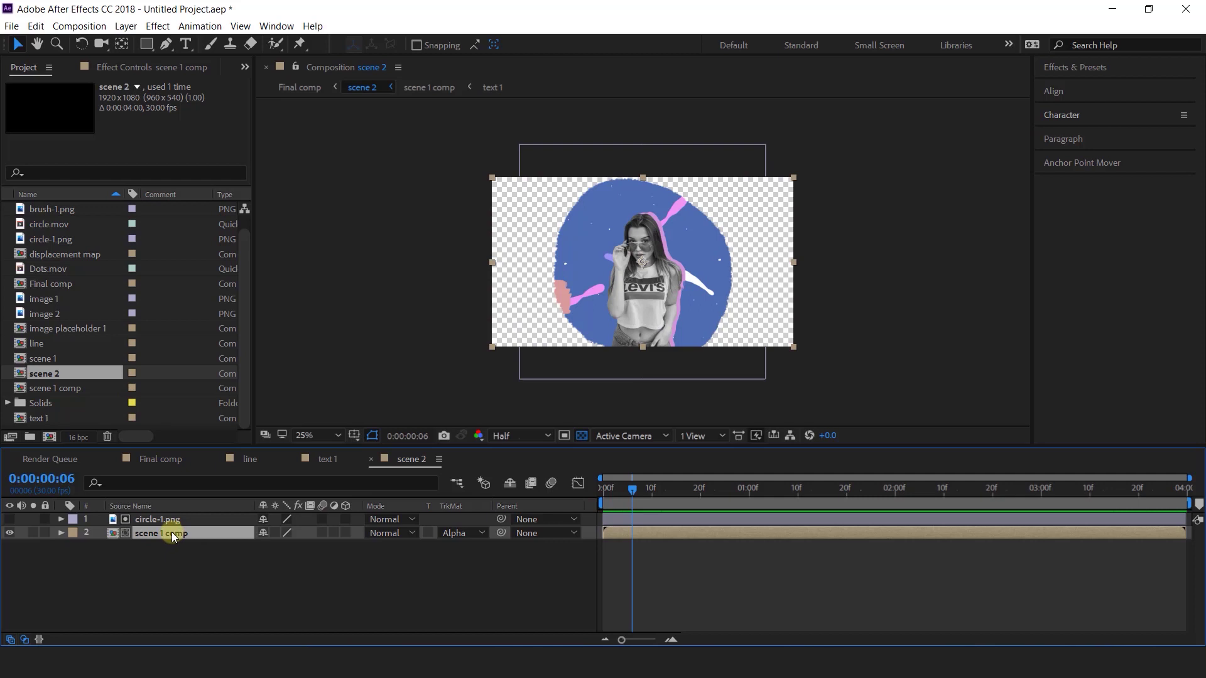
click(77, 389)
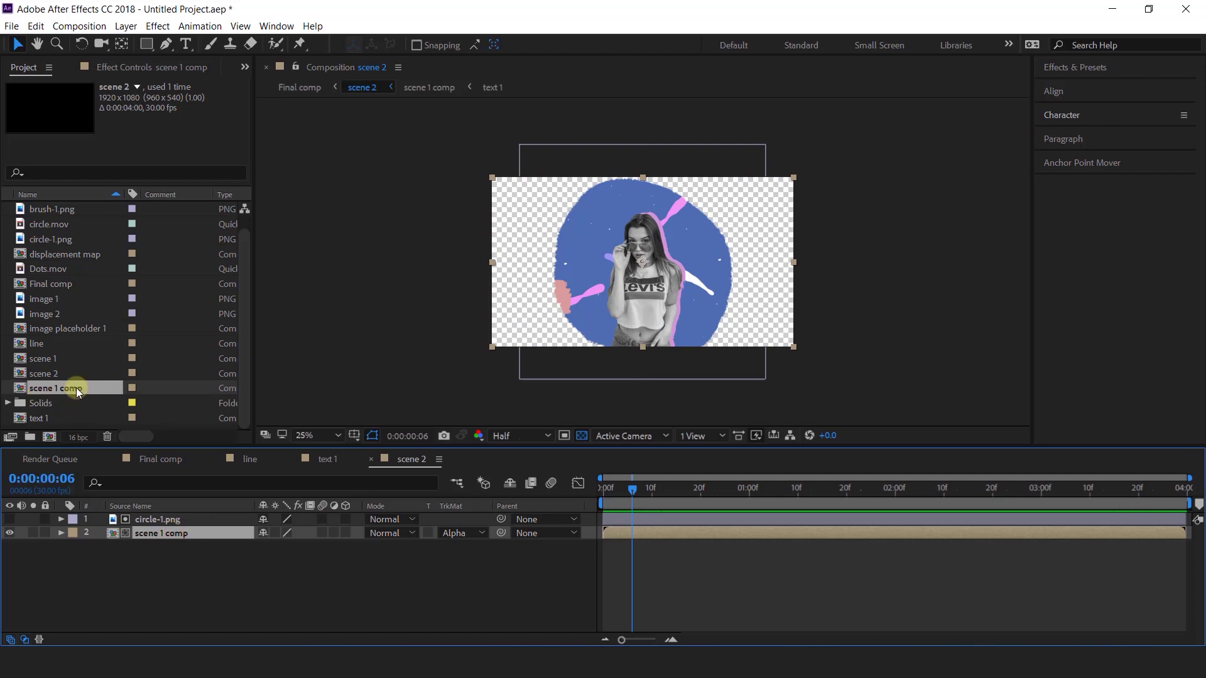
key(ctrl+d)
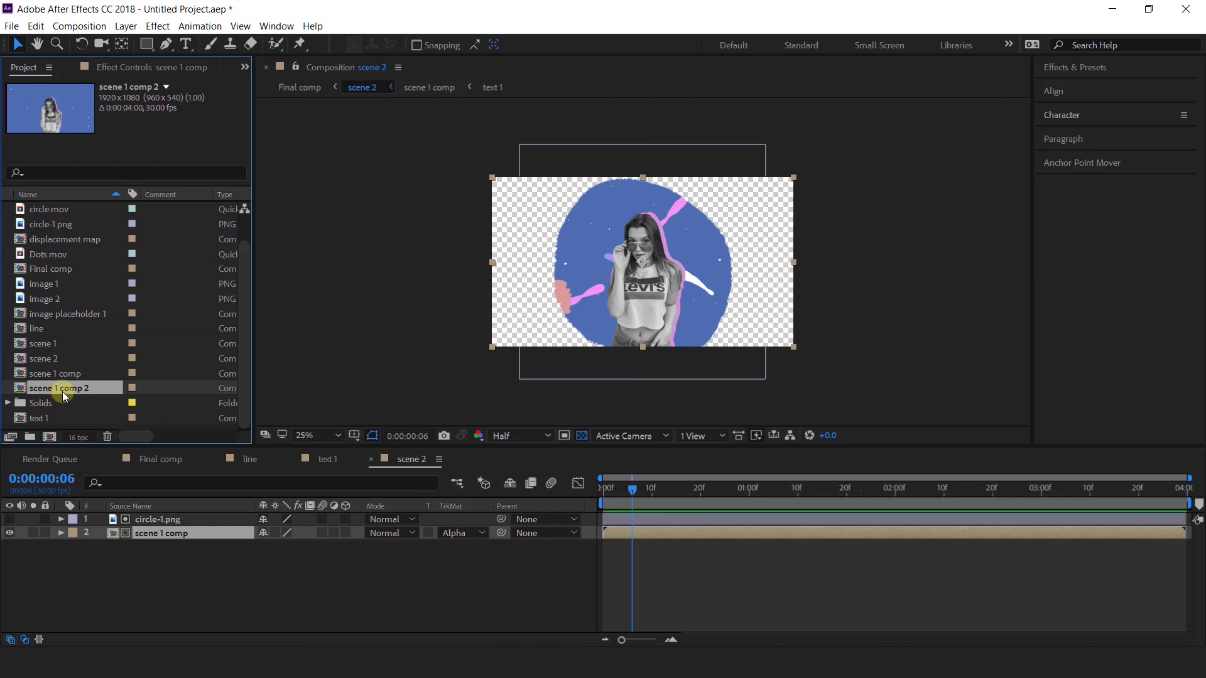
drag(87, 390, 184, 533)
drag(66, 393, 183, 536)
In scene 1 comp 2, replace both image placeholder 1 layers with a duplicate of that composition, image placeholder 2
double_click(184, 532)
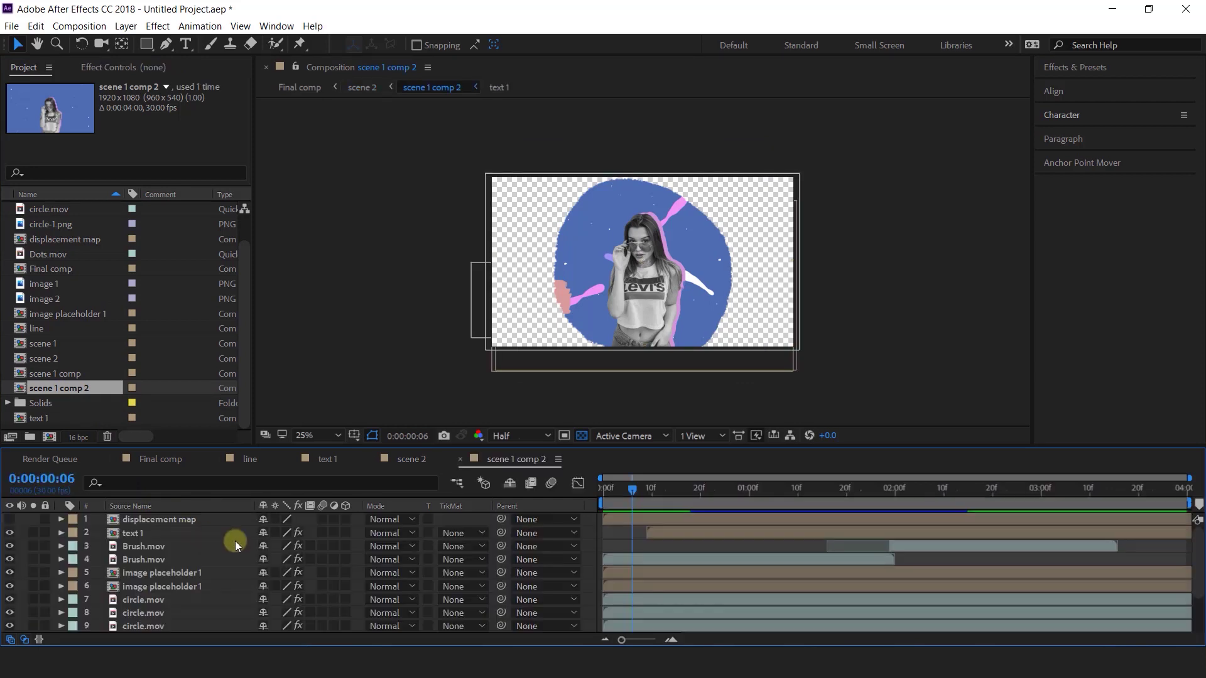
click(177, 574)
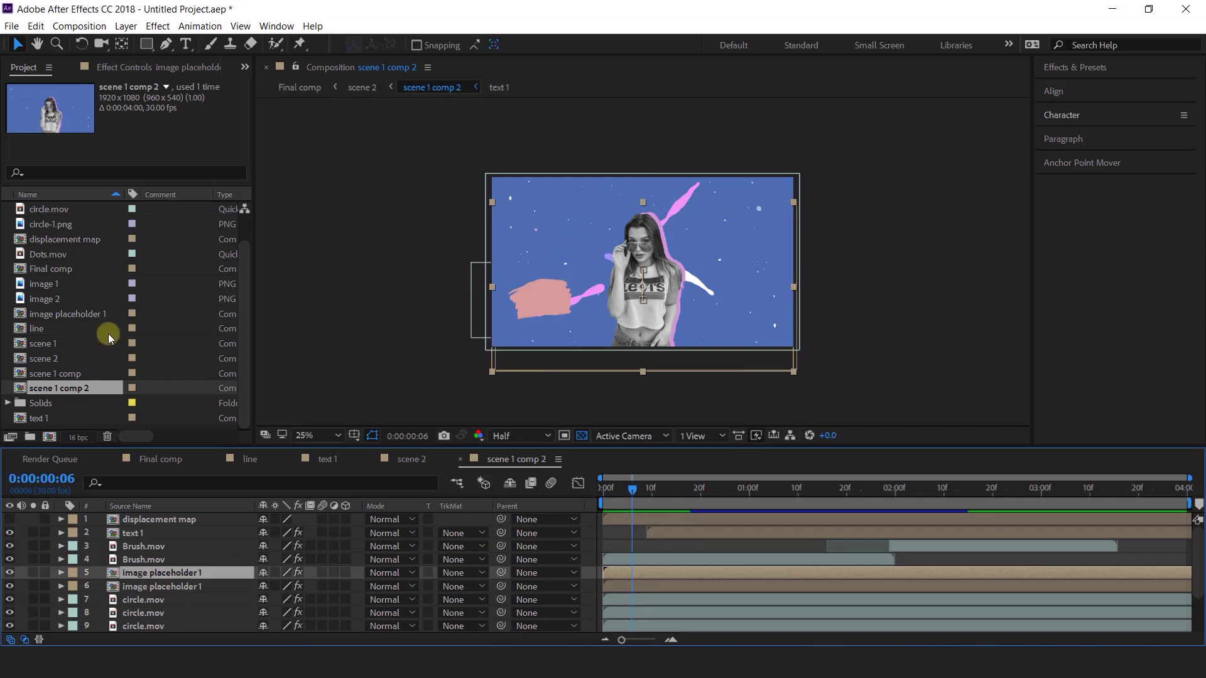
click(70, 317)
key(ctrl+d)
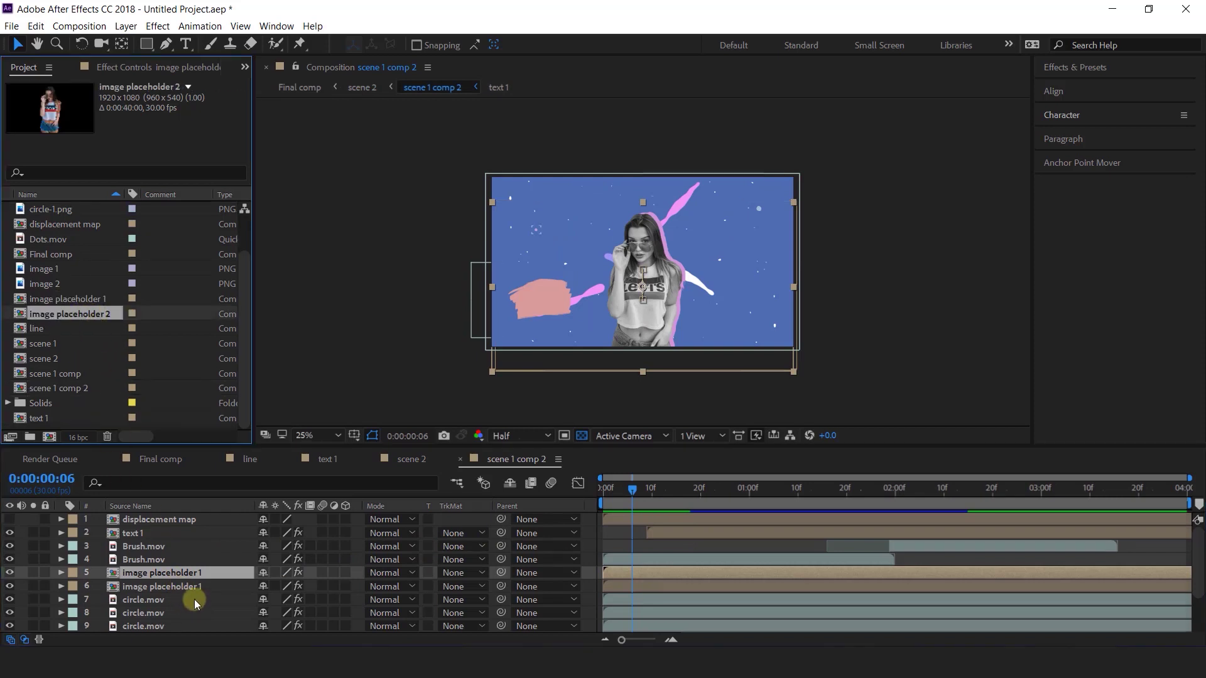
click(191, 588)
click(180, 575)
shift+click(179, 586)
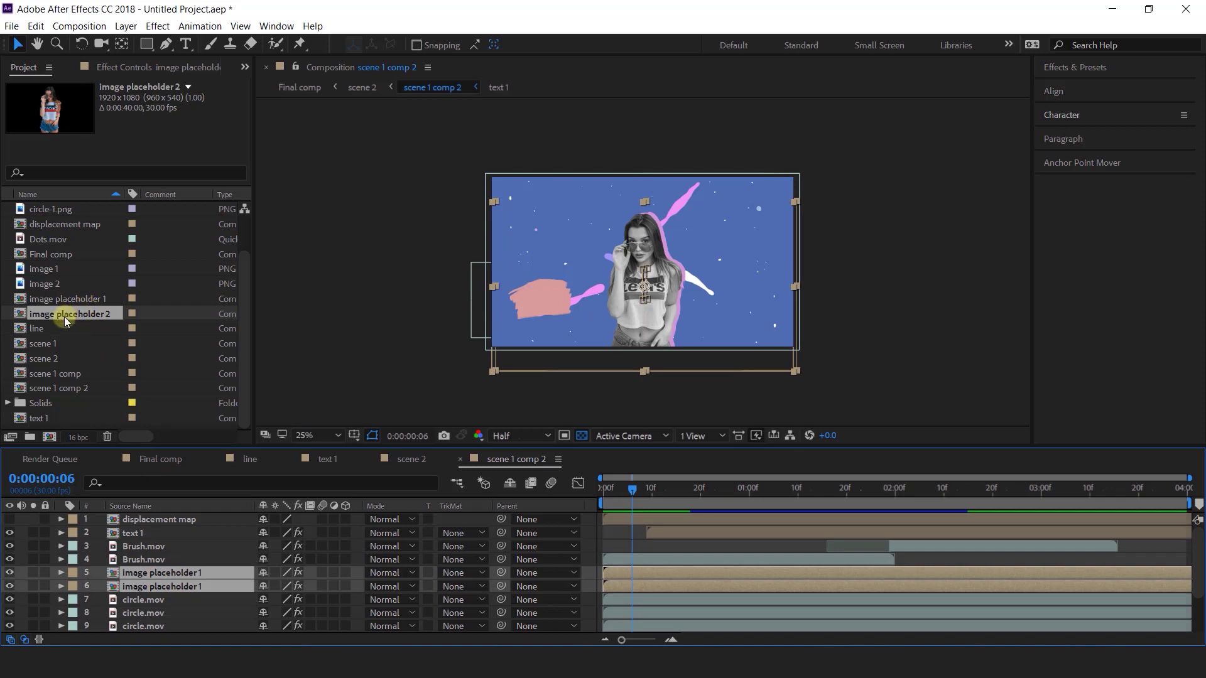
drag(36, 318, 184, 588)
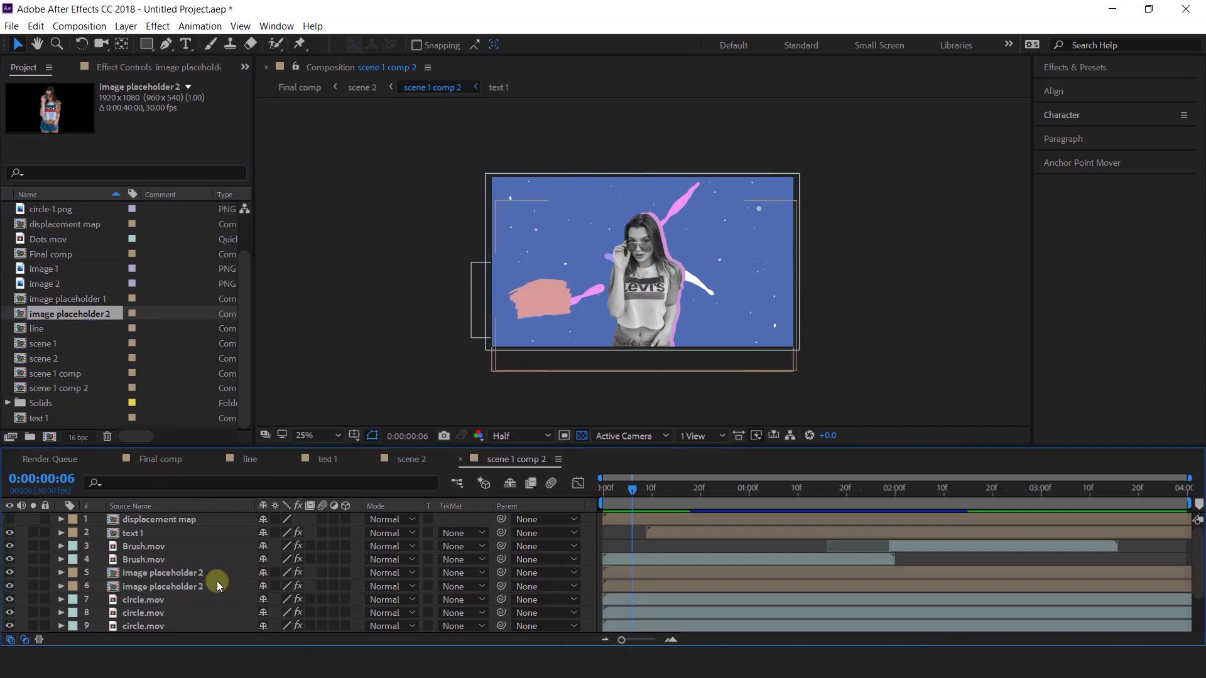
Replace image 1 with image 2 inside image placeholder 2, scale and position it to fit the frame, and return to scene 1 comp 2
double_click(189, 574)
click(190, 522)
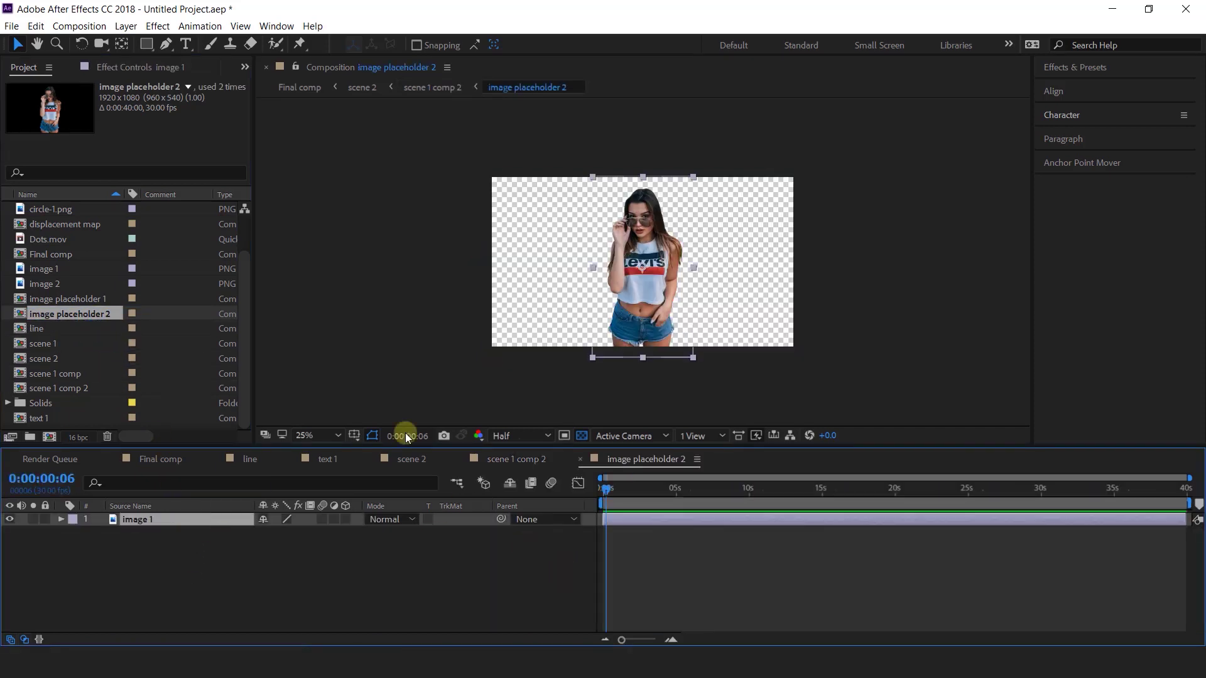
scroll(222, 295, up, 3)
click(46, 330)
drag(56, 336, 156, 522)
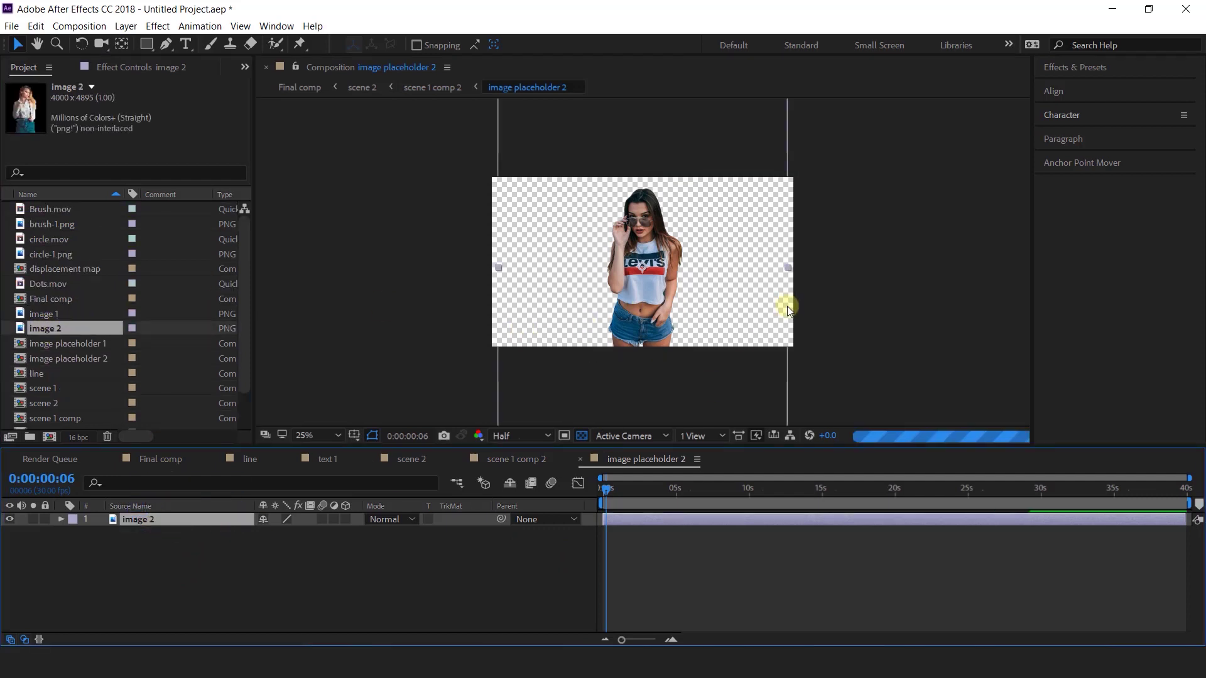
drag(787, 268, 744, 277)
drag(708, 284, 683, 306)
click(348, 561)
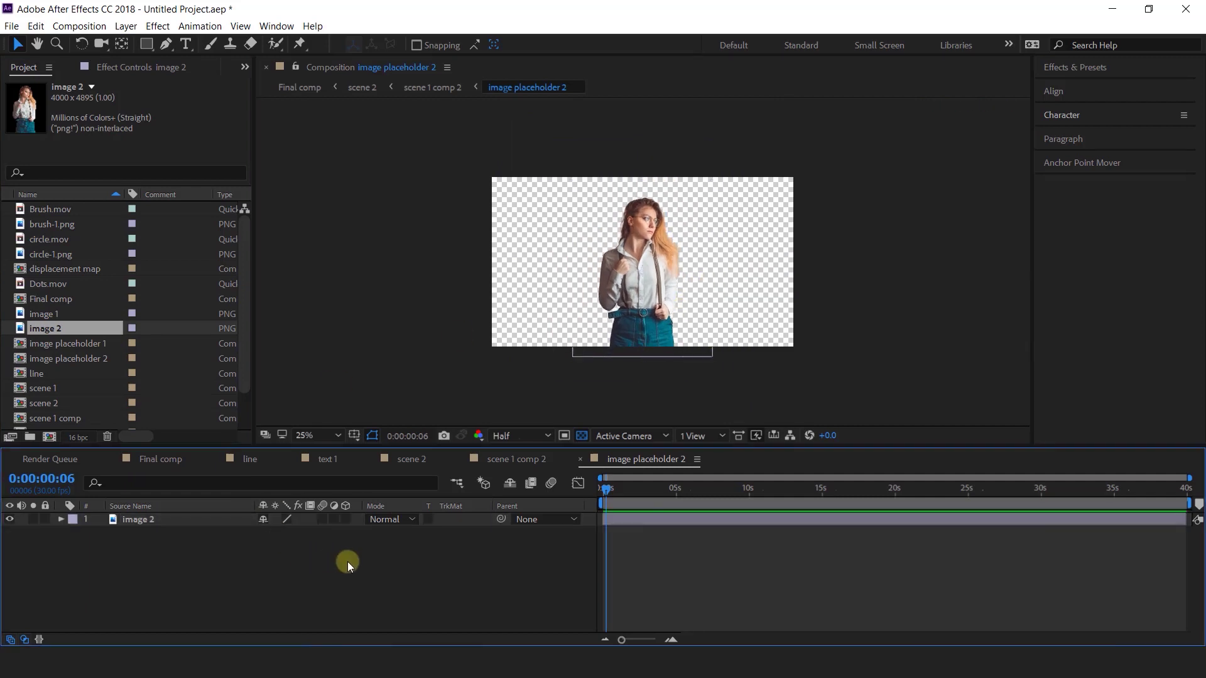
click(579, 460)
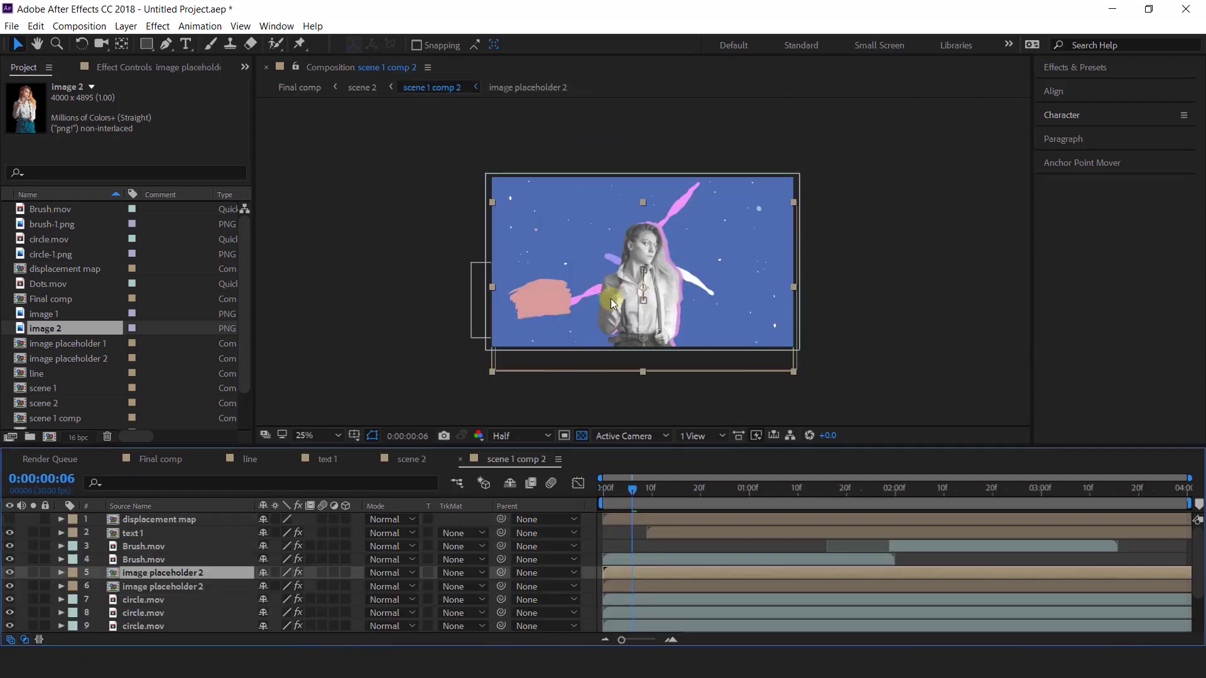
Change the Fill color of the background layer in scene 1 comp 2 to a muted pink
drag(635, 492, 812, 496)
scroll(164, 602, down, 2)
click(160, 626)
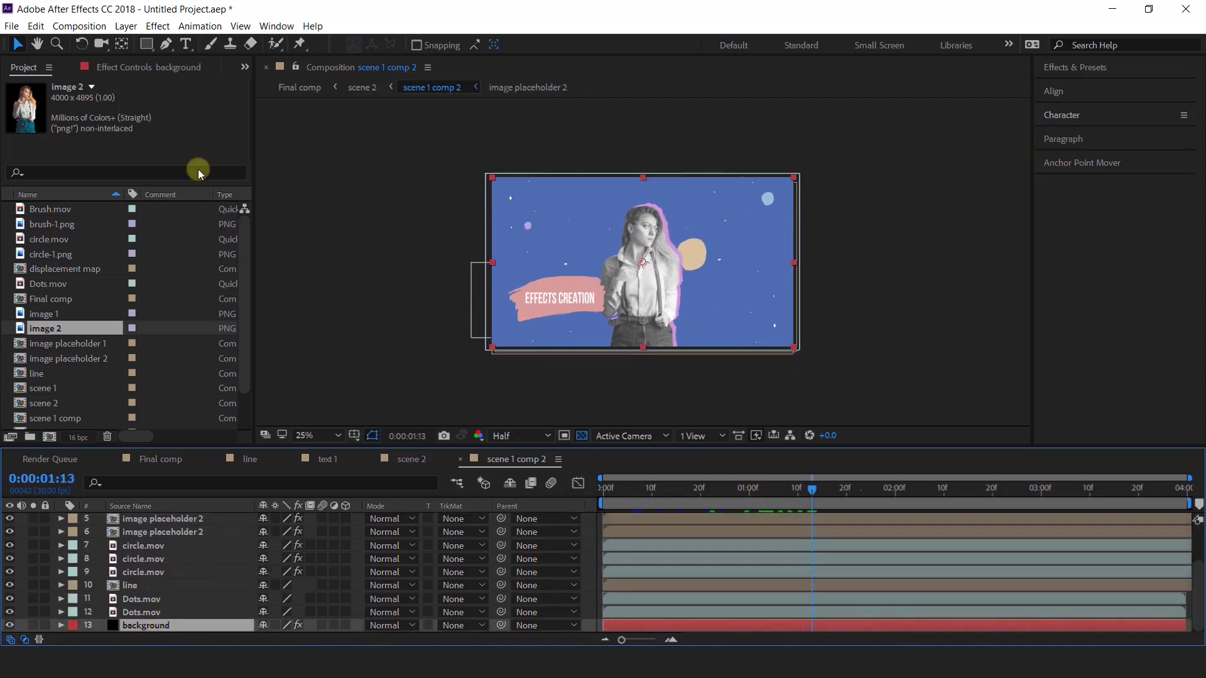
click(160, 65)
click(145, 139)
drag(204, 223, 225, 162)
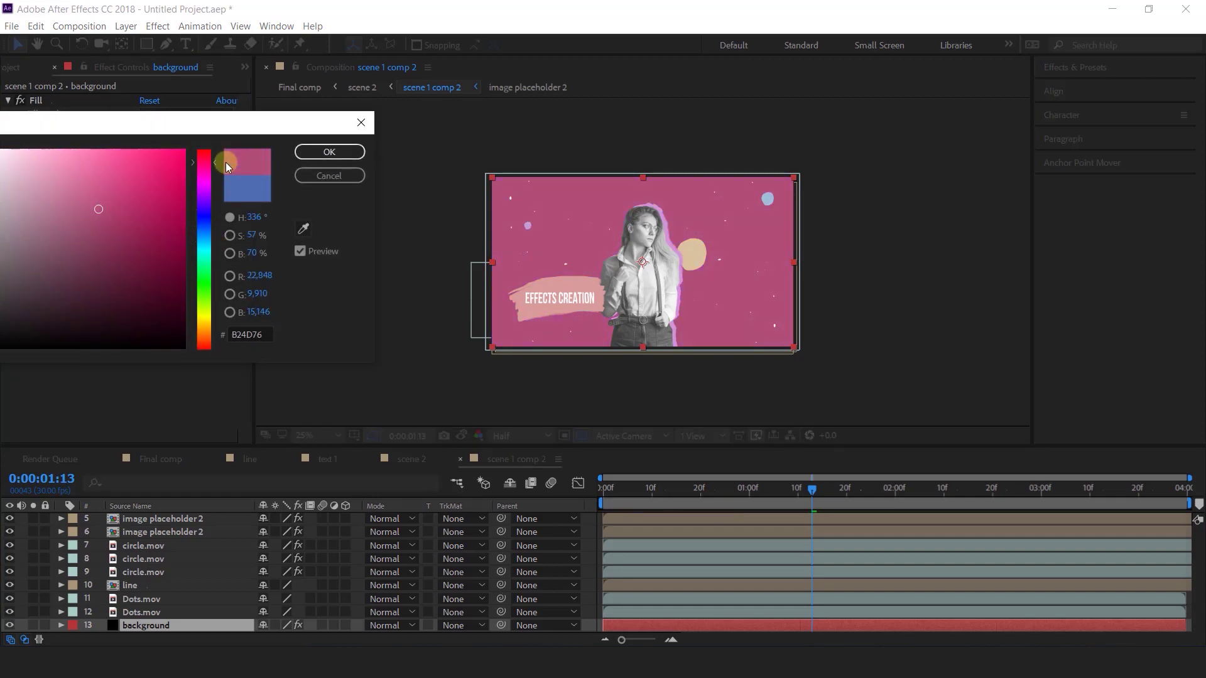
drag(72, 197, 65, 199)
click(329, 152)
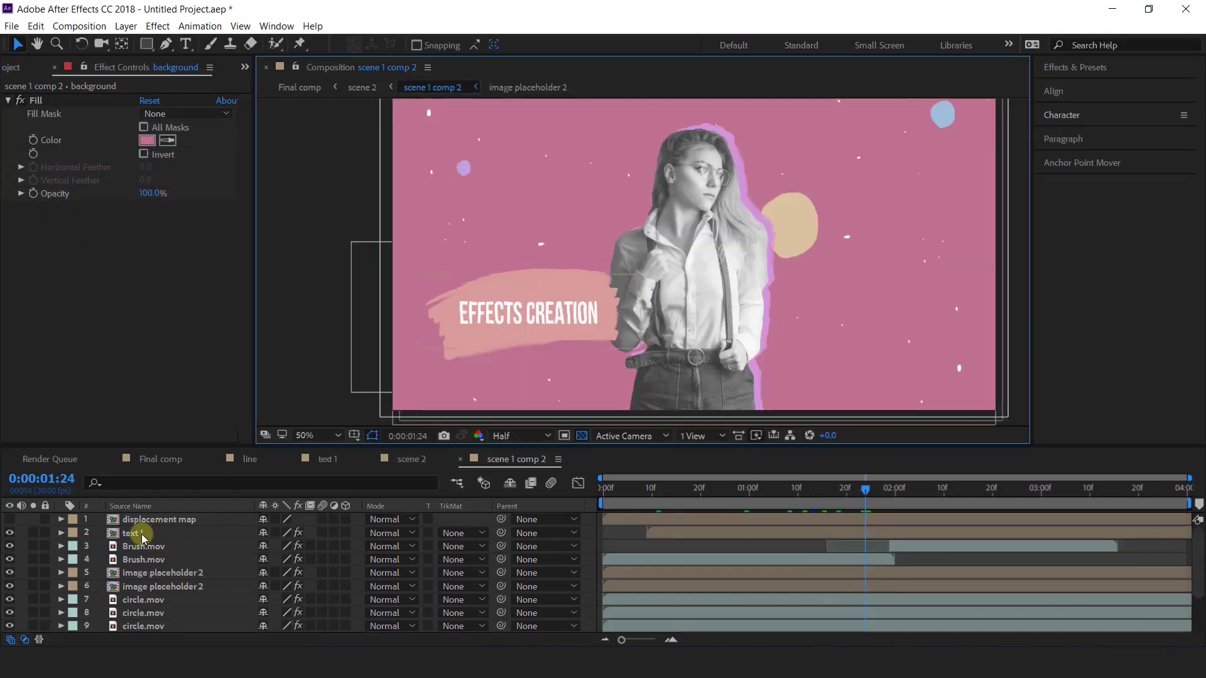
Duplicate the text 1 composition as text 2 and replace the text 1 layer in scene 1 comp 2 with it
click(132, 534)
click(25, 67)
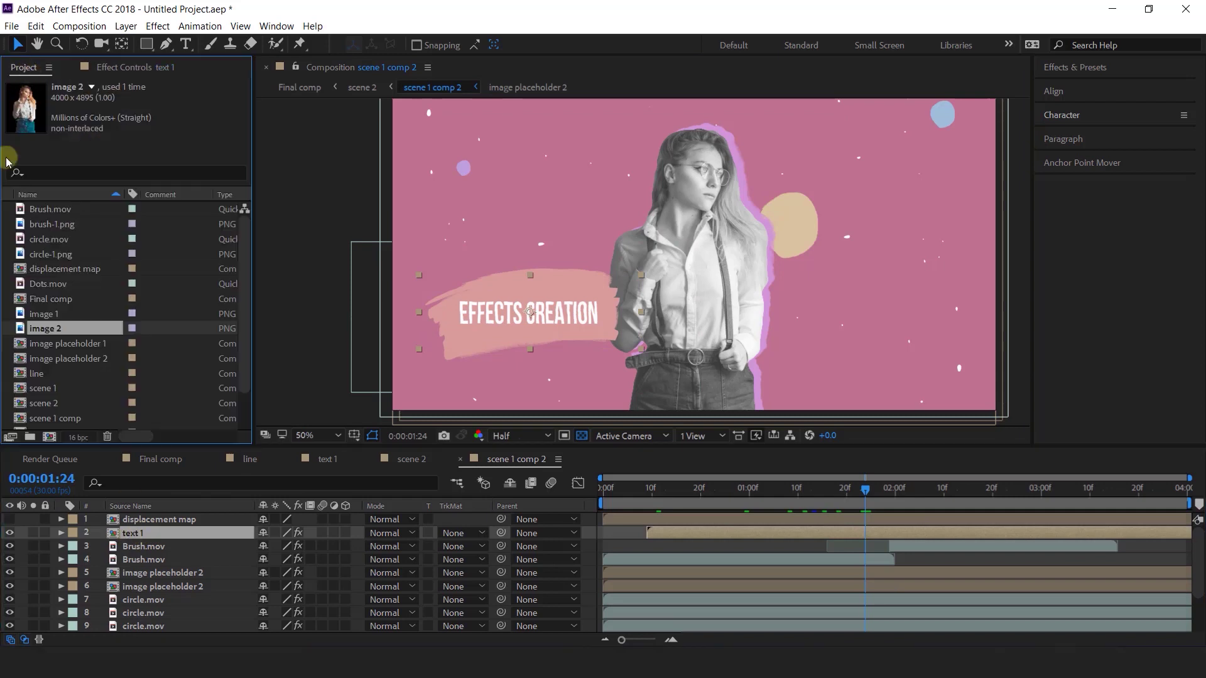
scroll(80, 405, down, 3)
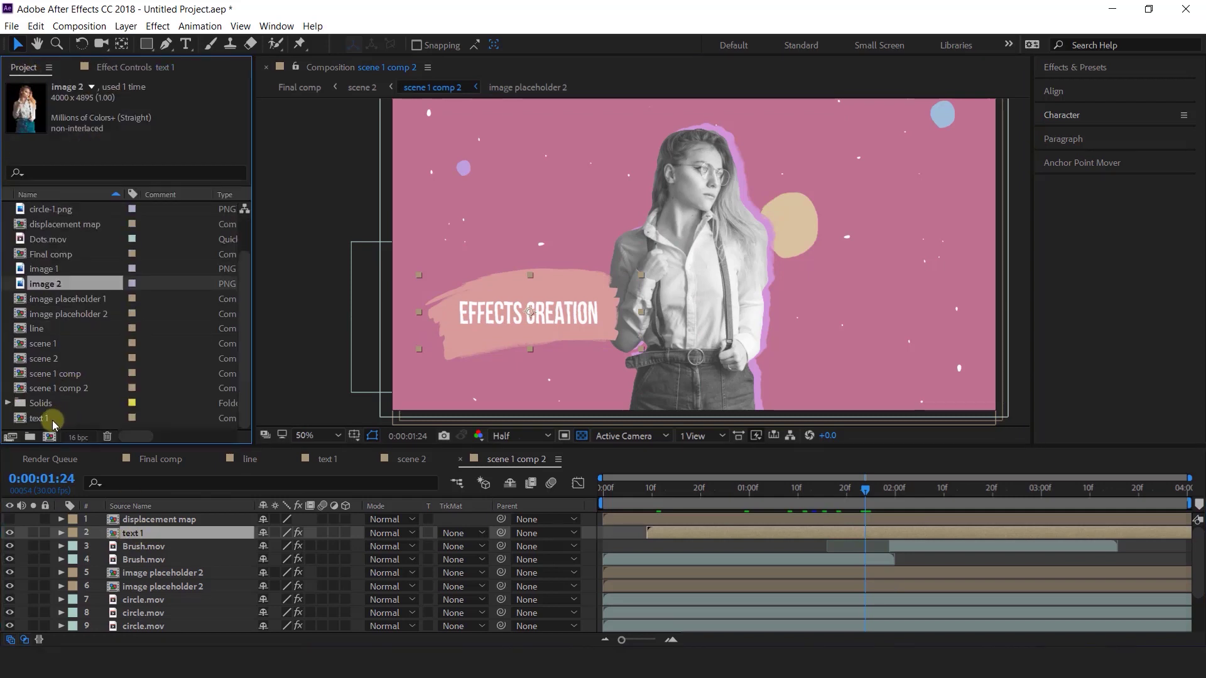
click(42, 419)
key(ctrl+d)
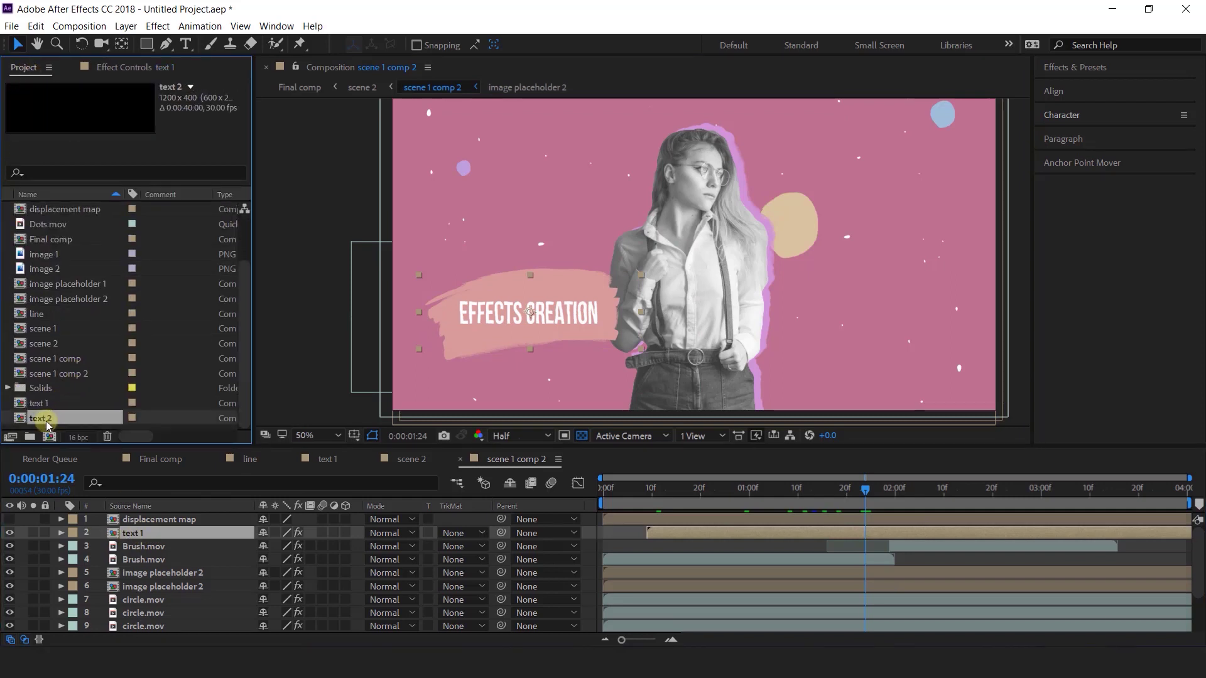
drag(49, 420, 139, 536)
Change the title inside text 2 to "welcome", and enlarge and center the text 2 layer on the brush stroke in scene 1 comp 2
double_click(140, 536)
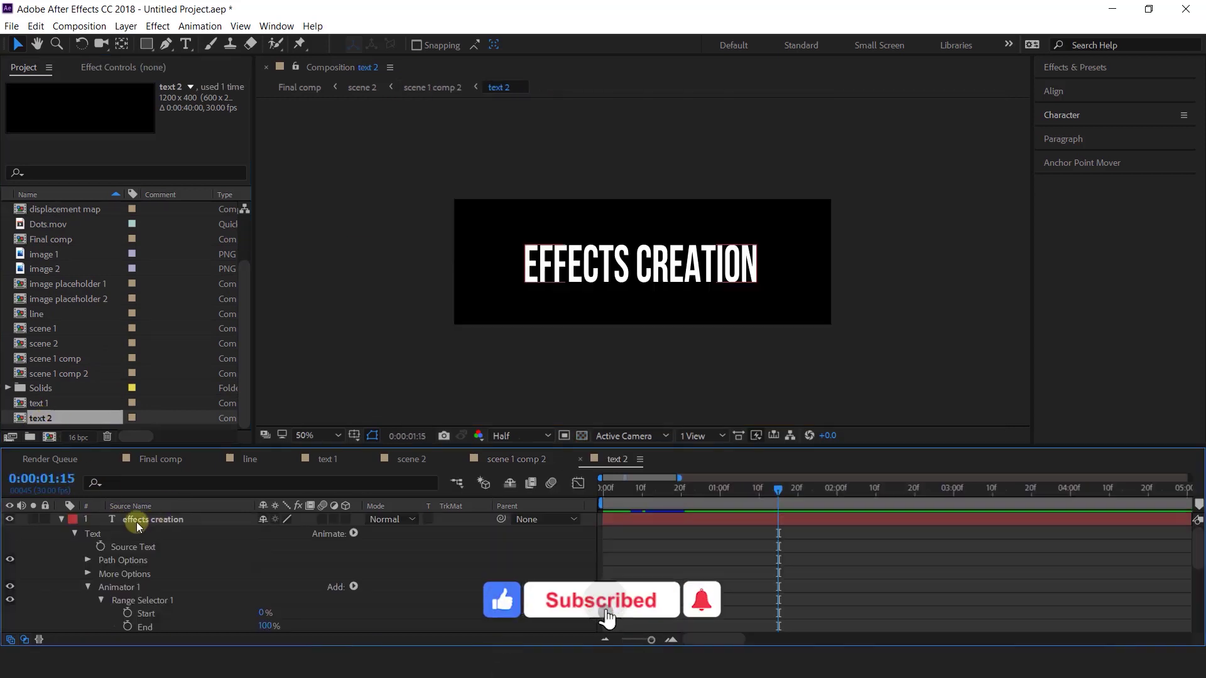
click(61, 520)
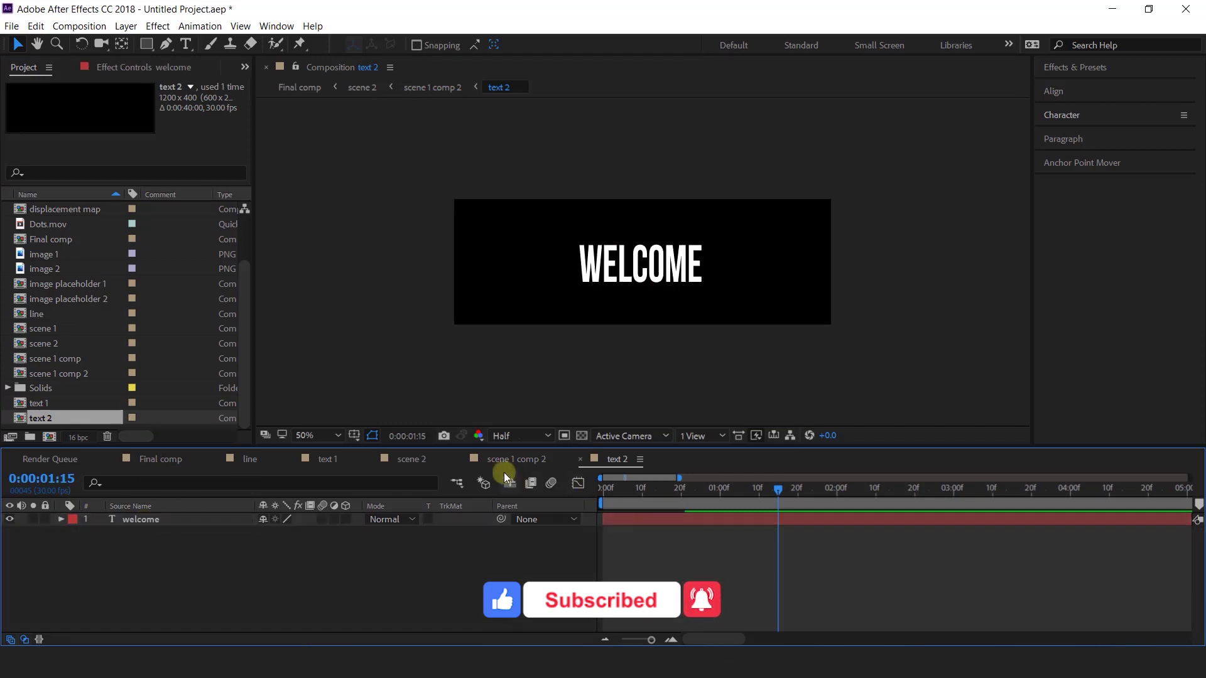
click(504, 461)
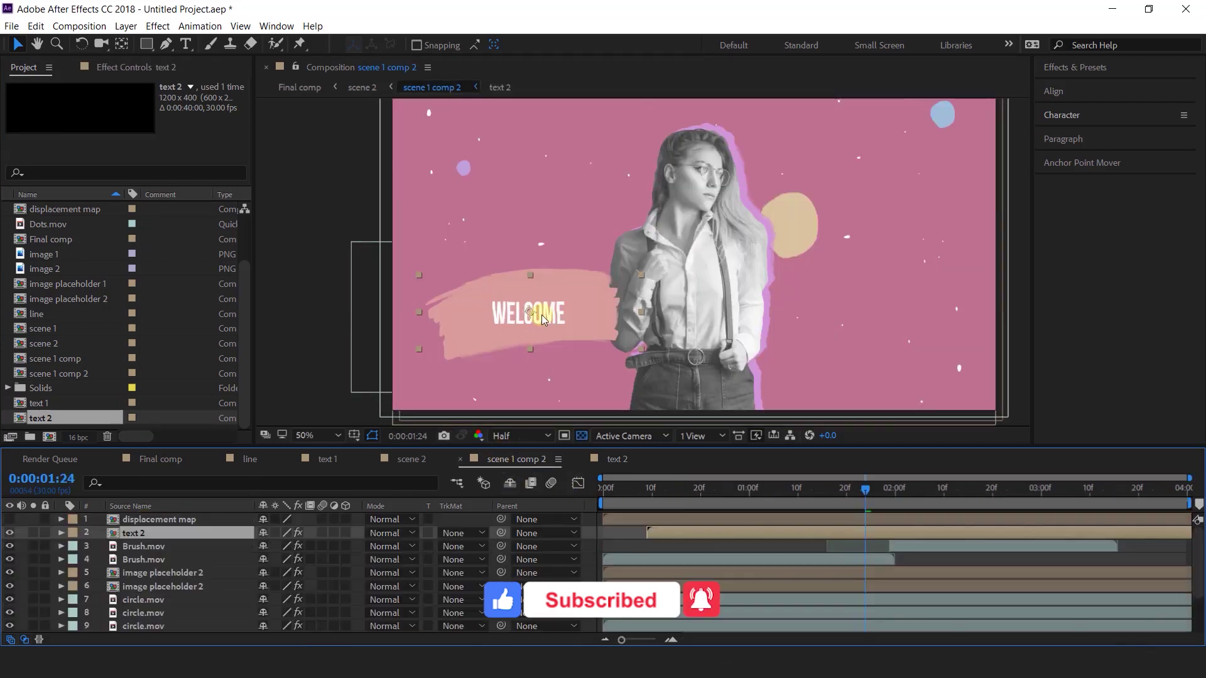
drag(641, 313, 671, 314)
drag(533, 317, 534, 314)
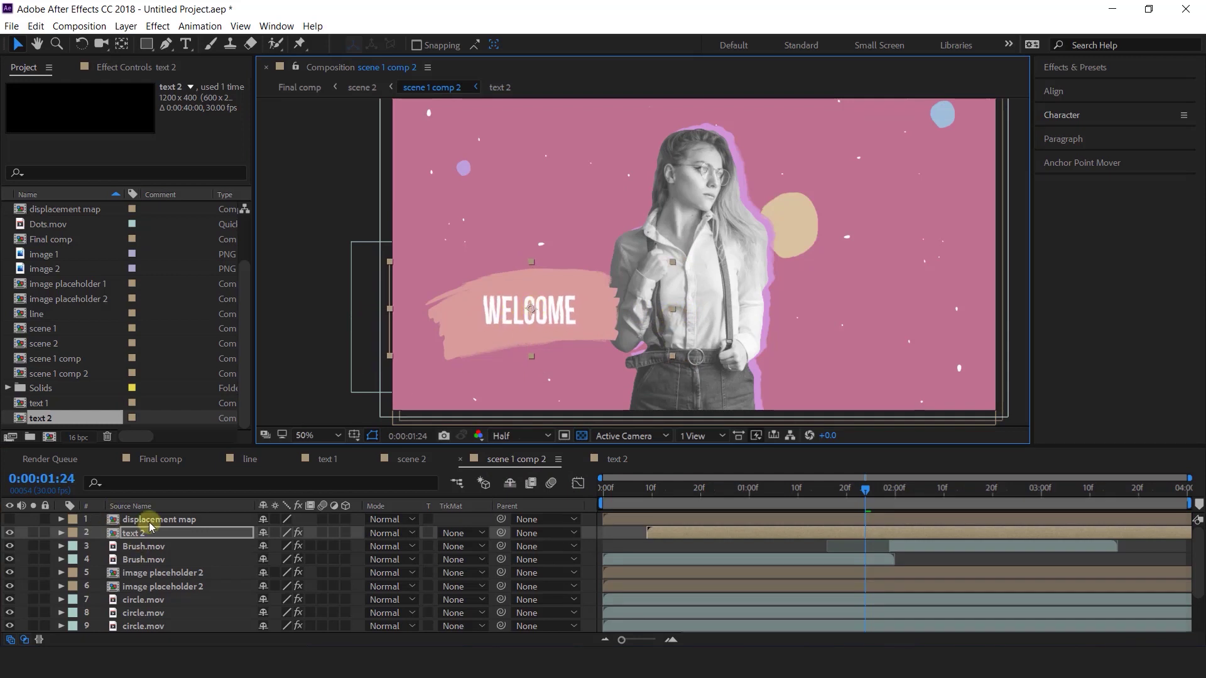
Move the text 2 layer and both Brush.mov layers together to the empty area right of the woman
click(143, 560)
shift+click(133, 533)
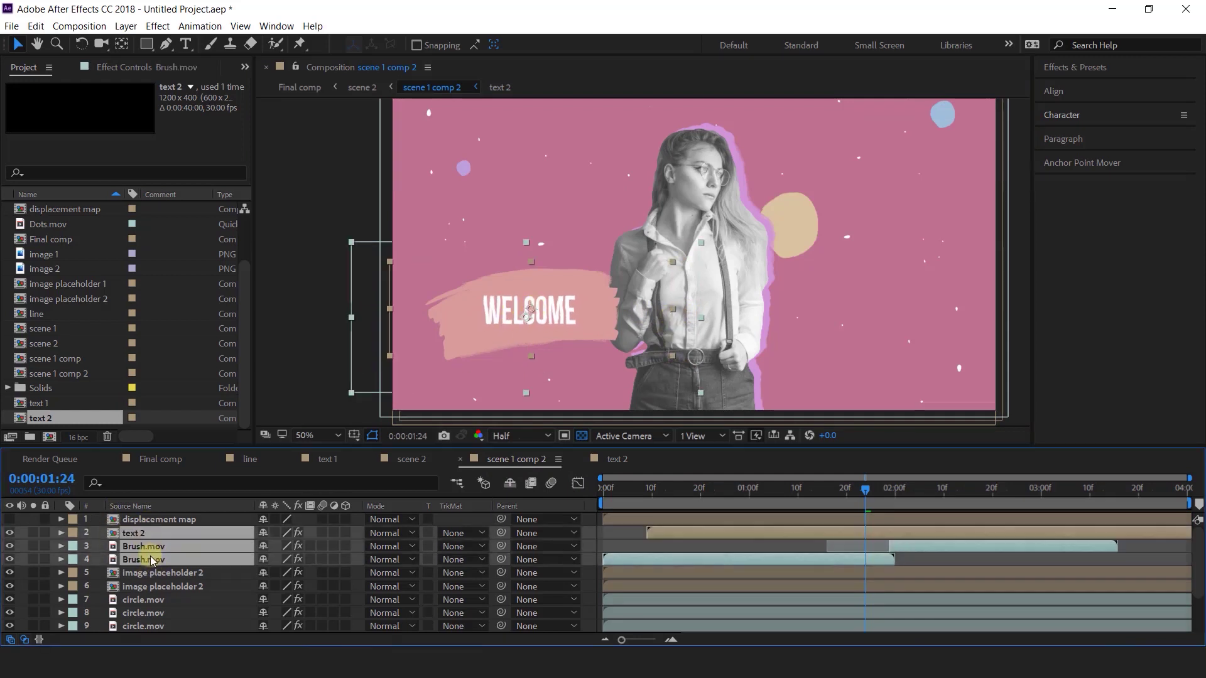
mouse_move(531, 314)
mouse_down()
mouse_move(888, 305)
mouse_move(888, 316)
mouse_up()
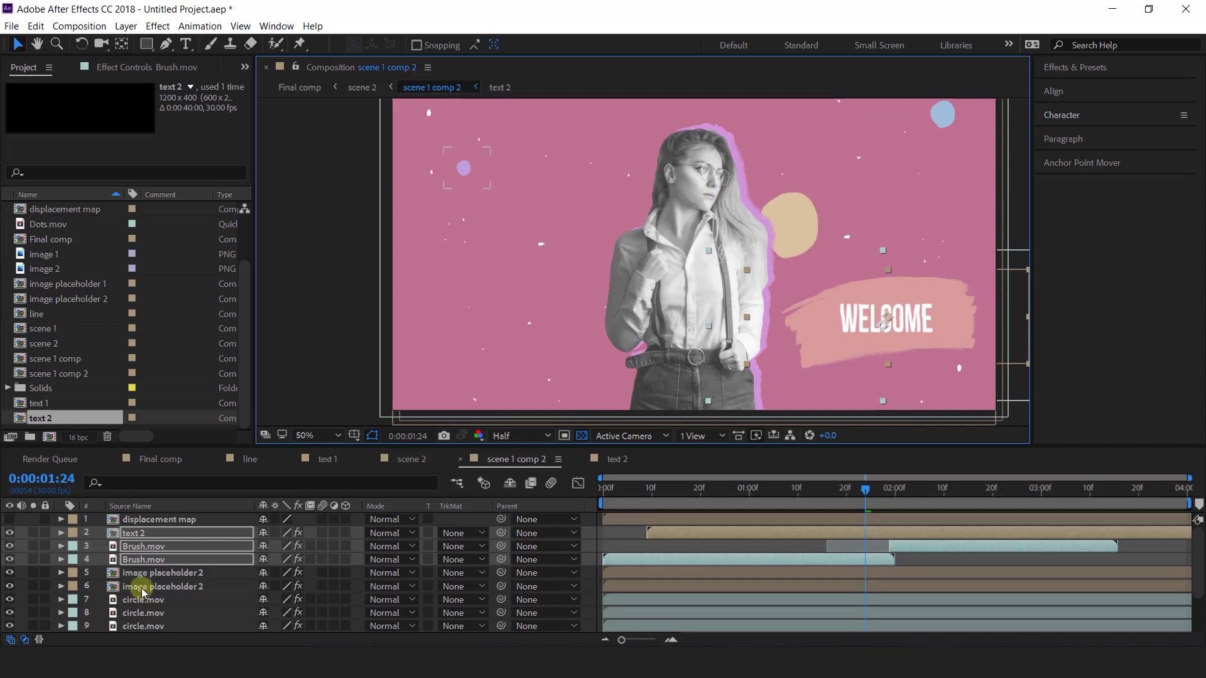
Shift both image placeholder 2 layers left with all their Position keyframes, placing the upper one at X 600
scroll(163, 578, down, 3)
click(176, 546)
shift+click(181, 533)
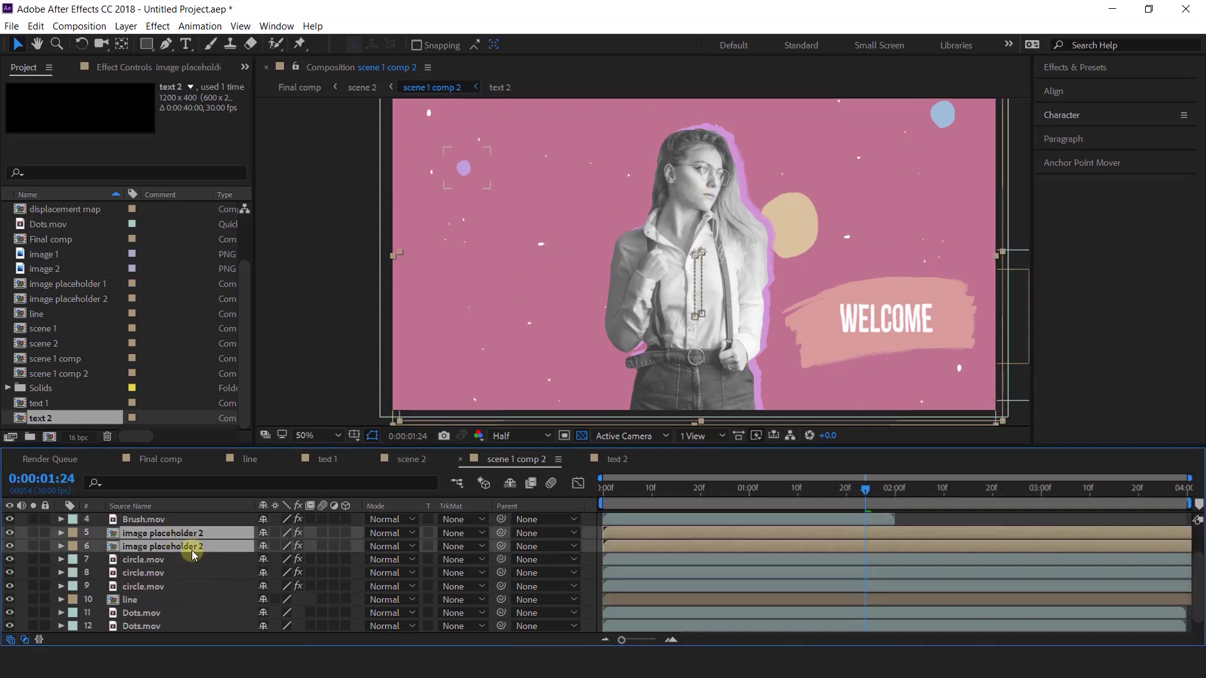
key(u)
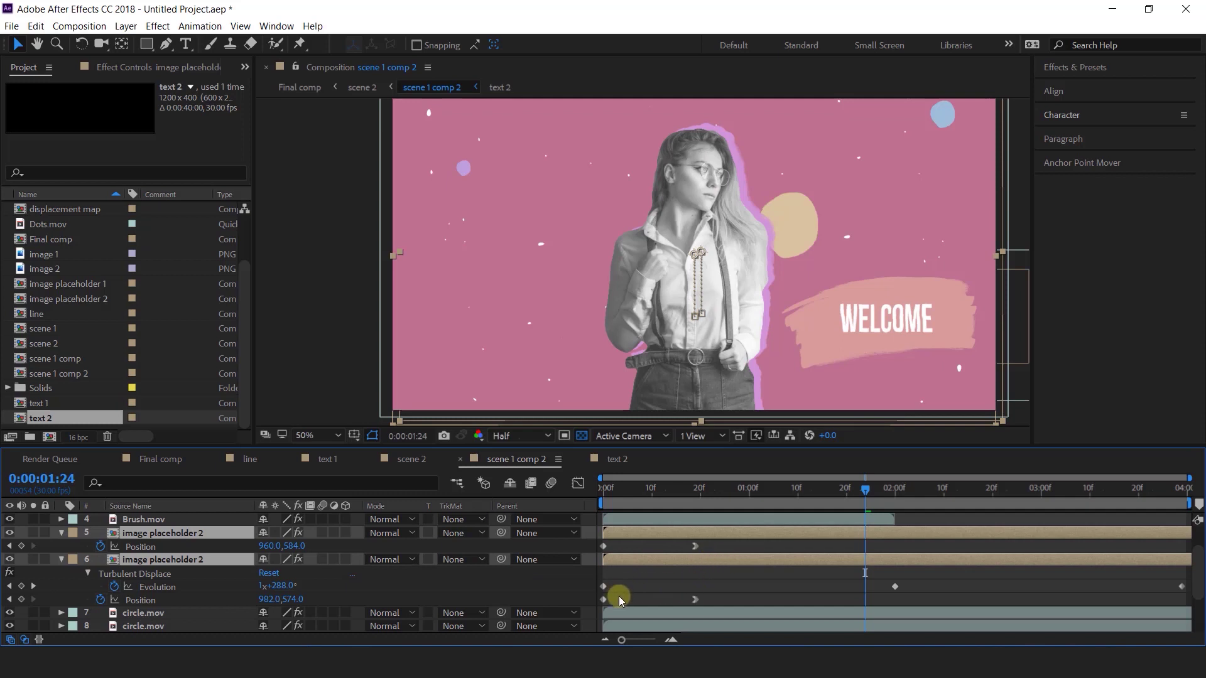
drag(751, 542, 601, 606)
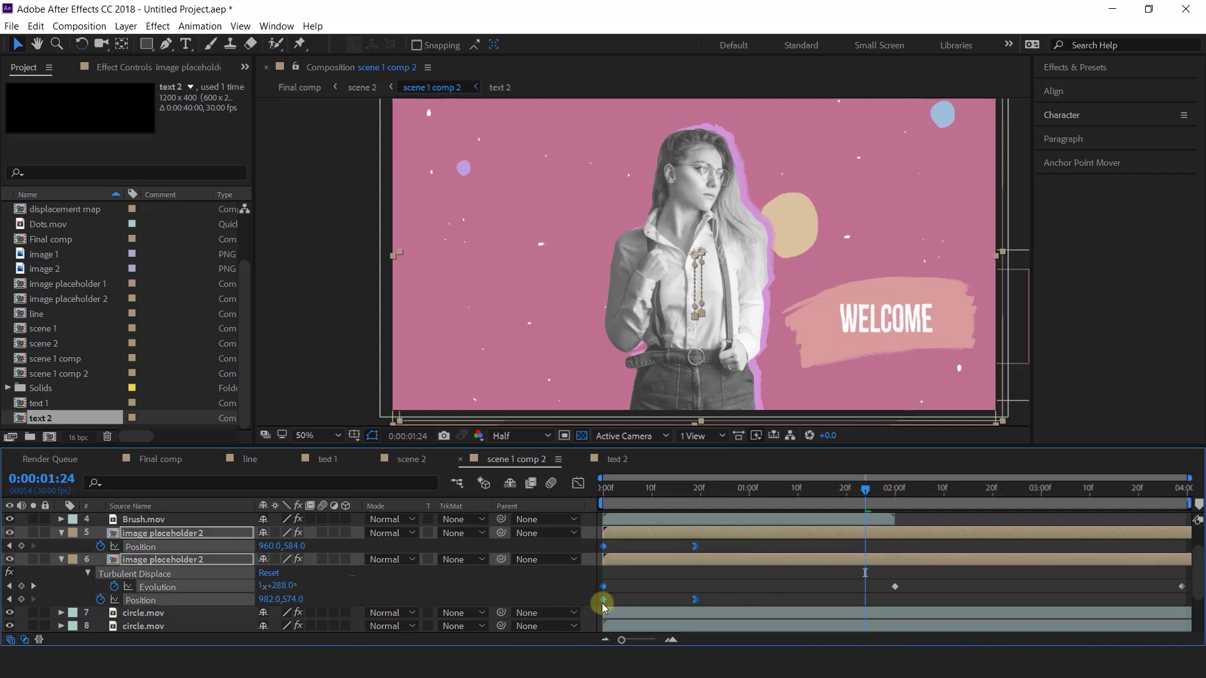
drag(701, 328, 647, 301)
click(762, 584)
Move the text 2 layer and both Brush.mov layers slightly left, nearer to the woman
scroll(759, 595, up, 3)
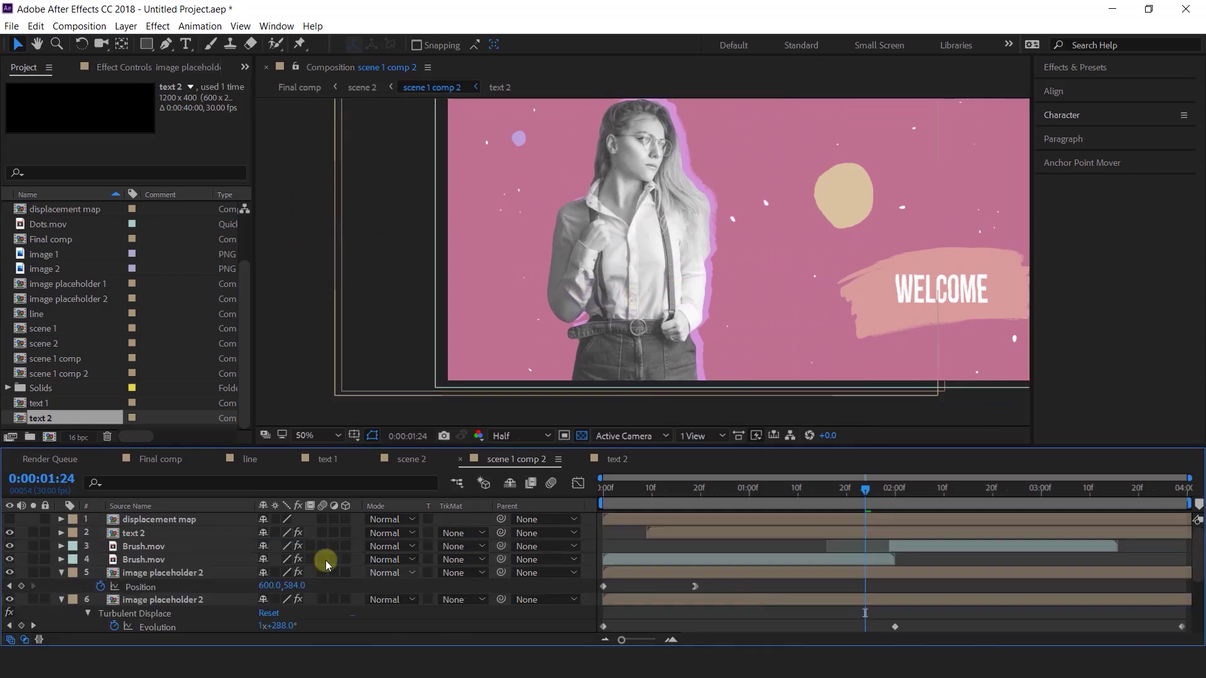
click(143, 559)
shift+click(149, 537)
drag(933, 371, 861, 376)
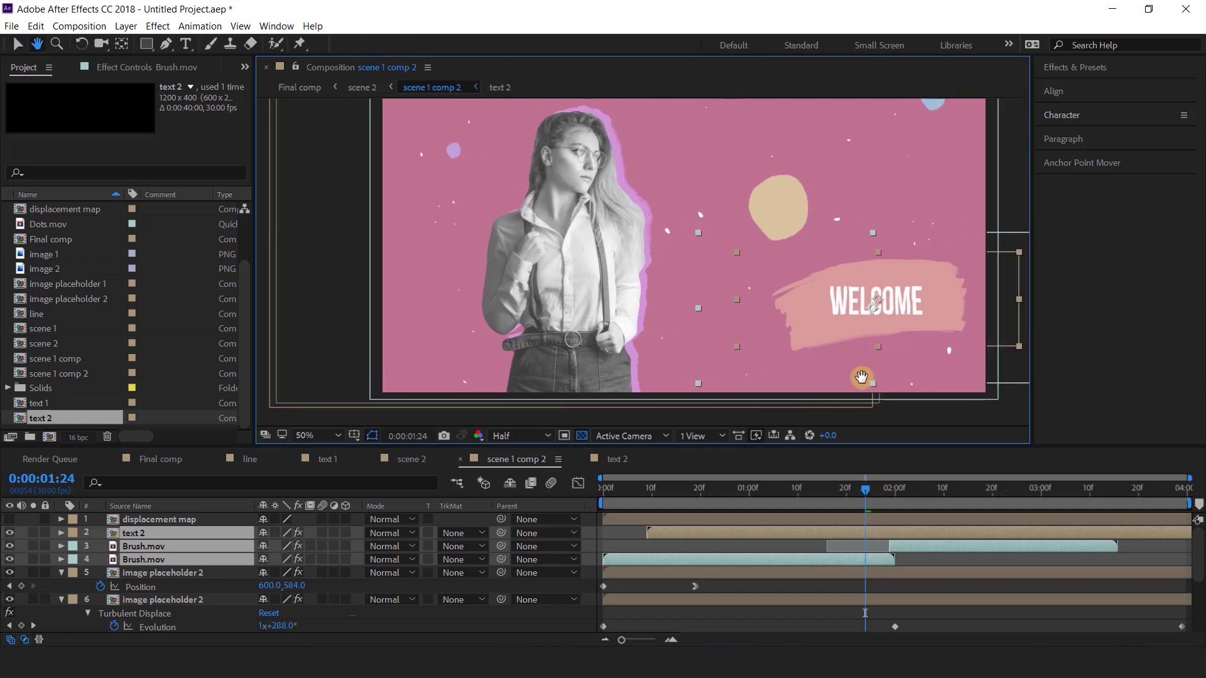
drag(877, 299, 865, 296)
scroll(783, 340, down, 2)
click(934, 335)
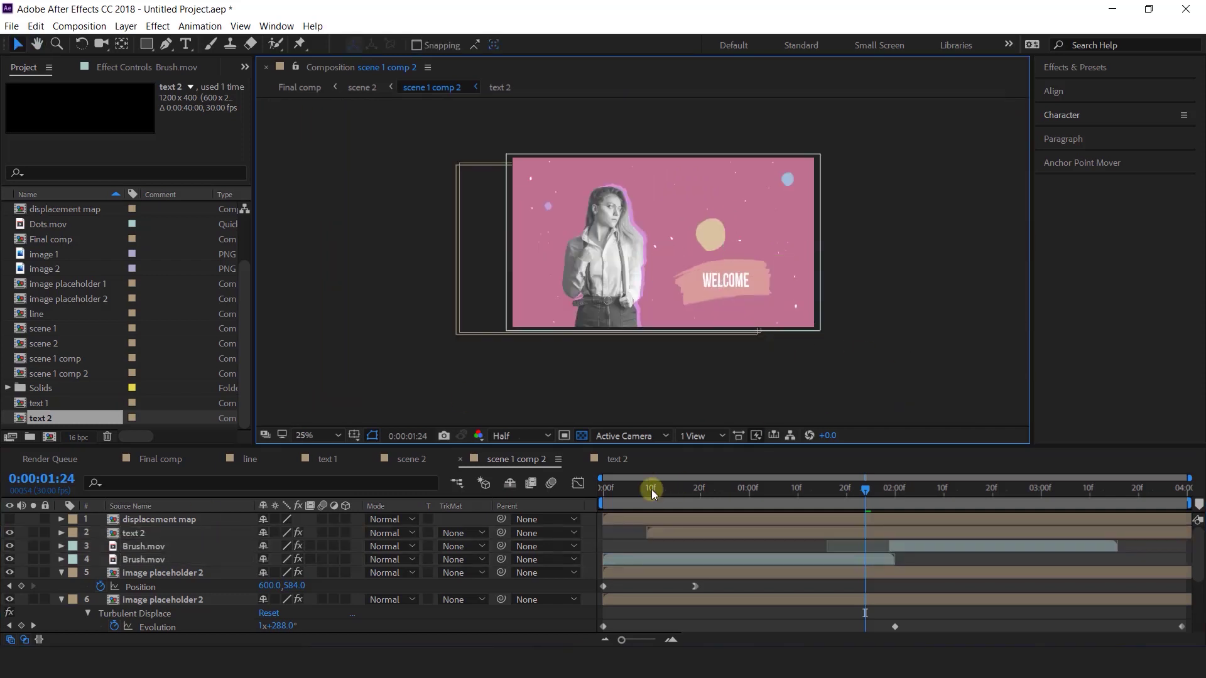
Preview scene 1 comp 2 from the beginning and examine the layout at 0:00:01:08
drag(650, 489, 527, 513)
key(space)
drag(653, 495, 789, 499)
scroll(721, 243, up, 2)
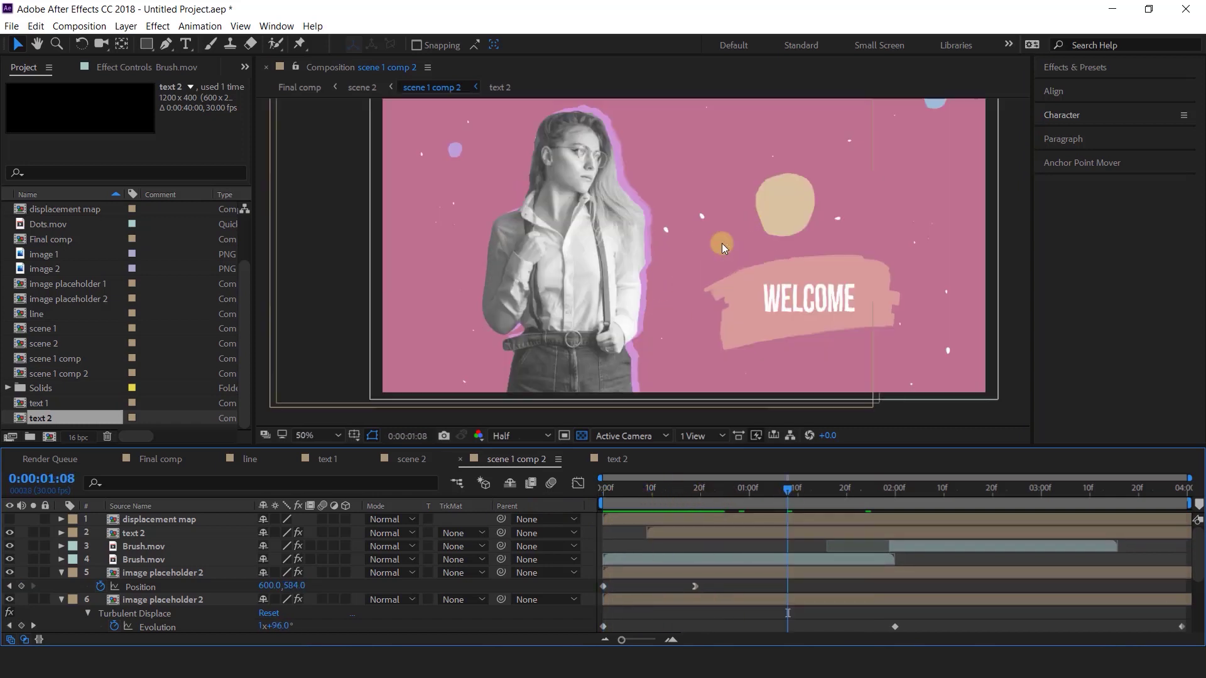
Move the beige circle.mov layer with all its Position keyframes behind the woman's shoulder, ending at Position 890, 400
drag(744, 253, 721, 286)
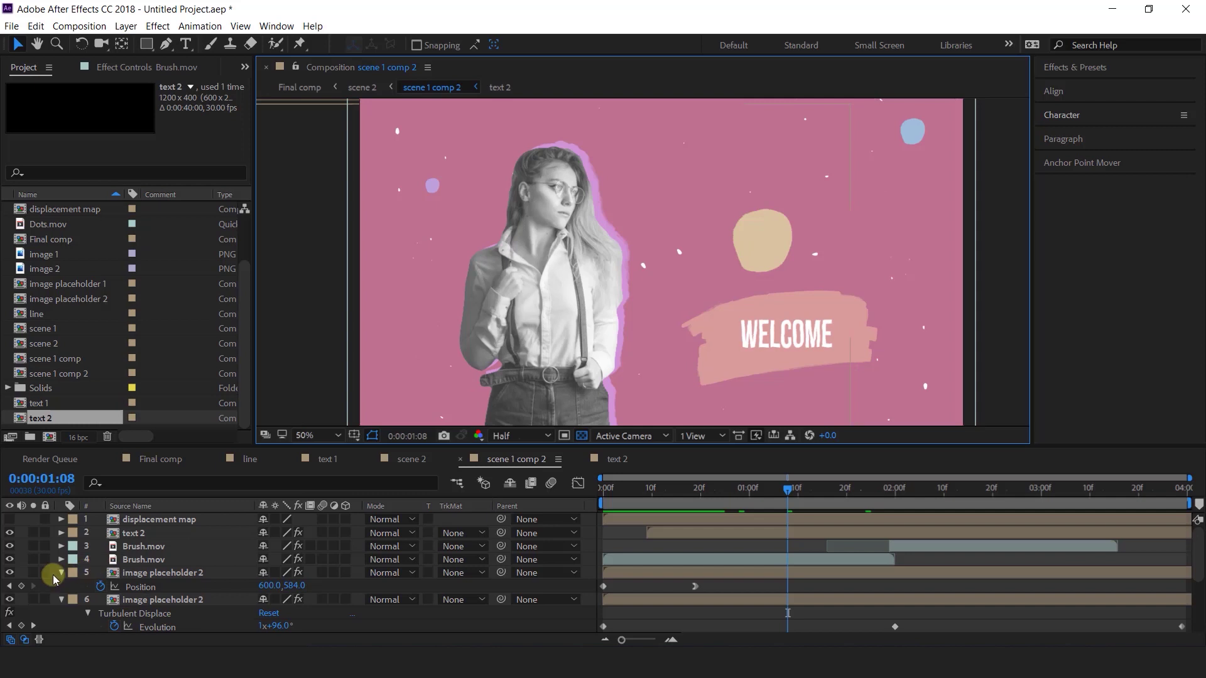
click(61, 601)
click(62, 572)
click(162, 623)
scroll(658, 606, down, 1)
key(u)
scroll(661, 604, down, 1)
drag(722, 557, 584, 581)
drag(699, 307, 568, 279)
Preview scene 1 comp 2 from the beginning and check the whole frame with the layers deselected
drag(718, 490, 604, 491)
key(space)
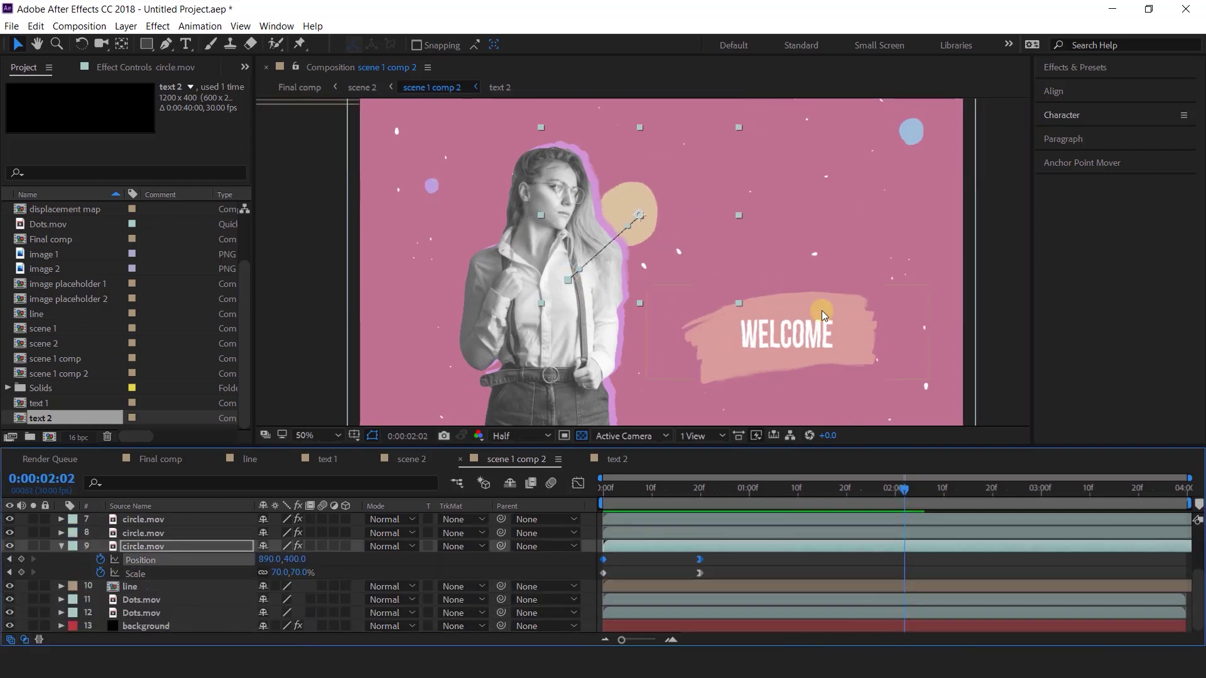
key(comma)
key(comma)
click(945, 333)
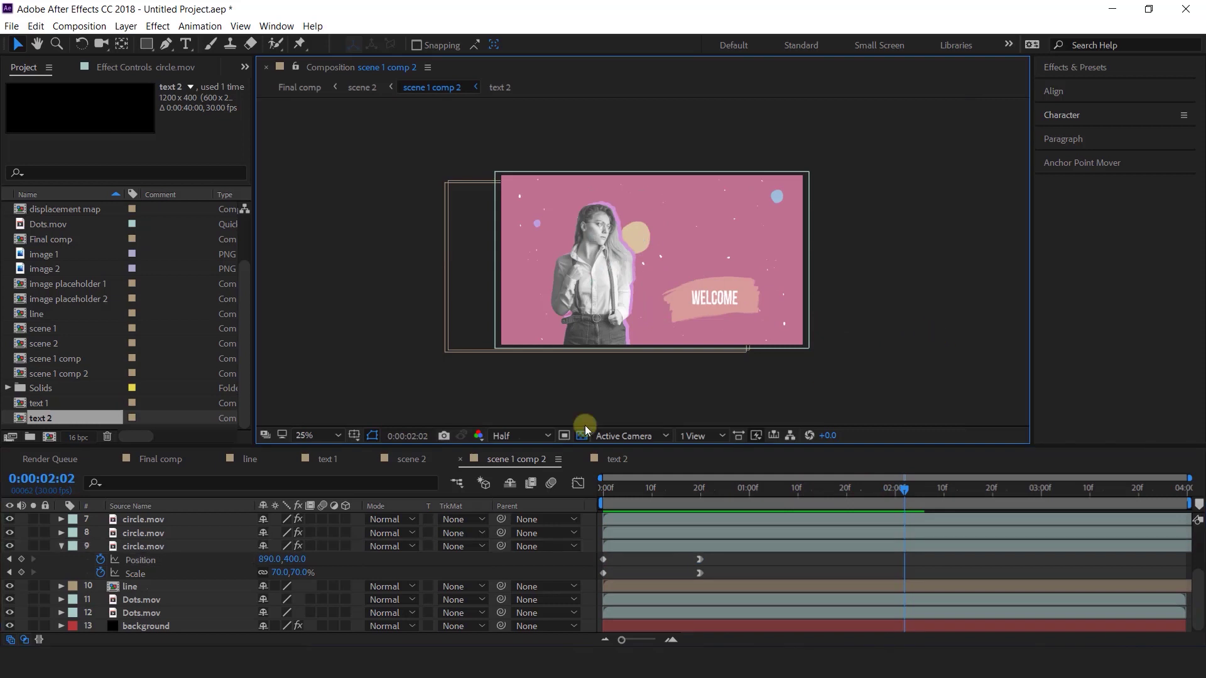
Preview the transition into scene 2 in Final comp from 0:00:03:01 and maximize the composition view
click(160, 460)
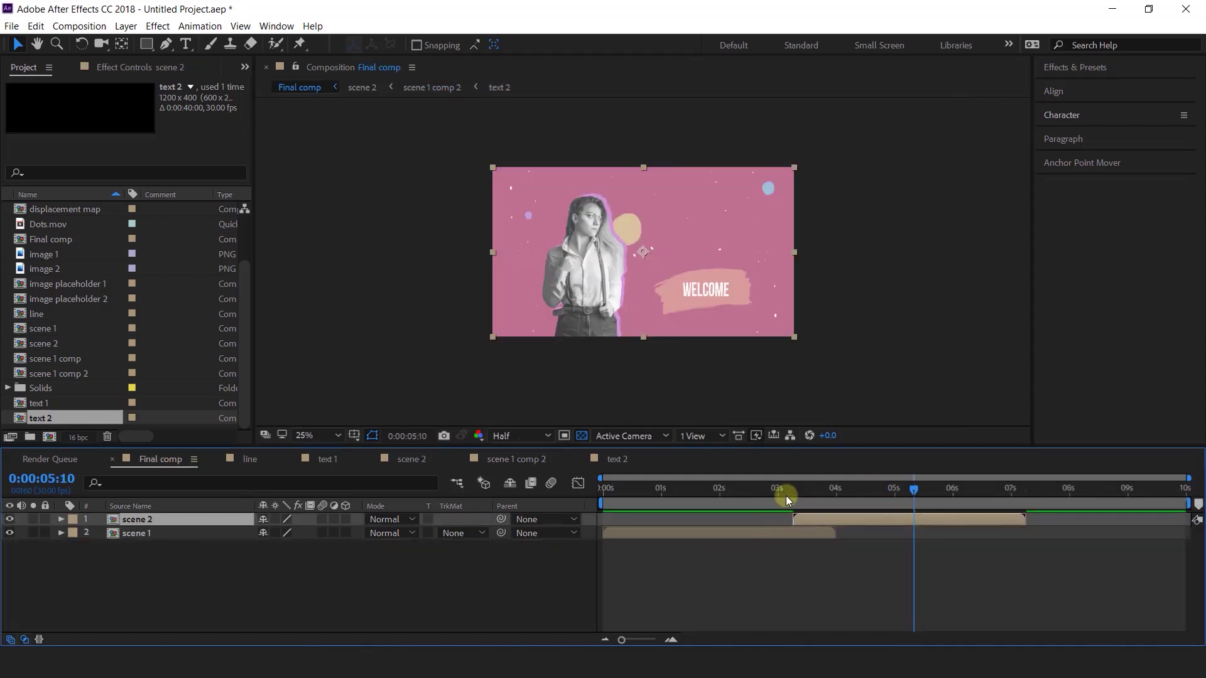
key(space)
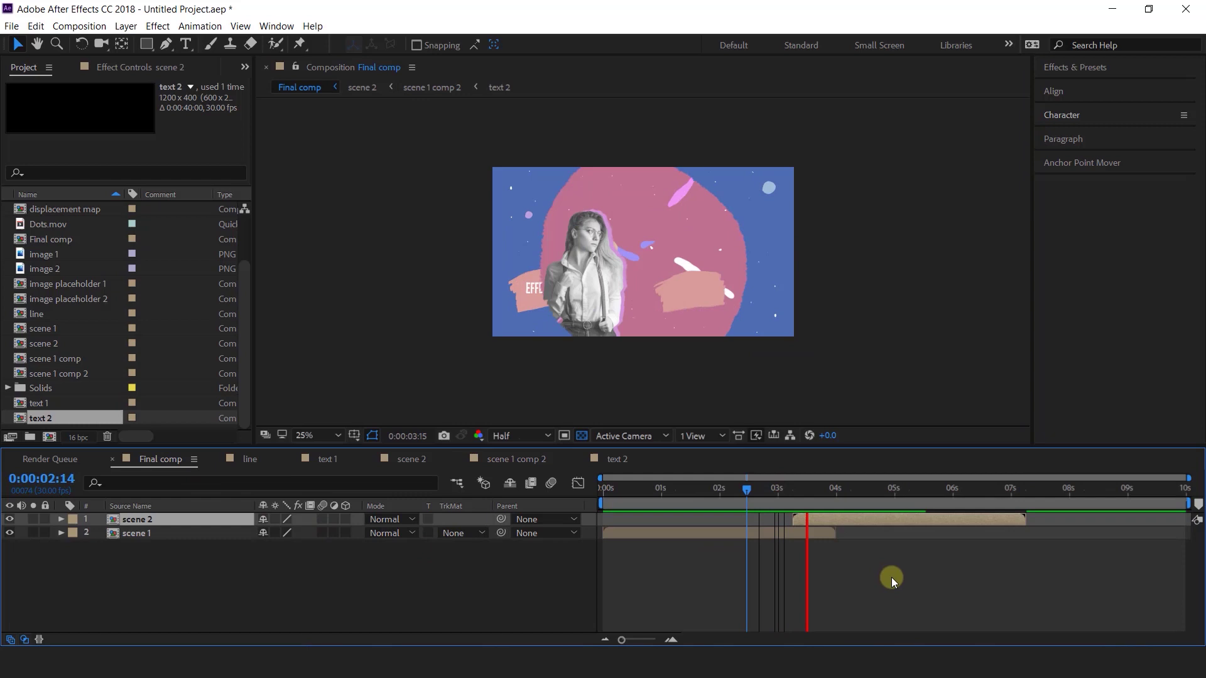
click(784, 487)
mouse_move(788, 488)
mouse_down()
mouse_move(813, 488)
mouse_move(780, 489)
mouse_up()
key(space)
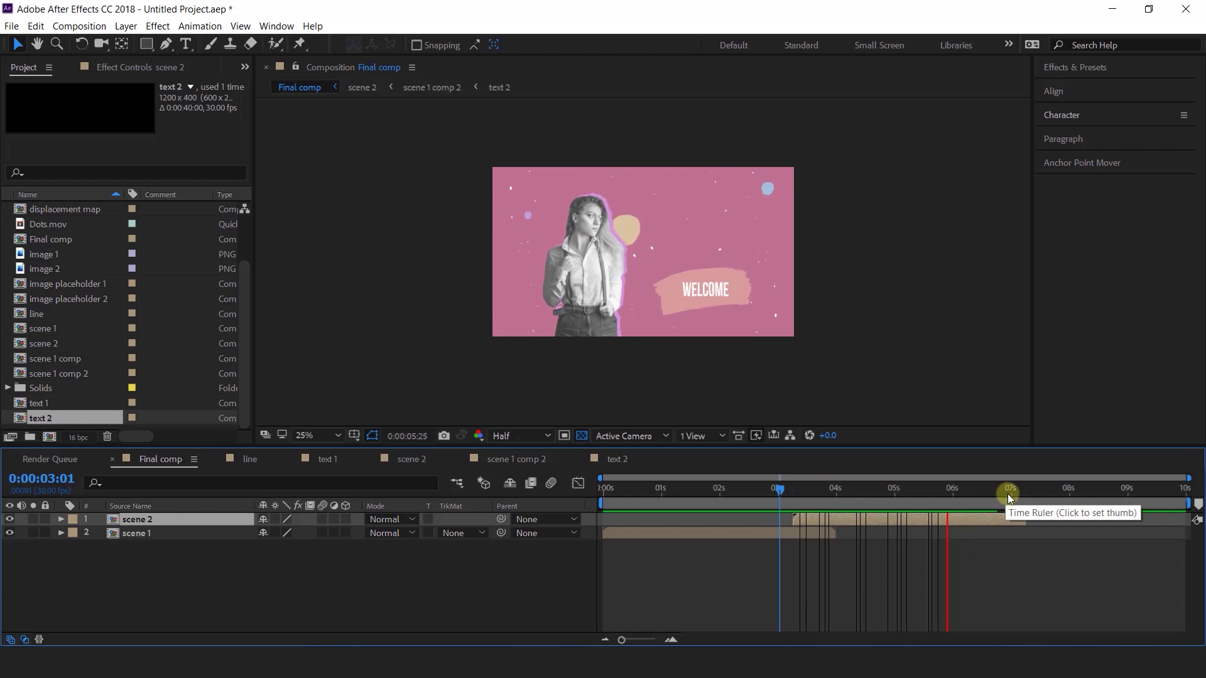
key(grave)
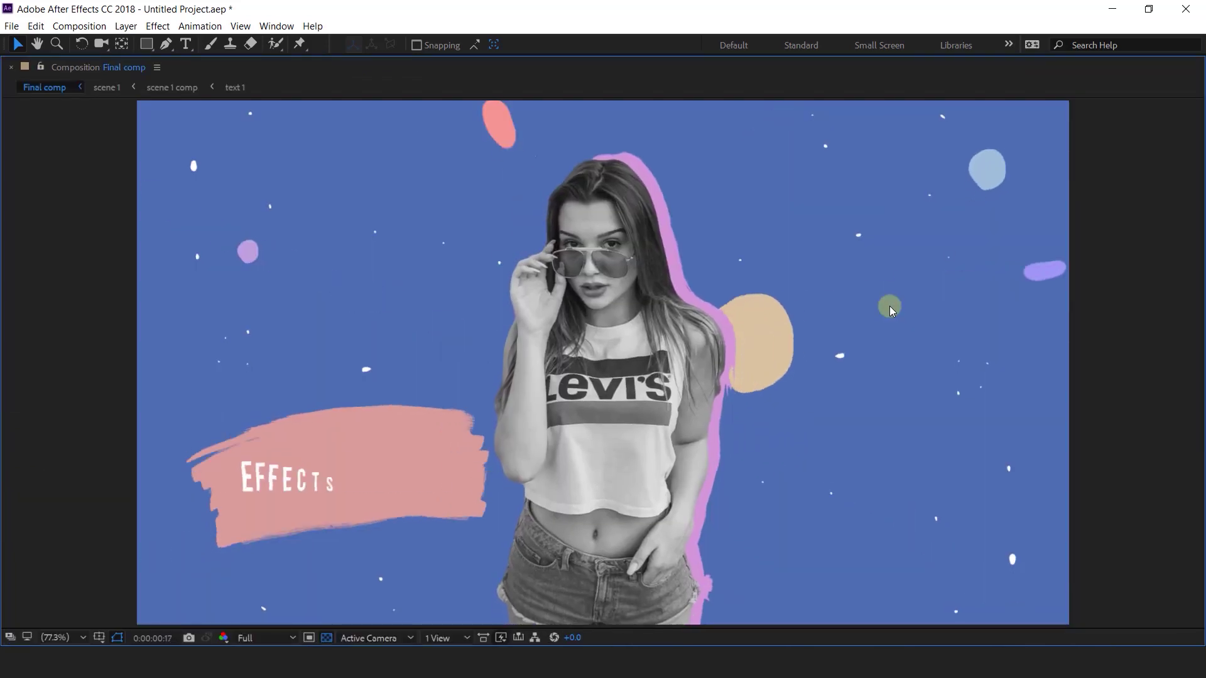